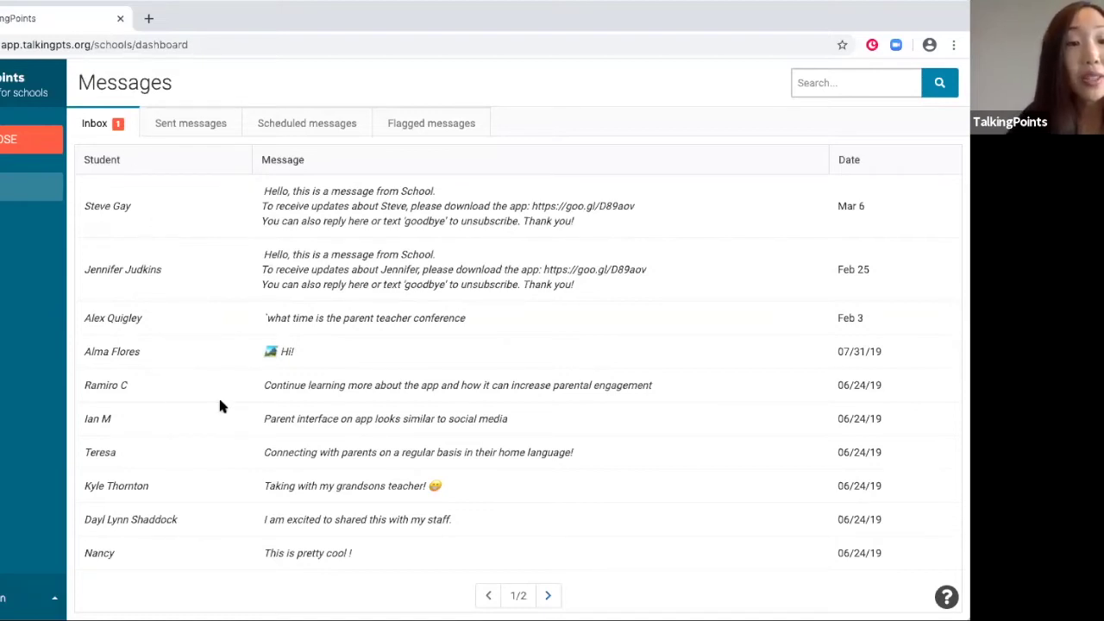
Step: Browse both inbox pages and open the student conversation dated 06/06/19
{"action": "scroll", "coordinate": [219, 402], "scroll_direction": "down", "scroll_amount": 5}
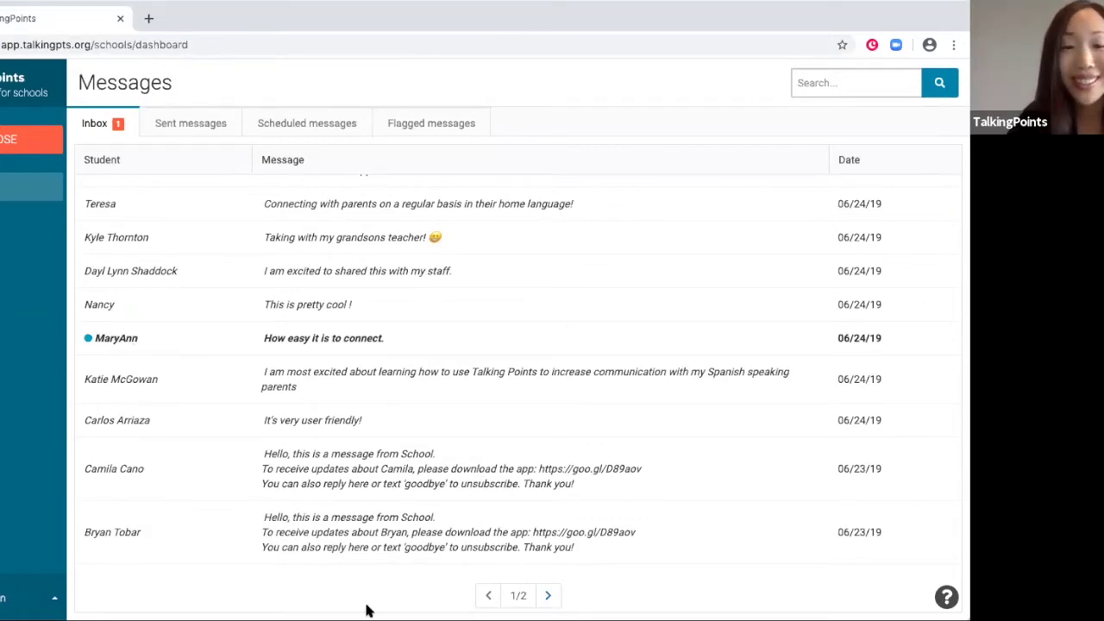
{"action": "left_click", "coordinate": [544, 595]}
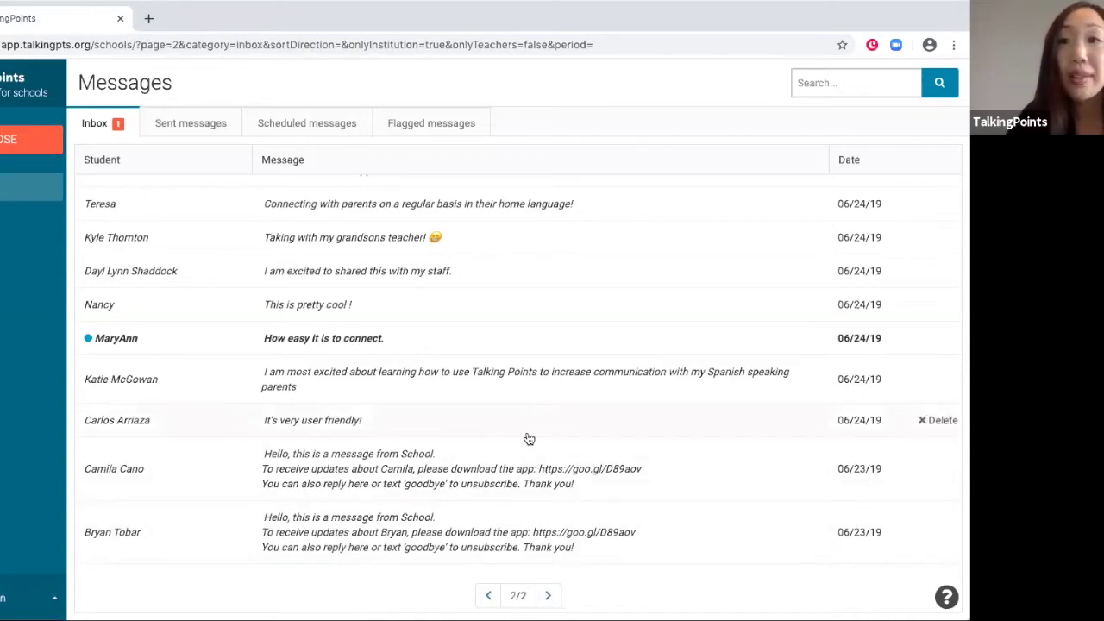
{"action": "scroll", "coordinate": [518, 556], "scroll_direction": "down", "scroll_amount": 5}
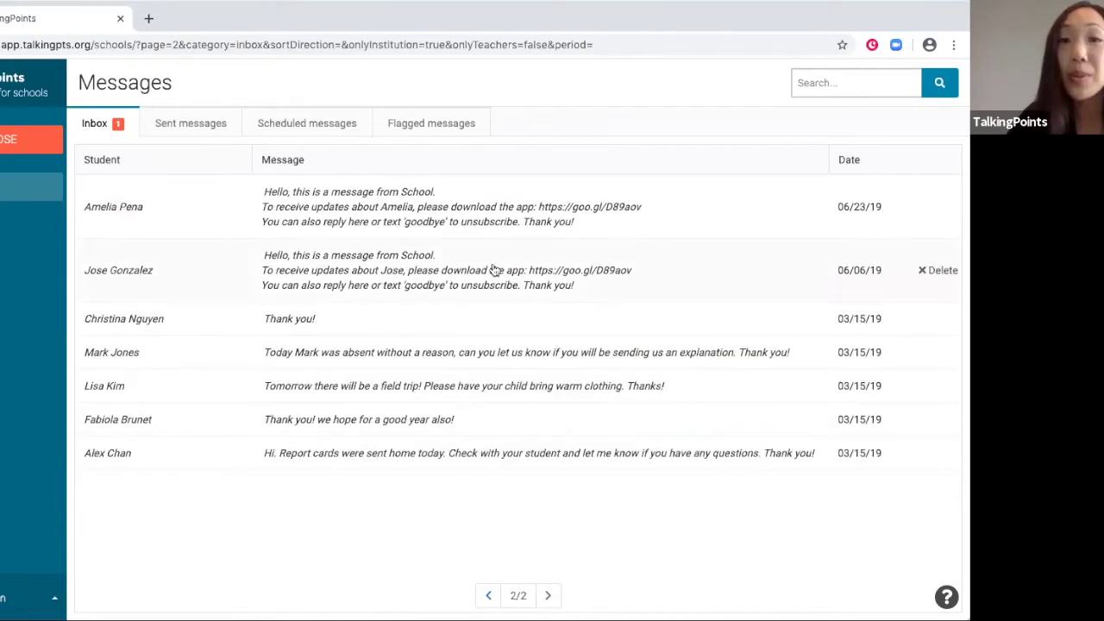
{"action": "left_click", "coordinate": [367, 285]}
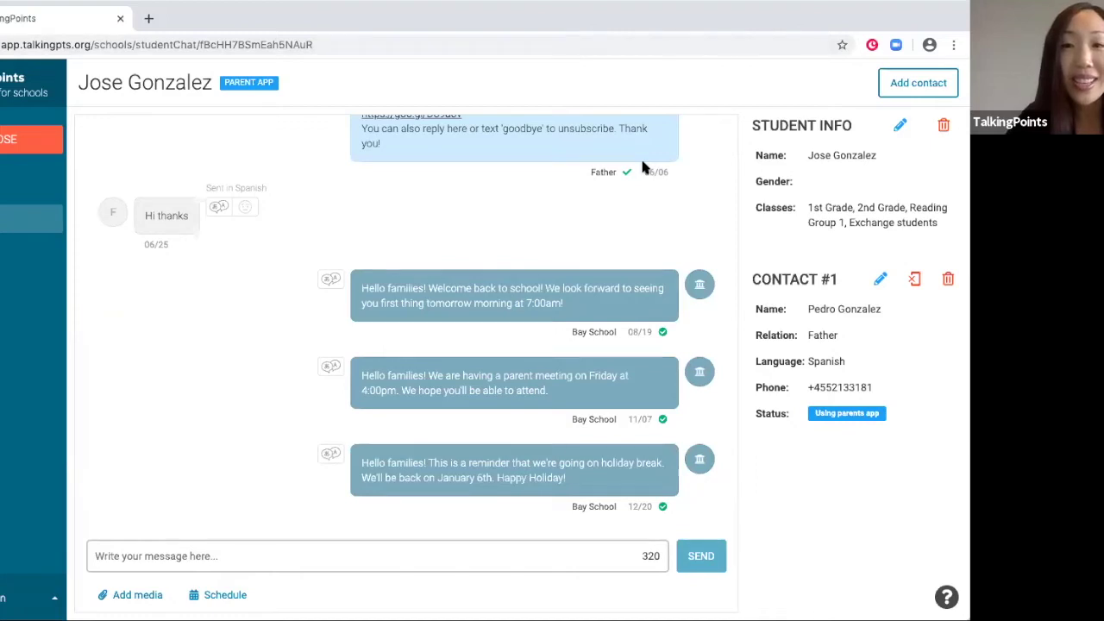
Step: Show the Spanish text of the "Hello families" message about distractions and of the father's two replies that follow it
{"action": "scroll", "coordinate": [642, 166], "scroll_direction": "up", "scroll_amount": 10}
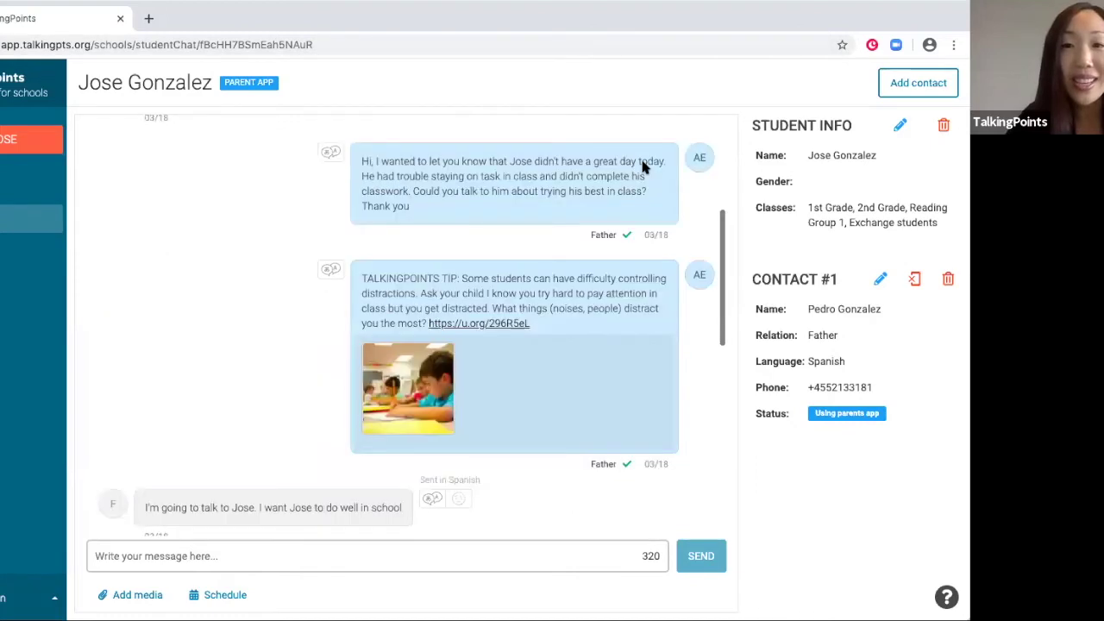
{"action": "scroll", "coordinate": [453, 220], "scroll_direction": "up", "scroll_amount": 4}
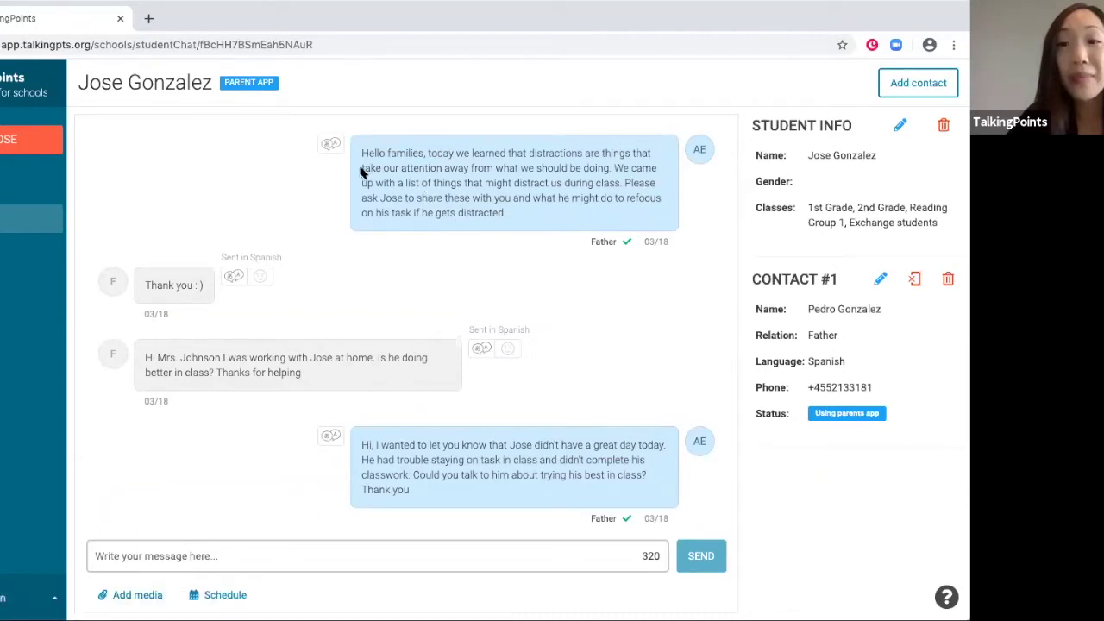
{"action": "left_click", "coordinate": [333, 148]}
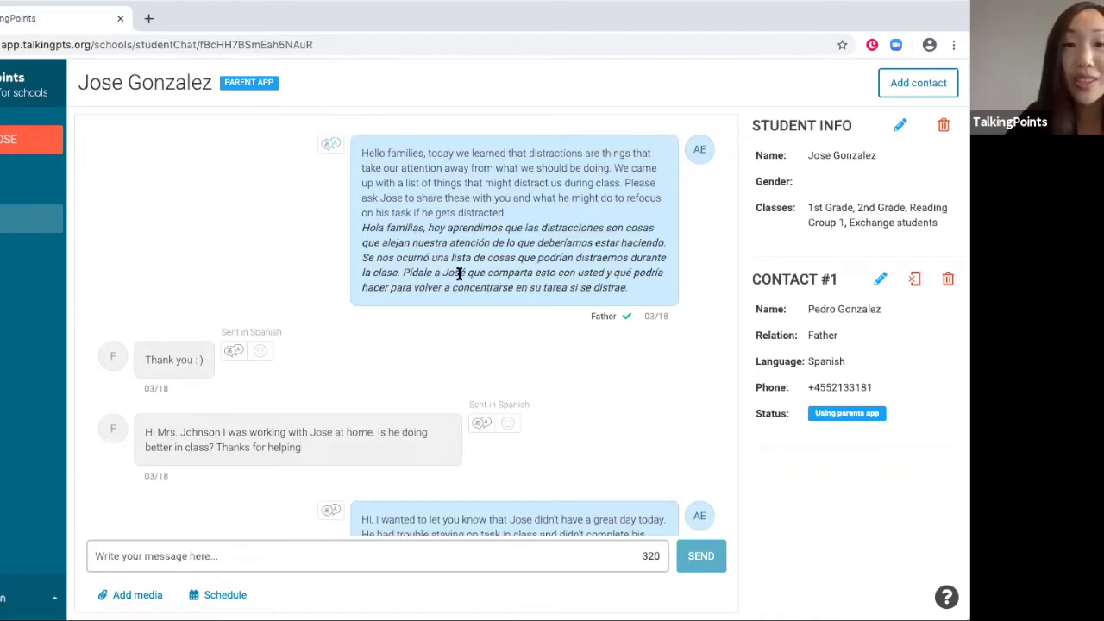
{"action": "left_click", "coordinate": [234, 350]}
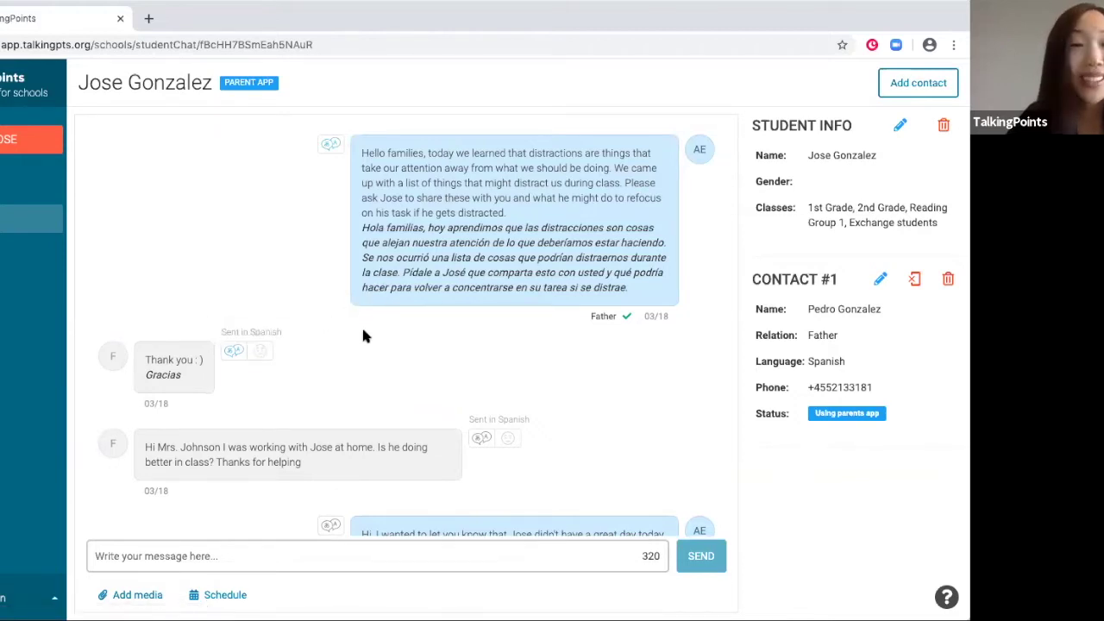
{"action": "scroll", "coordinate": [363, 332], "scroll_direction": "down", "scroll_amount": 3}
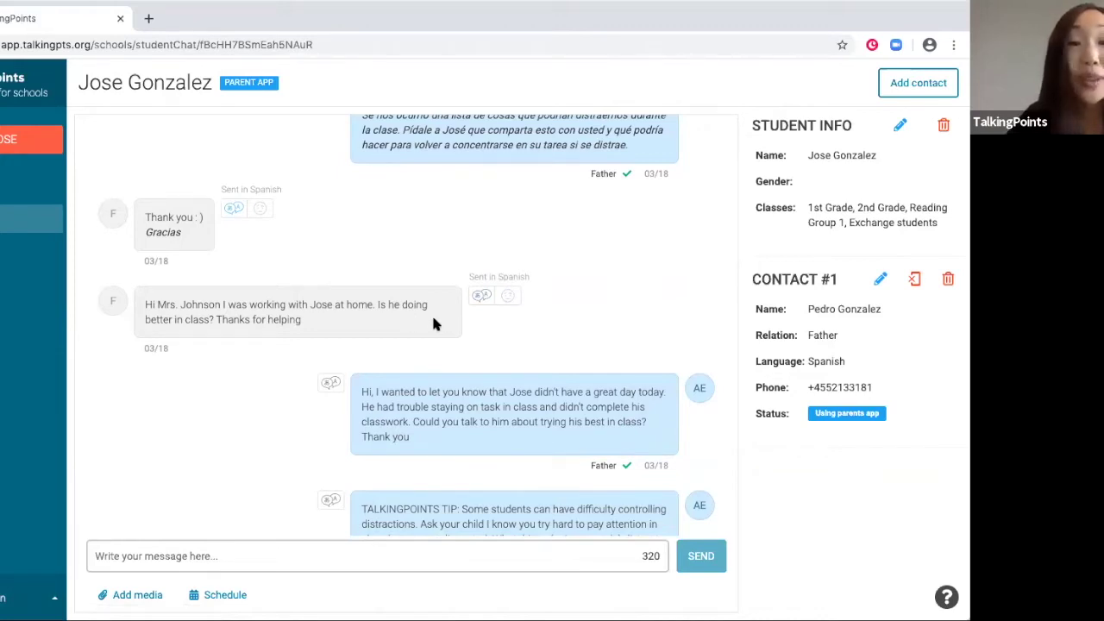
{"action": "left_click", "coordinate": [481, 298]}
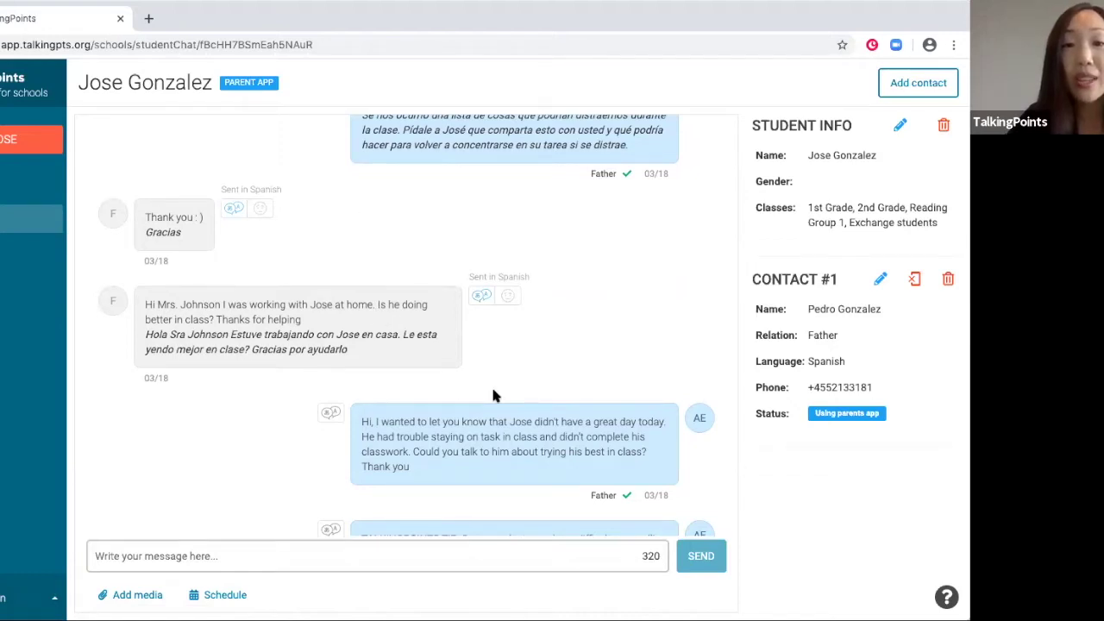
Step: Read through the rest of the conversation, including the TalkingPoints tip with its picture and the school's announcements
{"action": "scroll", "coordinate": [493, 395], "scroll_direction": "down", "scroll_amount": 2}
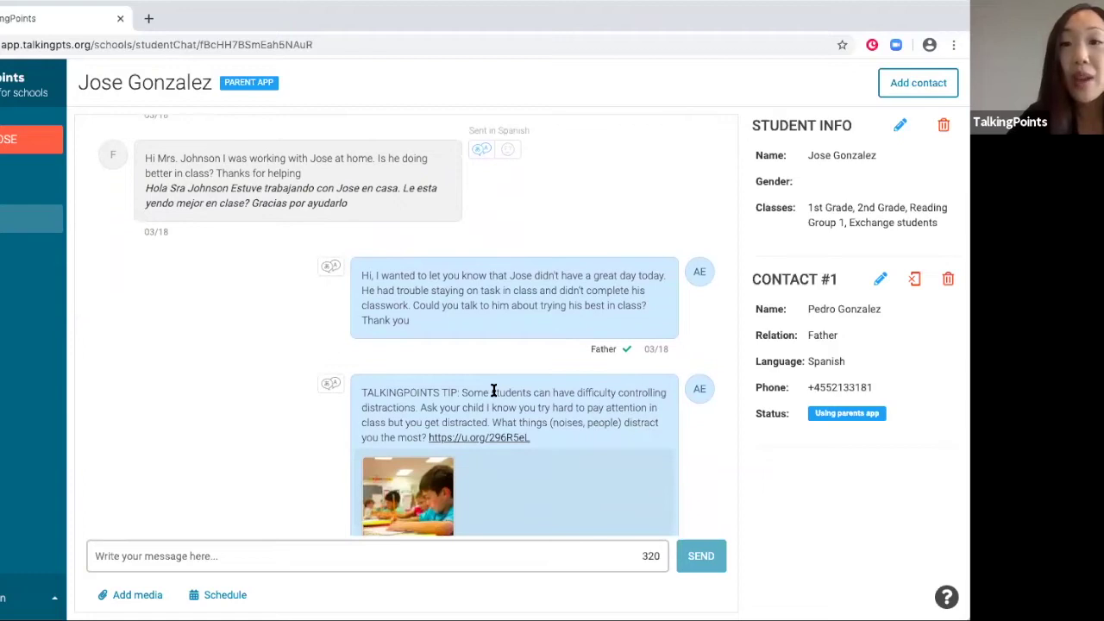
{"action": "scroll", "coordinate": [494, 390], "scroll_direction": "down", "scroll_amount": 2}
{"action": "scroll", "coordinate": [493, 390], "scroll_direction": "down", "scroll_amount": 1}
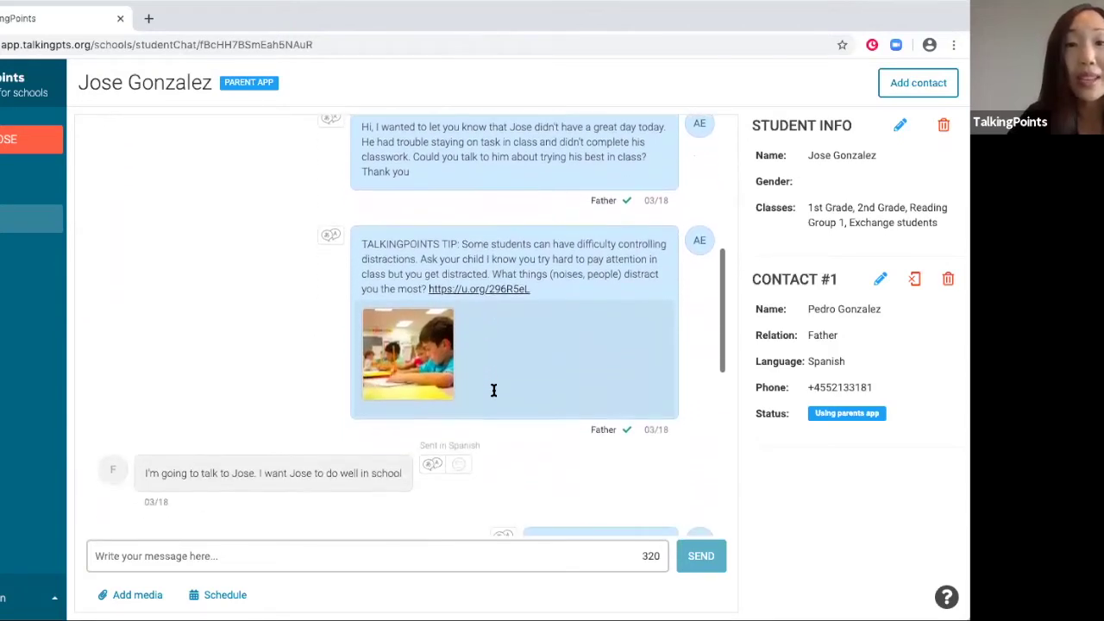
{"action": "scroll", "coordinate": [493, 390], "scroll_direction": "down", "scroll_amount": 1}
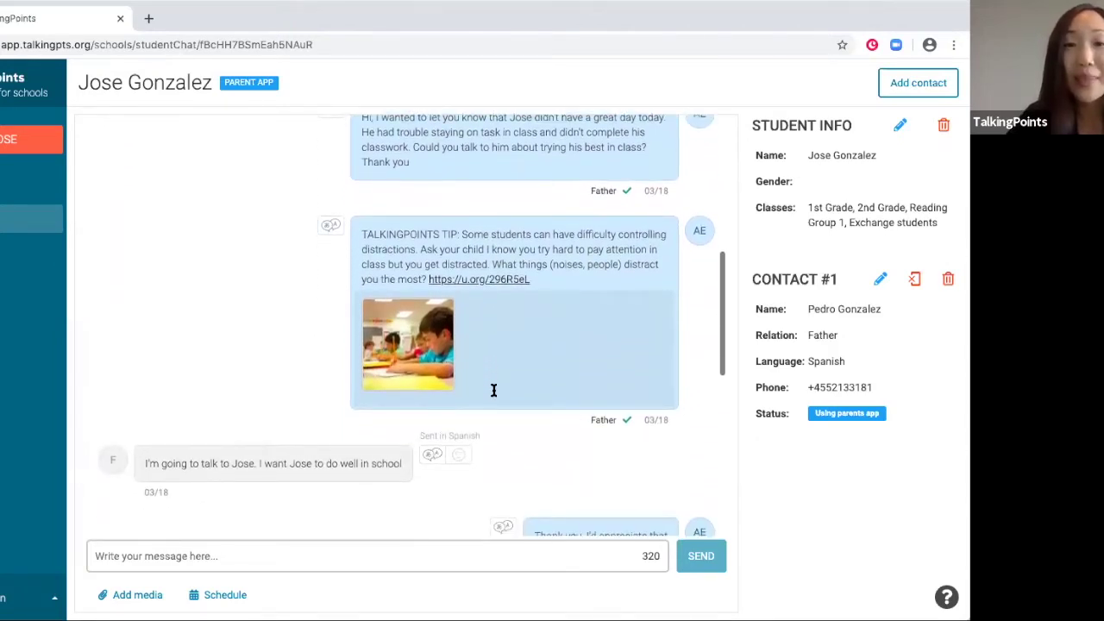
{"action": "scroll", "coordinate": [488, 397], "scroll_direction": "down", "scroll_amount": 3}
{"action": "scroll", "coordinate": [438, 317], "scroll_direction": "up", "scroll_amount": 4}
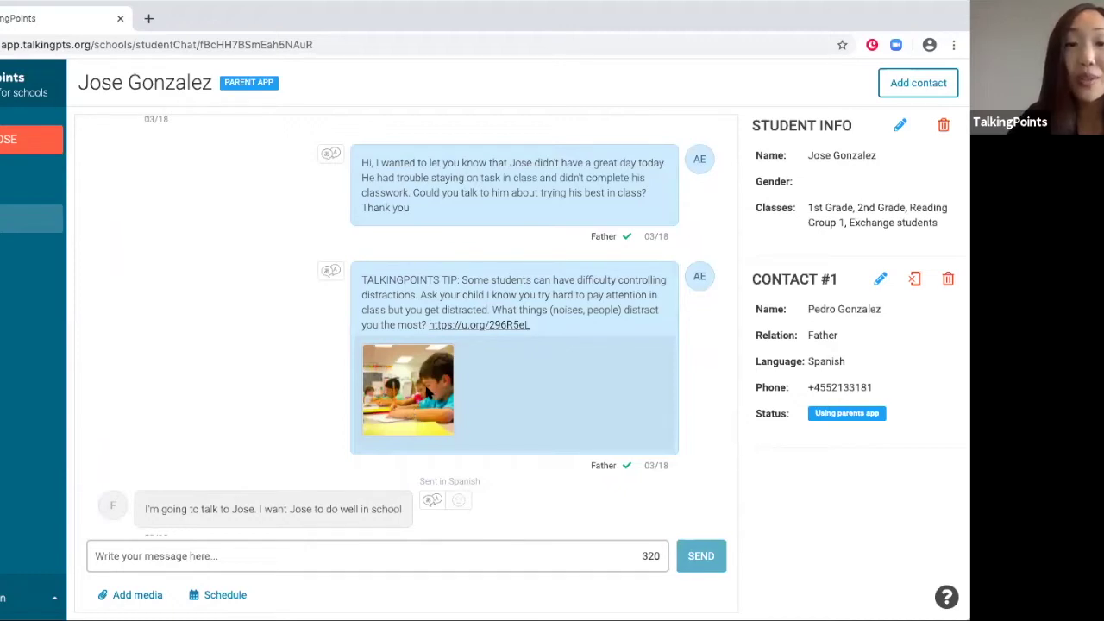
{"action": "scroll", "coordinate": [429, 393], "scroll_direction": "down", "scroll_amount": 3}
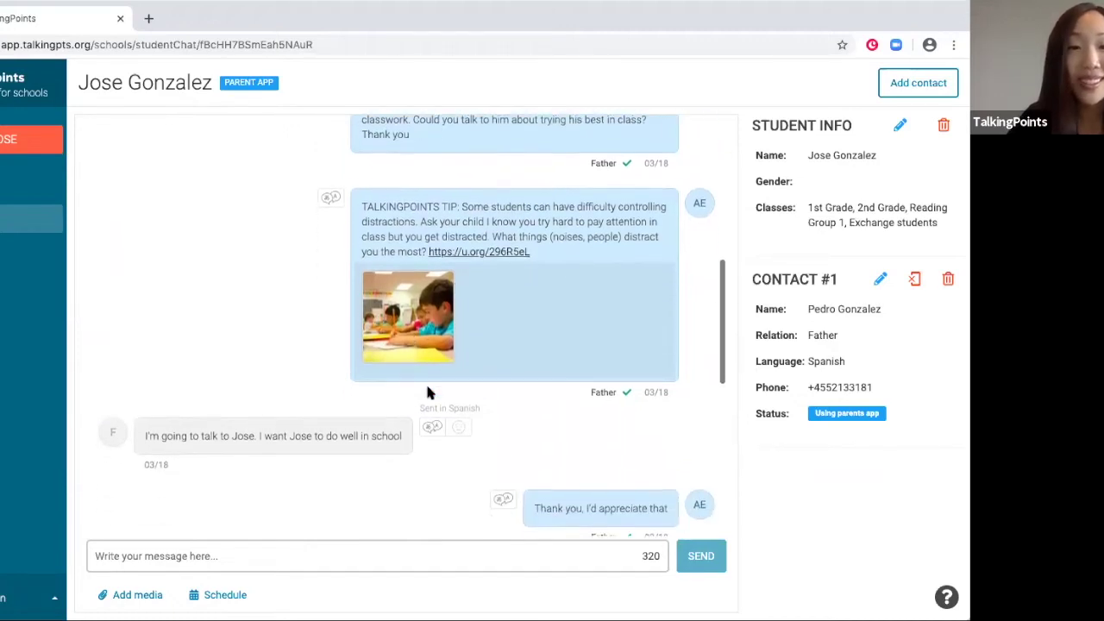
{"action": "scroll", "coordinate": [429, 393], "scroll_direction": "down", "scroll_amount": 3}
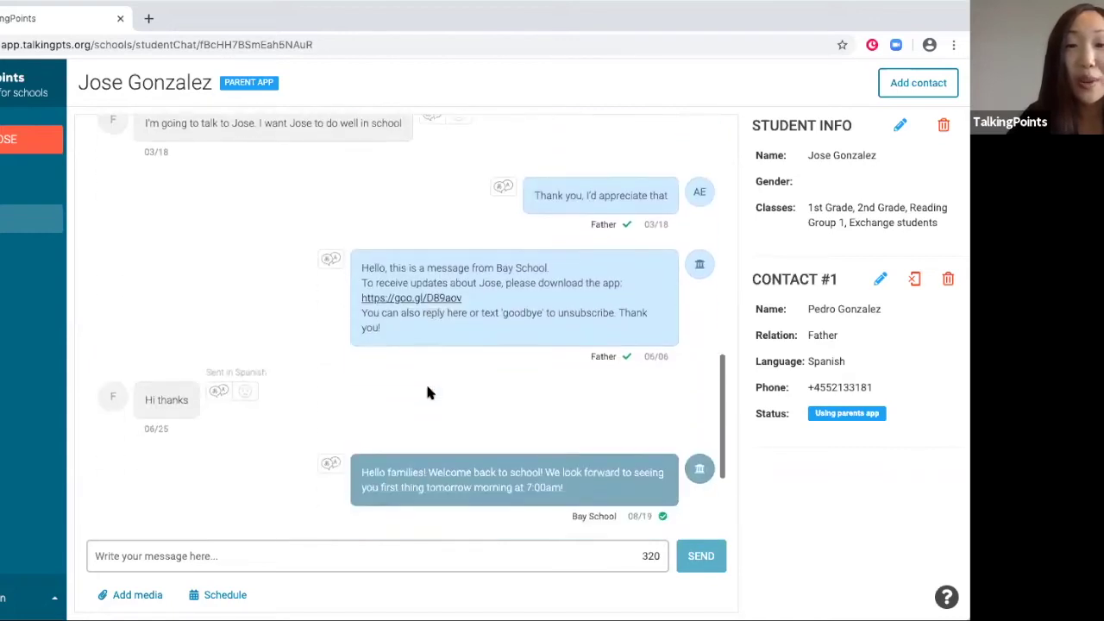
{"action": "scroll", "coordinate": [429, 393], "scroll_direction": "up", "scroll_amount": 1}
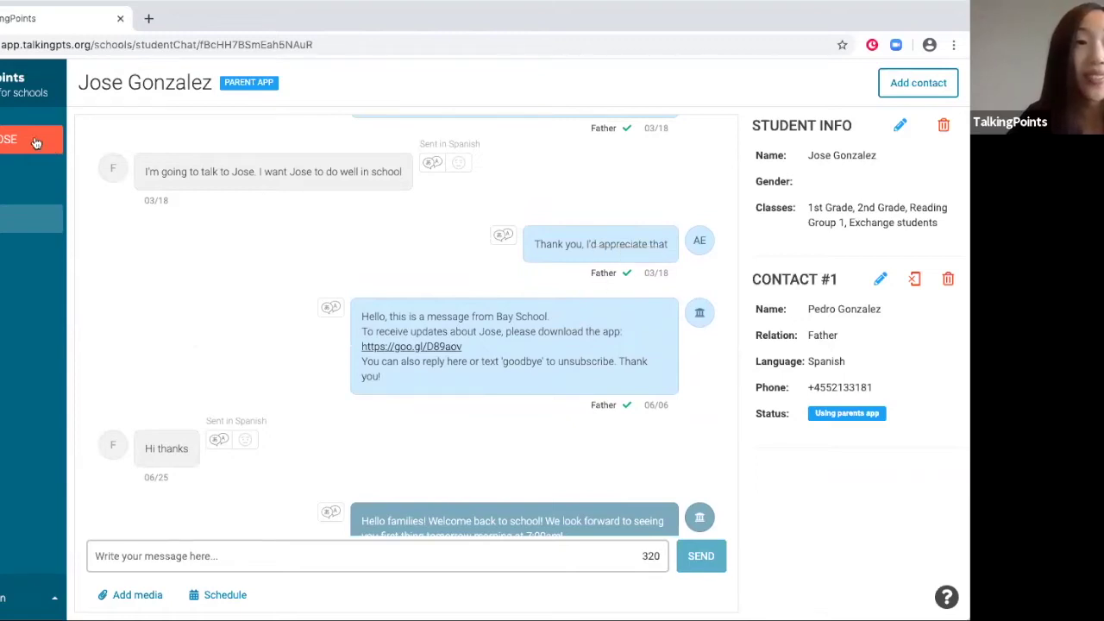
{"action": "scroll", "coordinate": [623, 288], "scroll_direction": "up", "scroll_amount": 5}
{"action": "scroll", "coordinate": [406, 328], "scroll_direction": "up", "scroll_amount": 4}
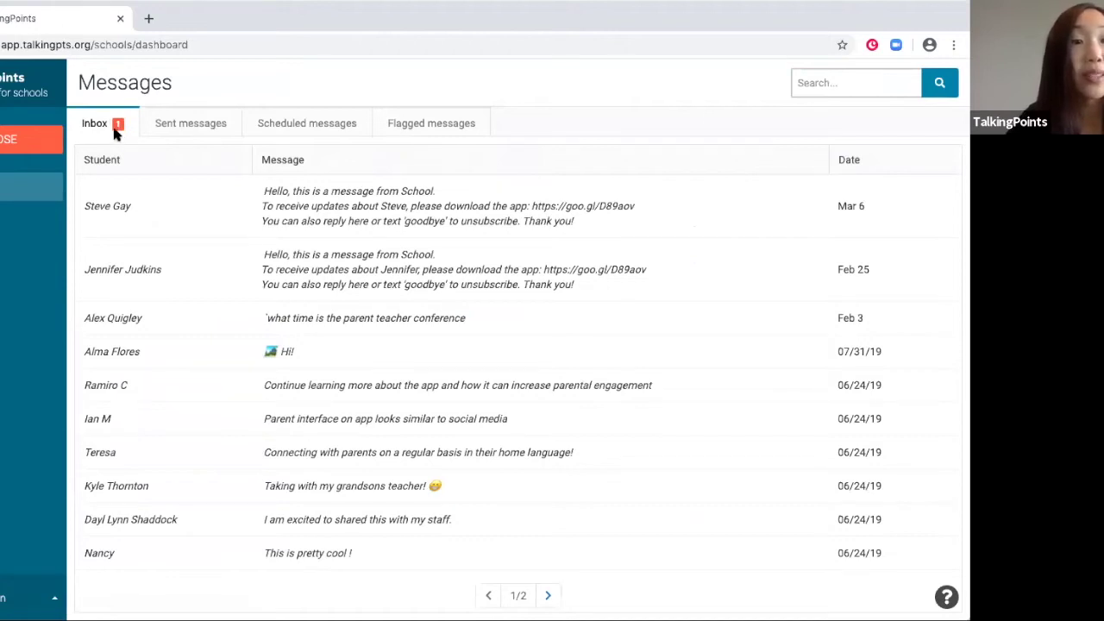
Step: Review the sent messages and their sender-type filter options, along with the scheduled and flagged messages
{"action": "left_click", "coordinate": [200, 128]}
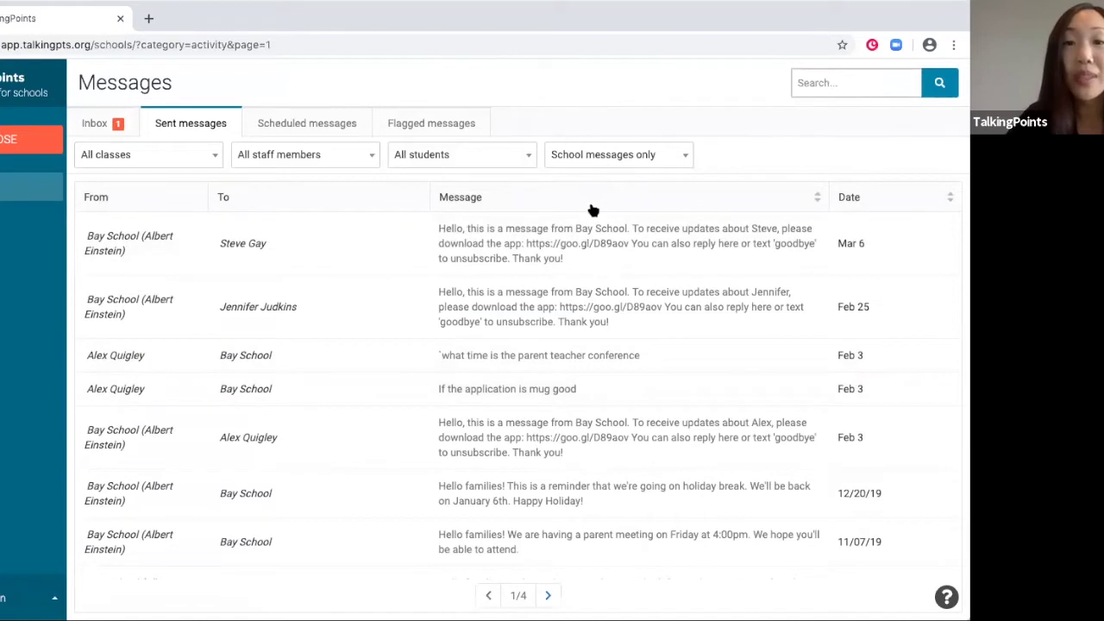
{"action": "left_click", "coordinate": [604, 154]}
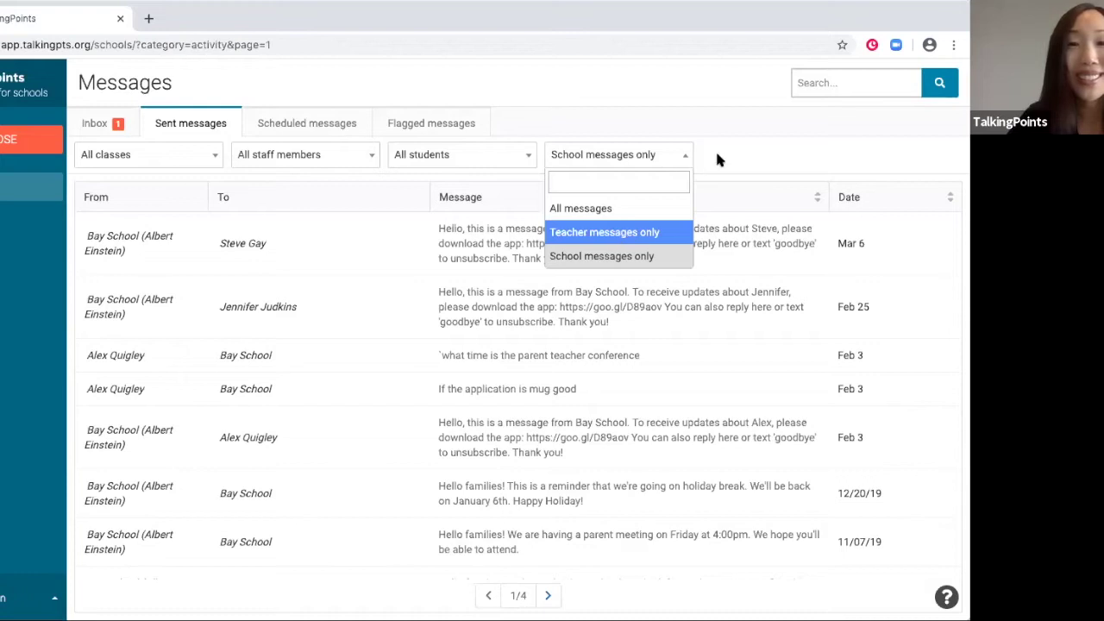
{"action": "left_click", "coordinate": [321, 131]}
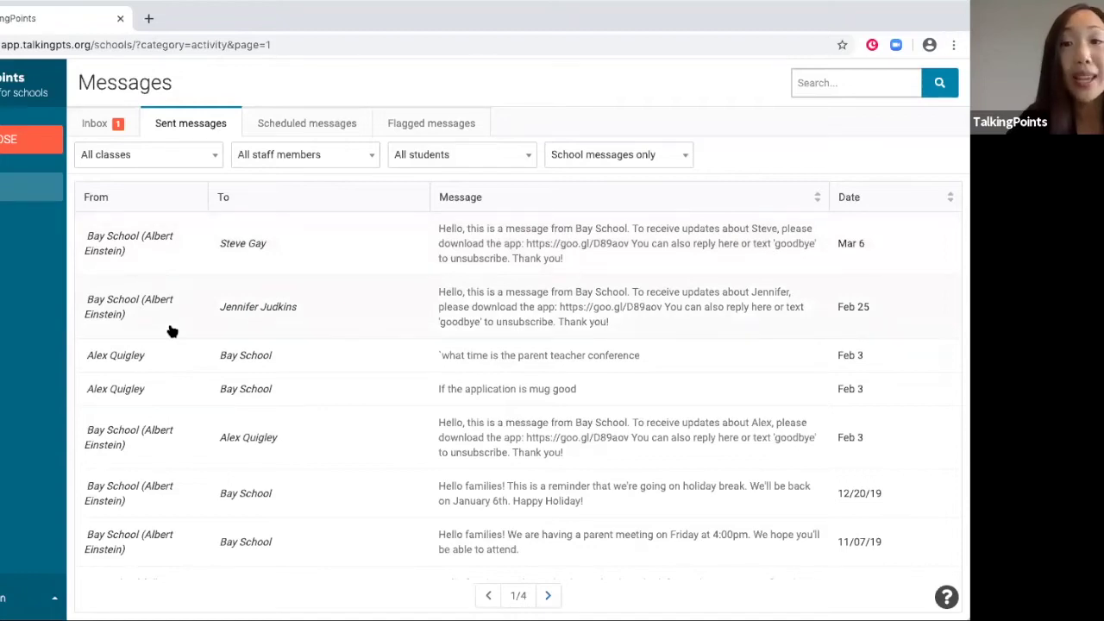
{"action": "scroll", "coordinate": [172, 331], "scroll_direction": "down", "scroll_amount": 3}
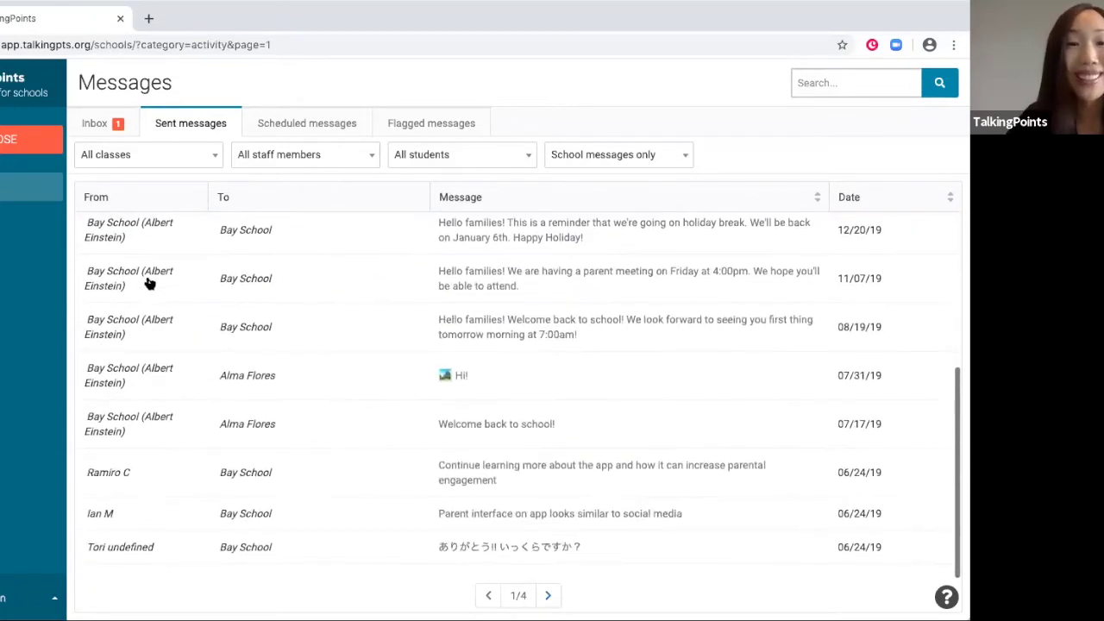
{"action": "scroll", "coordinate": [149, 280], "scroll_direction": "up", "scroll_amount": 3}
{"action": "left_click", "coordinate": [302, 125]}
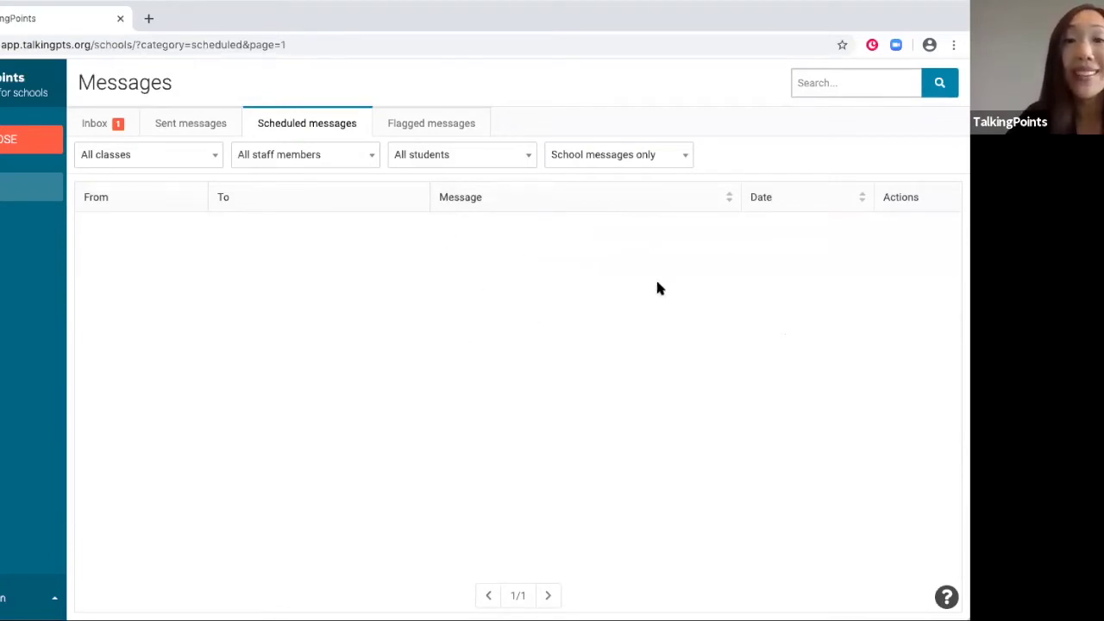
{"action": "left_click", "coordinate": [434, 125]}
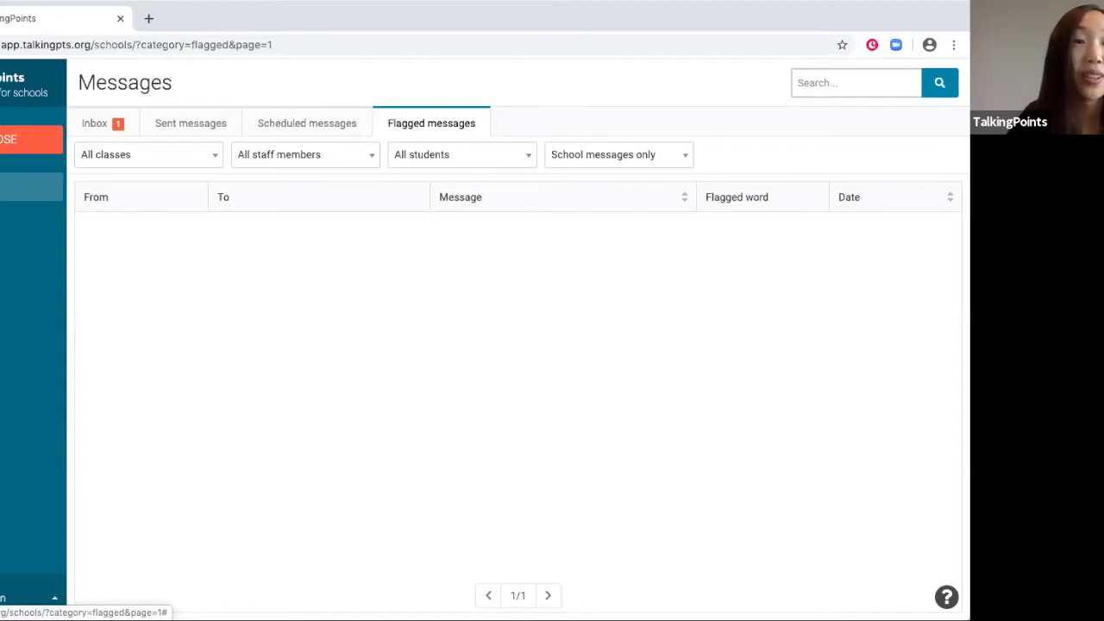
Step: Start a new message, look through the available recipient groups and address it to the All contact group
{"action": "left_click", "coordinate": [25, 139]}
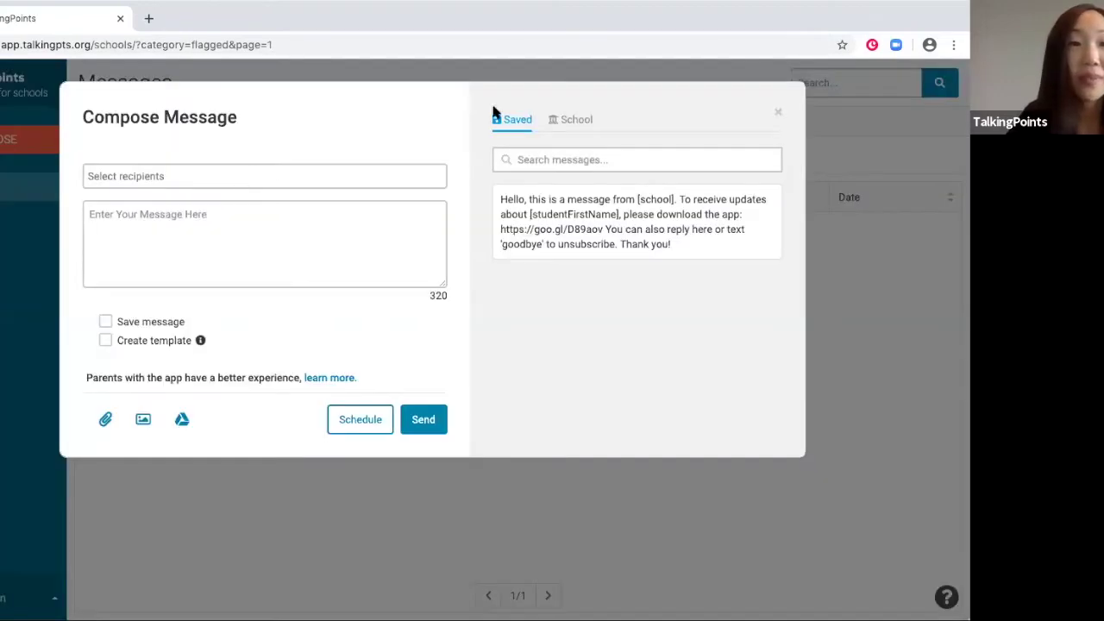
{"action": "left_click", "coordinate": [308, 176]}
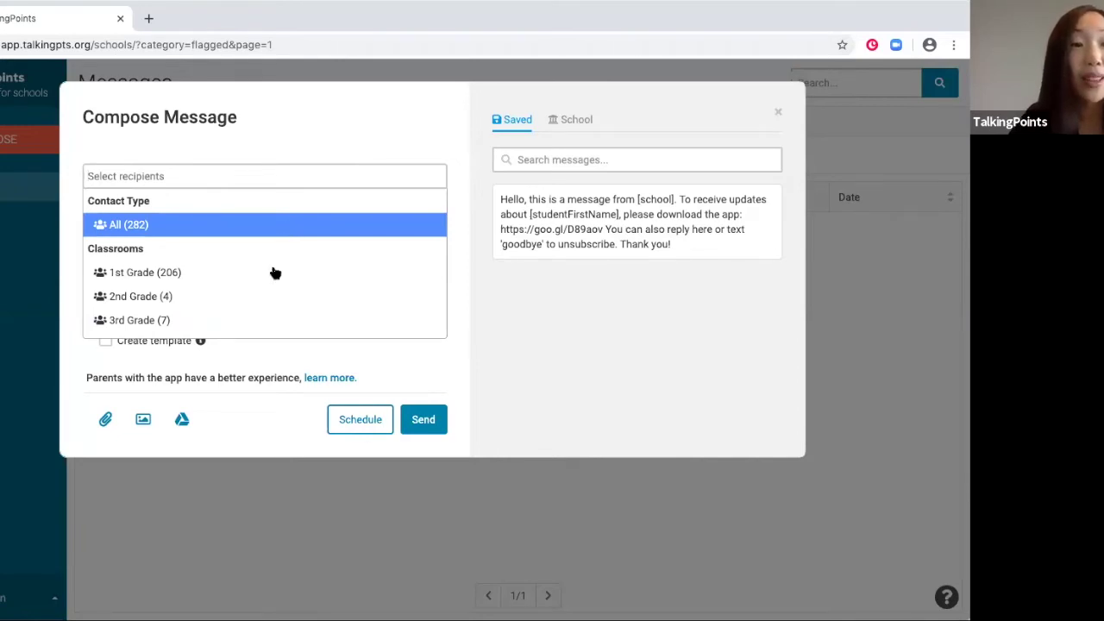
{"action": "scroll", "coordinate": [275, 274], "scroll_direction": "down", "scroll_amount": 3}
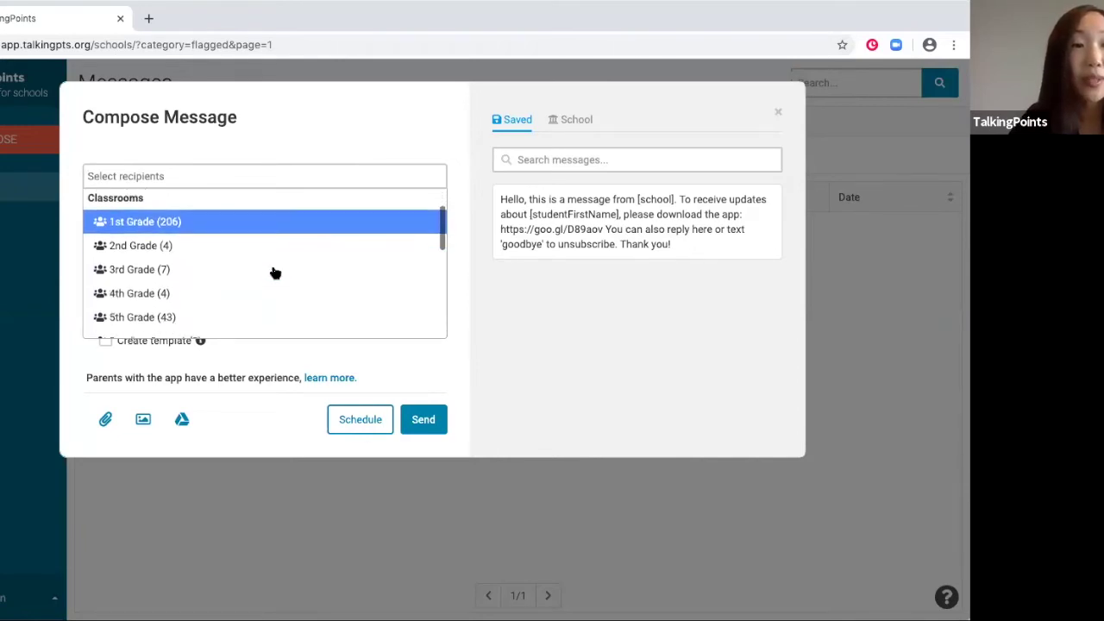
{"action": "scroll", "coordinate": [241, 315], "scroll_direction": "down", "scroll_amount": 8}
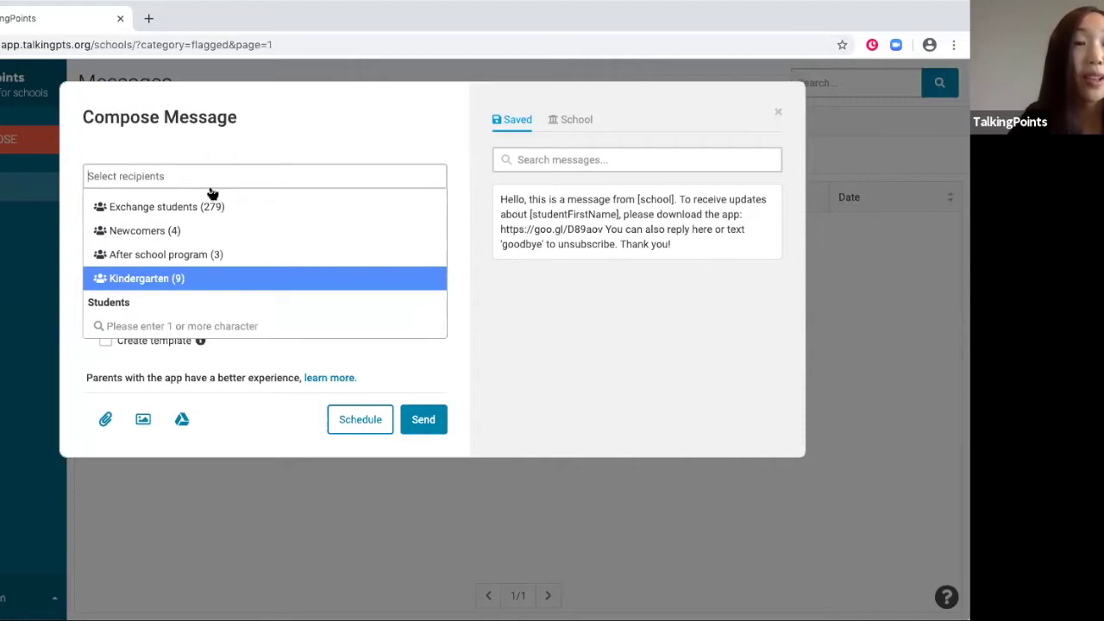
{"action": "scroll", "coordinate": [193, 233], "scroll_direction": "up", "scroll_amount": 8}
{"action": "scroll", "coordinate": [192, 233], "scroll_direction": "up", "scroll_amount": 1}
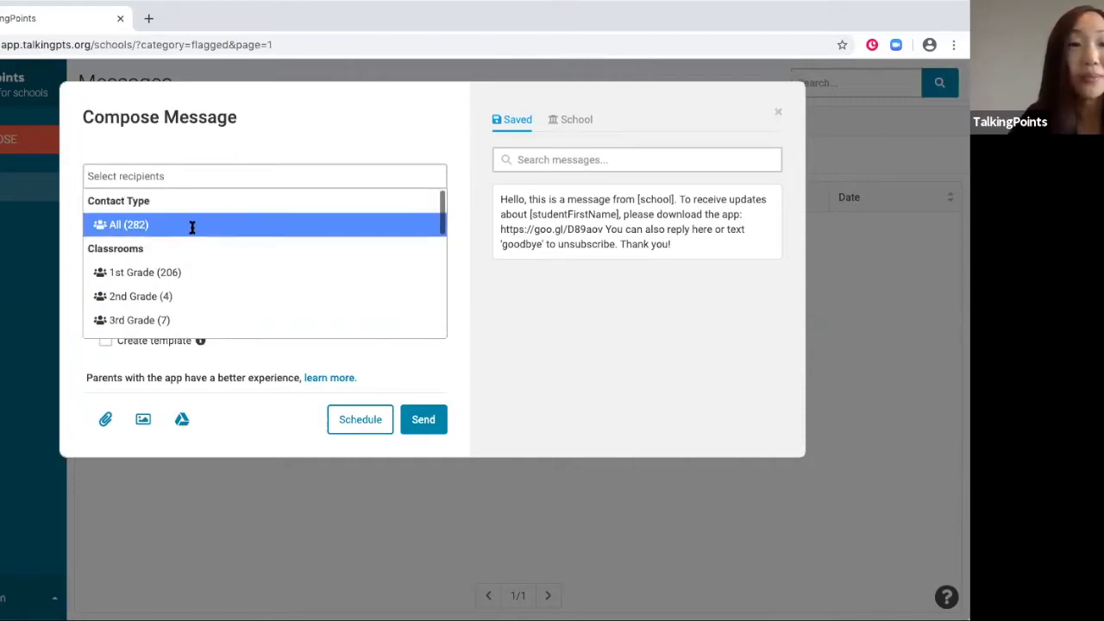
{"action": "left_click", "coordinate": [173, 228]}
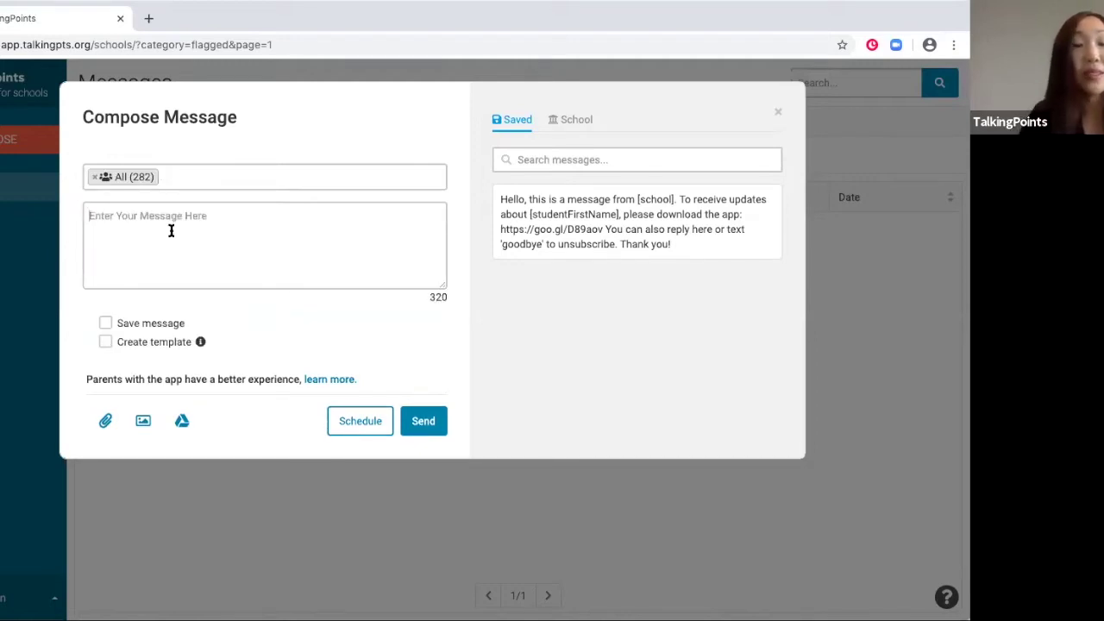
Step: Begin the message with "Hello families! We are providing Chromebooks to support your student's learning at home."
{"action": "type", "text": "H"}
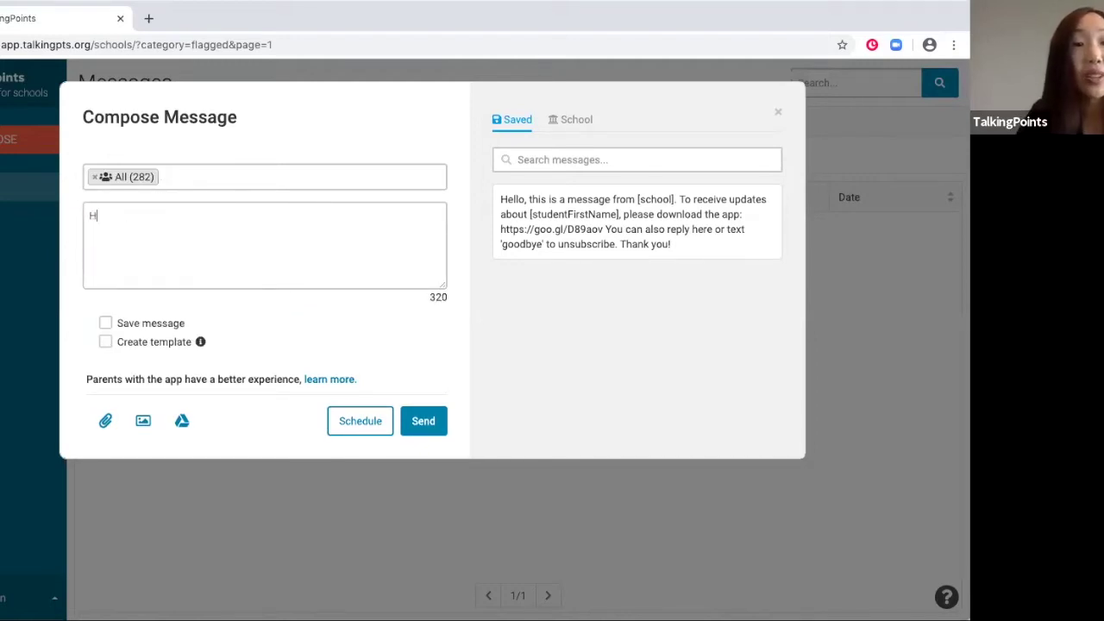
{"action": "type", "text": "ello families! We are"}
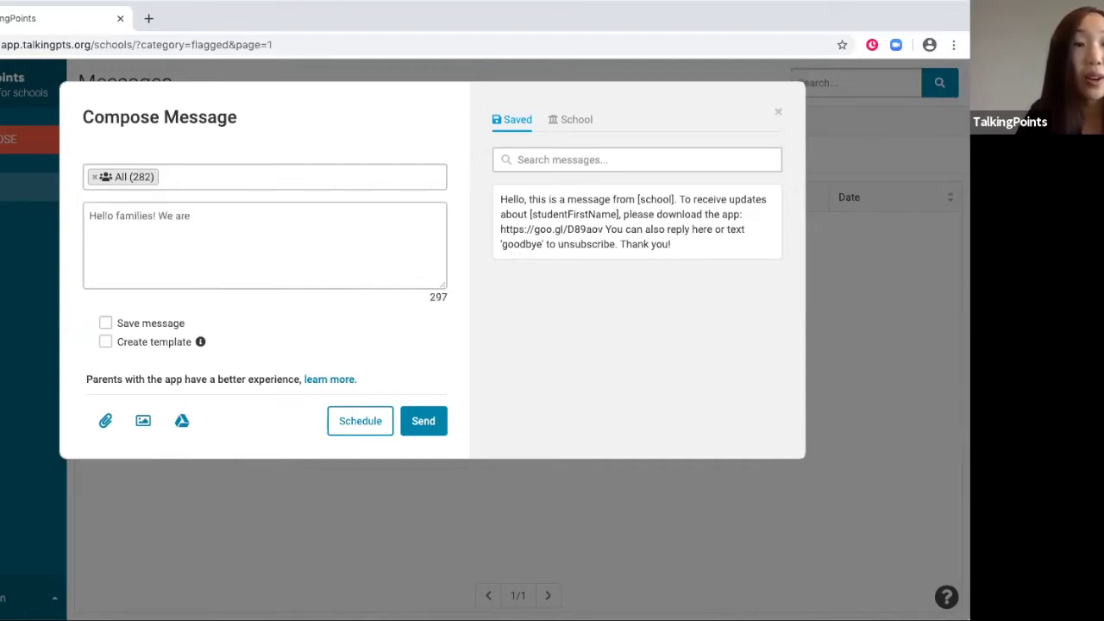
{"action": "type", "text": " providing Ch"}
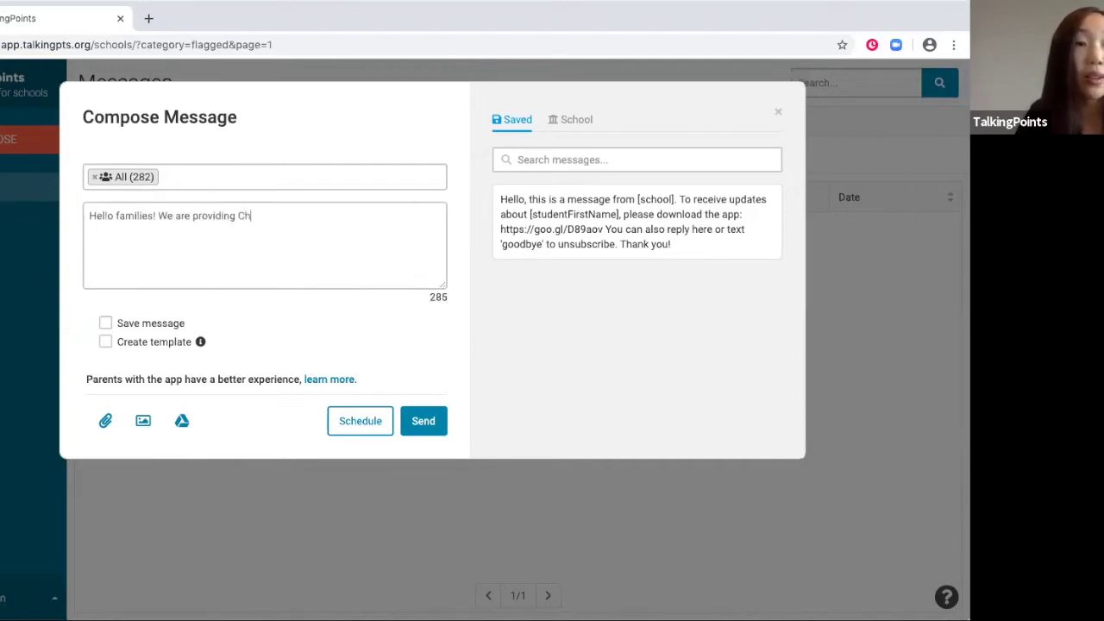
{"action": "type", "text": "romebooks tosuppor"}
{"action": "key", "text": "BackSpace"}
{"action": "key", "text": "BackSpace"}
{"action": "key", "text": "BackSpace"}
{"action": "key", "text": "BackSpace"}
{"action": "key", "text": "BackSpace"}
{"action": "key", "text": "BackSpace"}
{"action": "type", "text": "support your student's learning at home. Please come"}
Step: Complete the message with "Please come by the school on Friday at 2pm to pick it up."
{"action": "key", "text": "BackSpace"}
{"action": "key", "text": "BackSpace"}
{"action": "key", "text": "BackSpace"}
{"action": "key", "text": "BackSpace"}
{"action": "key", "text": "BackSpace"}
{"action": "key", "text": "BackSpace"}
{"action": "key", "text": "BackSpace"}
{"action": "key", "text": "BackSpace"}
{"action": "type", "text": "ase come by the school on Friday at 2pm to pick it up."}
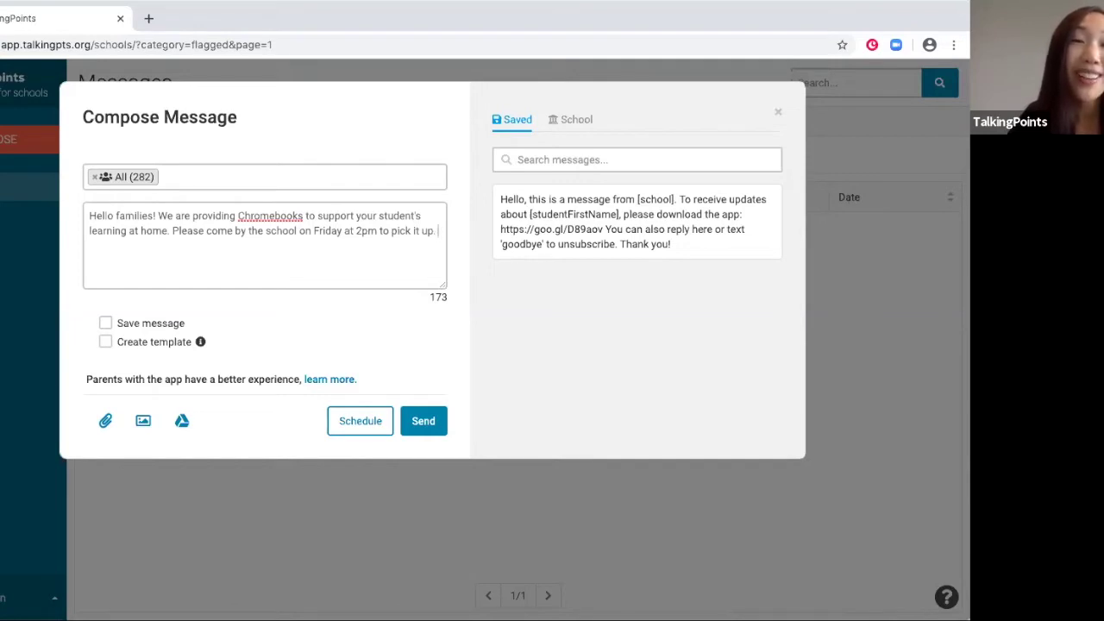
Step: Turn on scheduling for the message and set its send time to 04/19/2020 11:07 PM
{"action": "left_click", "coordinate": [343, 426]}
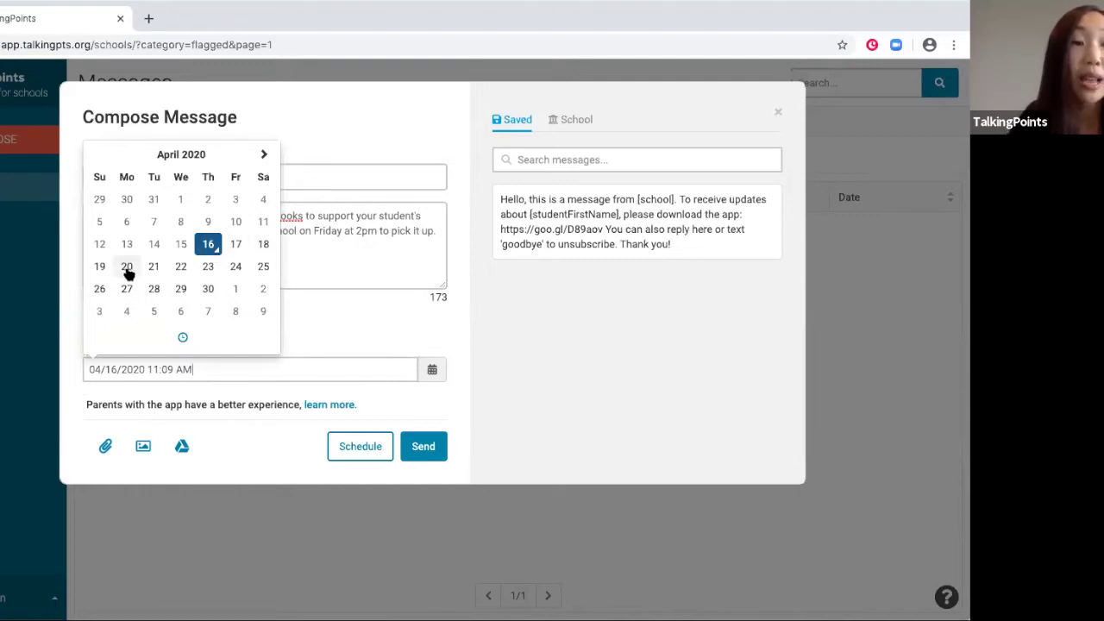
{"action": "left_click", "coordinate": [100, 267]}
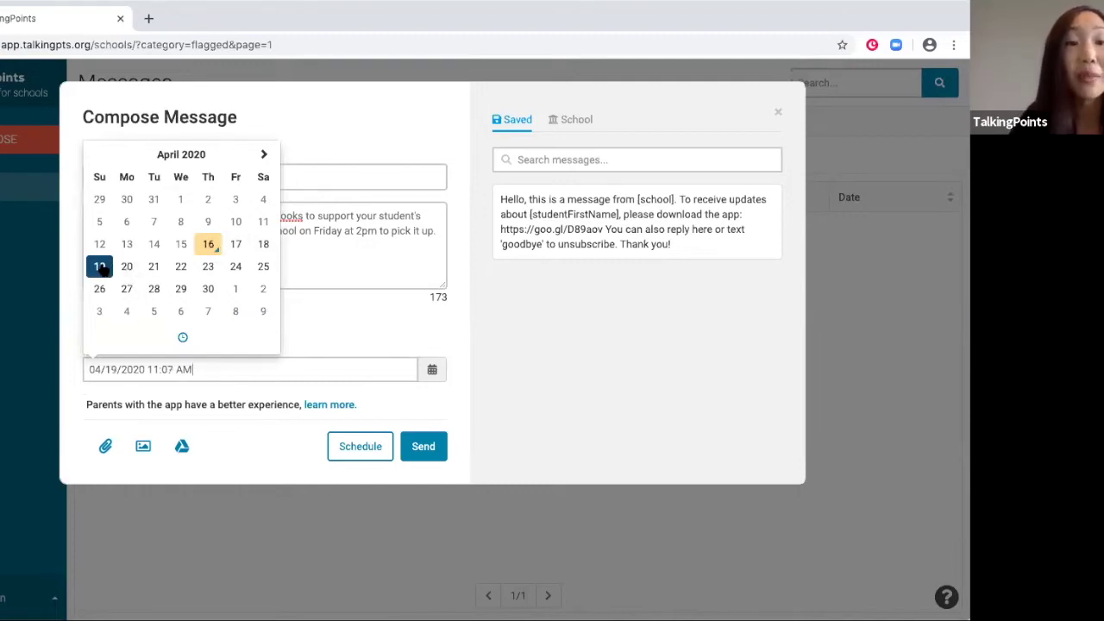
{"action": "left_click", "coordinate": [180, 339]}
{"action": "left_click", "coordinate": [256, 267]}
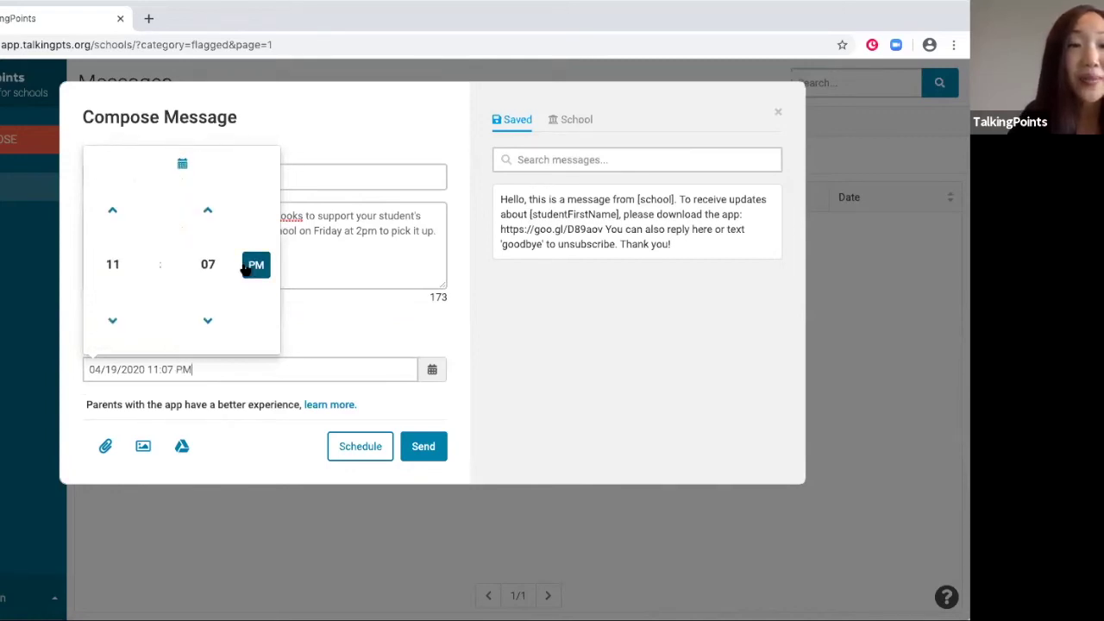
{"action": "left_click", "coordinate": [112, 264]}
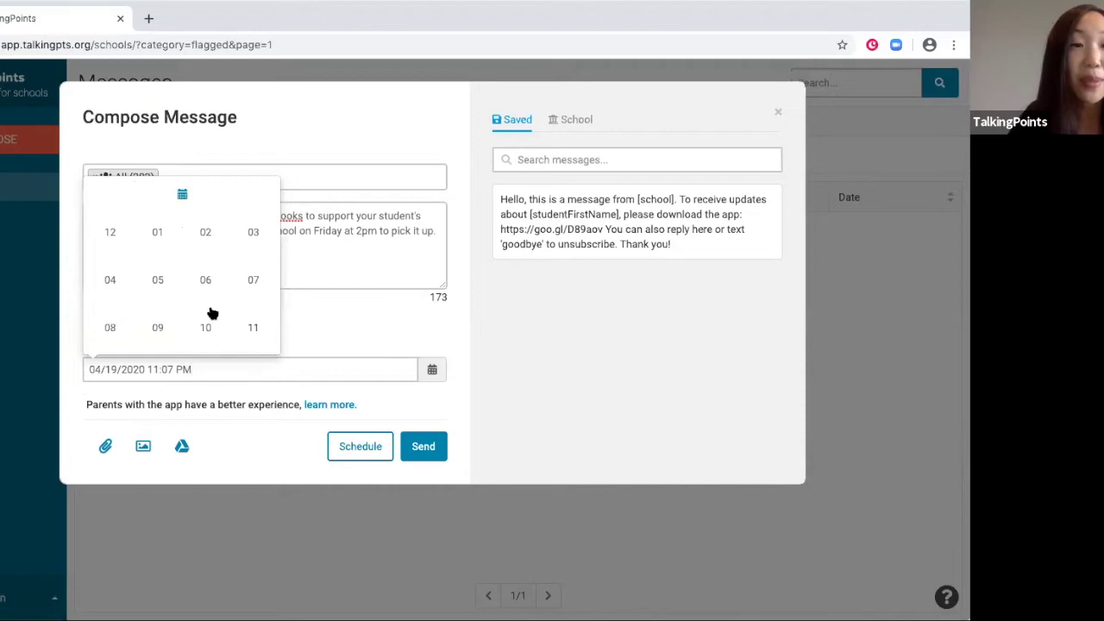
{"action": "left_click", "coordinate": [251, 326]}
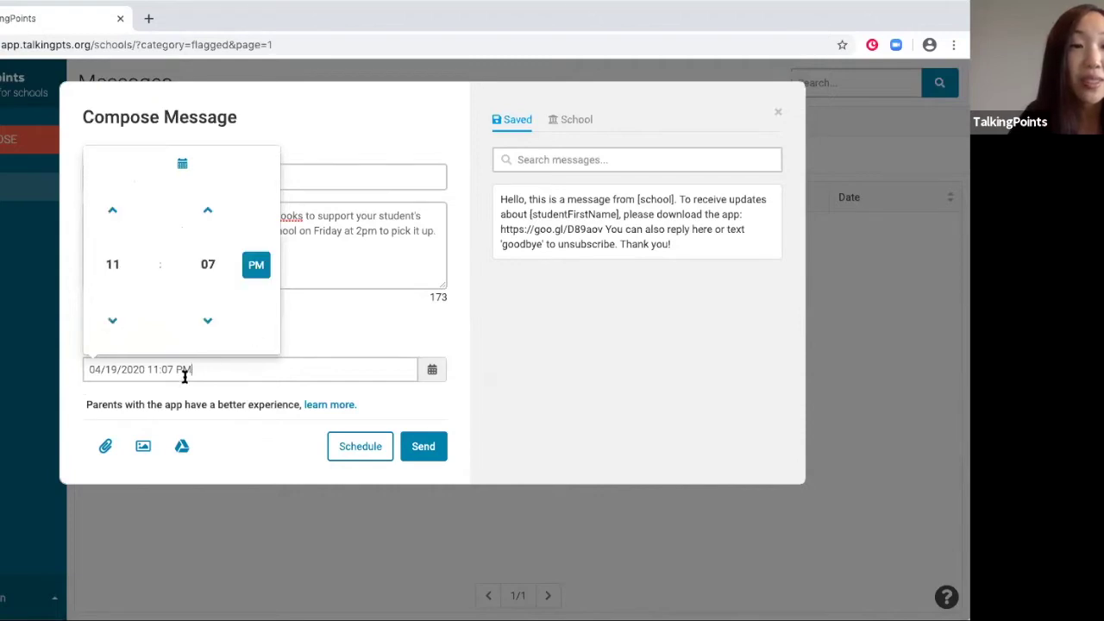
Step: Advance the scheduled send time by hours to 04/20/2020 6:07 AM and close the time picker
{"action": "left_click", "coordinate": [112, 211]}
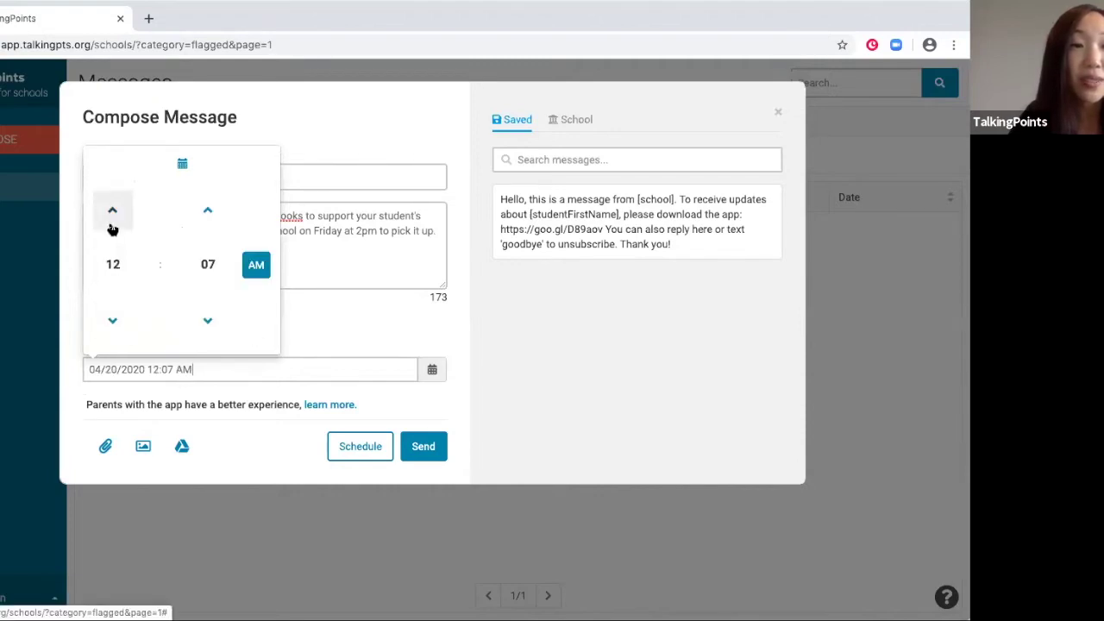
{"action": "left_click", "coordinate": [112, 211]}
{"action": "left_click", "coordinate": [112, 211]}
{"action": "left_click", "coordinate": [112, 211]}
{"action": "left_click", "coordinate": [112, 211]}
{"action": "left_click", "coordinate": [112, 211]}
{"action": "left_click", "coordinate": [112, 212]}
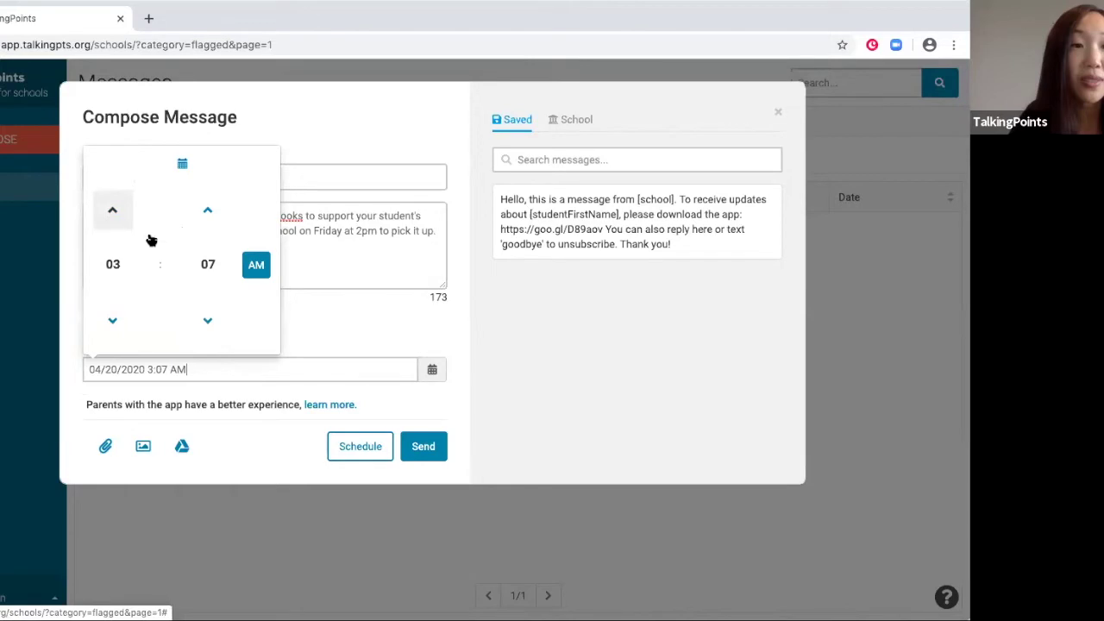
{"action": "left_click", "coordinate": [208, 267]}
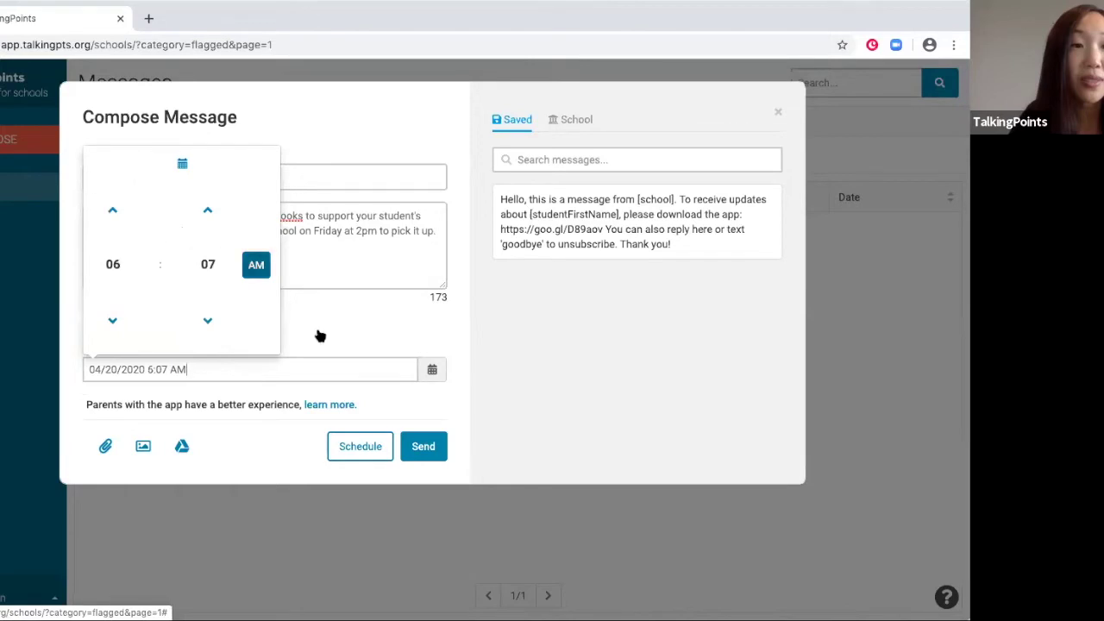
{"action": "left_click", "coordinate": [172, 374]}
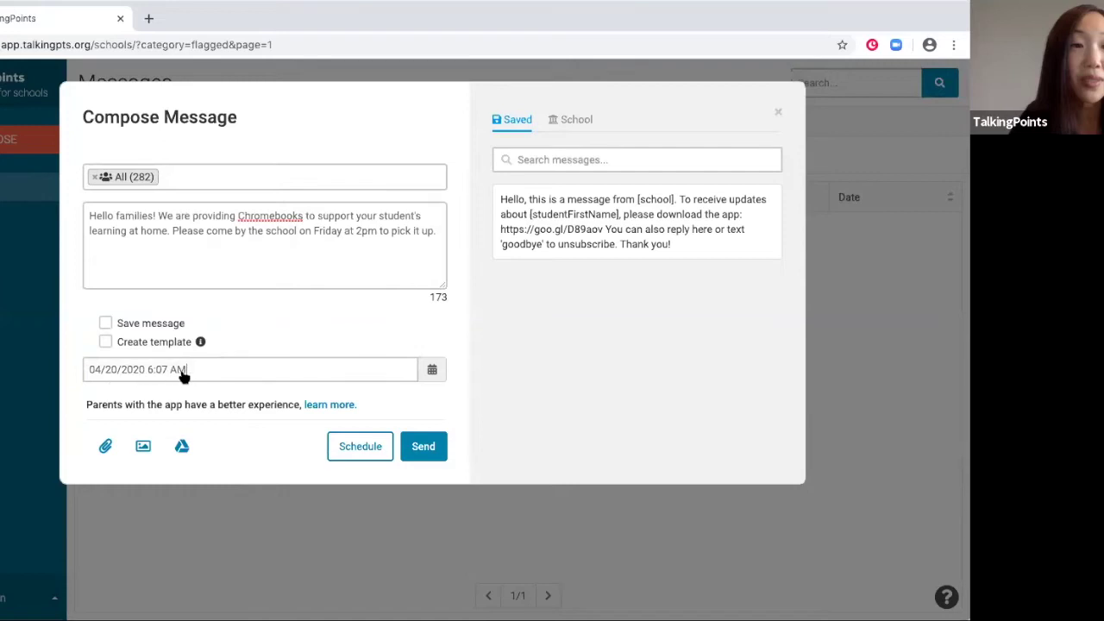
Step: Submit the scheduled Chromebook message and open the list of scheduled messages
{"action": "left_click", "coordinate": [425, 446]}
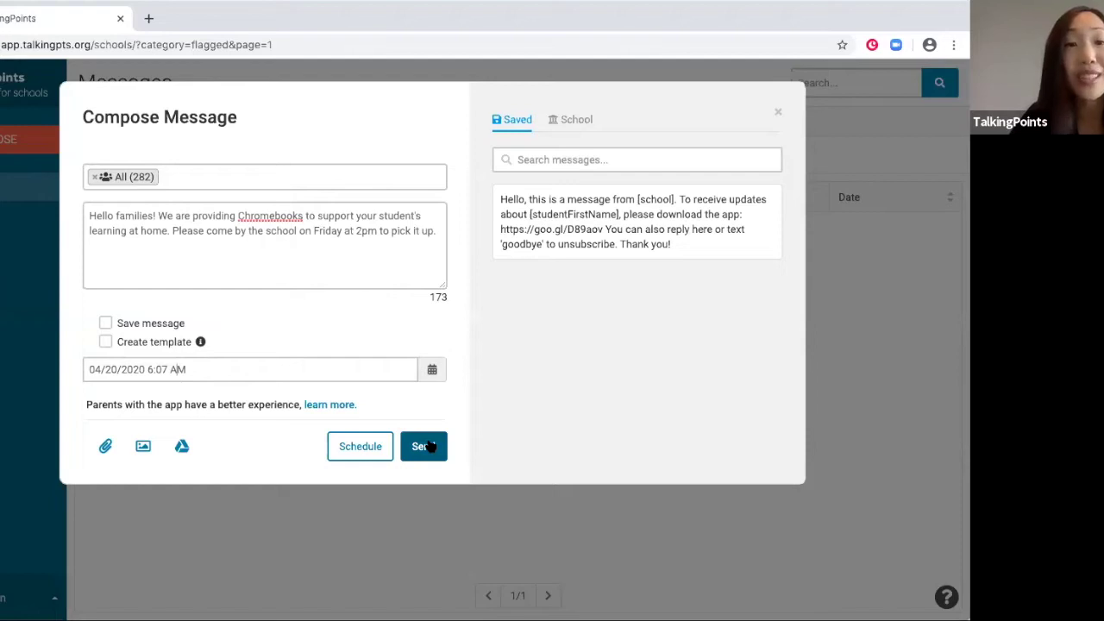
{"action": "left_click", "coordinate": [430, 446]}
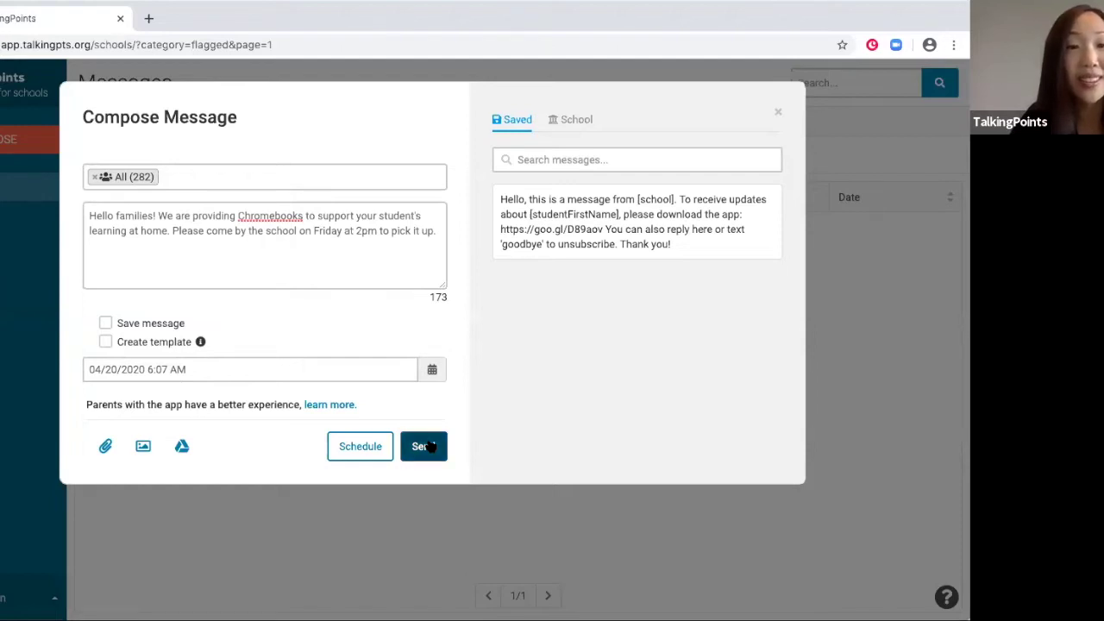
{"action": "left_click", "coordinate": [431, 446]}
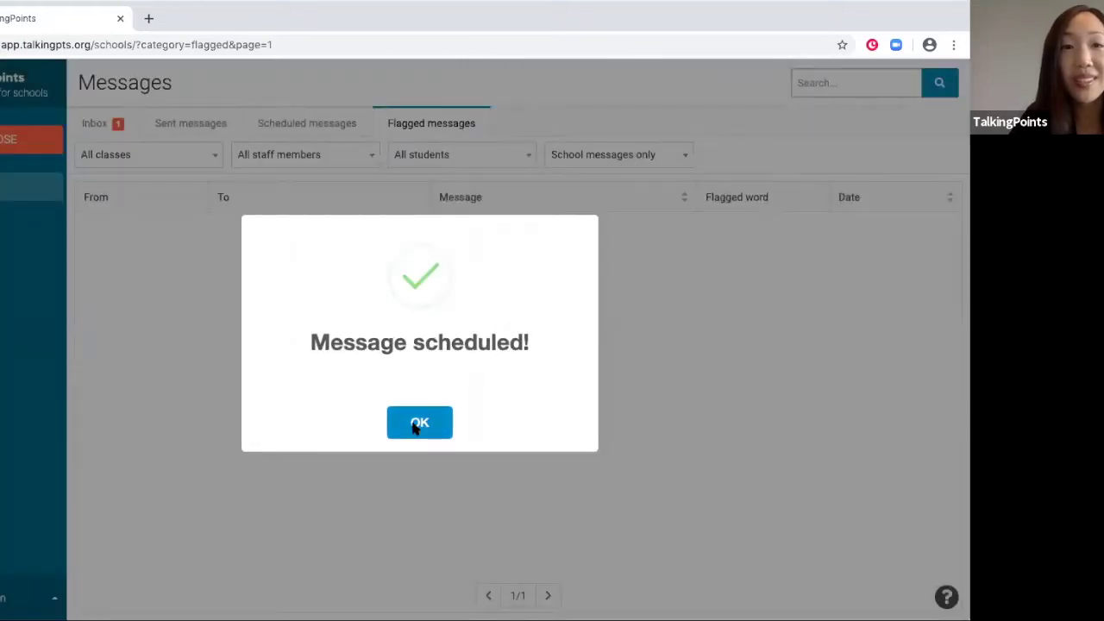
{"action": "left_click", "coordinate": [418, 425]}
{"action": "left_click", "coordinate": [288, 123]}
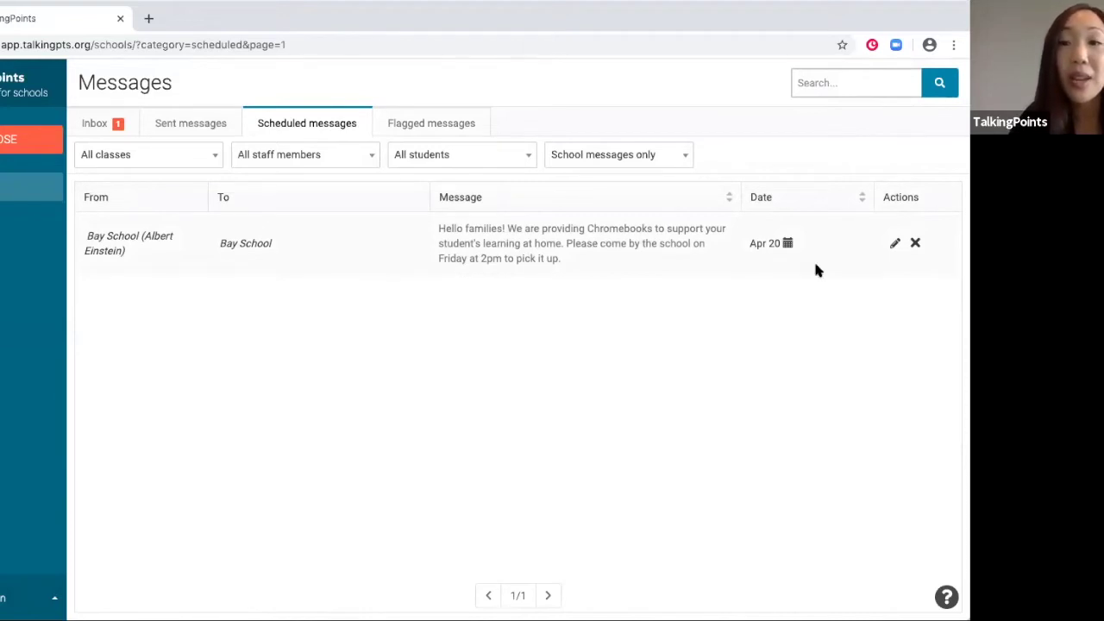
Step: Open and close the editor for the scheduled Chromebook message, and delete that scheduled message
{"action": "left_click", "coordinate": [894, 245]}
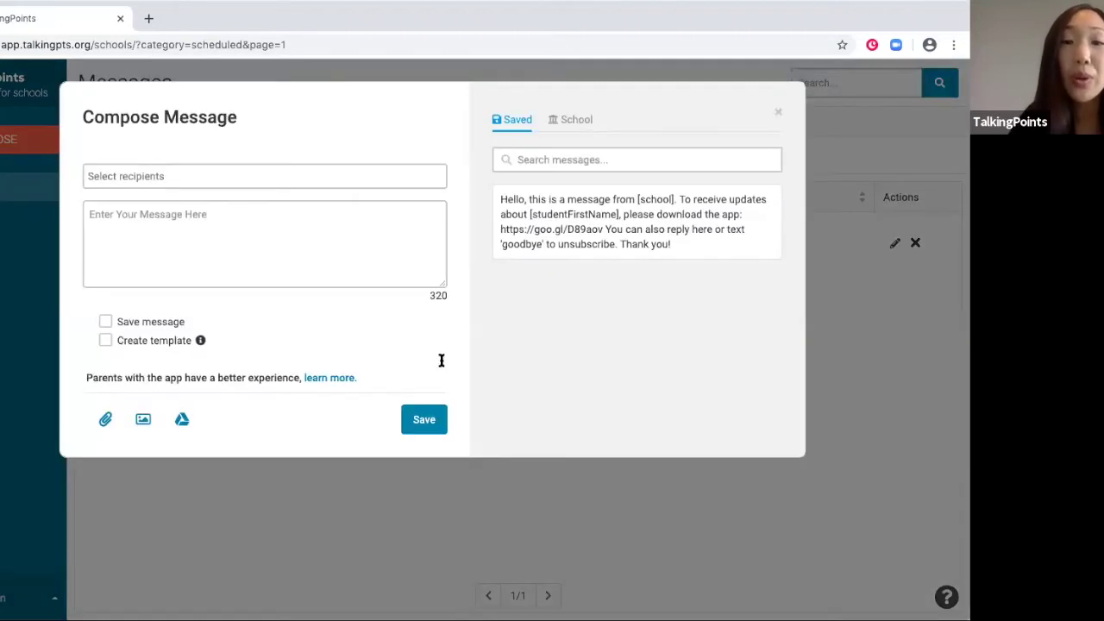
{"action": "left_click", "coordinate": [779, 117]}
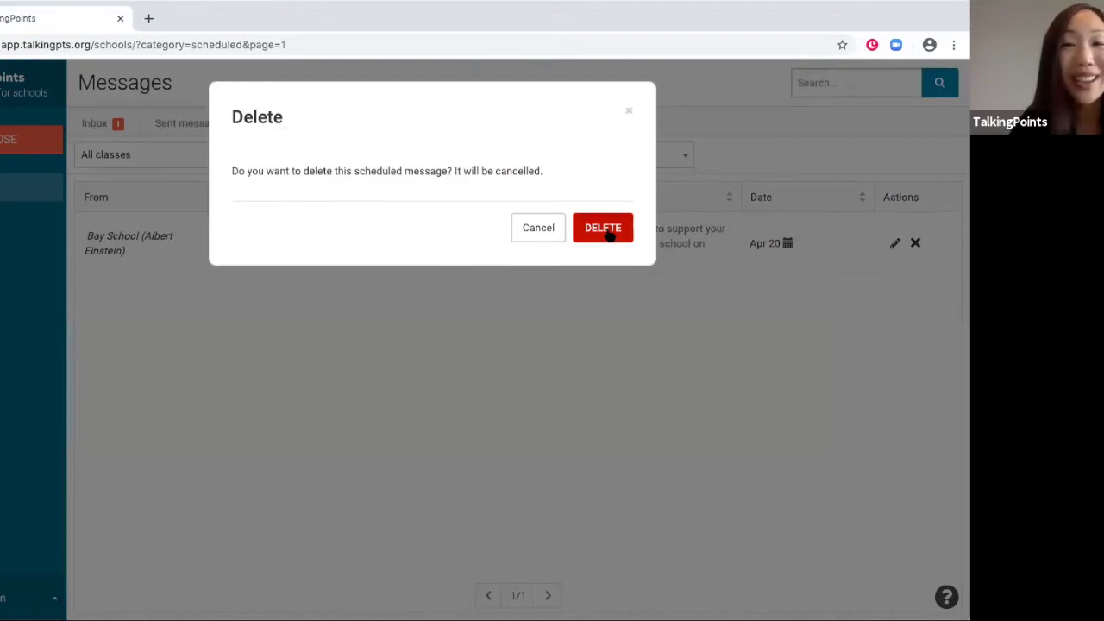
{"action": "left_click", "coordinate": [608, 233]}
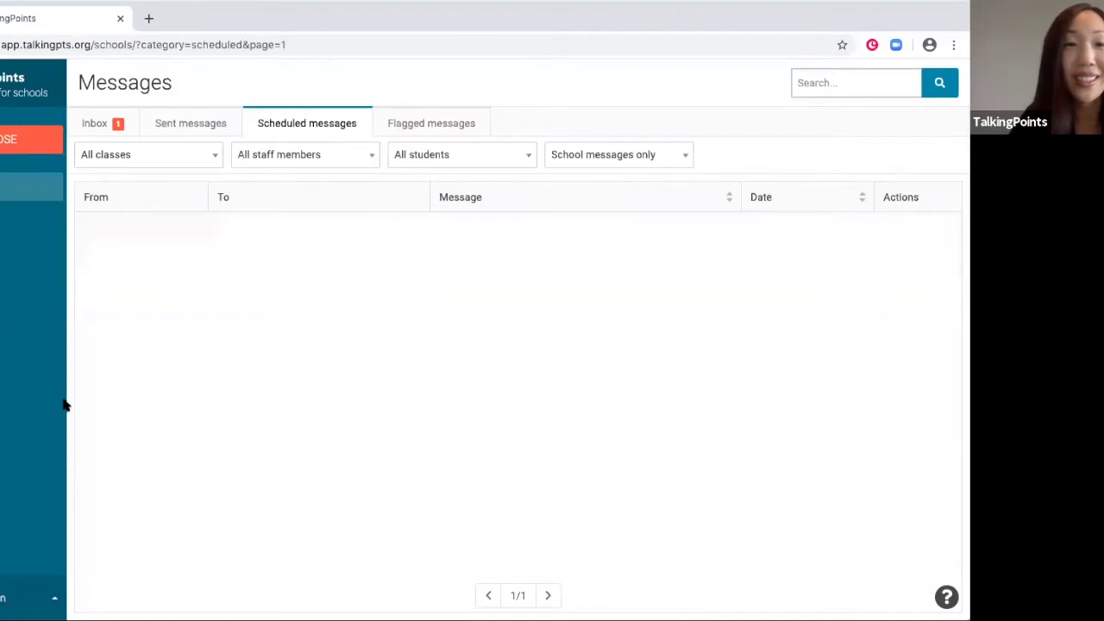
Step: Start a new message and address it to two individual students found by first name
{"action": "left_click", "coordinate": [31, 139]}
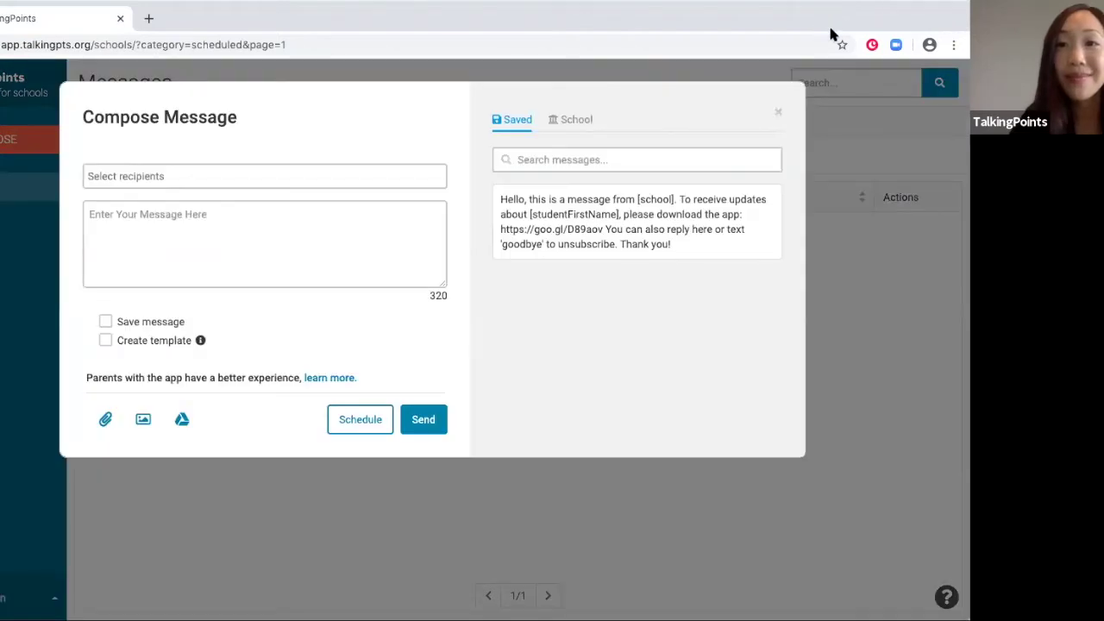
{"action": "left_click", "coordinate": [275, 174]}
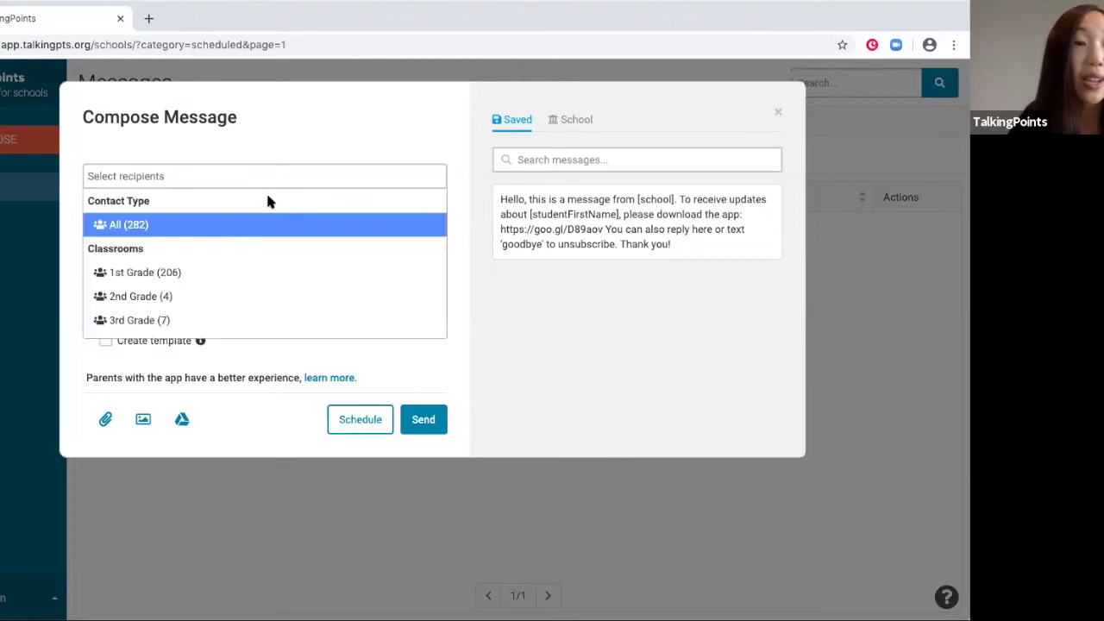
{"action": "key", "text": "Escape"}
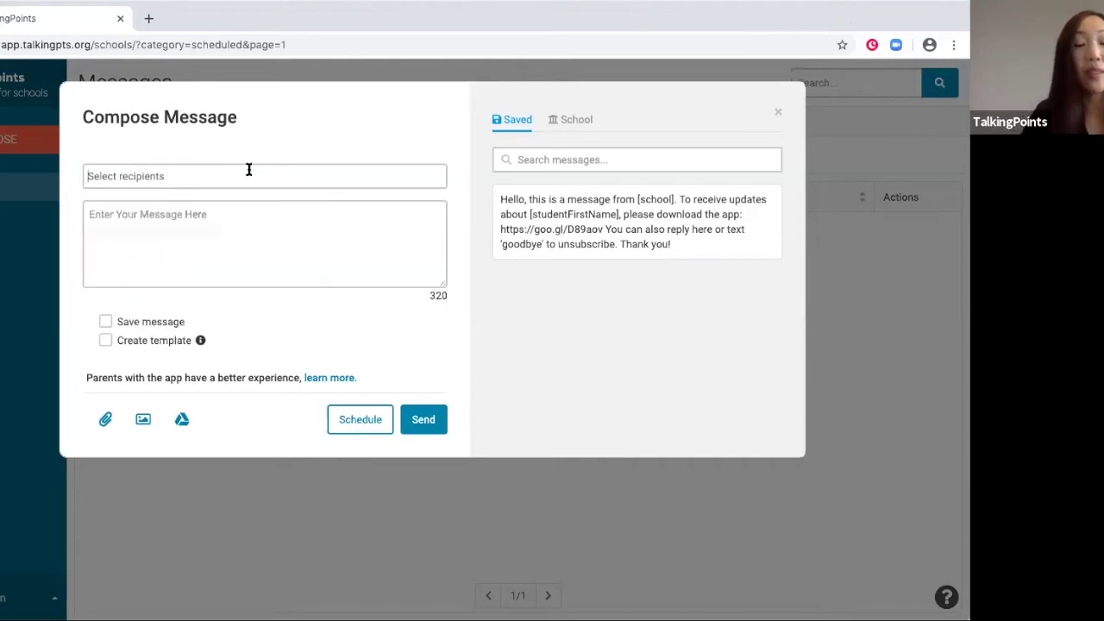
{"action": "type", "text": "jose"}
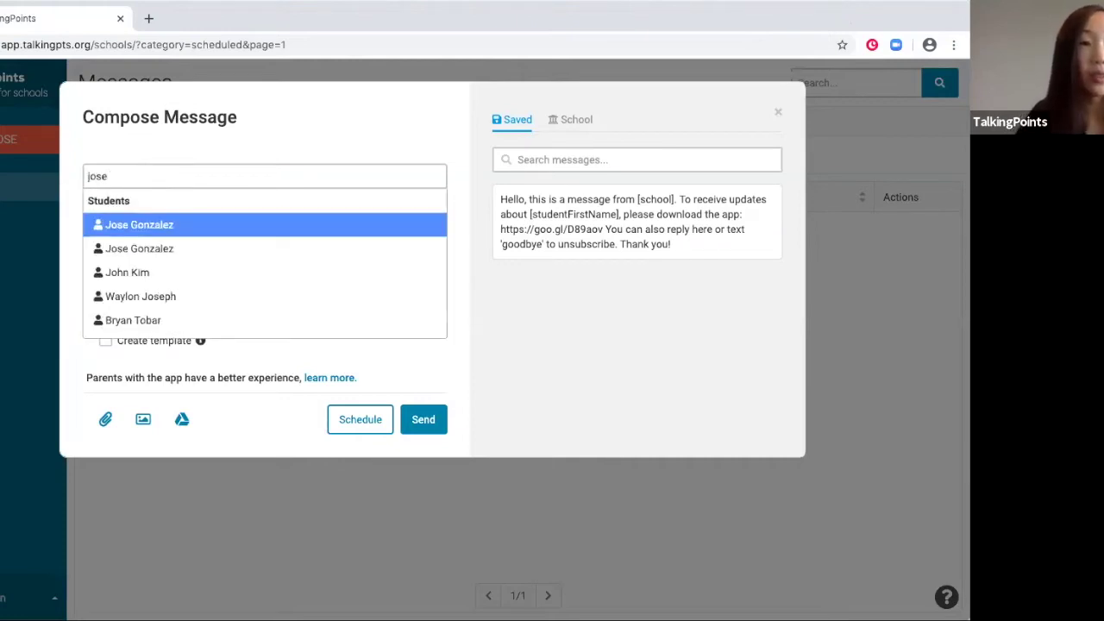
{"action": "key", "text": "Return"}
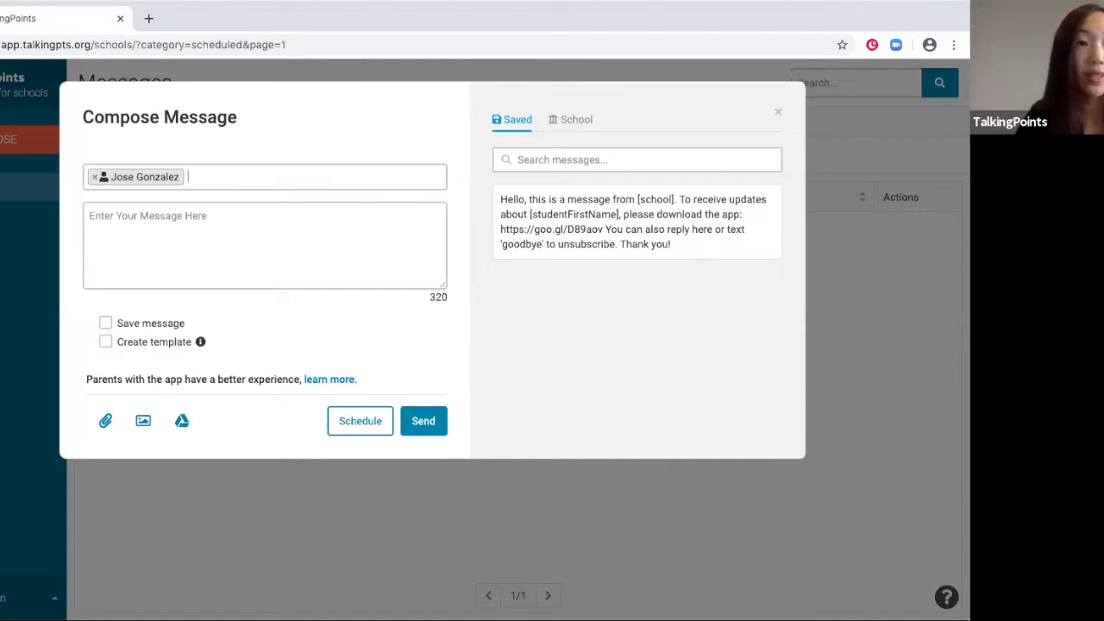
{"action": "type", "text": "heejoo"}
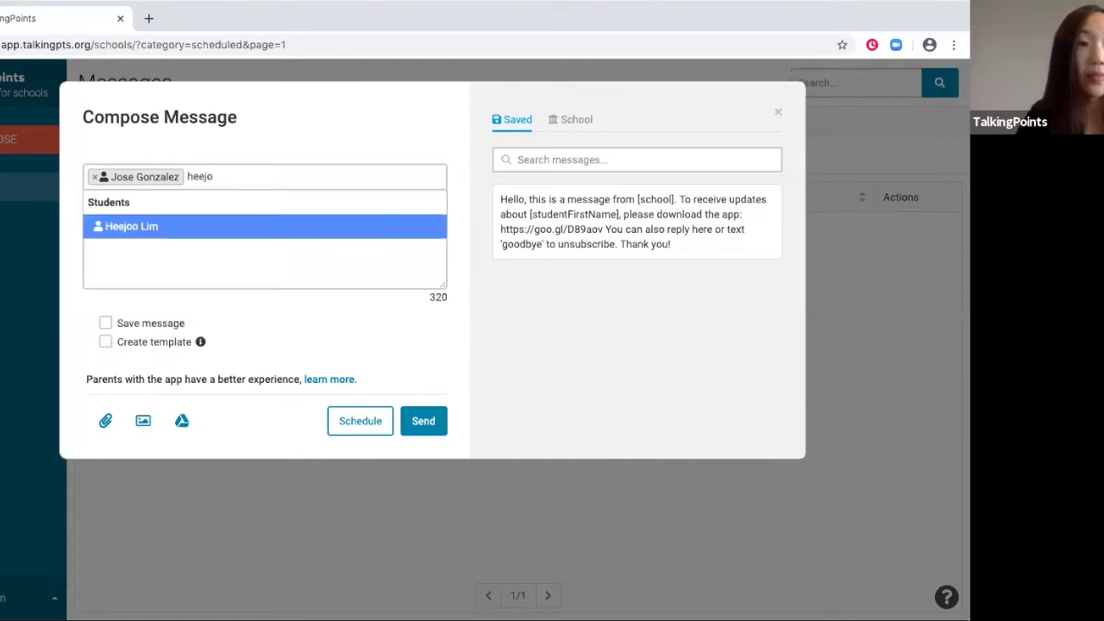
{"action": "key", "text": "Return"}
{"action": "left_click", "coordinate": [223, 230]}
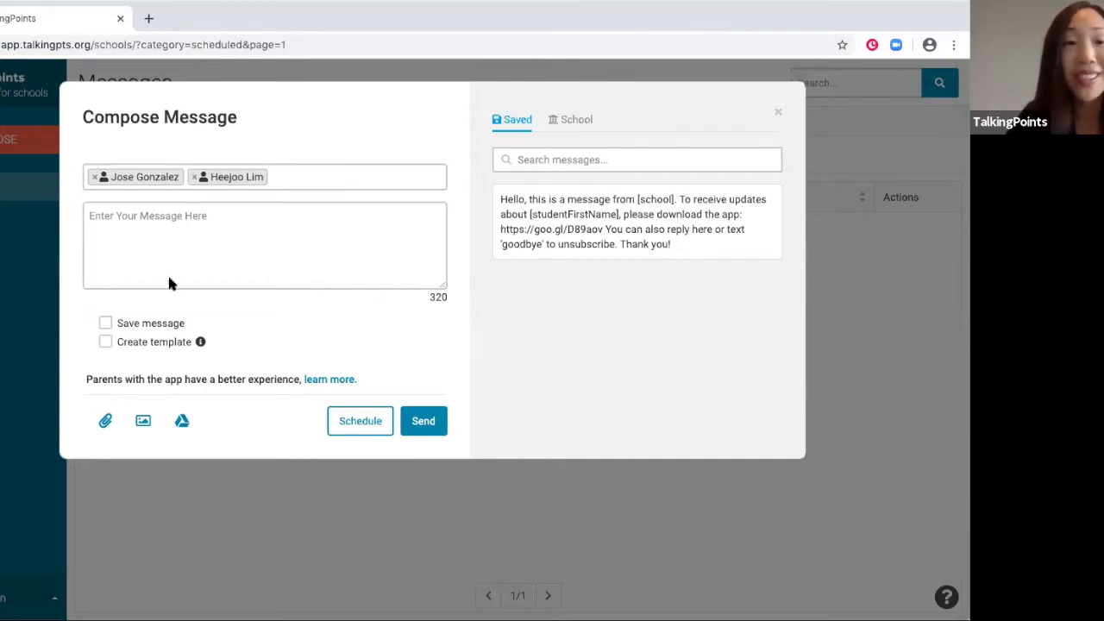
Step: Insert the saved app-download message and highlight its [school] and [studentFirstName] placeholders
{"action": "left_click", "coordinate": [569, 244]}
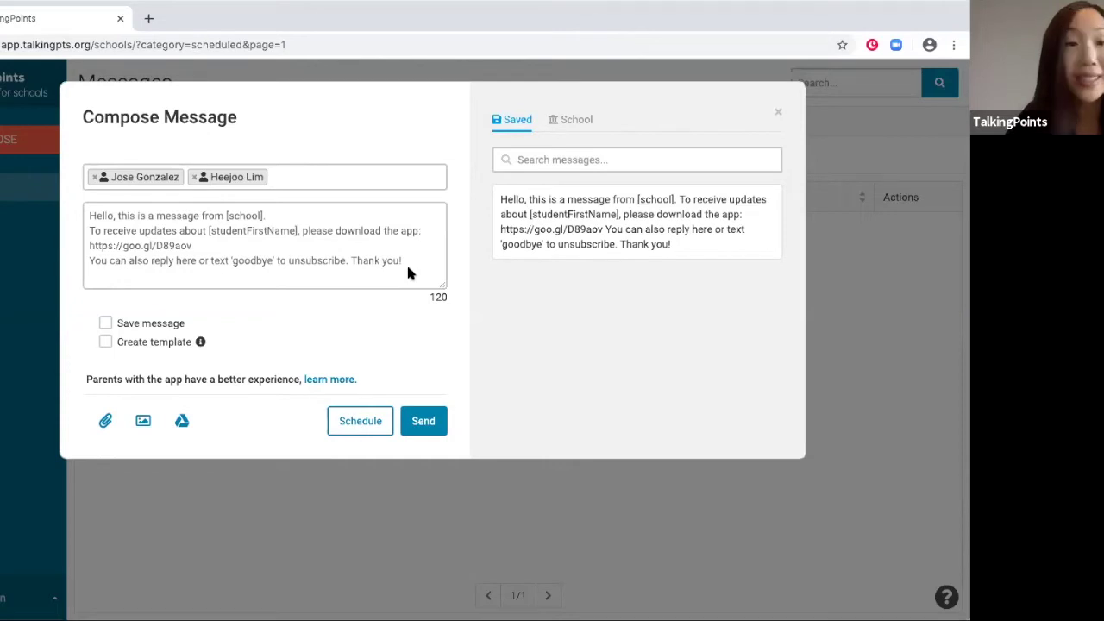
{"action": "double_click", "coordinate": [259, 216]}
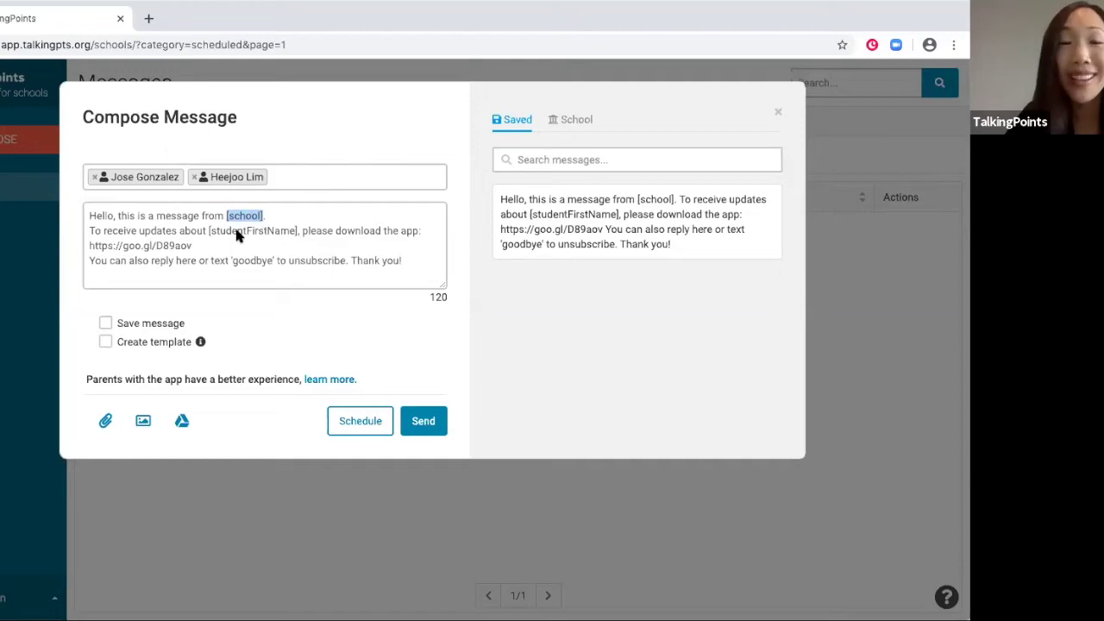
{"action": "left_click_drag", "start_coordinate": [208, 231], "coordinate": [299, 231]}
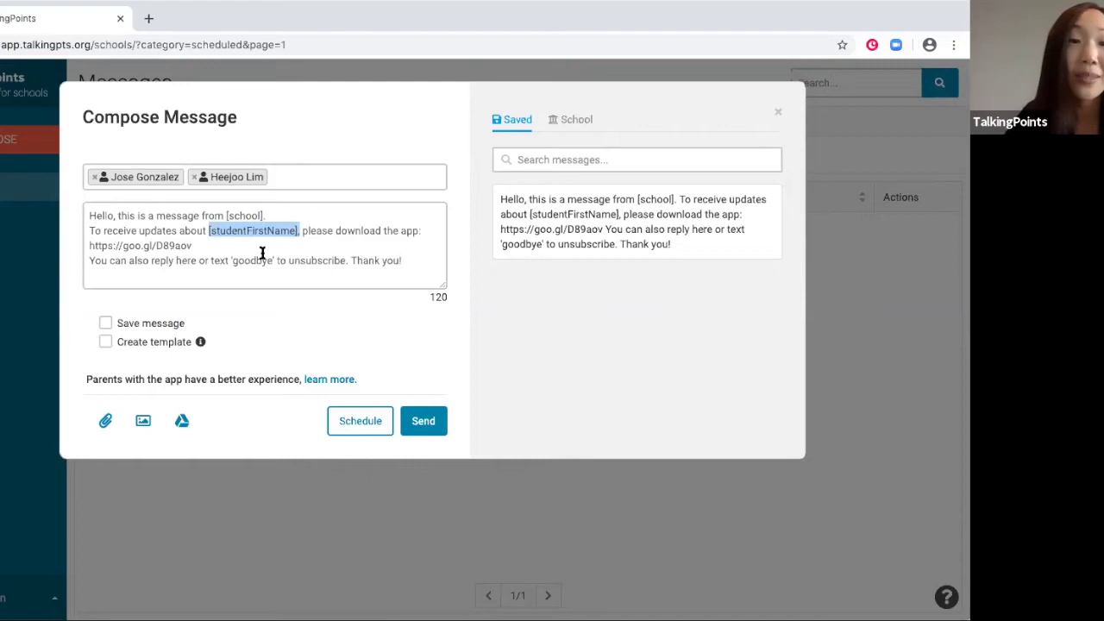
{"action": "left_click", "coordinate": [182, 302]}
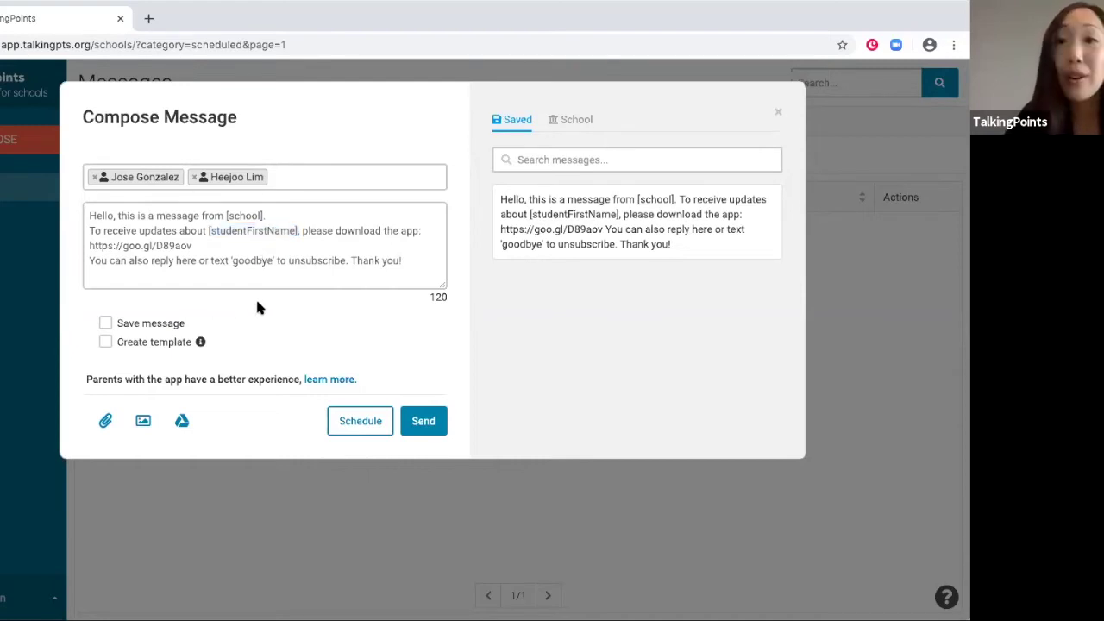
Step: Replace the two student recipients with the All contact group, and switch the Save message option on and off again
{"action": "left_click", "coordinate": [95, 178]}
{"action": "left_click", "coordinate": [95, 177]}
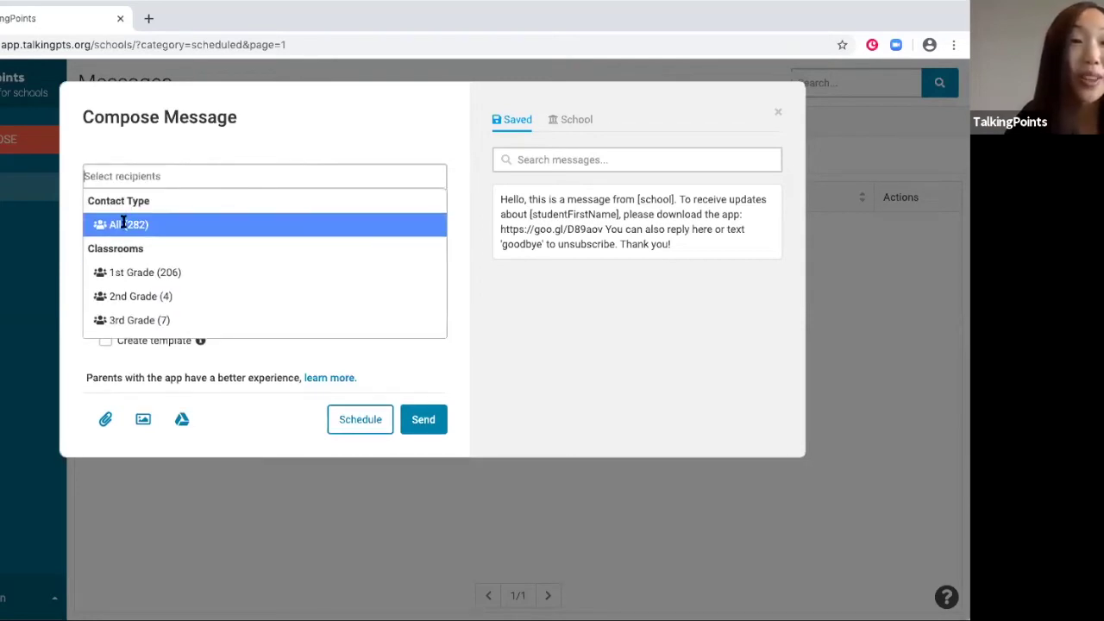
{"action": "left_click", "coordinate": [251, 226]}
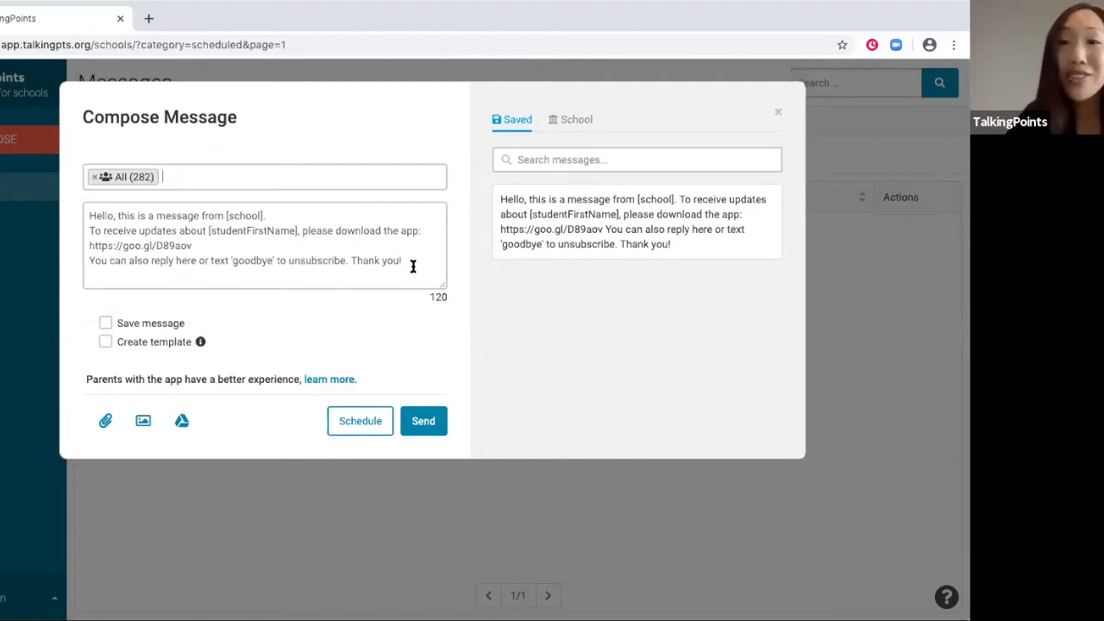
{"action": "left_click", "coordinate": [106, 322]}
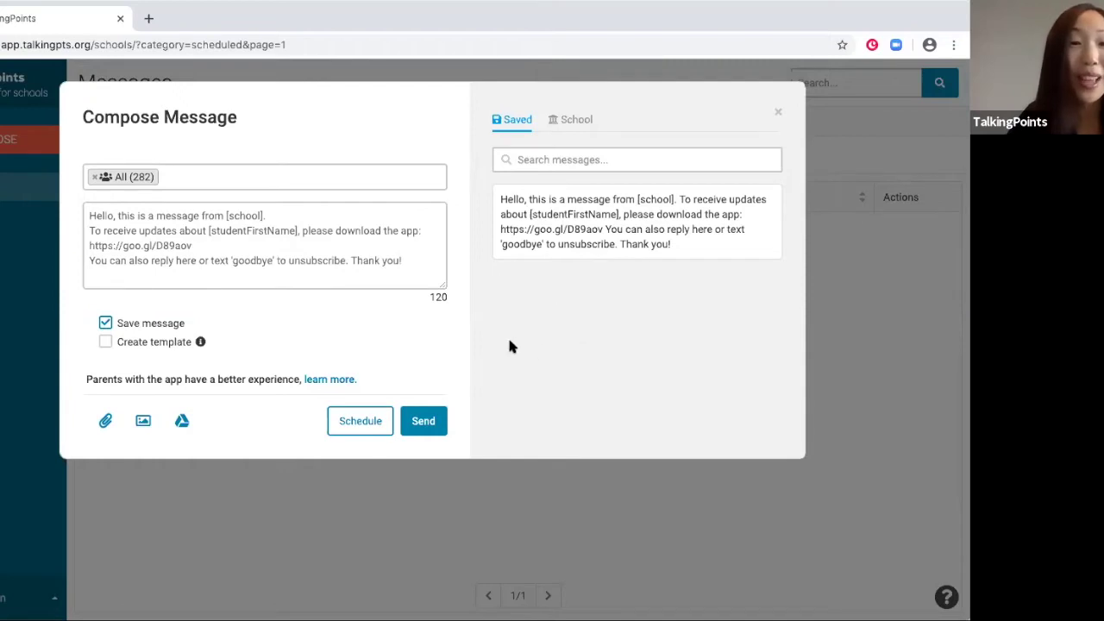
{"action": "left_click", "coordinate": [105, 323]}
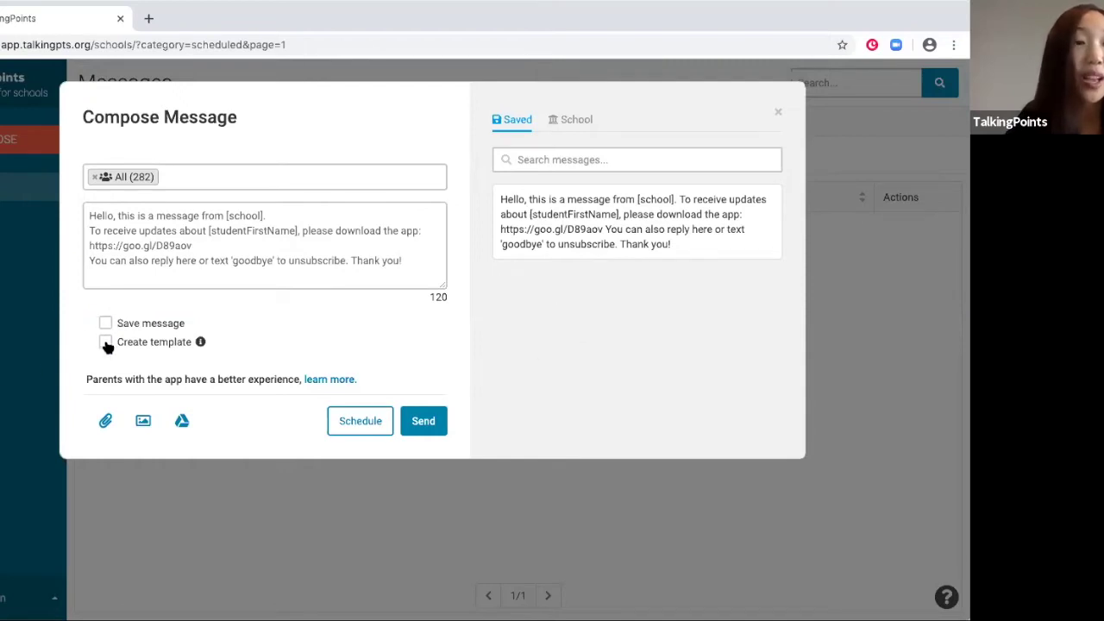
Step: Create a message template reading "Hello families, we are starting remote learning today." and view it among the School templates
{"action": "left_click", "coordinate": [105, 342]}
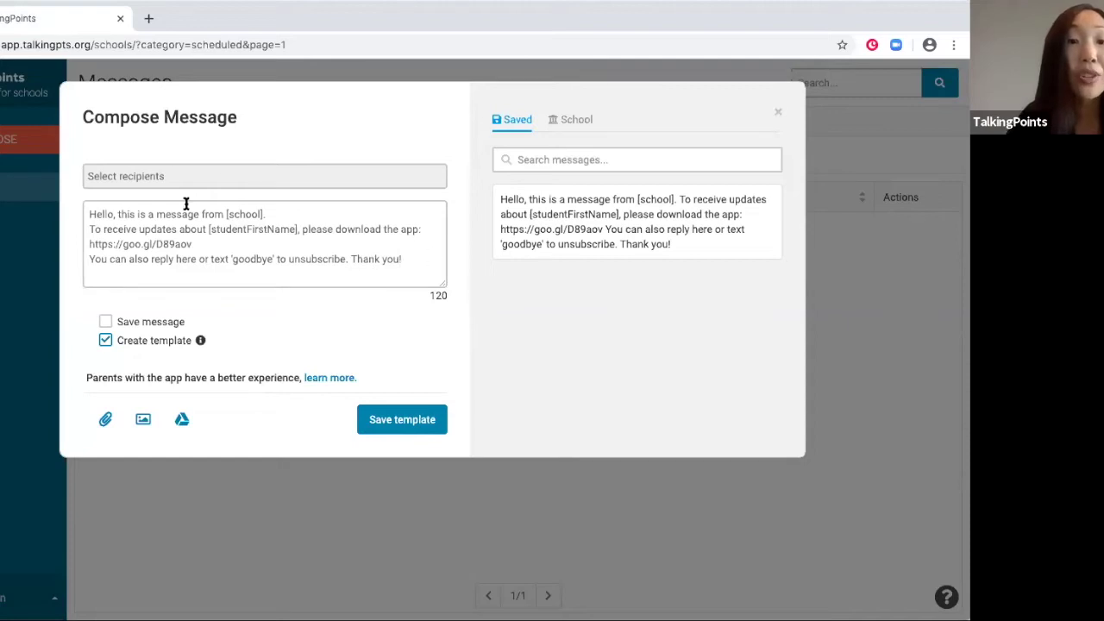
{"action": "key", "text": "ctrl+a"}
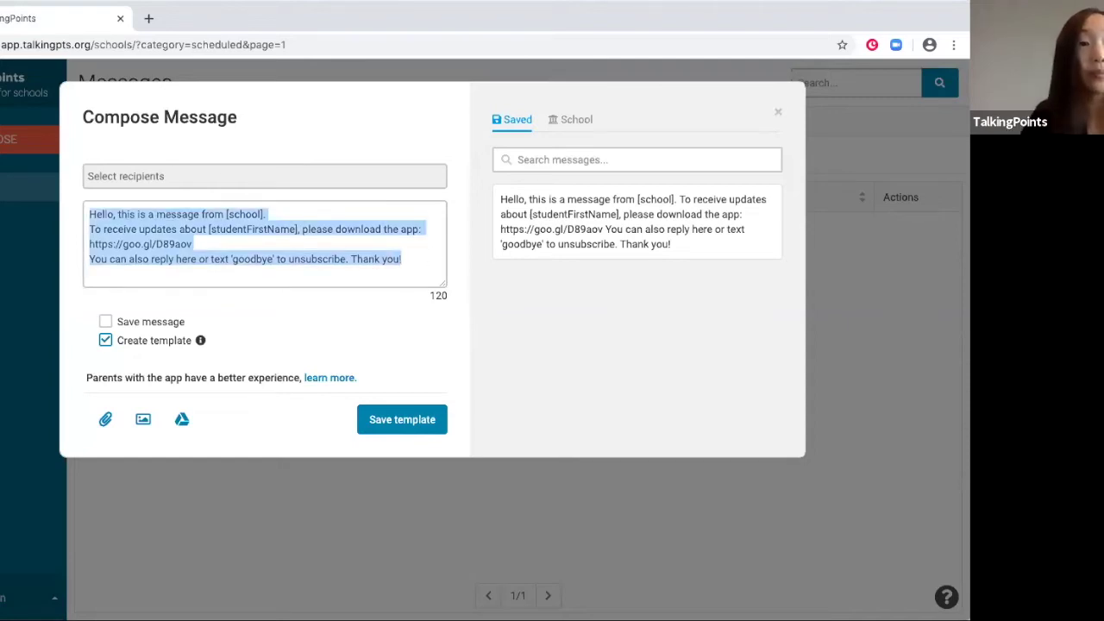
{"action": "key", "text": "BackSpace"}
{"action": "type", "text": "H"}
{"action": "type", "text": "o fa"}
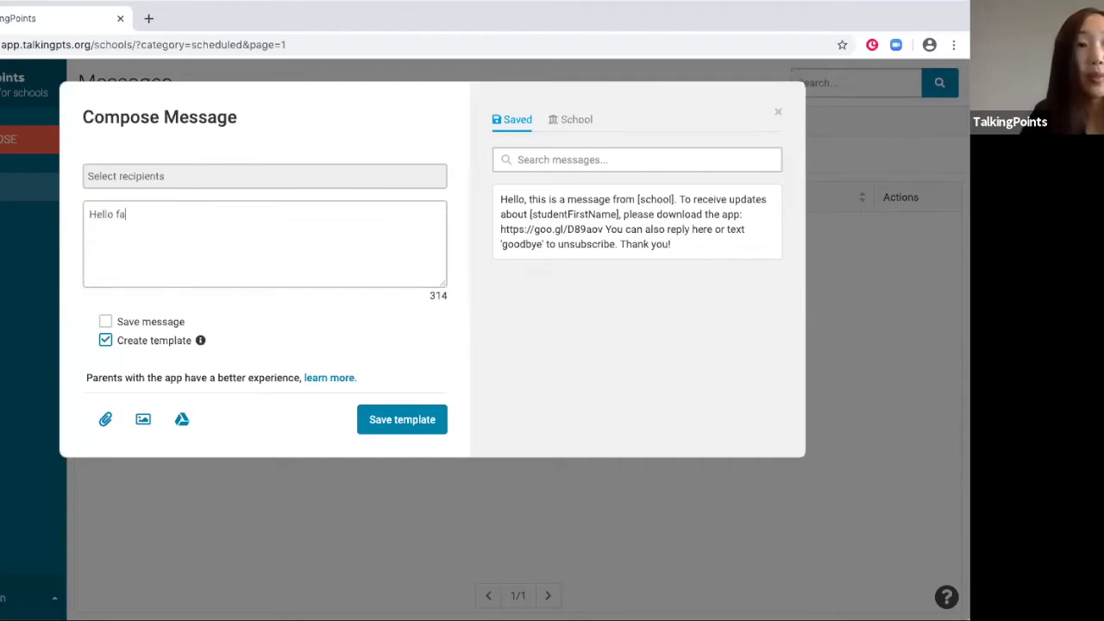
{"action": "type", "text": "milies, we a"}
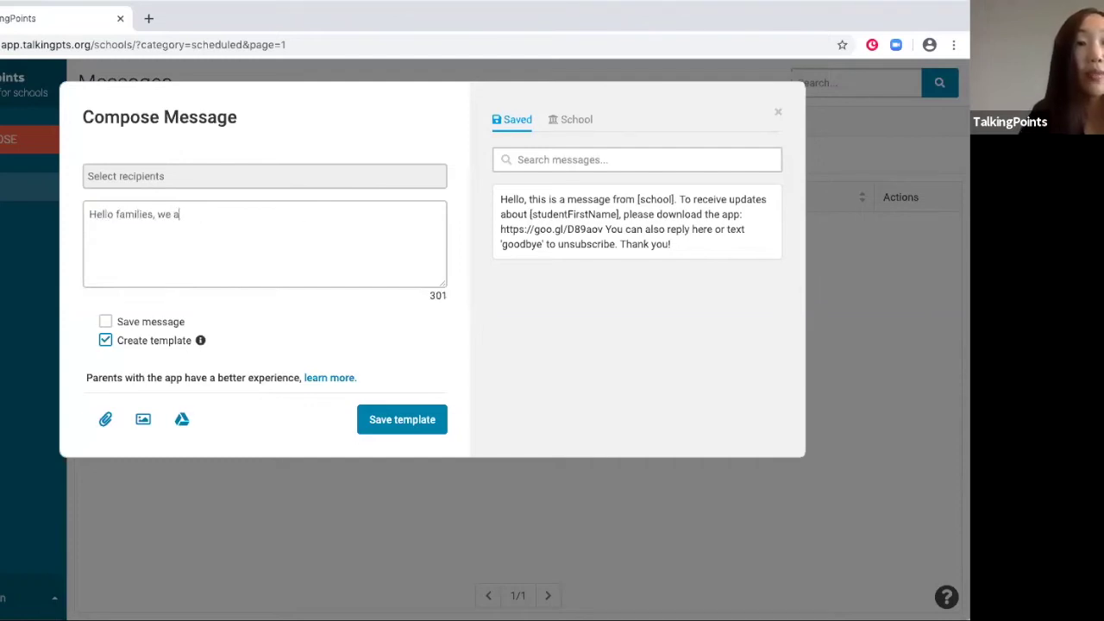
{"action": "type", "text": "re starting re"}
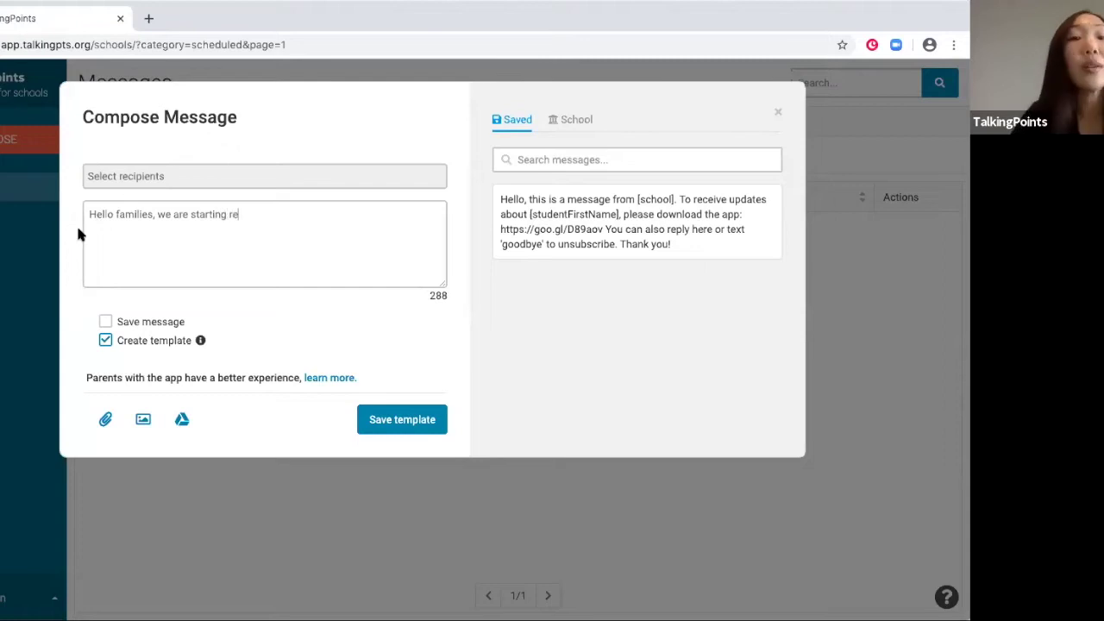
{"action": "type", "text": "mote learning today."}
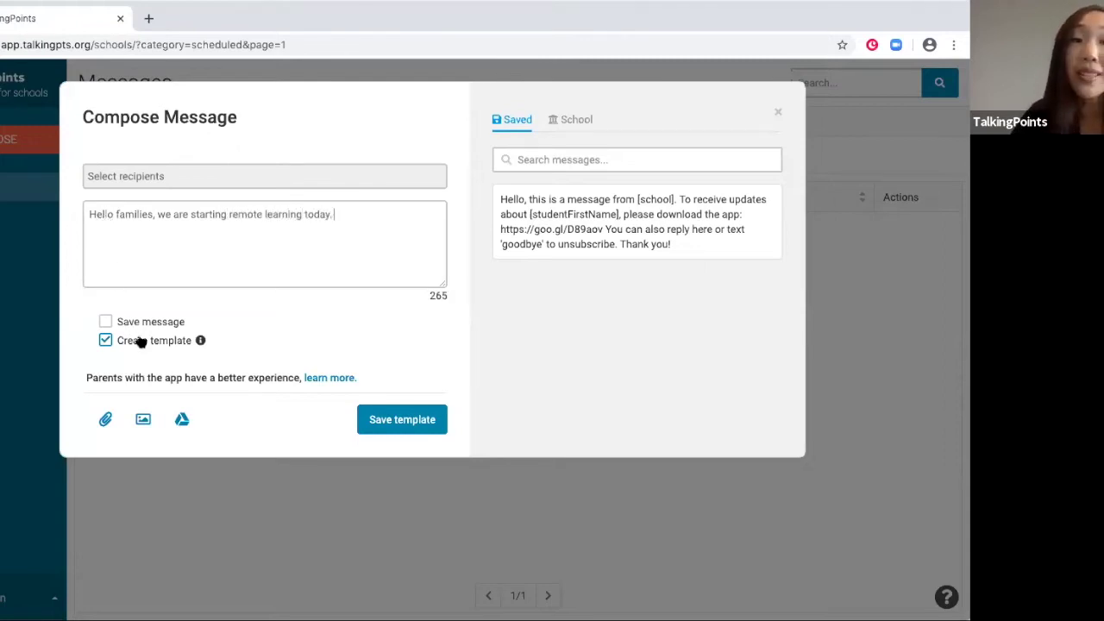
{"action": "left_click", "coordinate": [395, 432]}
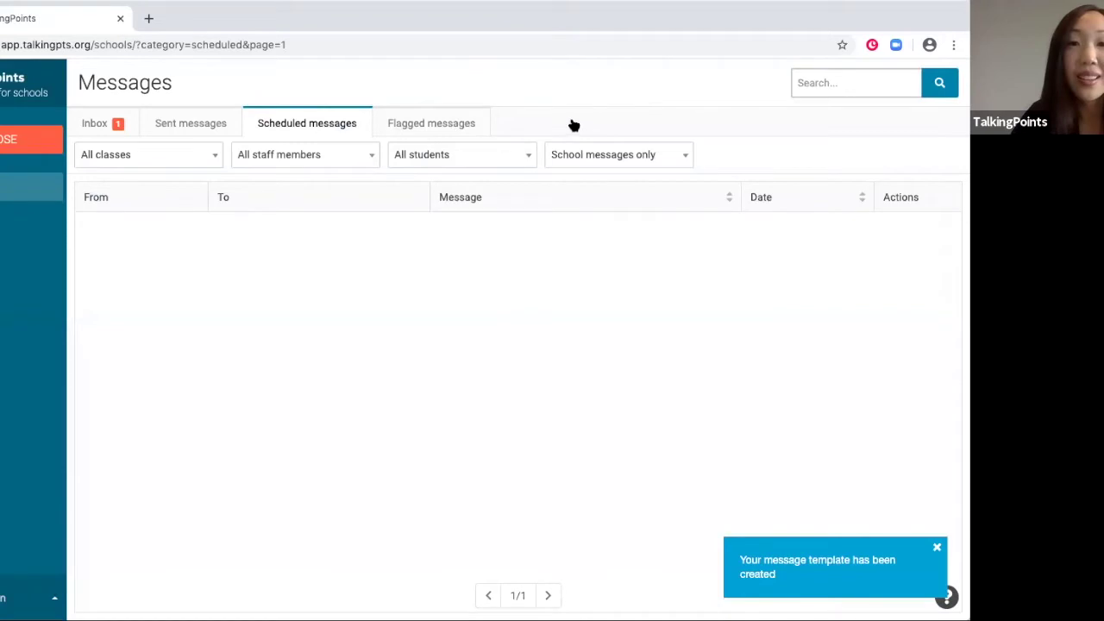
{"action": "left_click", "coordinate": [574, 125]}
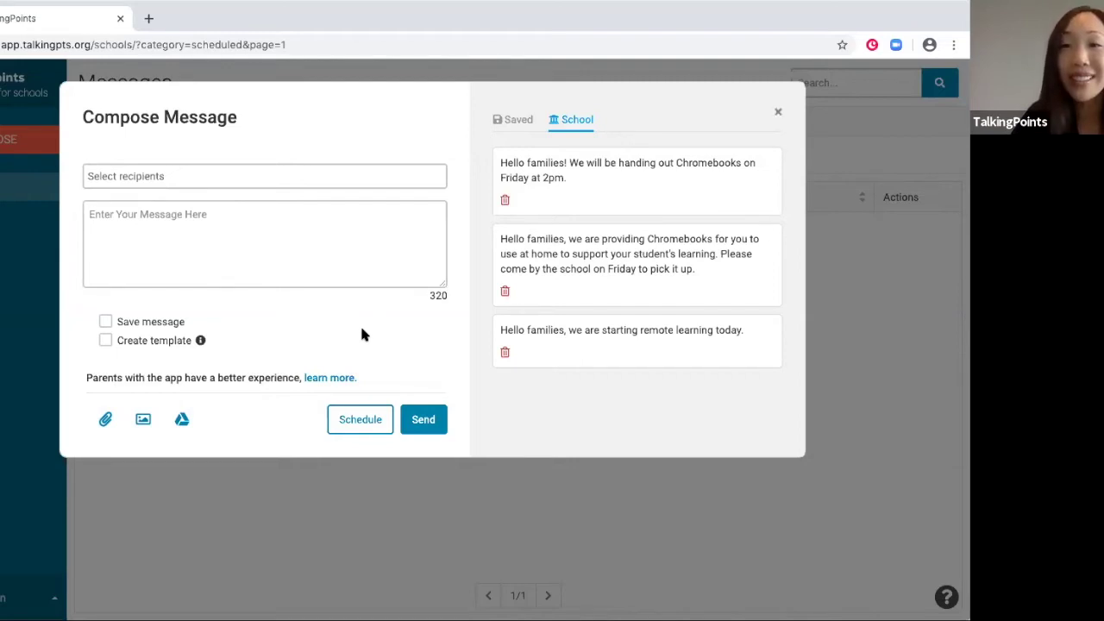
{"action": "left_click", "coordinate": [778, 111]}
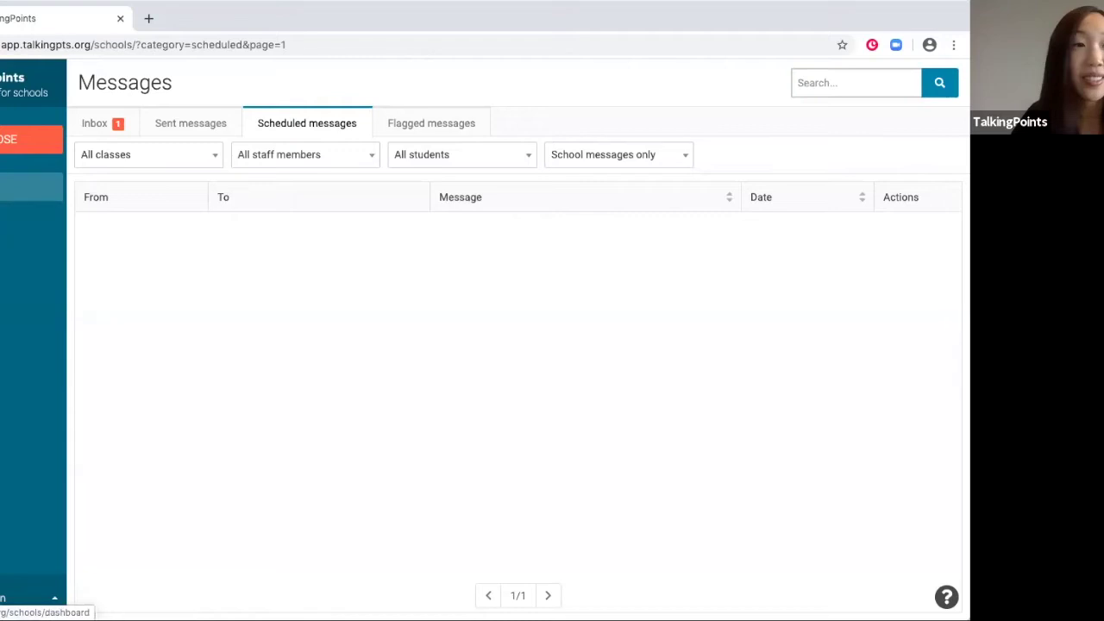
Step: Open the Contacts list and review its Invalid number, SMS, Parent app and Unsubscribed groups
{"action": "left_click", "coordinate": [31, 186]}
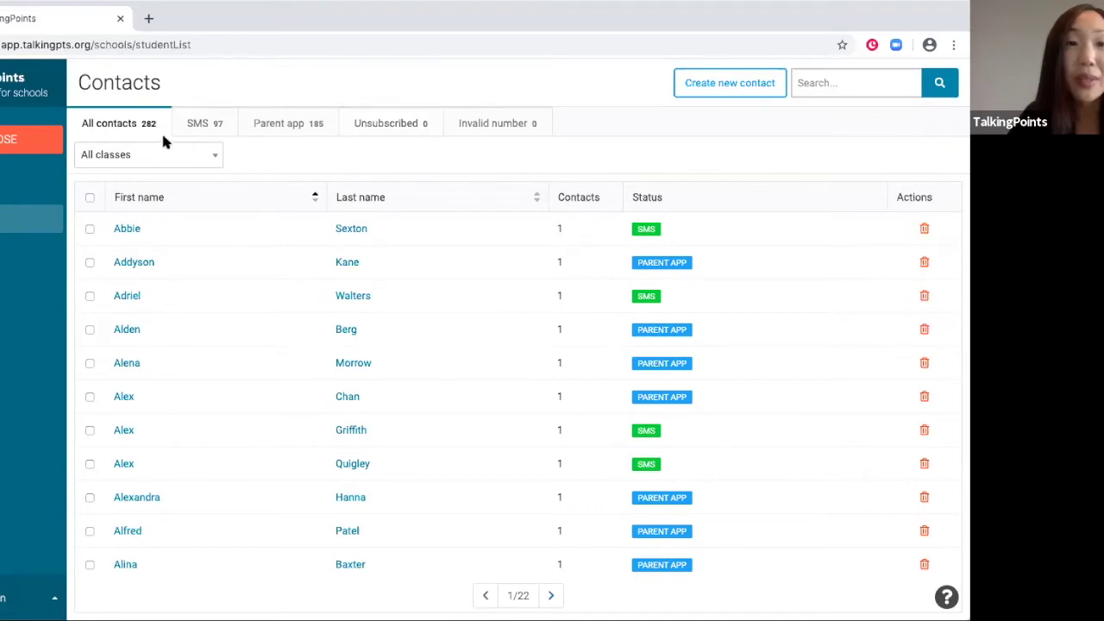
{"action": "left_click", "coordinate": [524, 135]}
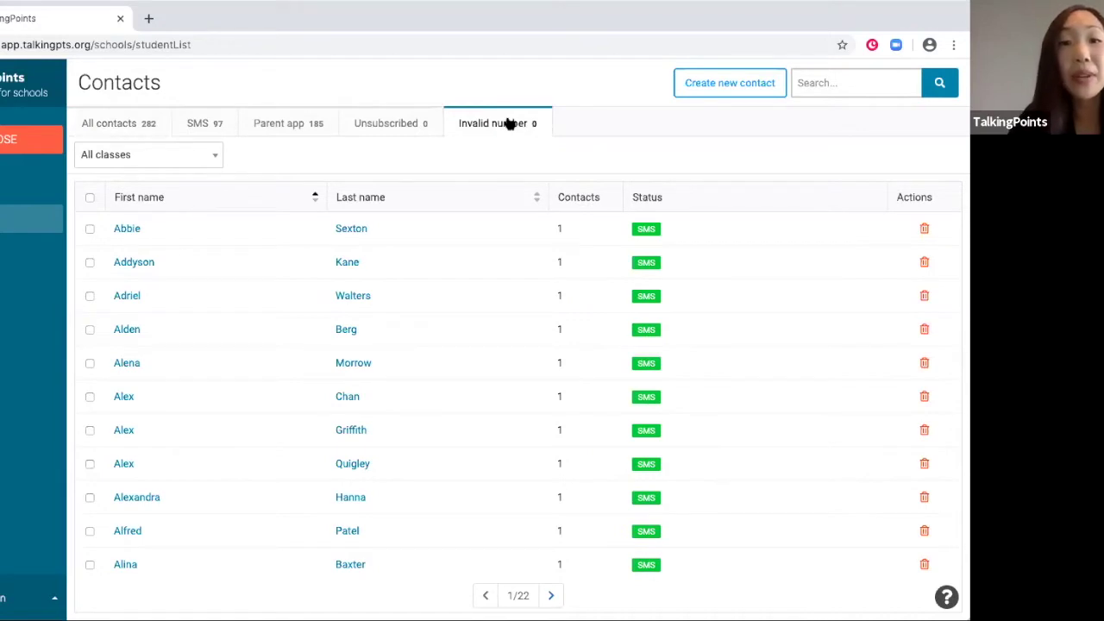
{"action": "left_click", "coordinate": [508, 123]}
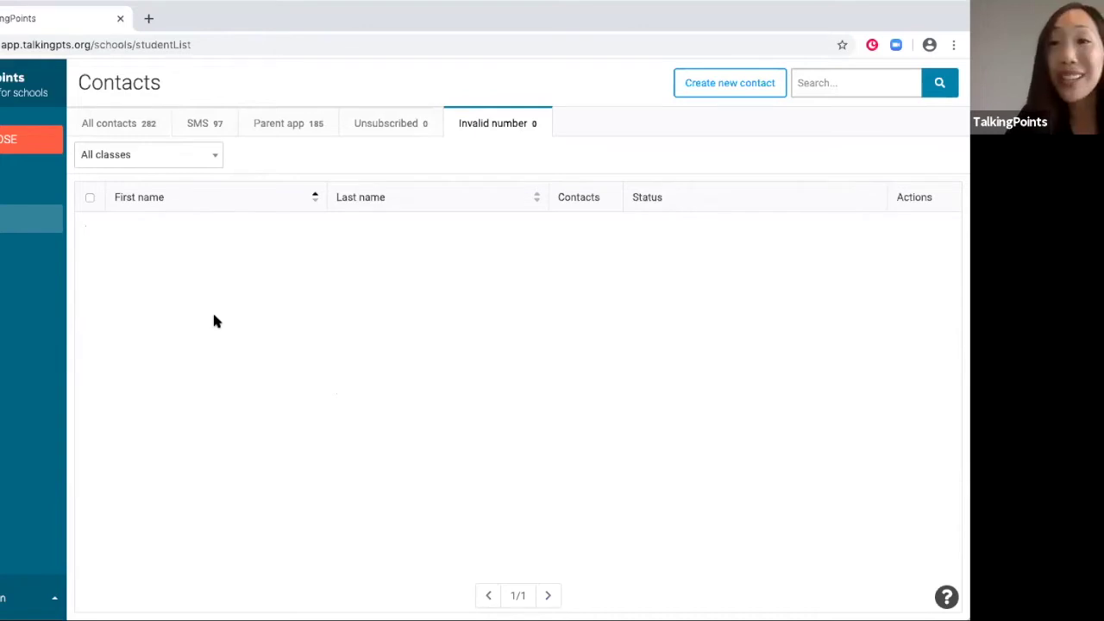
{"action": "left_click", "coordinate": [214, 126]}
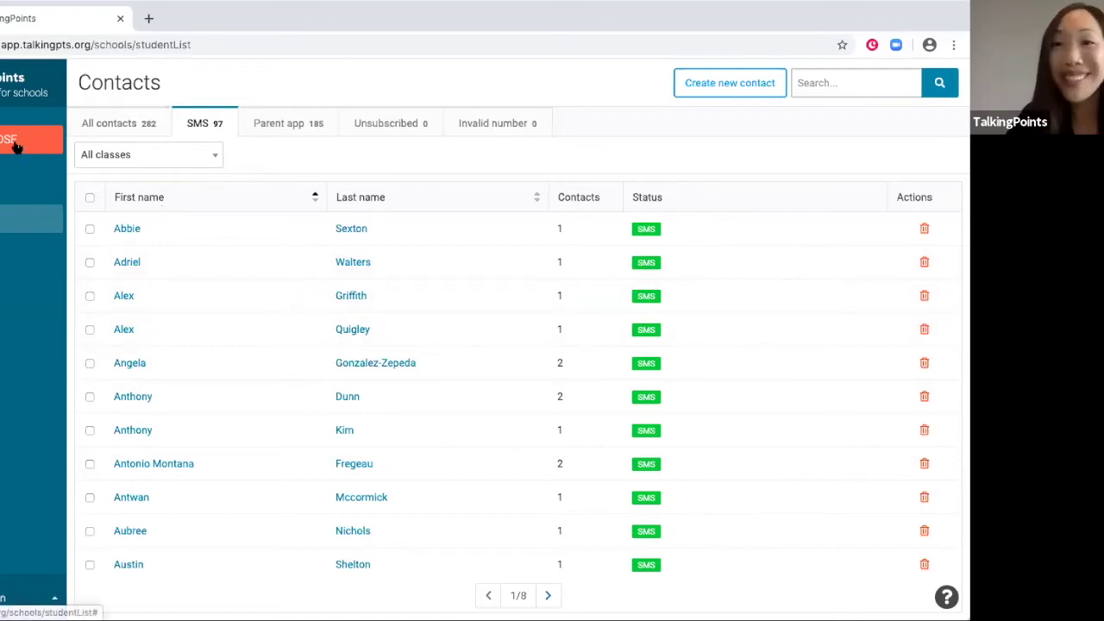
{"action": "left_click", "coordinate": [298, 127]}
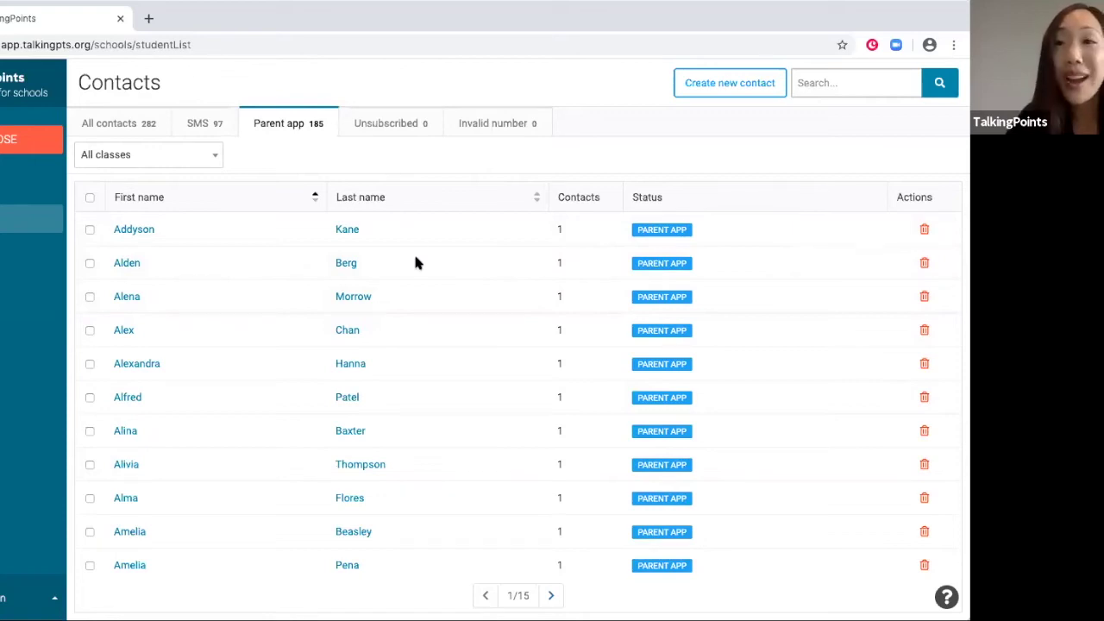
{"action": "left_click", "coordinate": [369, 122]}
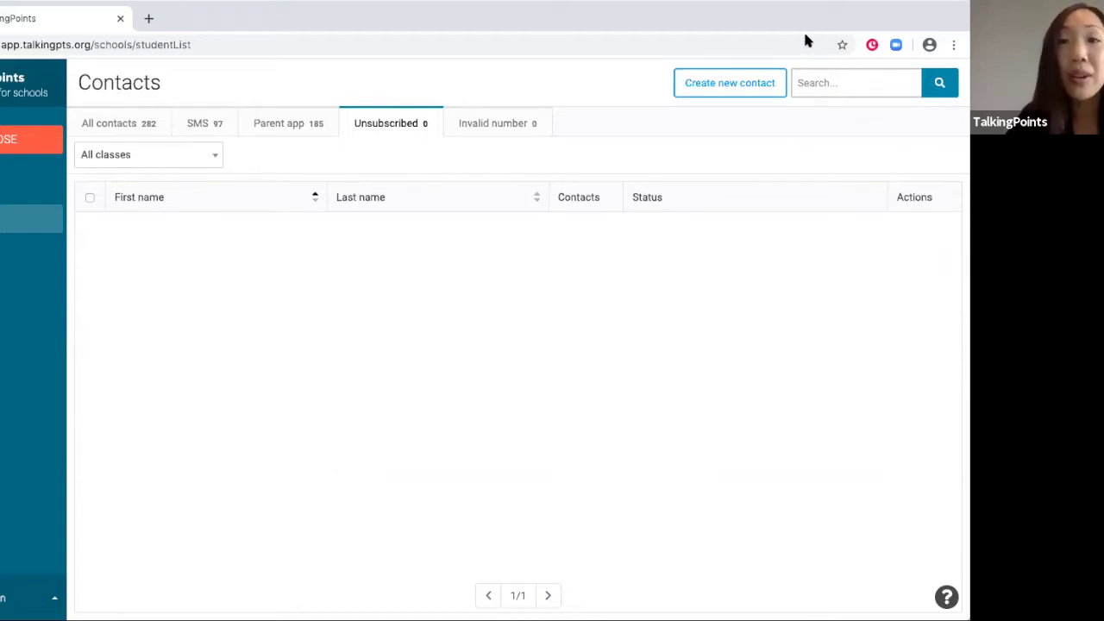
Step: Draft the saved app-download message to the All contact group and close the draft without sending it
{"action": "left_click", "coordinate": [4, 147]}
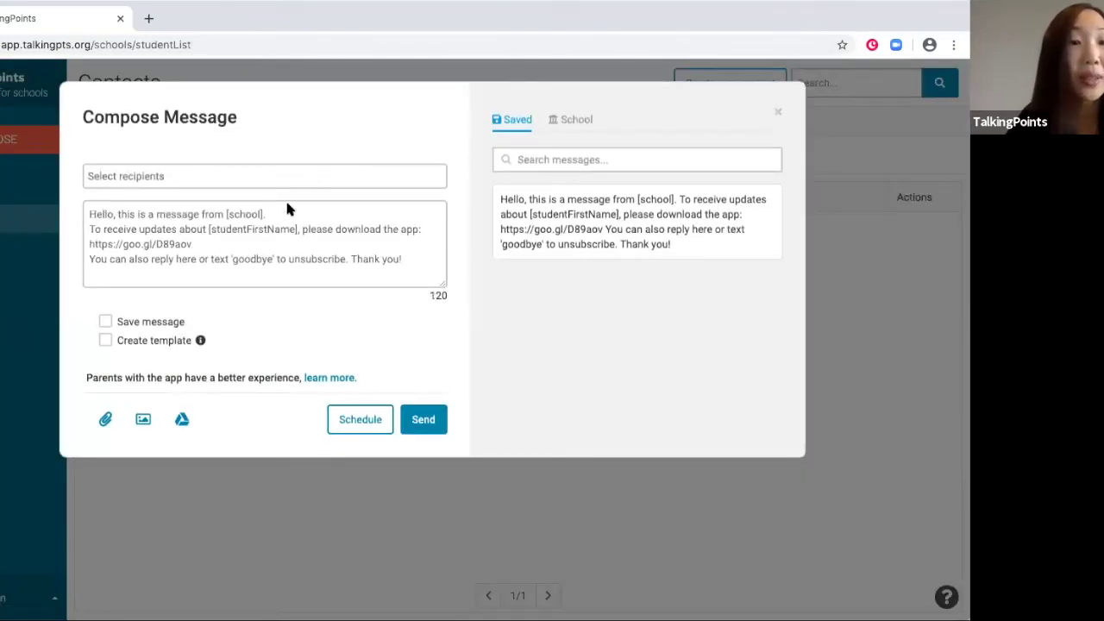
{"action": "left_click", "coordinate": [287, 181]}
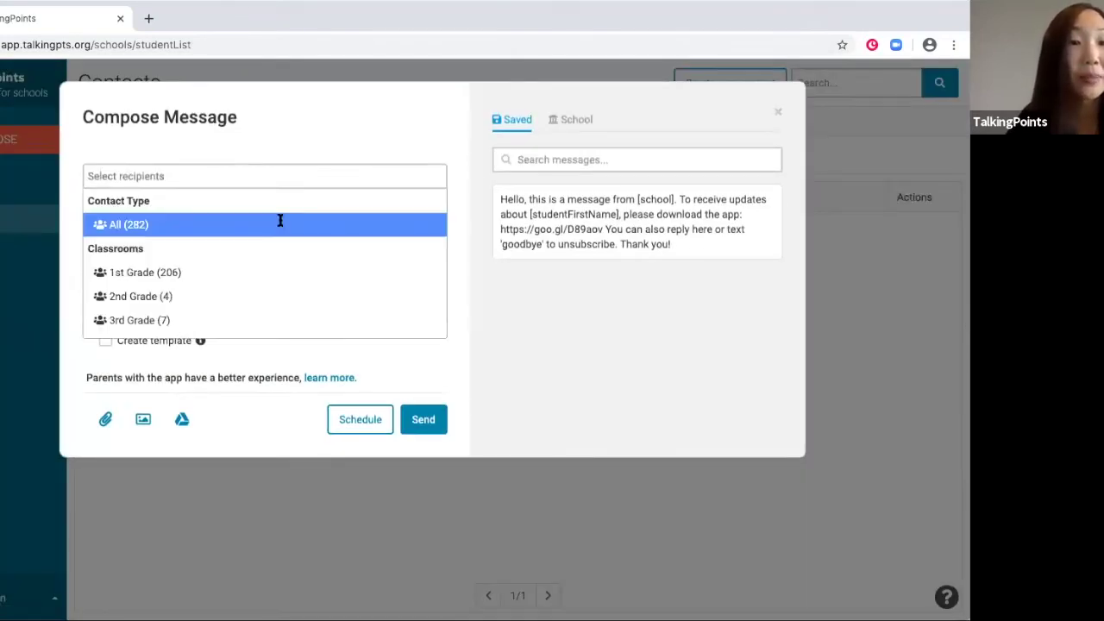
{"action": "key", "text": "Return"}
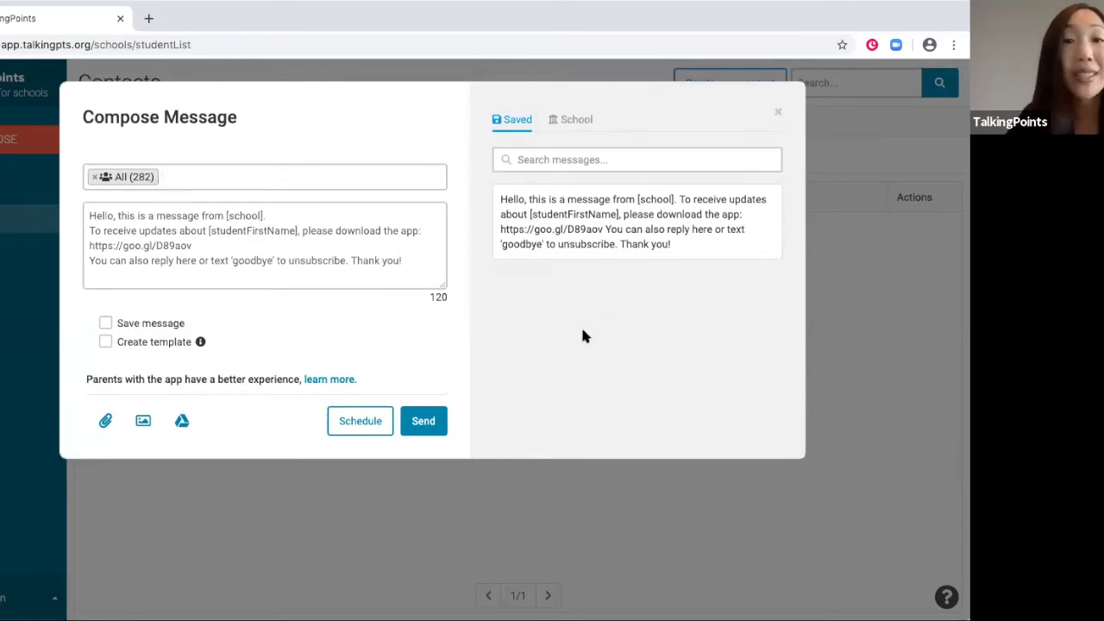
{"action": "key", "text": "Escape"}
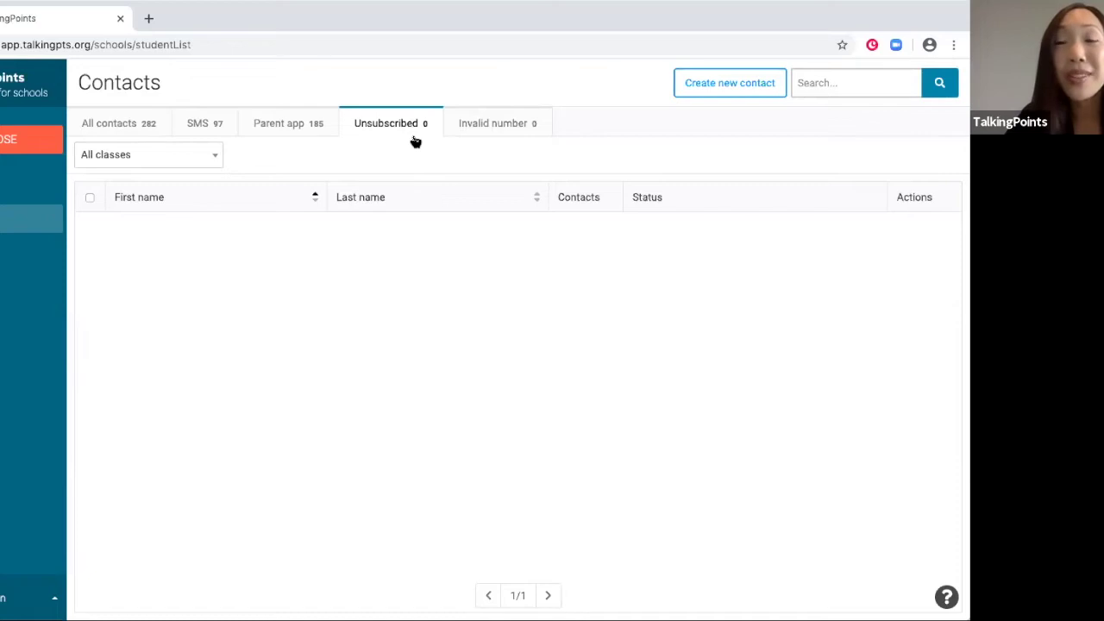
Step: Open the first student's record from all contacts, highlight Contact #1's phone number, and open and dismiss its unsubscribe confirmation
{"action": "left_click", "coordinate": [100, 127]}
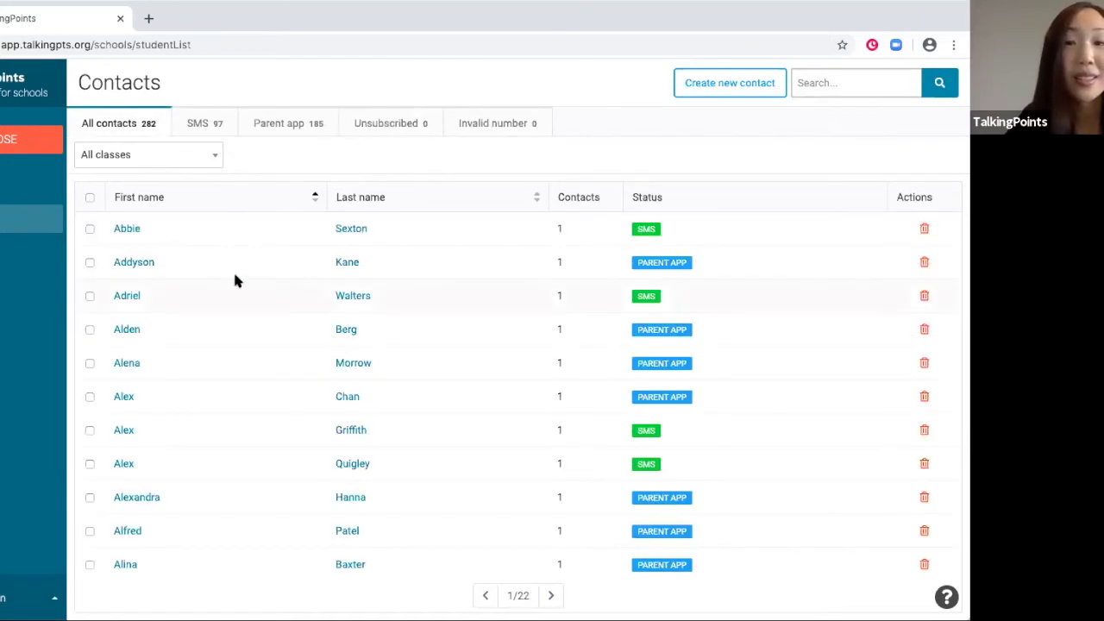
{"action": "left_click", "coordinate": [127, 228]}
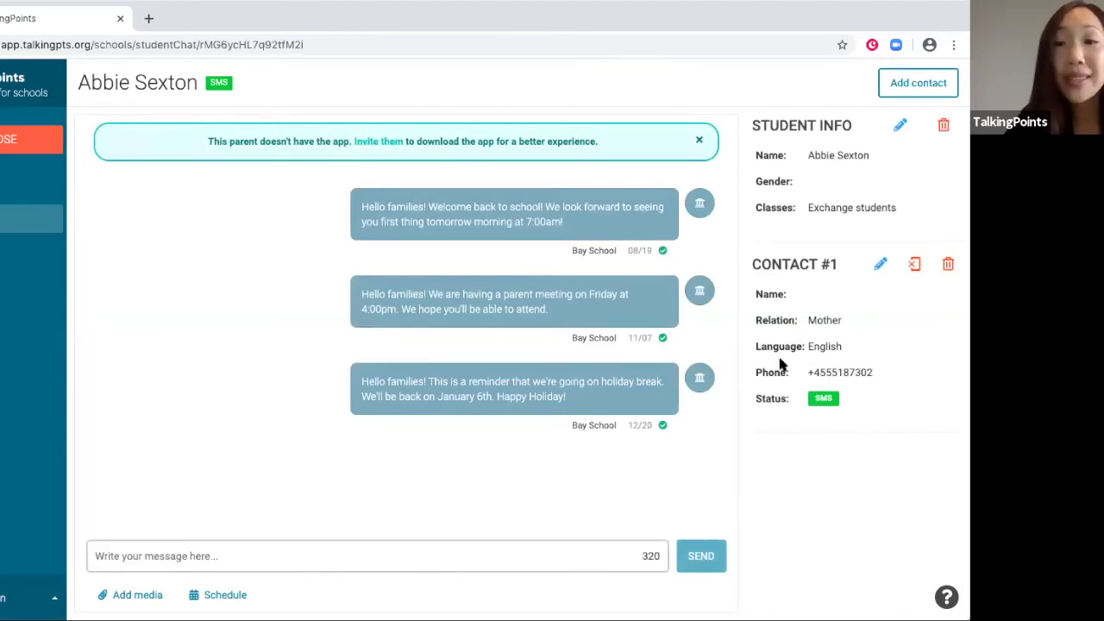
{"action": "left_click_drag", "start_coordinate": [814, 372], "coordinate": [878, 372]}
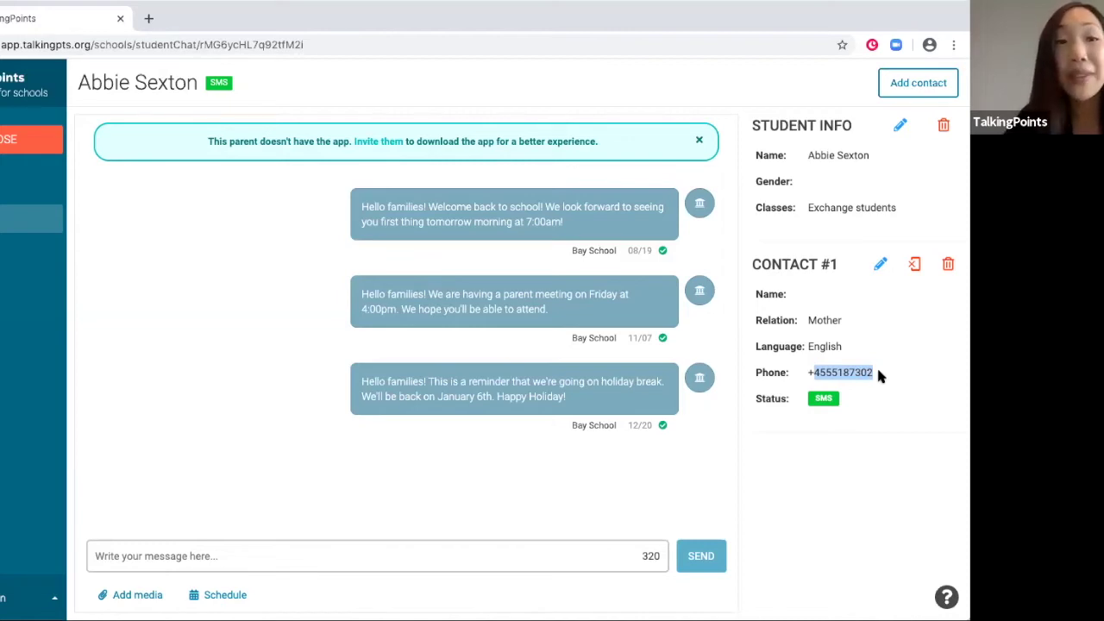
{"action": "left_click", "coordinate": [915, 266]}
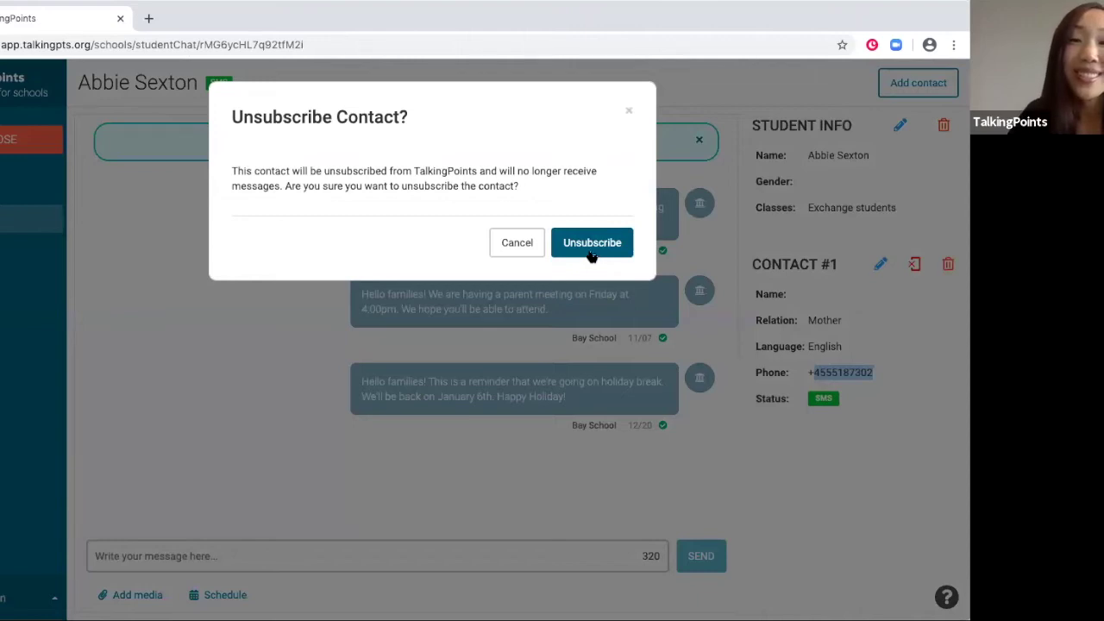
{"action": "left_click", "coordinate": [630, 114]}
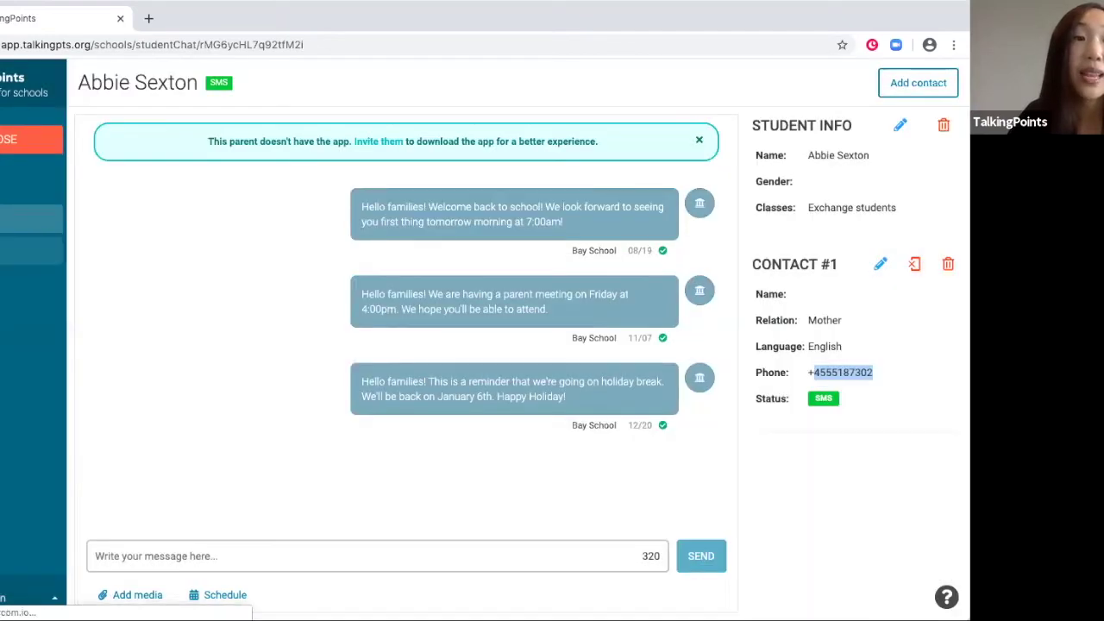
Step: Open the Classes list and create a new class named Homework Group with the grade left blank
{"action": "left_click", "coordinate": [31, 251]}
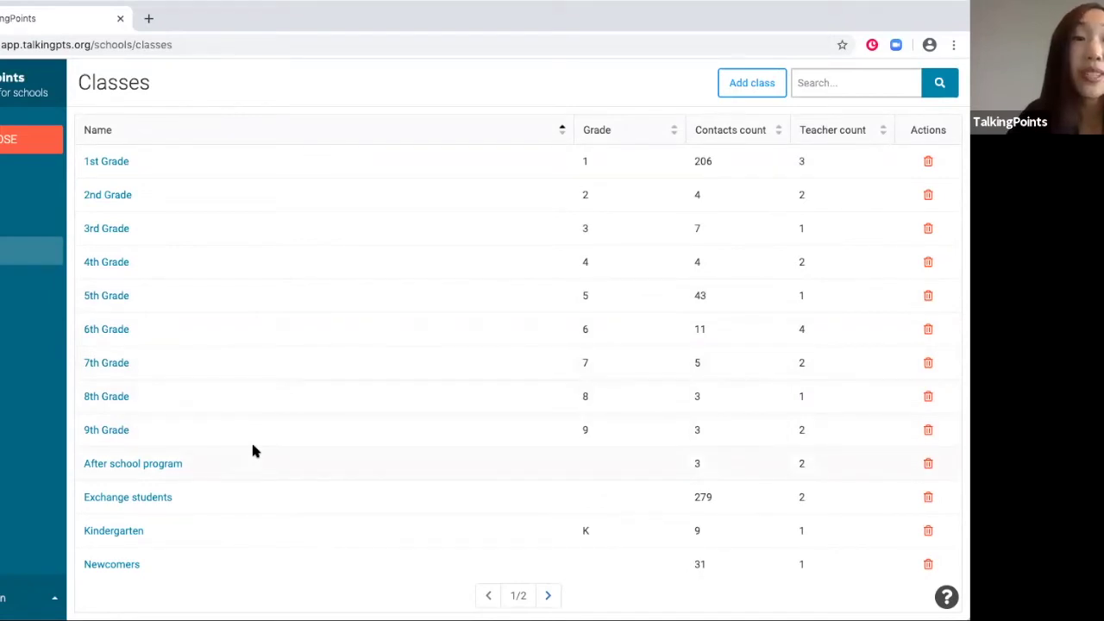
{"action": "scroll", "coordinate": [253, 448], "scroll_direction": "down", "scroll_amount": 1}
{"action": "scroll", "coordinate": [253, 448], "scroll_direction": "up", "scroll_amount": 1}
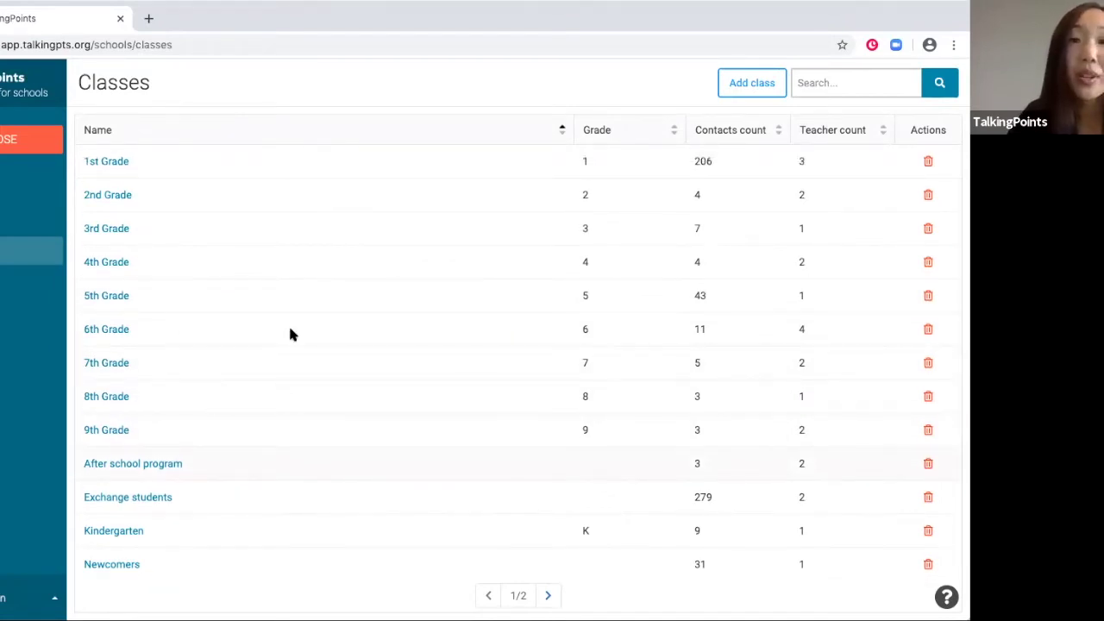
{"action": "left_click", "coordinate": [744, 89]}
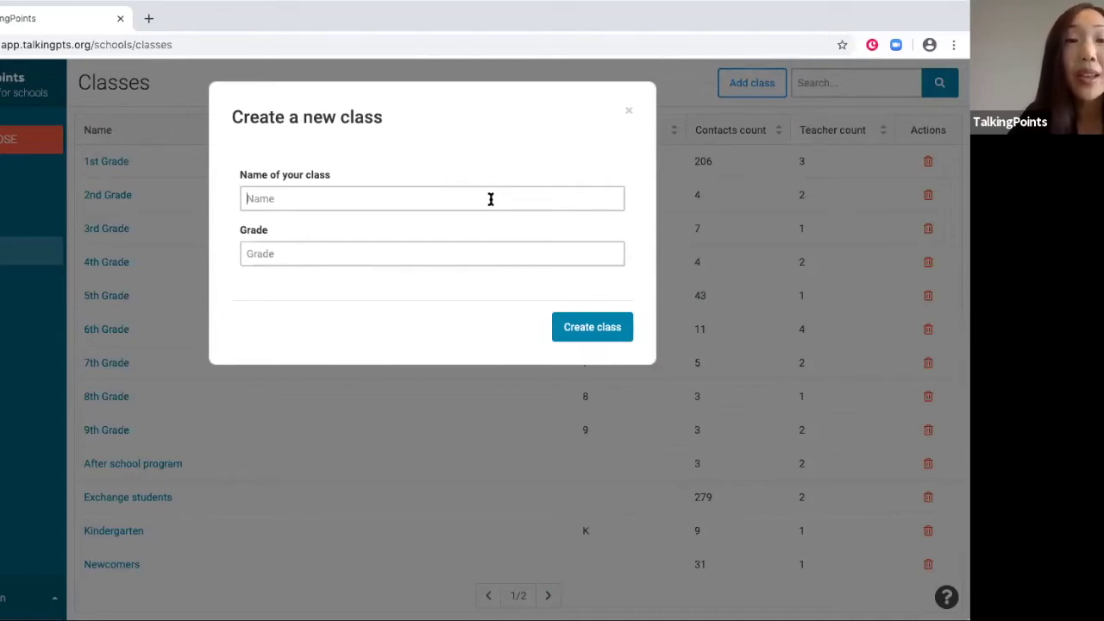
{"action": "left_click", "coordinate": [490, 199]}
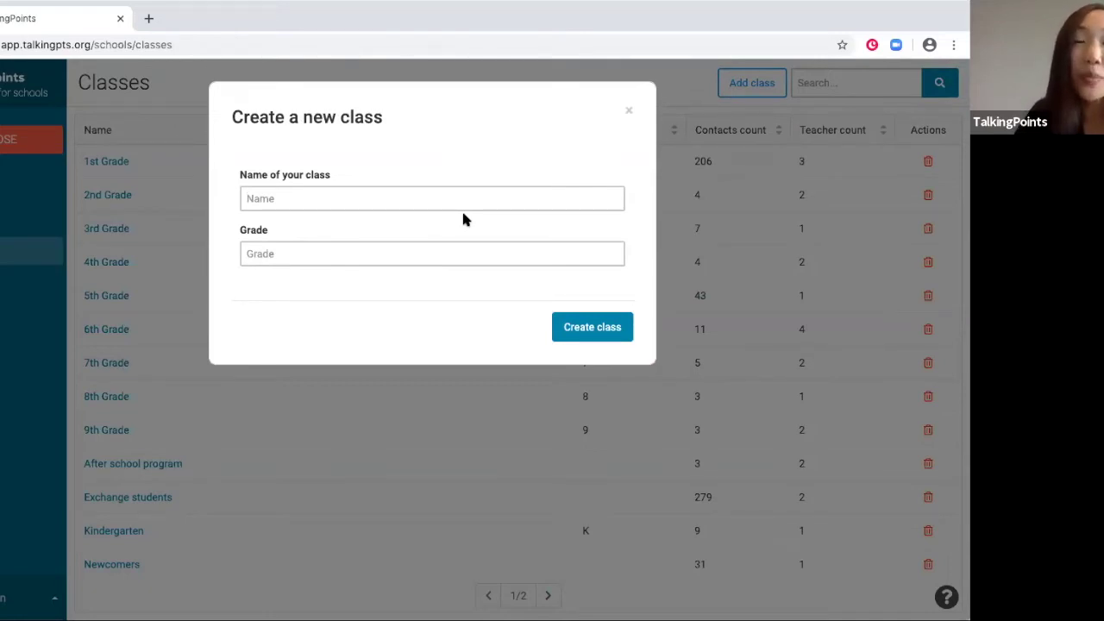
{"action": "left_click", "coordinate": [369, 199]}
{"action": "type", "text": "H"}
{"action": "key", "text": "BackSpace"}
{"action": "type", "text": "Homework "}
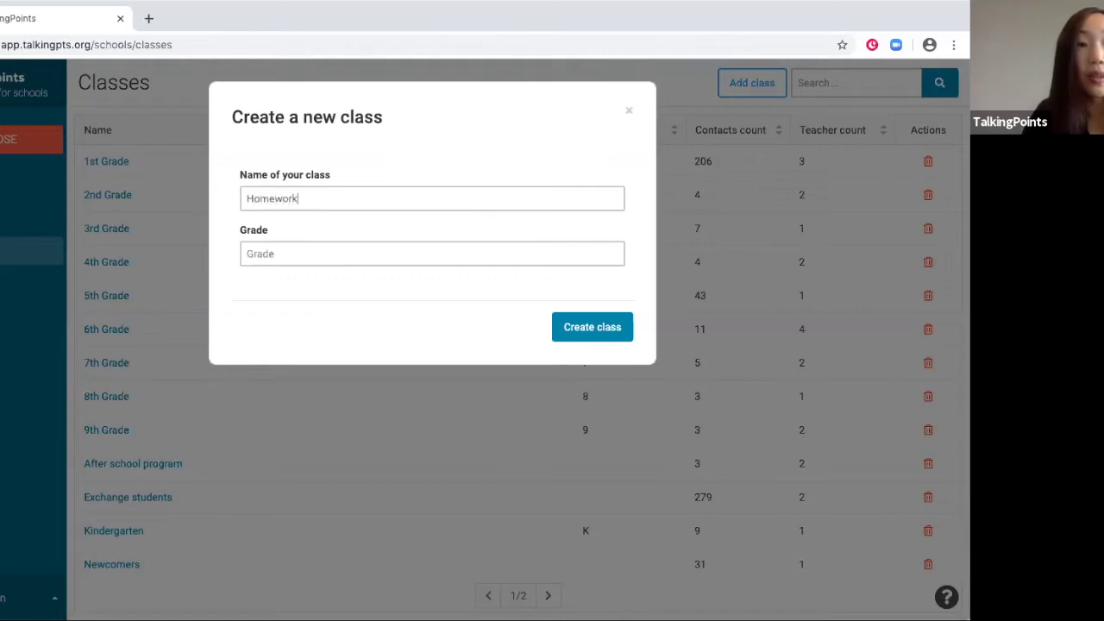
{"action": "type", "text": "Group"}
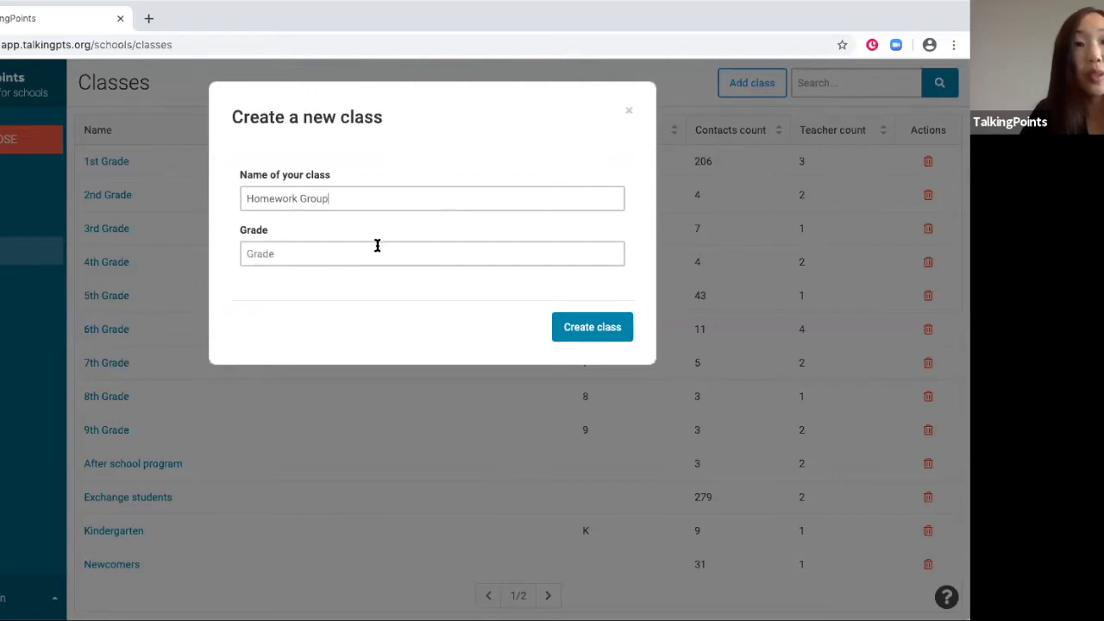
{"action": "left_click", "coordinate": [572, 325]}
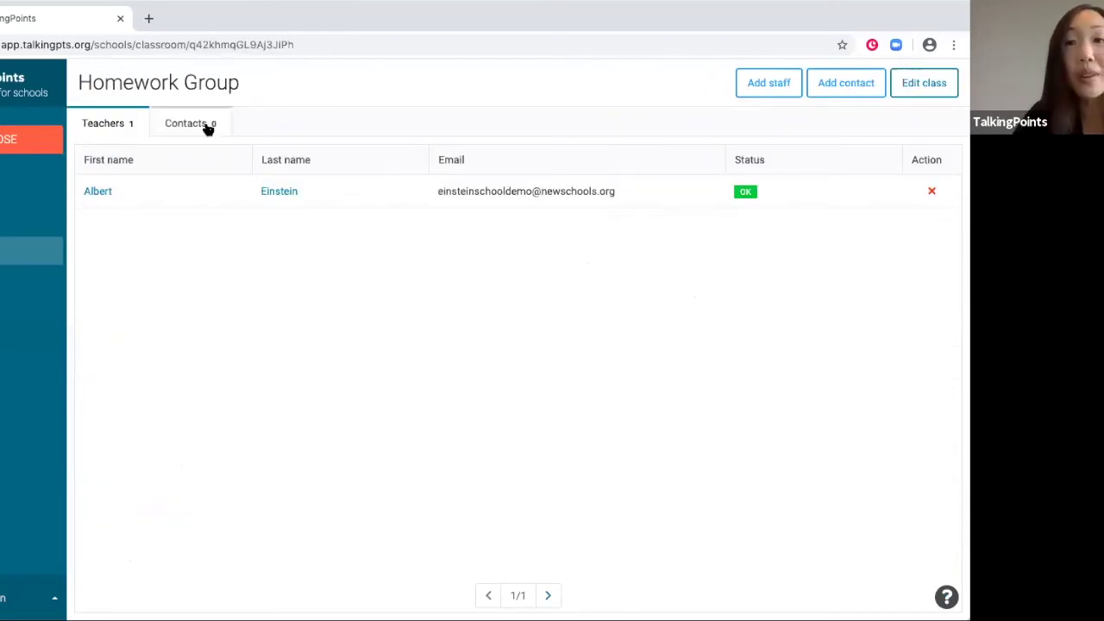
Step: Add the first four listed students to the Homework Group class as contacts and close the contact picker
{"action": "left_click", "coordinate": [209, 128]}
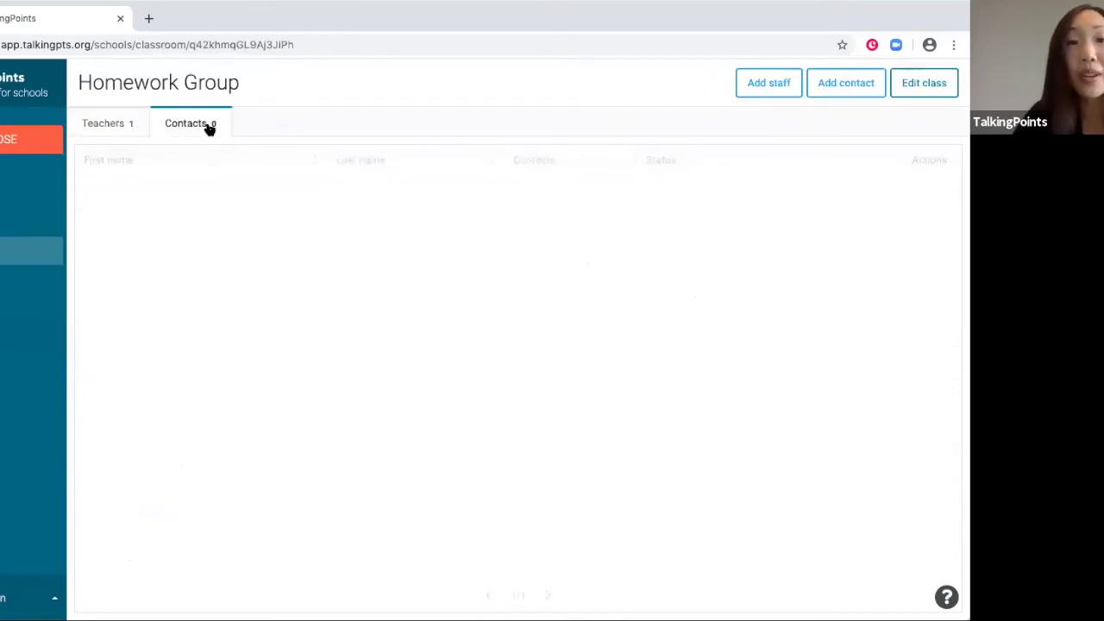
{"action": "left_click", "coordinate": [840, 90]}
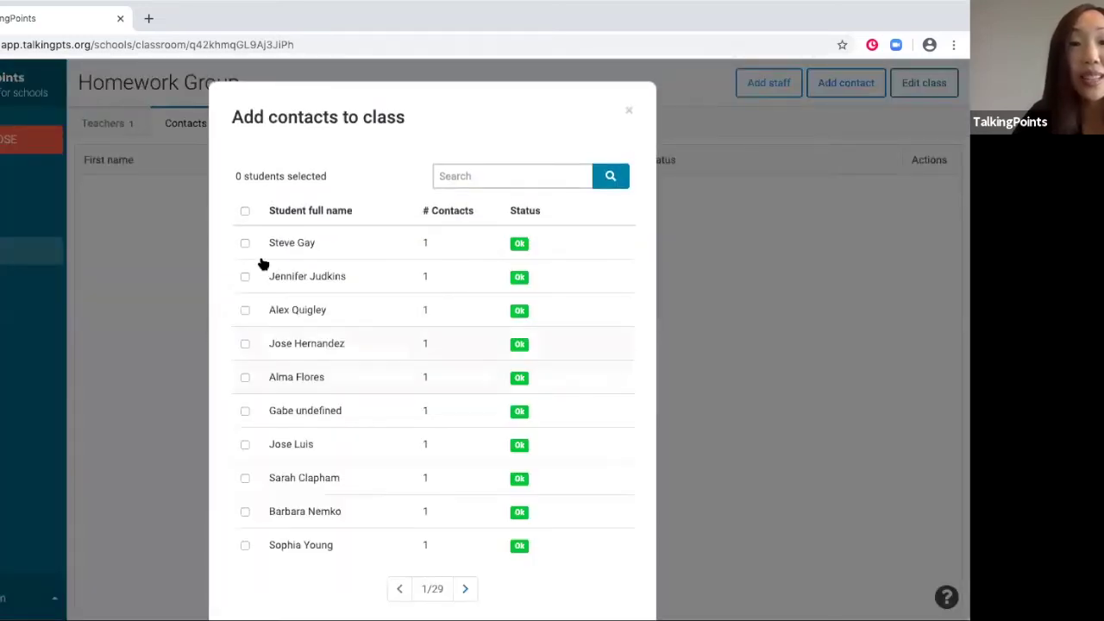
{"action": "left_click", "coordinate": [245, 243]}
{"action": "left_click", "coordinate": [245, 276]}
{"action": "left_click", "coordinate": [244, 310]}
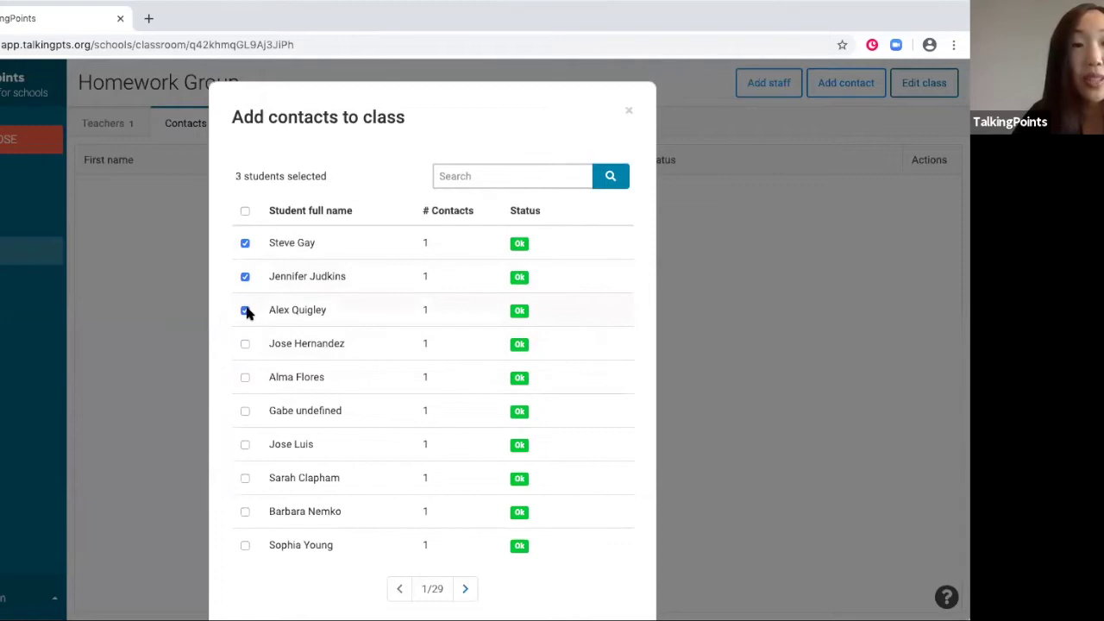
{"action": "left_click", "coordinate": [245, 343]}
{"action": "scroll", "coordinate": [374, 388], "scroll_direction": "down", "scroll_amount": 1}
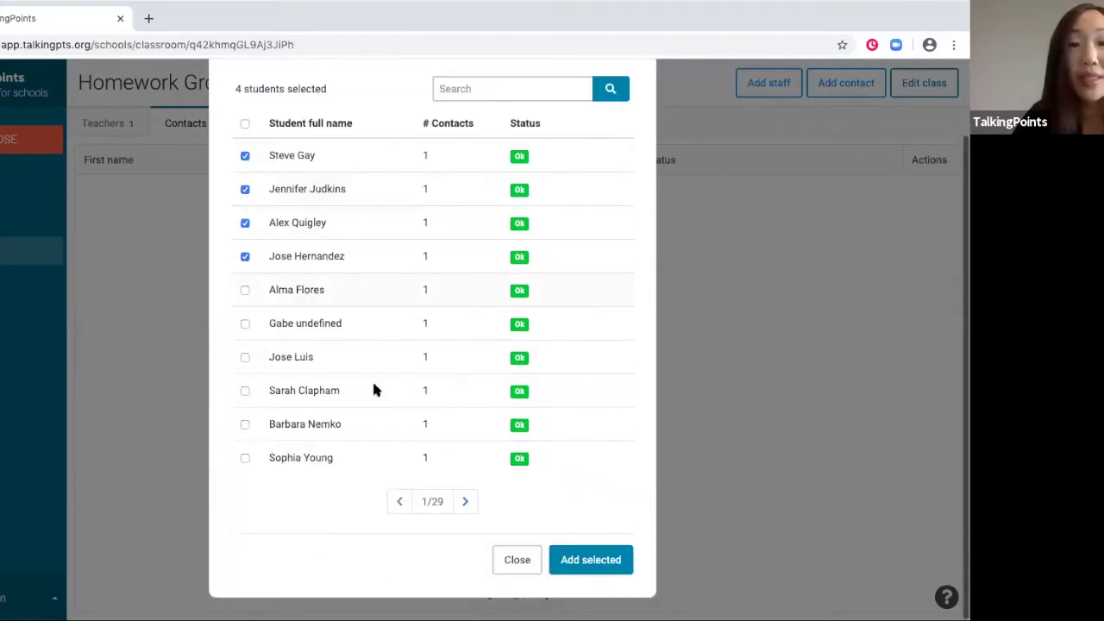
{"action": "left_click", "coordinate": [605, 569]}
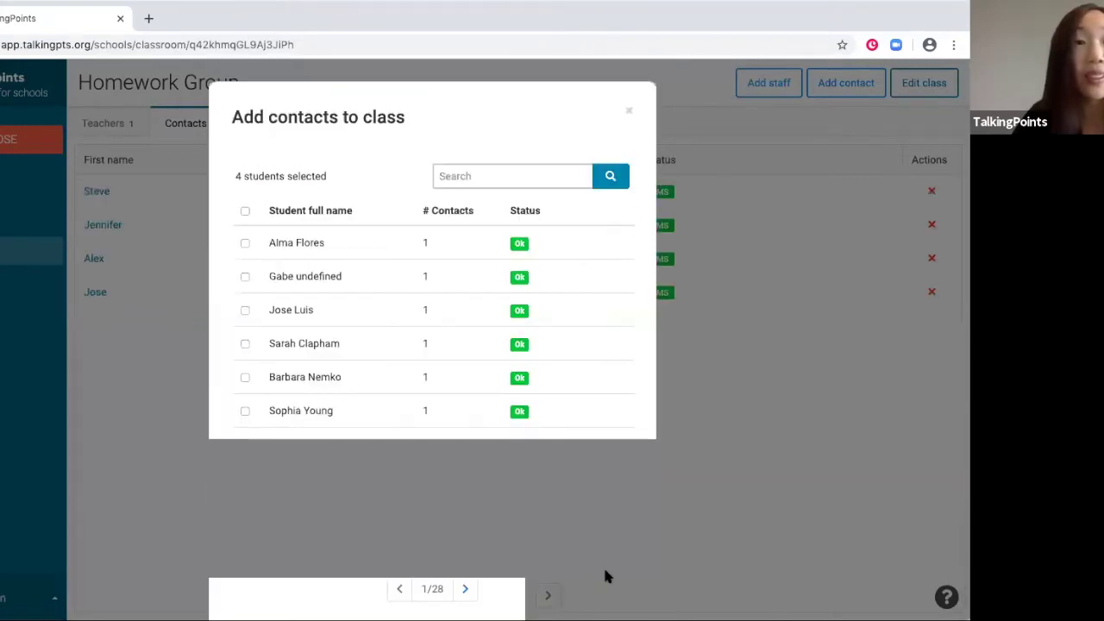
{"action": "left_click", "coordinate": [191, 114]}
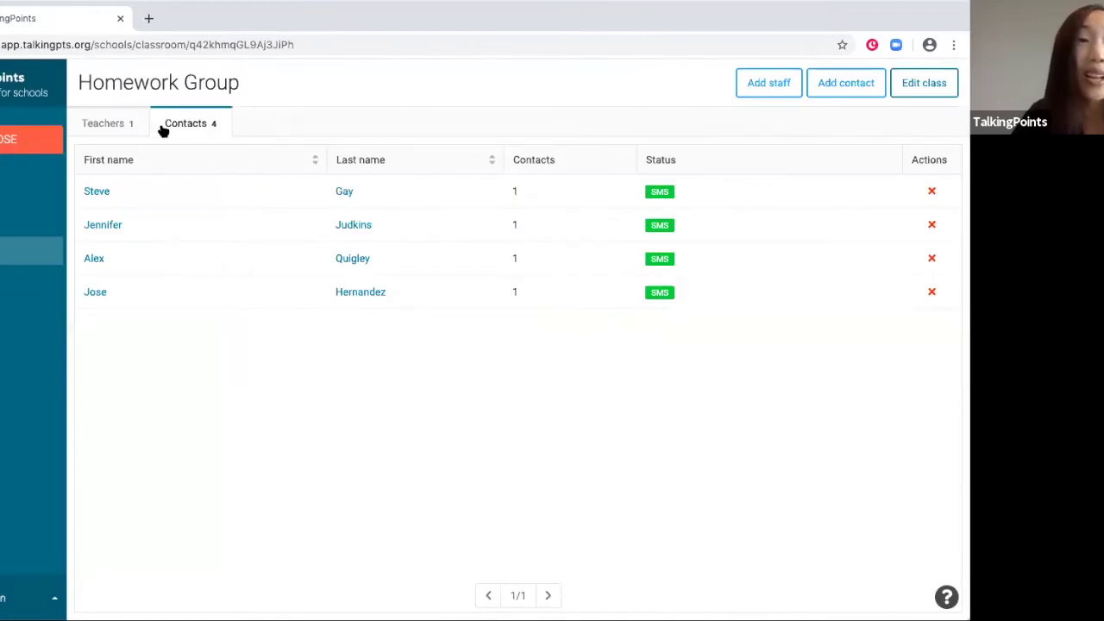
Step: Address a new message to Homework Group, replace the recipient with the Spanish language group, and close the draft without sending it
{"action": "left_click", "coordinate": [19, 144]}
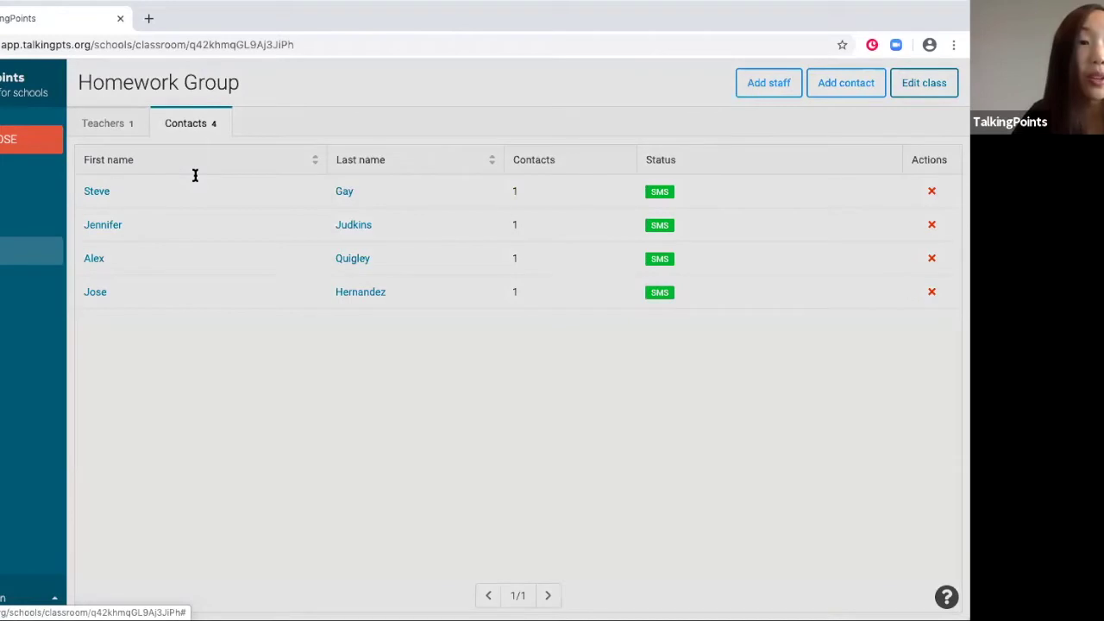
{"action": "type", "text": "homework"}
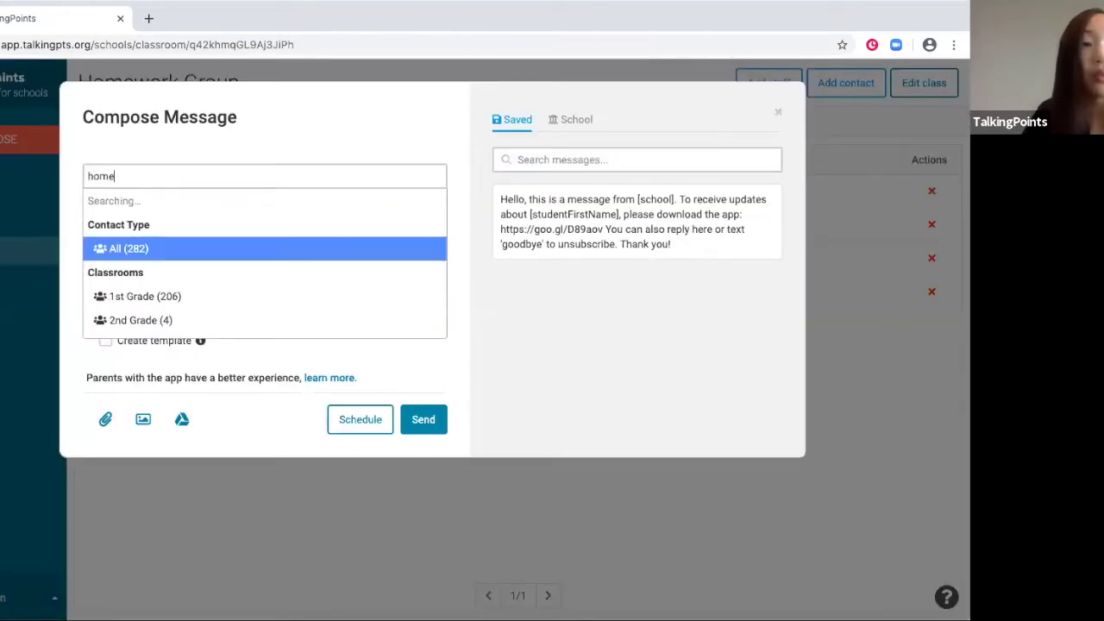
{"action": "left_click", "coordinate": [232, 224]}
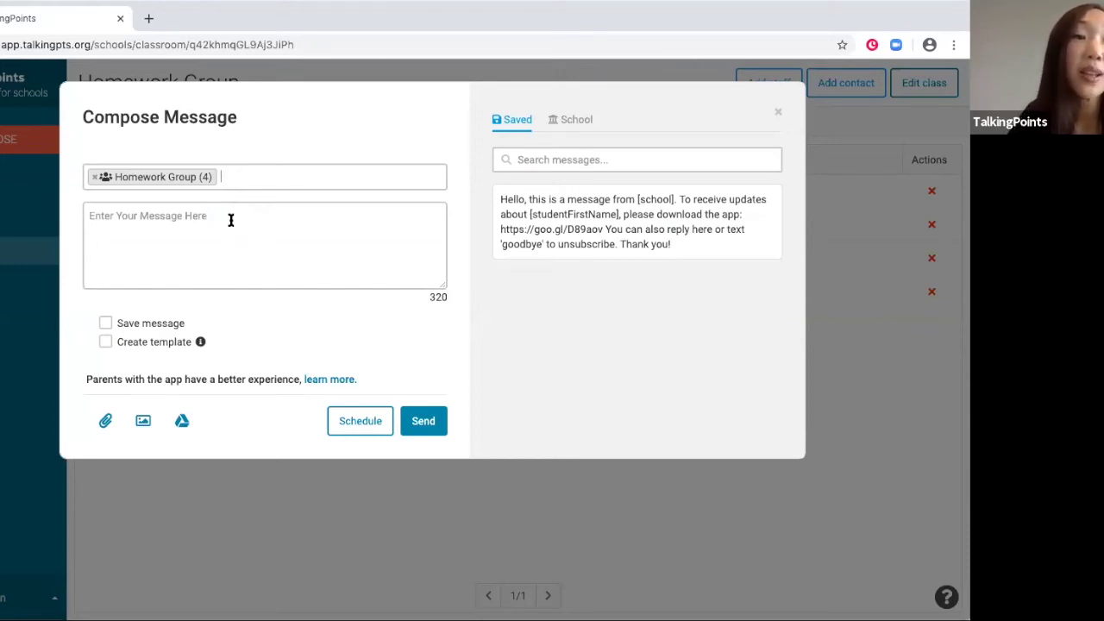
{"action": "left_click", "coordinate": [95, 176]}
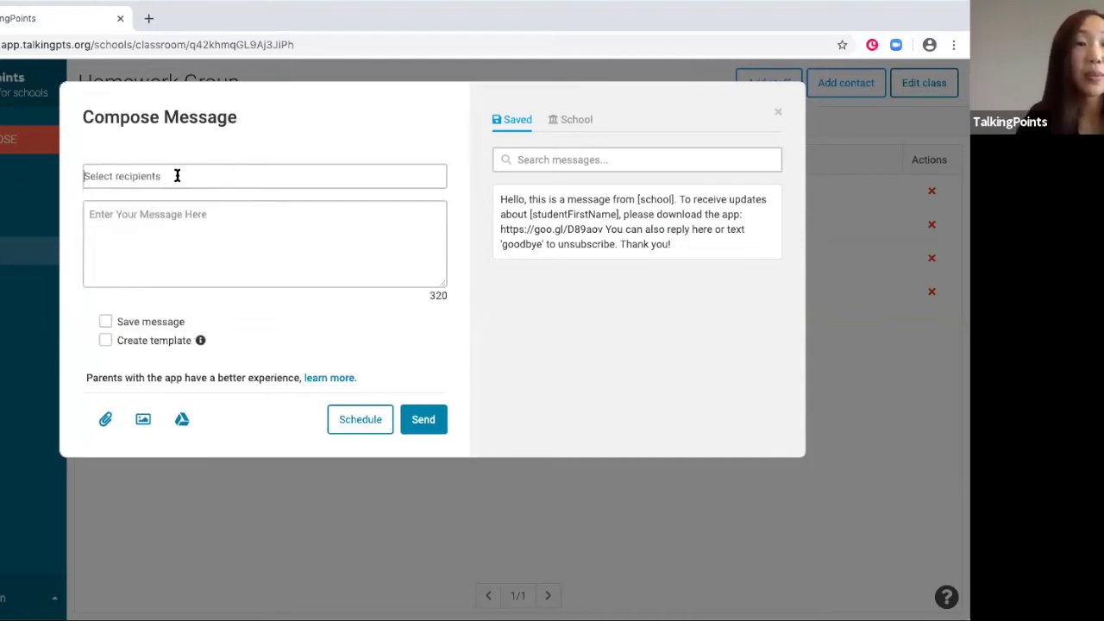
{"action": "type", "text": "spanish"}
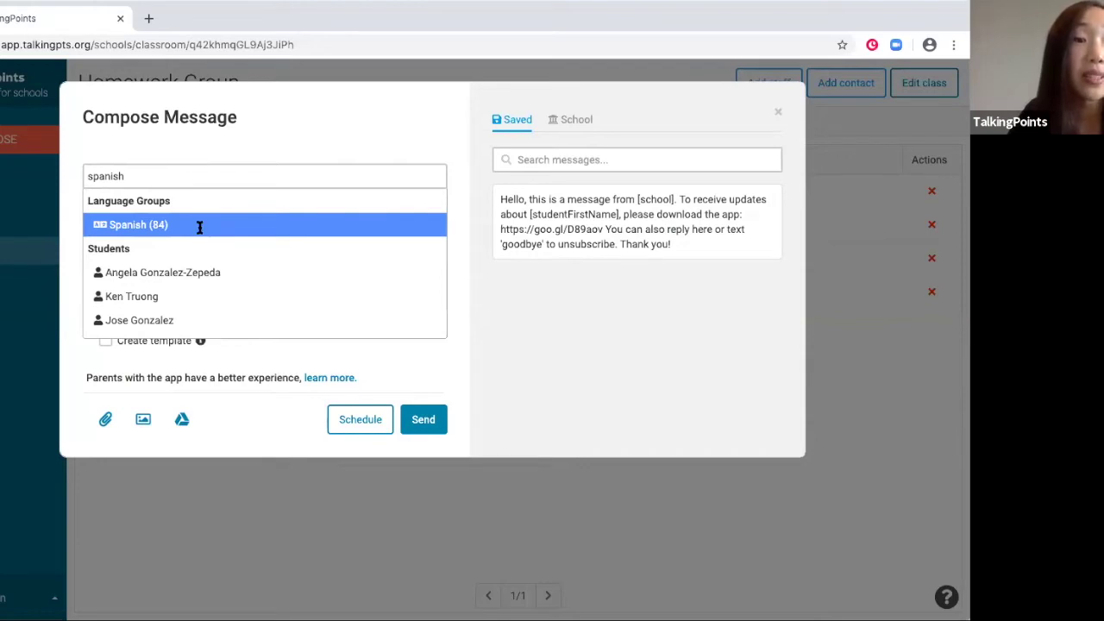
{"action": "left_click", "coordinate": [198, 228]}
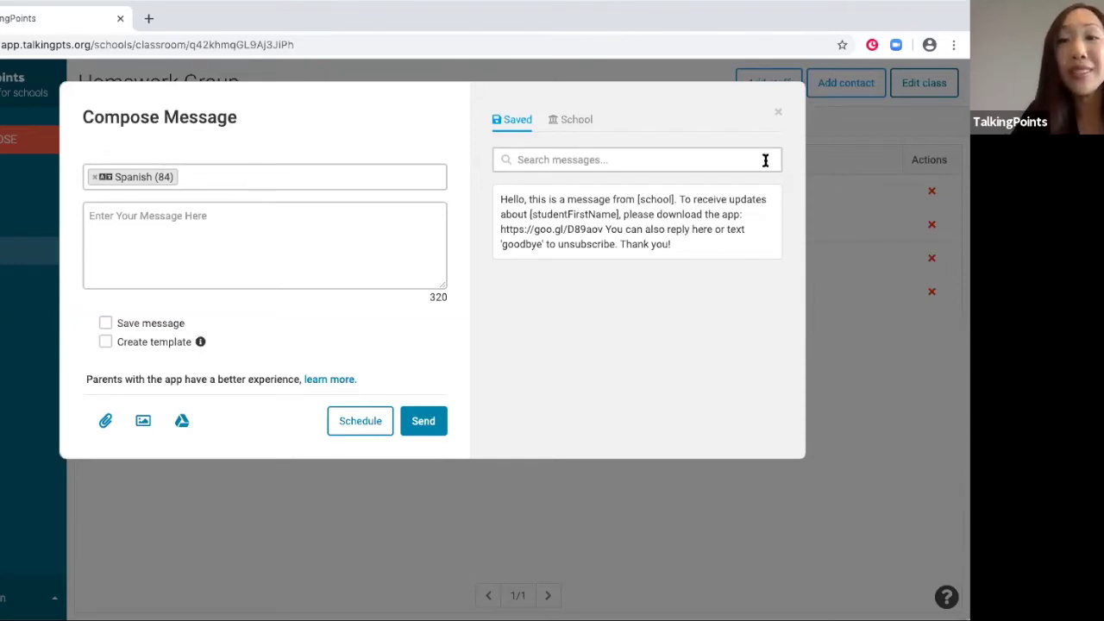
{"action": "left_click", "coordinate": [778, 115]}
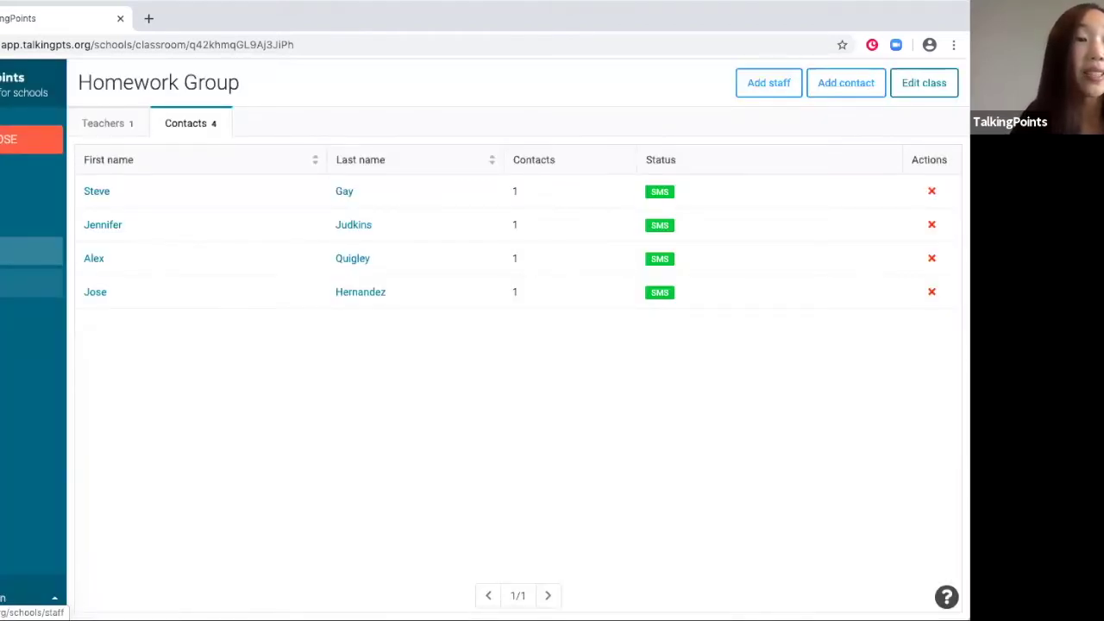
Step: Open the Staff list and review the Status column, highlighting its heading
{"action": "left_click", "coordinate": [52, 284]}
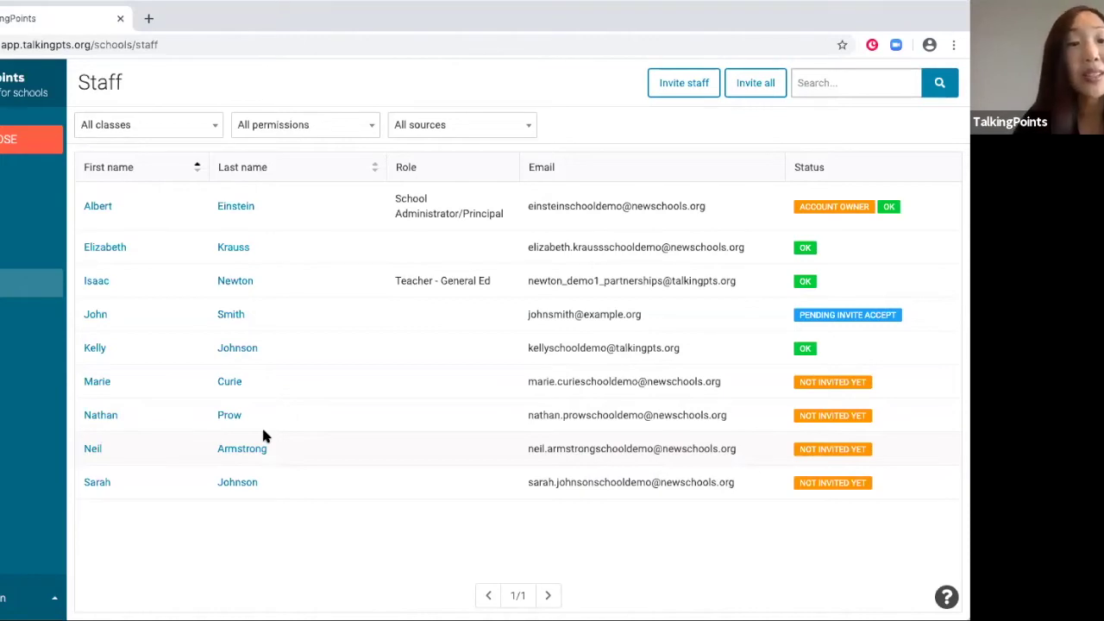
{"action": "double_click", "coordinate": [787, 167]}
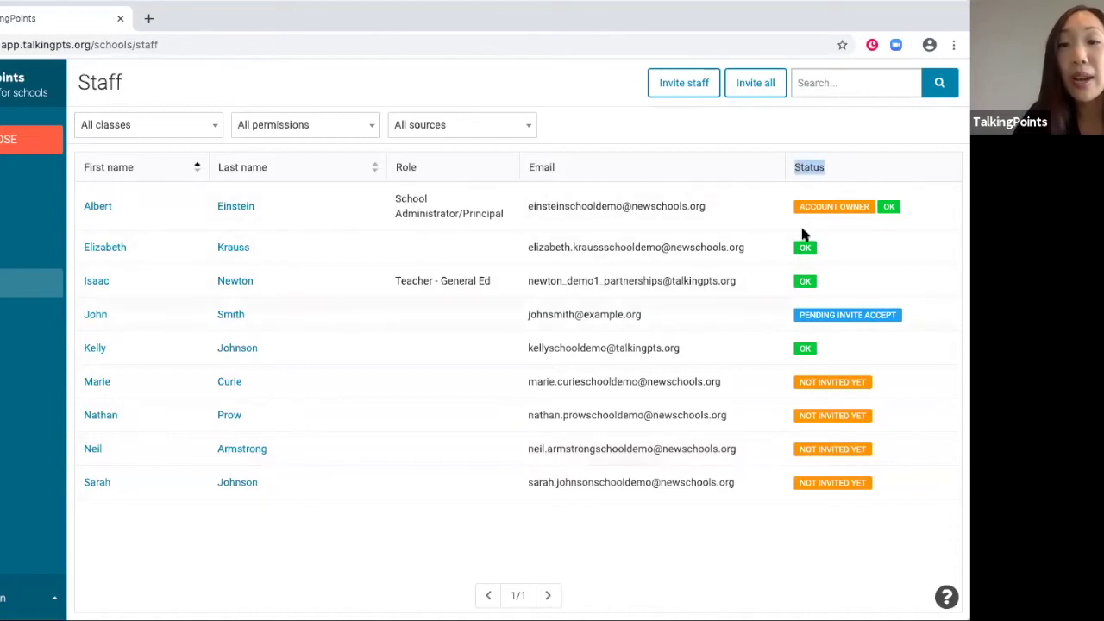
{"action": "left_click", "coordinate": [824, 175]}
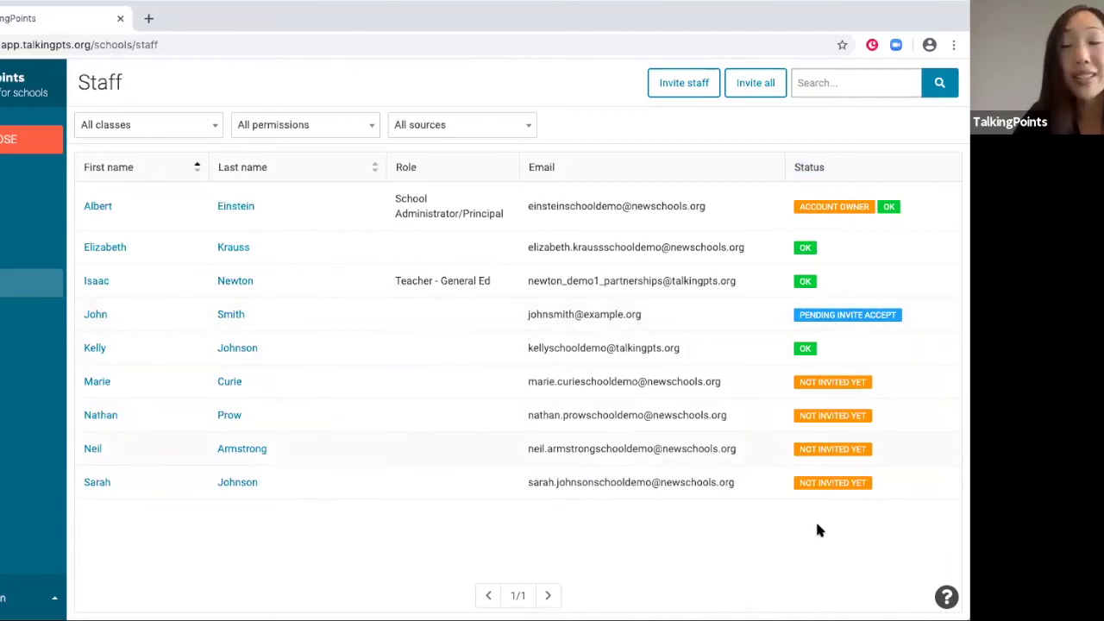
{"action": "right_click", "coordinate": [782, 247]}
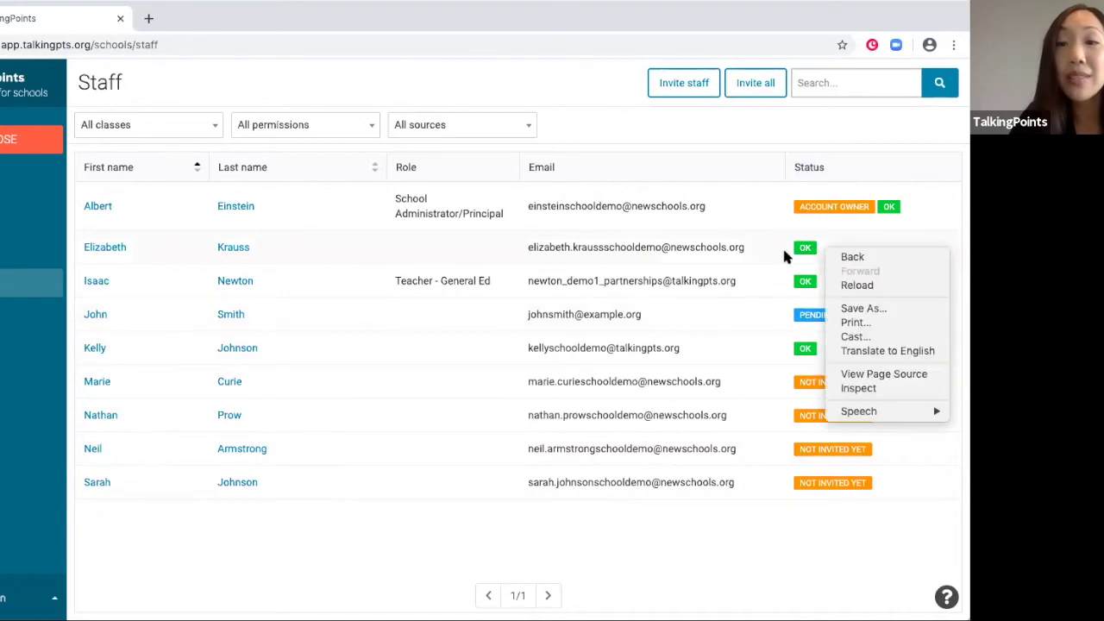
{"action": "left_click", "coordinate": [816, 323]}
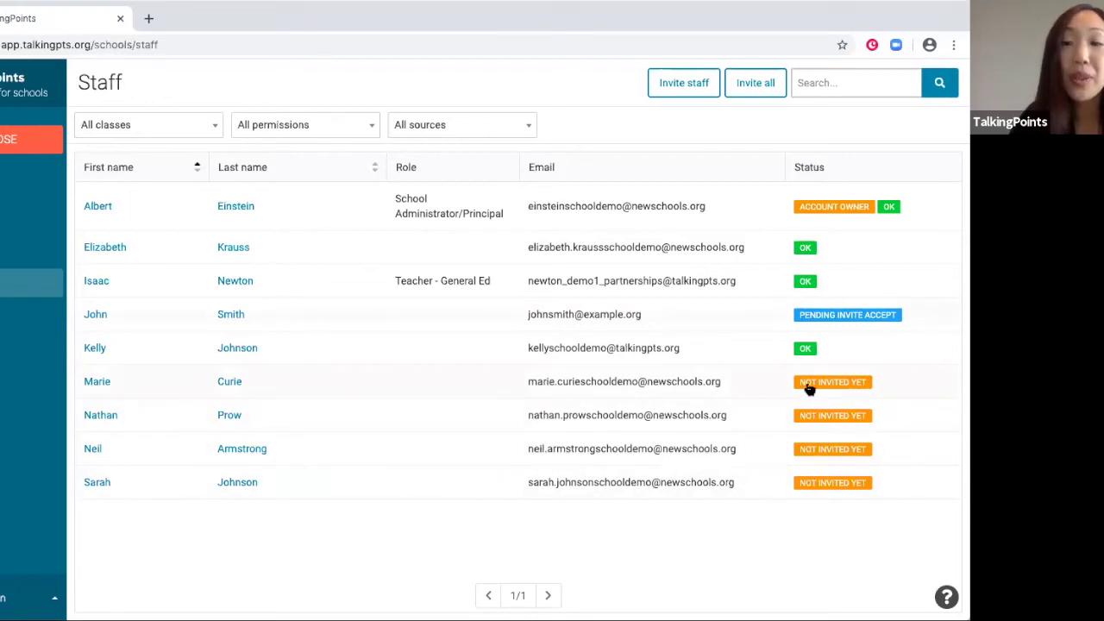
Step: Open the resend-invitation prompt from a staff member's status and close it without sending
{"action": "left_click", "coordinate": [620, 247]}
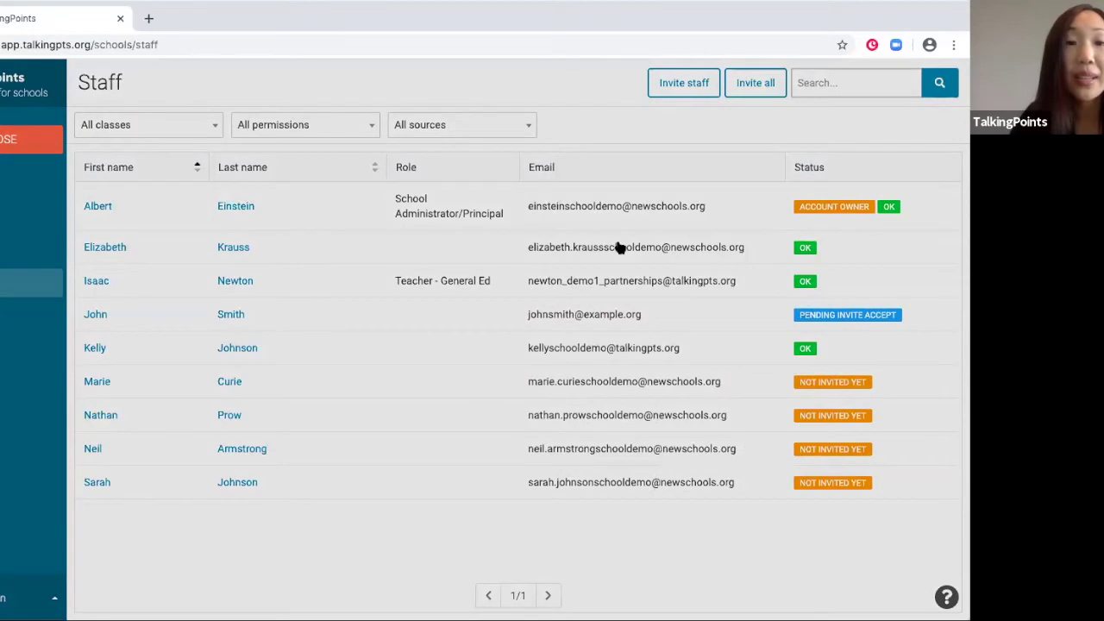
{"action": "left_click", "coordinate": [592, 257]}
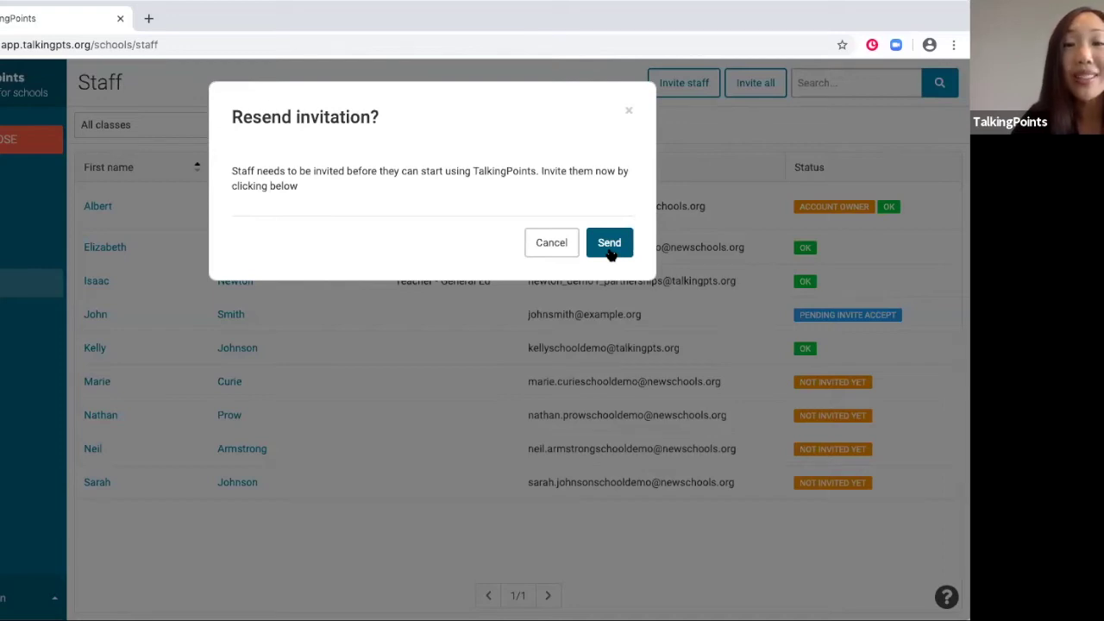
{"action": "left_click", "coordinate": [629, 110]}
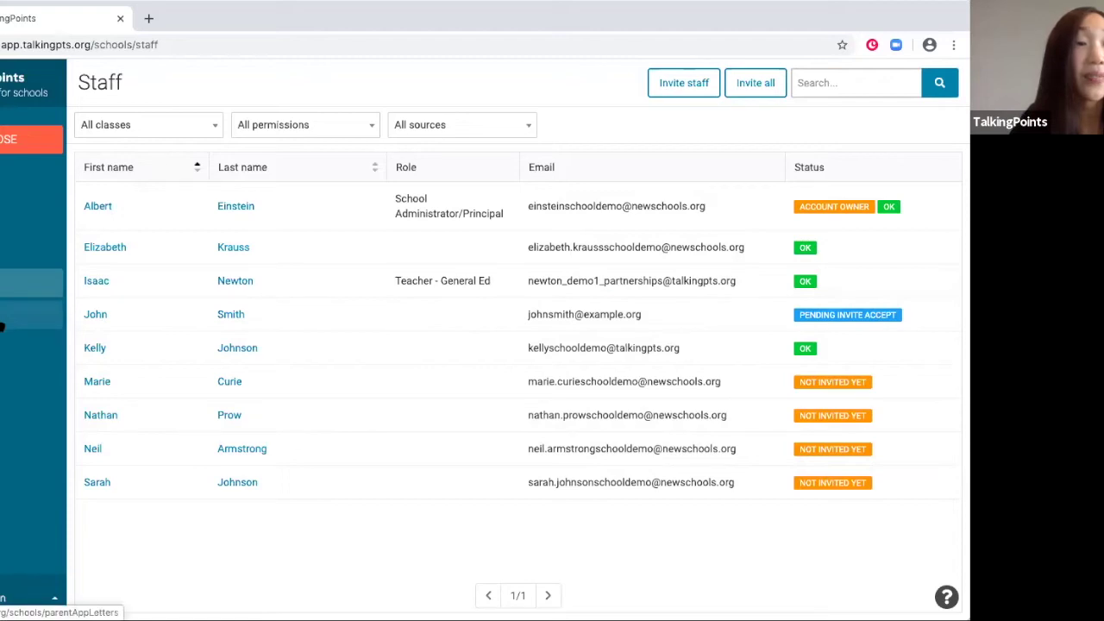
Step: Open Parent letters and browse the languages in which letters can be downloaded
{"action": "left_click", "coordinate": [1, 326]}
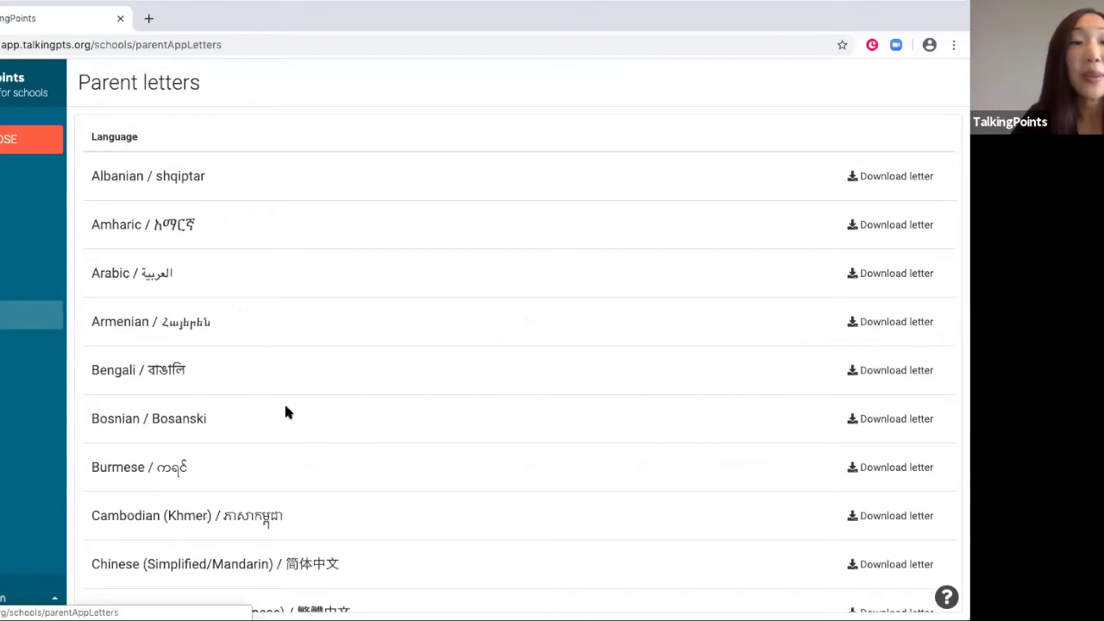
{"action": "scroll", "coordinate": [285, 407], "scroll_direction": "down", "scroll_amount": 5}
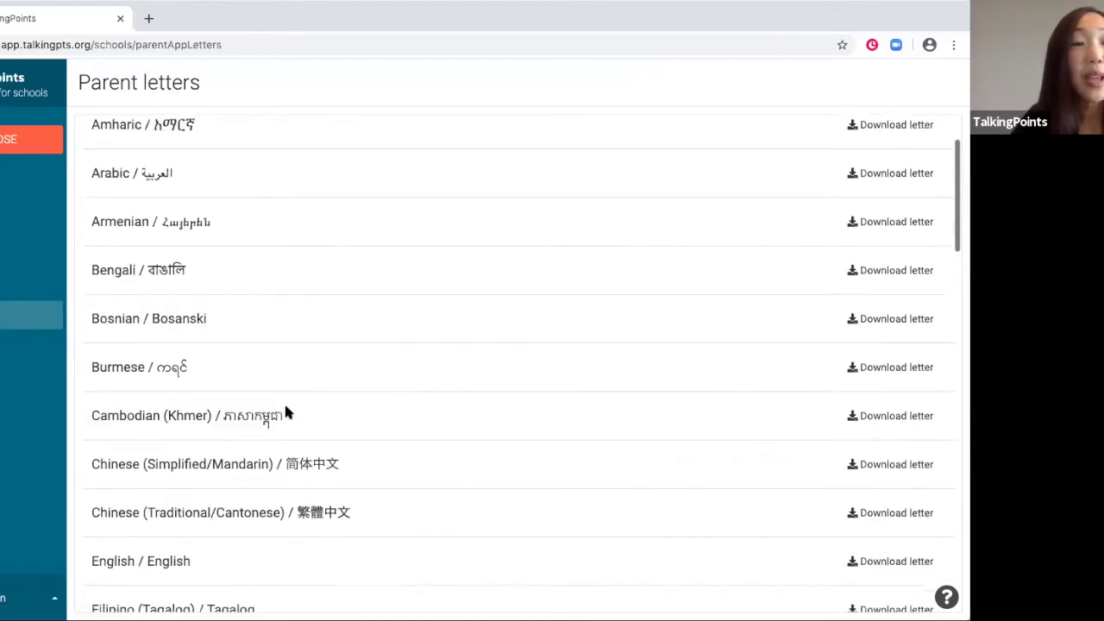
{"action": "scroll", "coordinate": [285, 407], "scroll_direction": "down", "scroll_amount": 1}
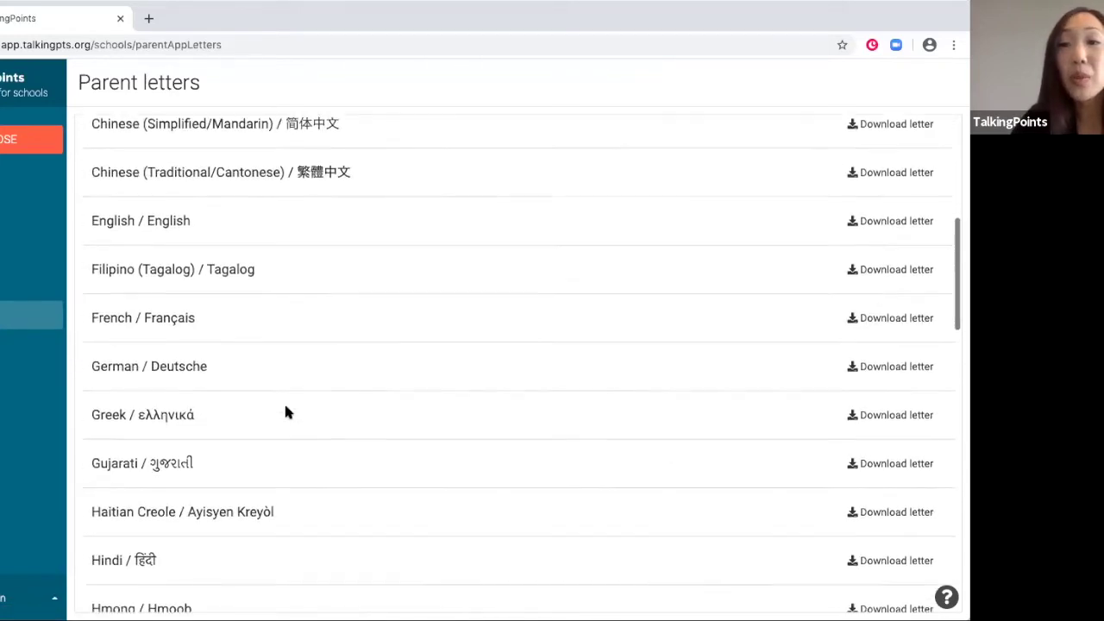
{"action": "scroll", "coordinate": [285, 407], "scroll_direction": "up", "scroll_amount": 4}
{"action": "scroll", "coordinate": [287, 412], "scroll_direction": "up", "scroll_amount": 1}
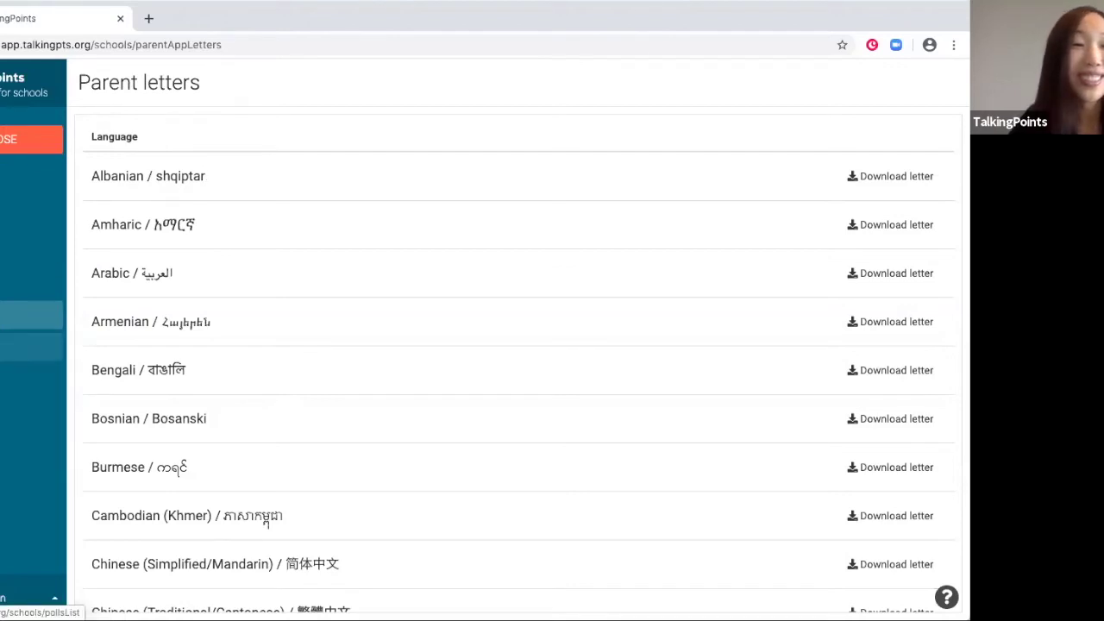
Step: Open the Polls list and view the details of the Back to School Night poll created on 08/30
{"action": "left_click", "coordinate": [31, 345]}
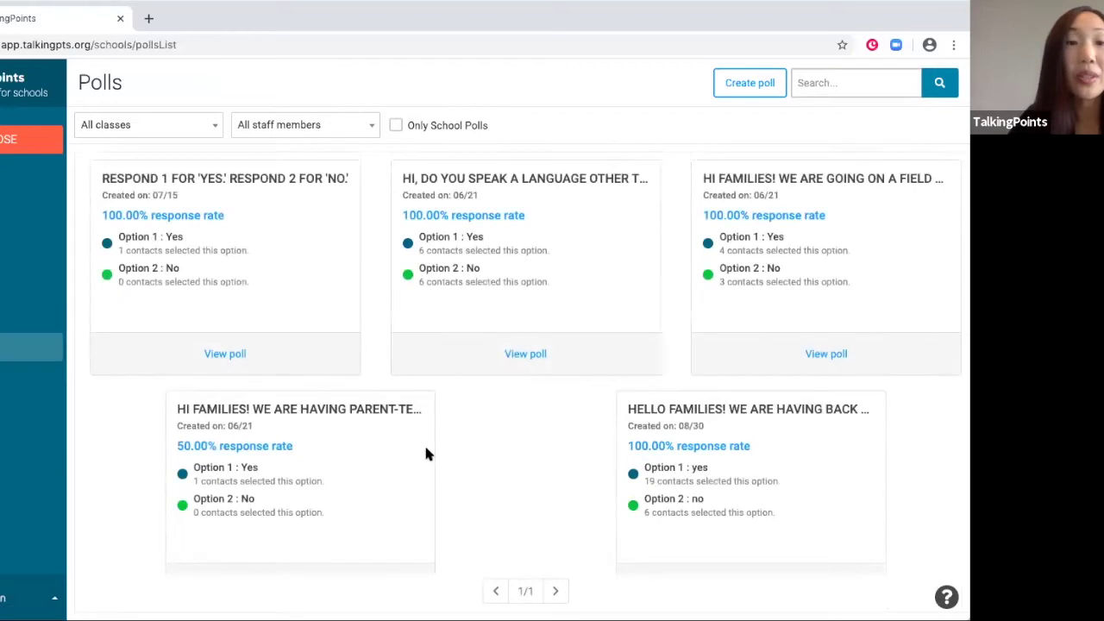
{"action": "scroll", "coordinate": [425, 455], "scroll_direction": "down", "scroll_amount": 1}
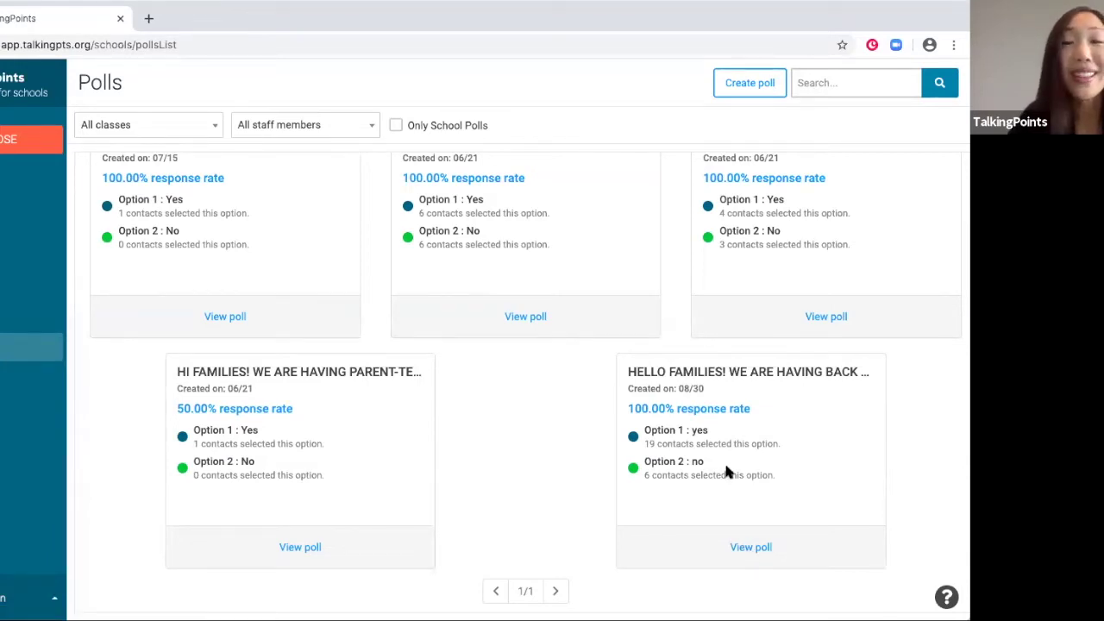
{"action": "left_click", "coordinate": [747, 551]}
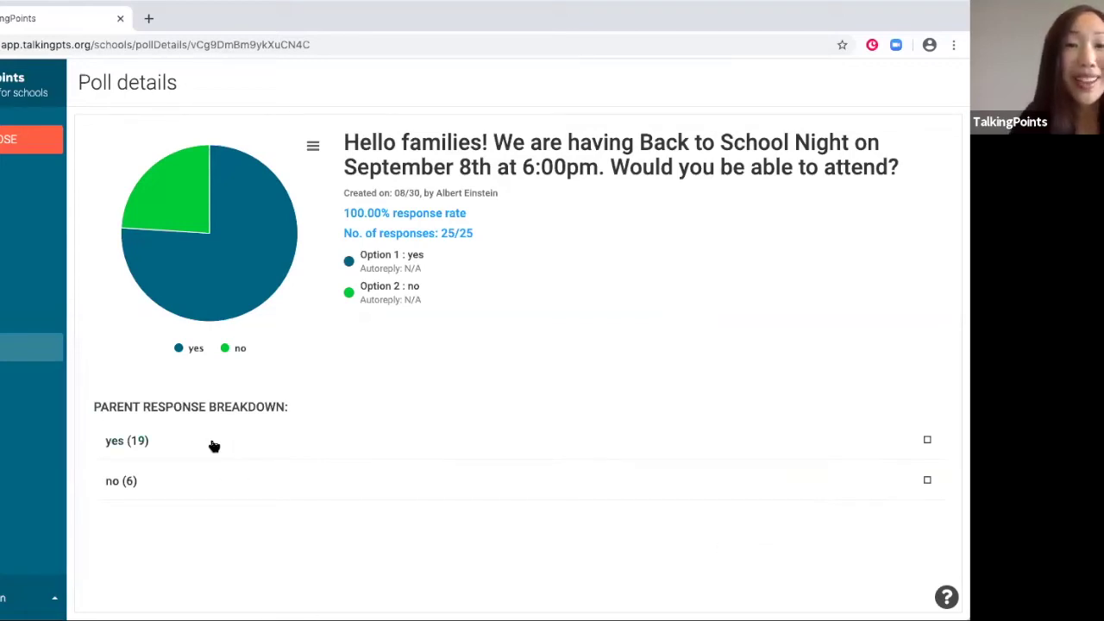
Step: Inspect the poll's pie chart and expand the yes and no groups in the parent response breakdown to review who gave each answer
{"action": "mouse_move", "coordinate": [276, 306]}
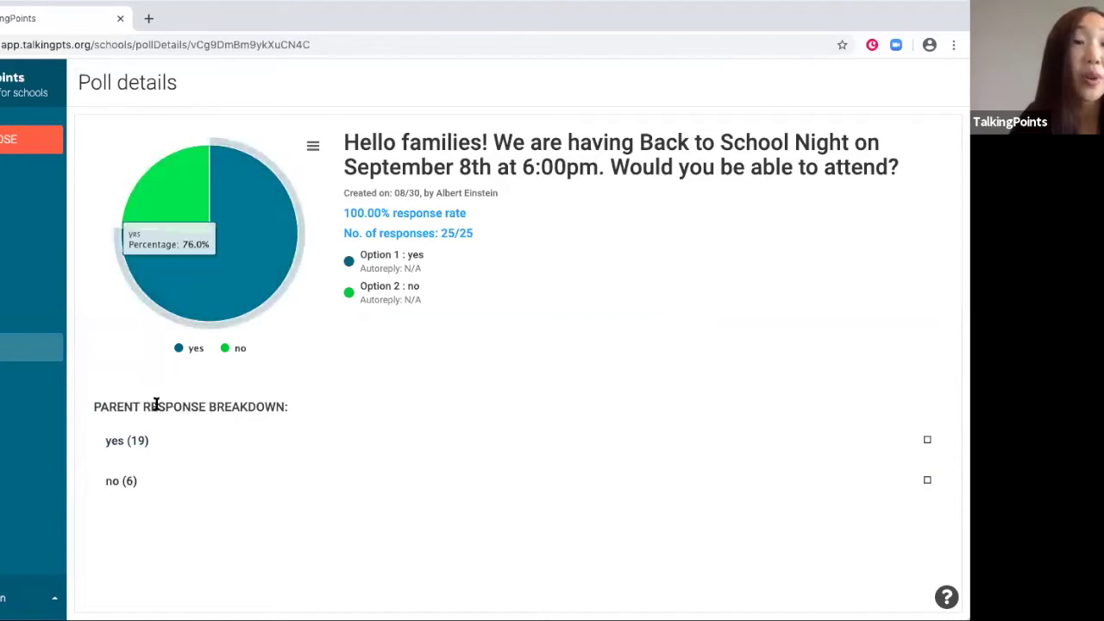
{"action": "left_click", "coordinate": [143, 449]}
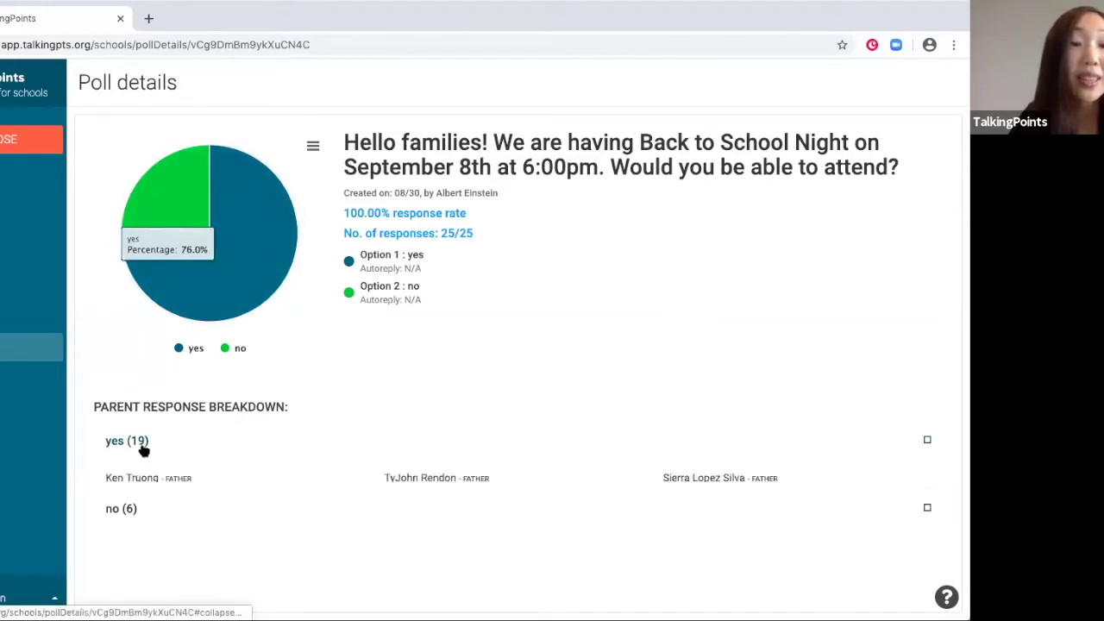
{"action": "scroll", "coordinate": [193, 503], "scroll_direction": "down", "scroll_amount": 1}
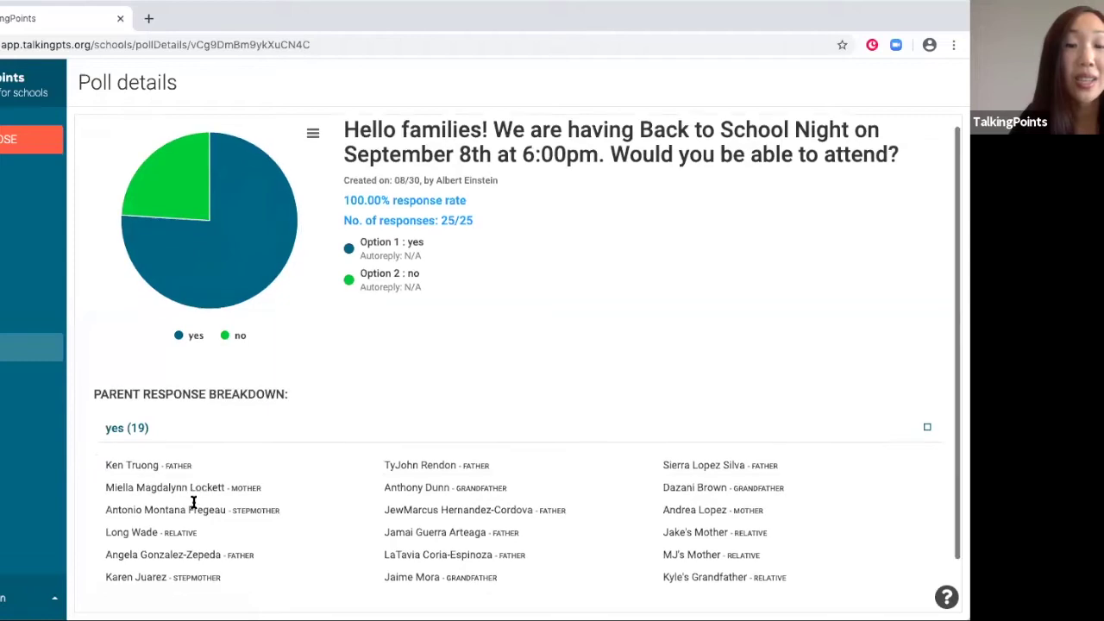
{"action": "scroll", "coordinate": [193, 503], "scroll_direction": "down", "scroll_amount": 1}
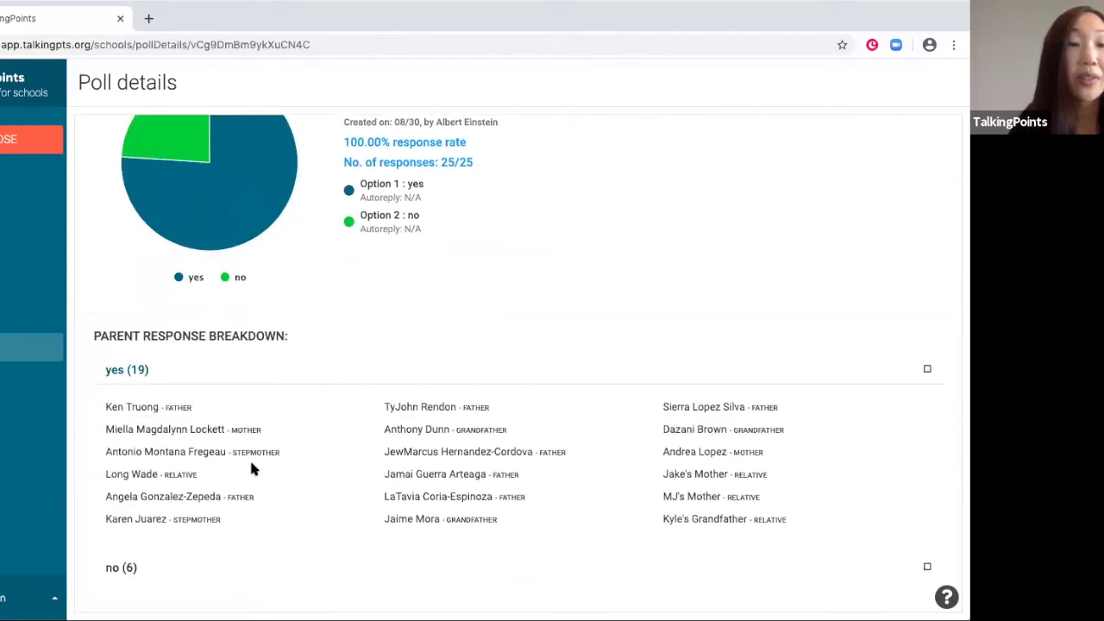
{"action": "left_click", "coordinate": [121, 567]}
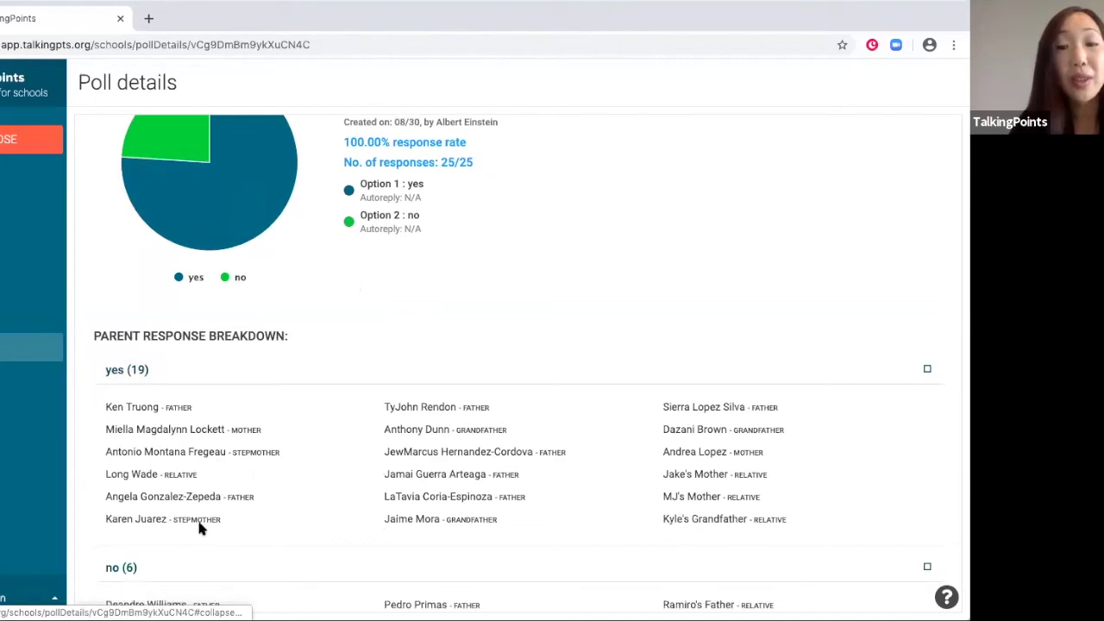
{"action": "scroll", "coordinate": [200, 524], "scroll_direction": "down", "scroll_amount": 1}
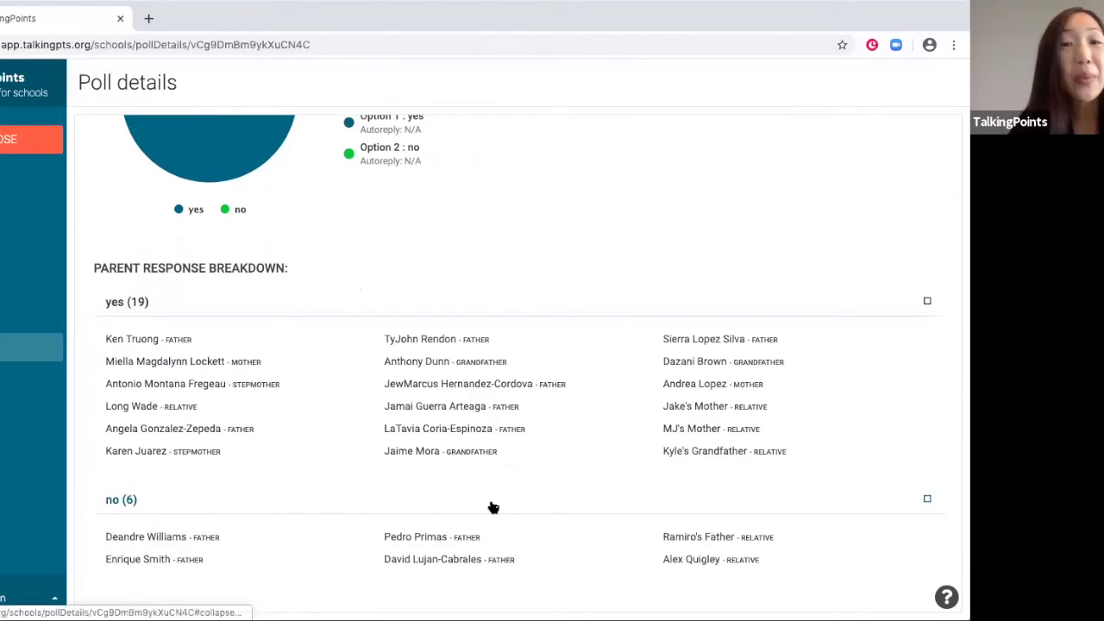
{"action": "scroll", "coordinate": [493, 507], "scroll_direction": "up", "scroll_amount": 1}
{"action": "scroll", "coordinate": [550, 375], "scroll_direction": "up", "scroll_amount": 2}
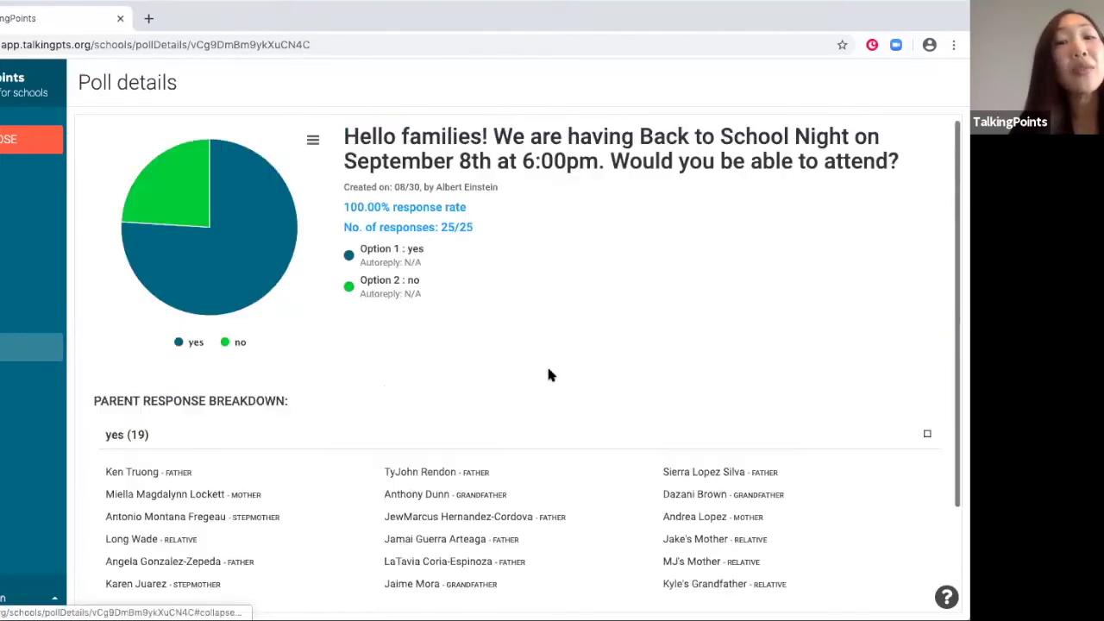
Step: Review the parents listed under the yes and no answers and return to the poll's summary
{"action": "scroll", "coordinate": [272, 381], "scroll_direction": "up", "scroll_amount": 1}
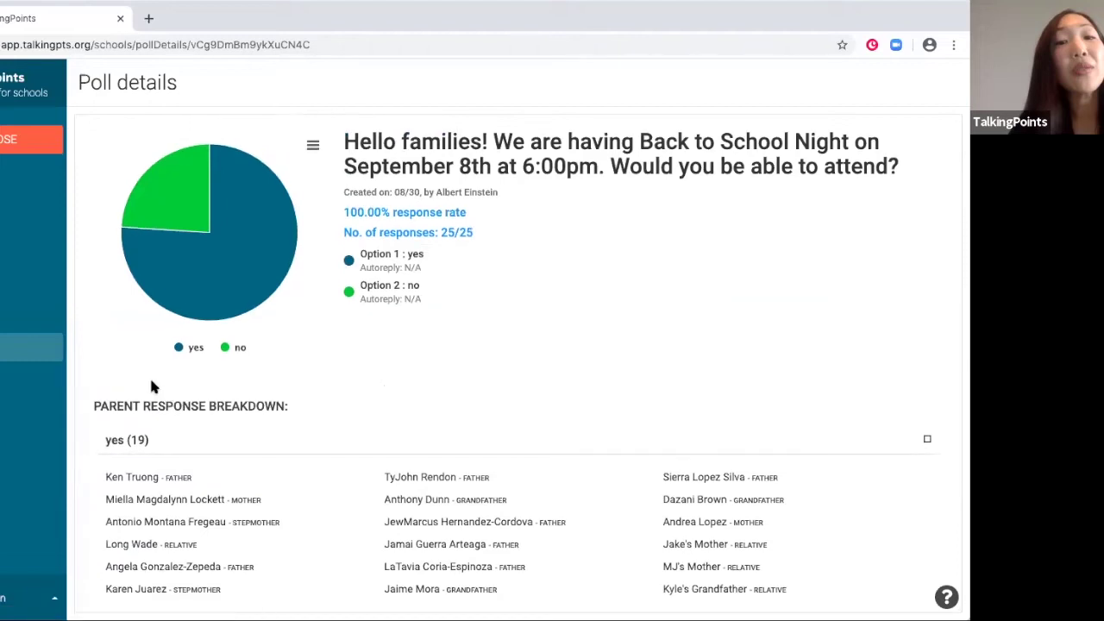
{"action": "scroll", "coordinate": [414, 458], "scroll_direction": "down", "scroll_amount": 1}
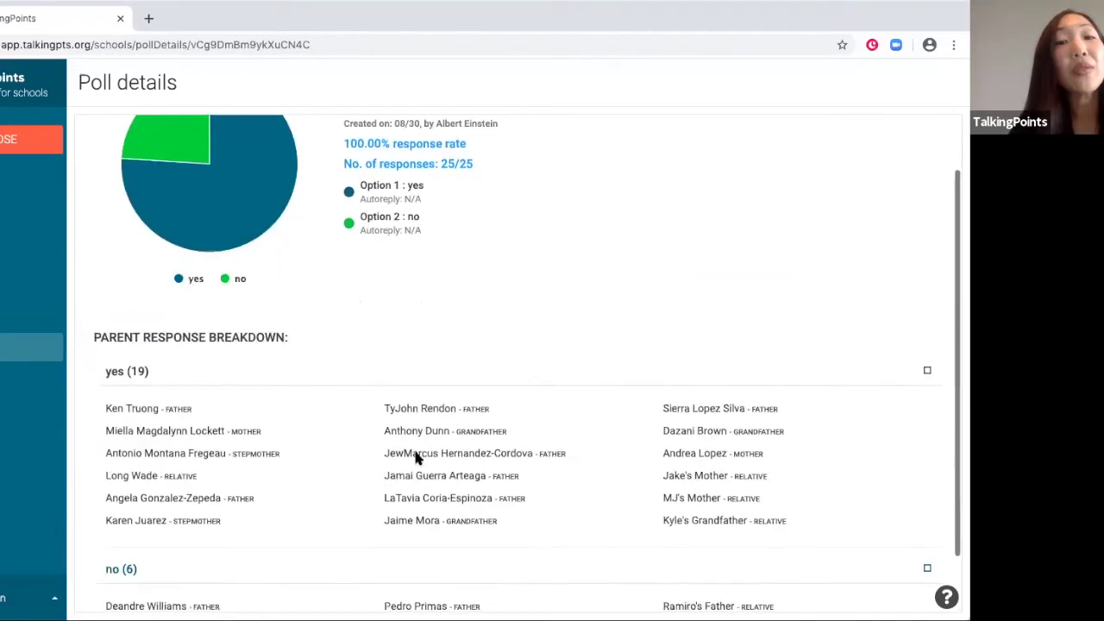
{"action": "scroll", "coordinate": [119, 515], "scroll_direction": "down", "scroll_amount": 1}
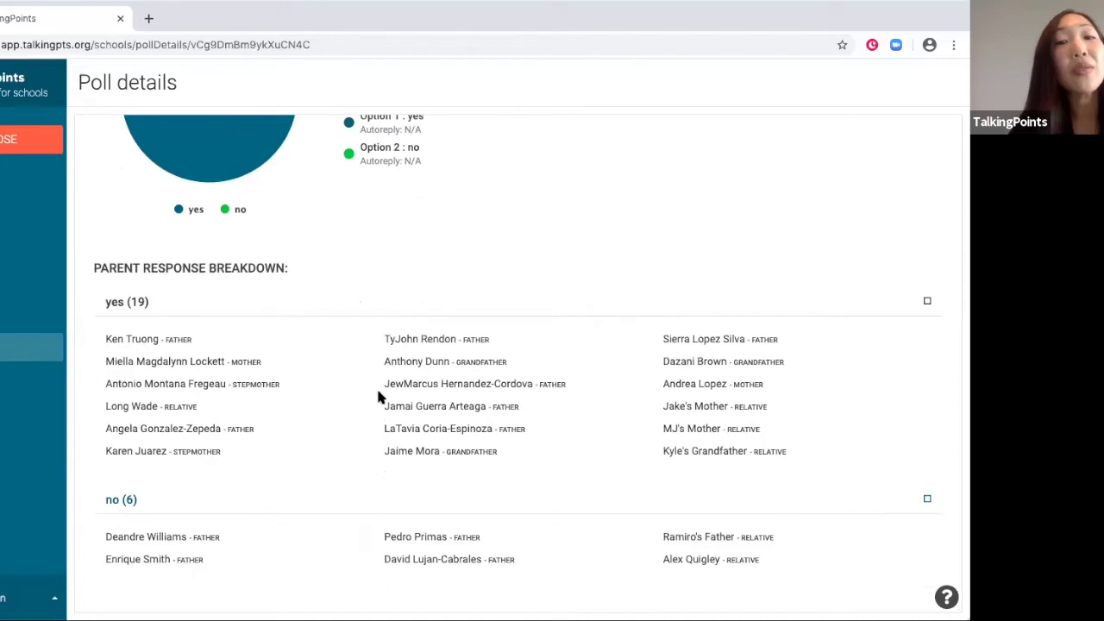
{"action": "scroll", "coordinate": [380, 397], "scroll_direction": "up", "scroll_amount": 2}
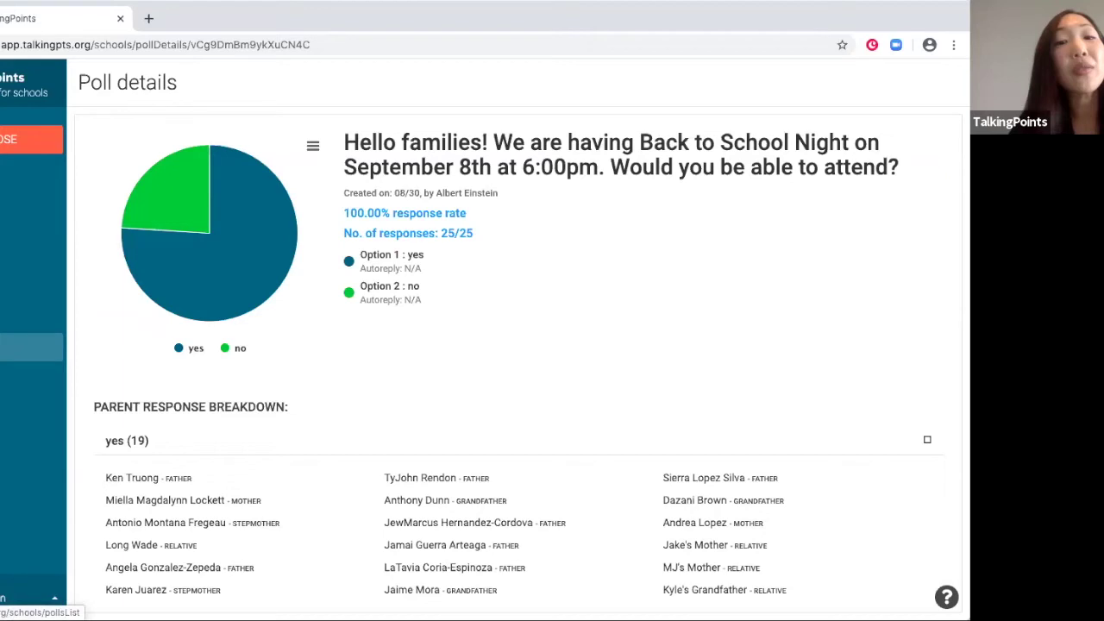
Step: Open the school's Analytics and examine the general totals for students, contacts, teachers and admins
{"action": "left_click", "coordinate": [30, 379]}
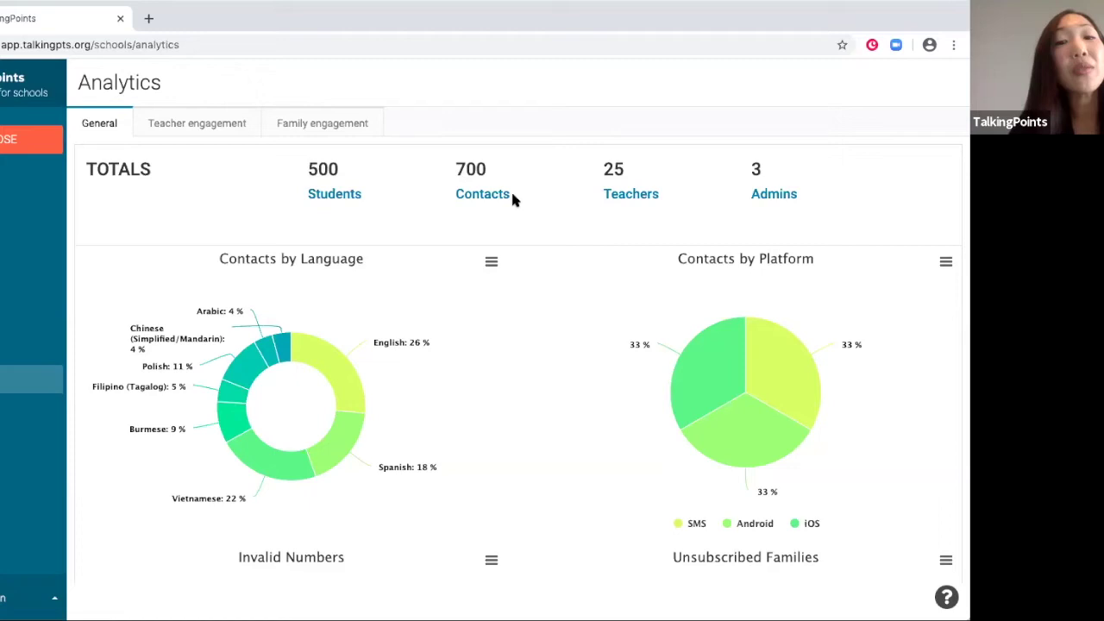
{"action": "double_click", "coordinate": [460, 169]}
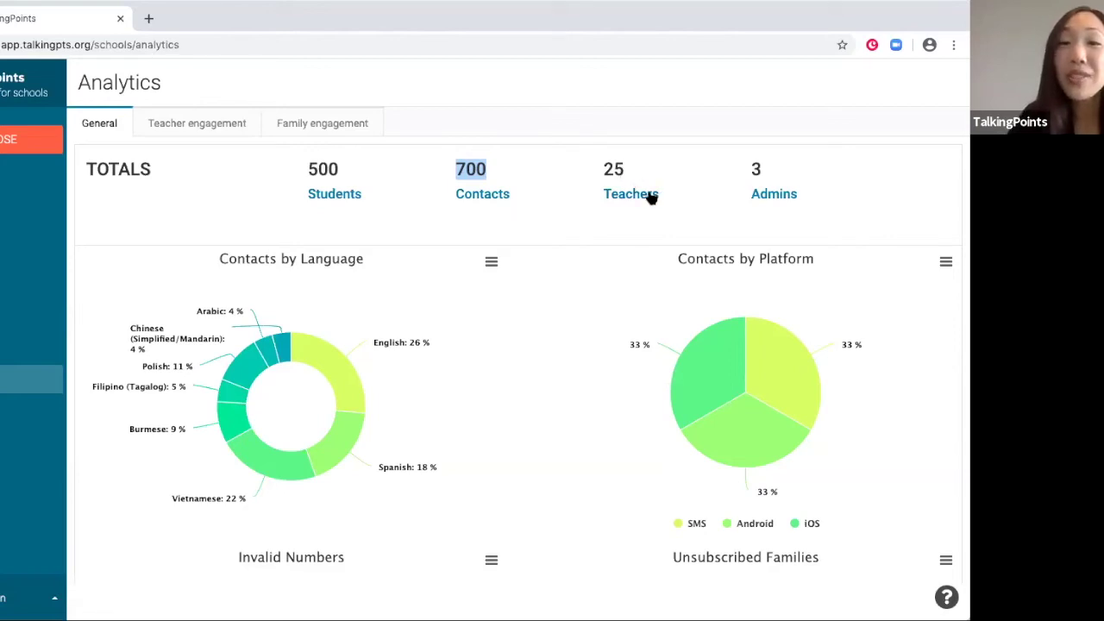
{"action": "left_click", "coordinate": [752, 169]}
{"action": "left_click_drag", "start_coordinate": [752, 169], "coordinate": [807, 200]}
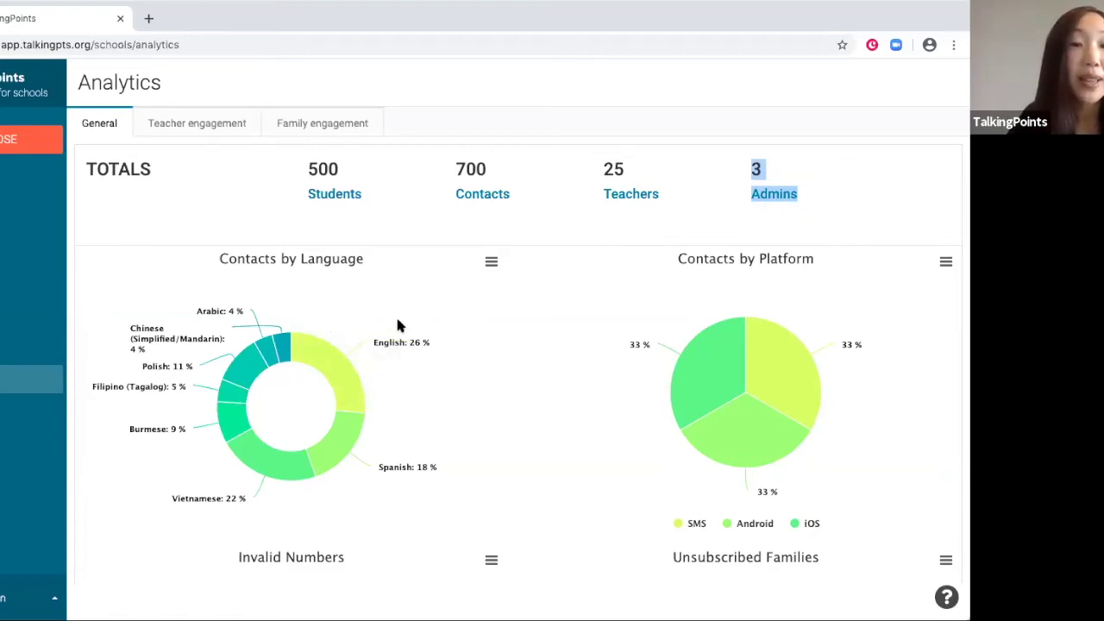
Step: Examine the Contacts by Language, Contacts by Platform, Invalid Numbers and Unsubscribed Families charts, including the follow-up contact list downloads
{"action": "scroll", "coordinate": [398, 325], "scroll_direction": "down", "scroll_amount": 1}
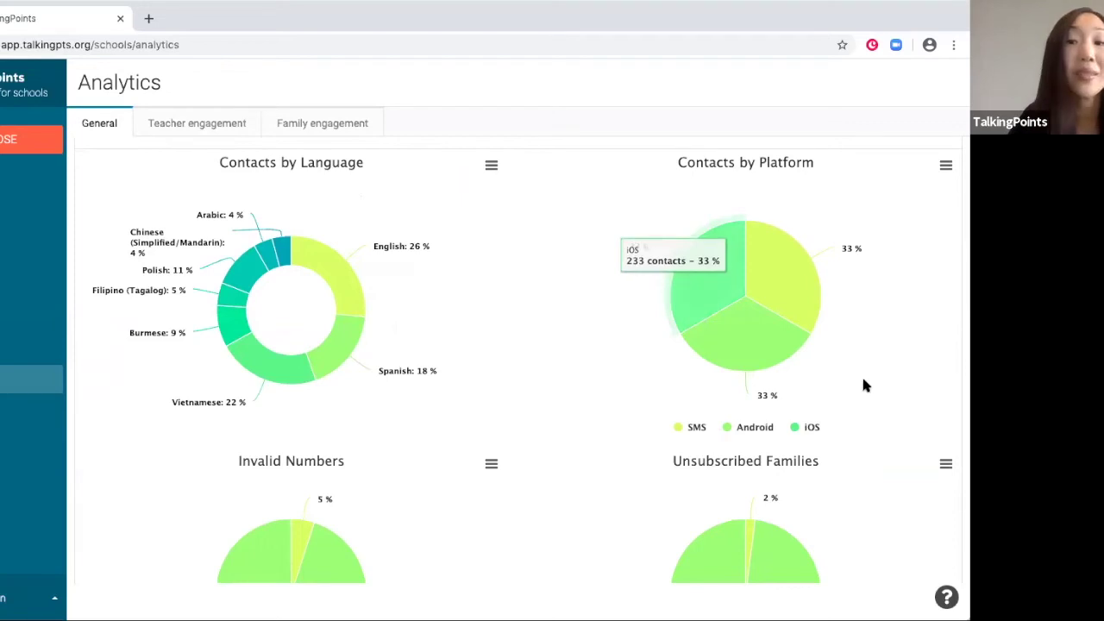
{"action": "scroll", "coordinate": [865, 386], "scroll_direction": "down", "scroll_amount": 1}
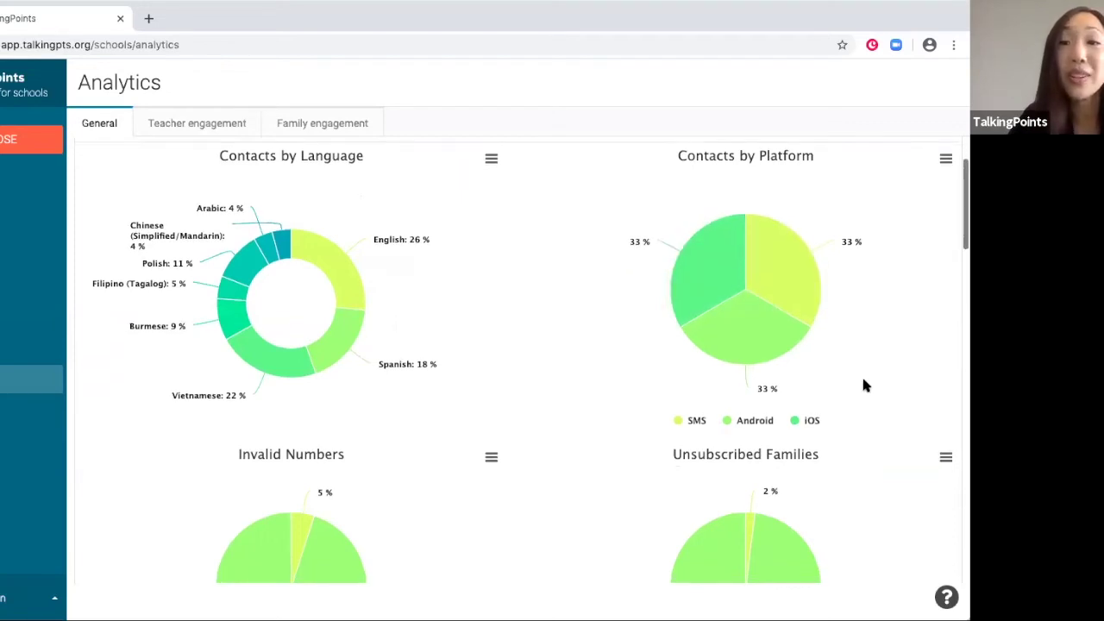
{"action": "scroll", "coordinate": [865, 386], "scroll_direction": "down", "scroll_amount": 2}
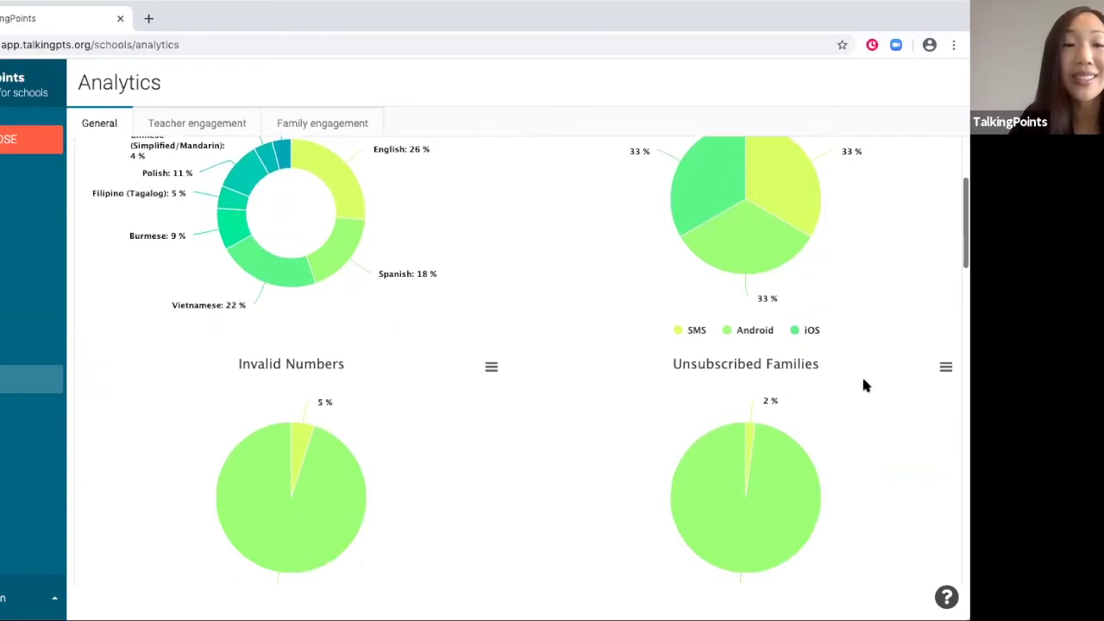
{"action": "scroll", "coordinate": [865, 385], "scroll_direction": "down", "scroll_amount": 2}
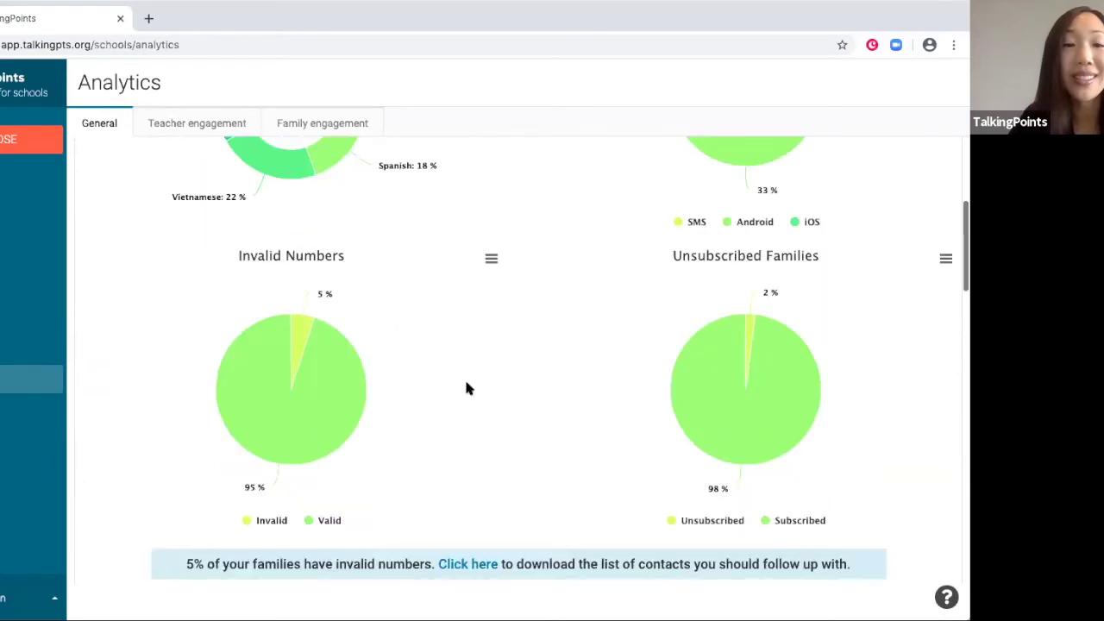
{"action": "scroll", "coordinate": [392, 388], "scroll_direction": "down", "scroll_amount": 2}
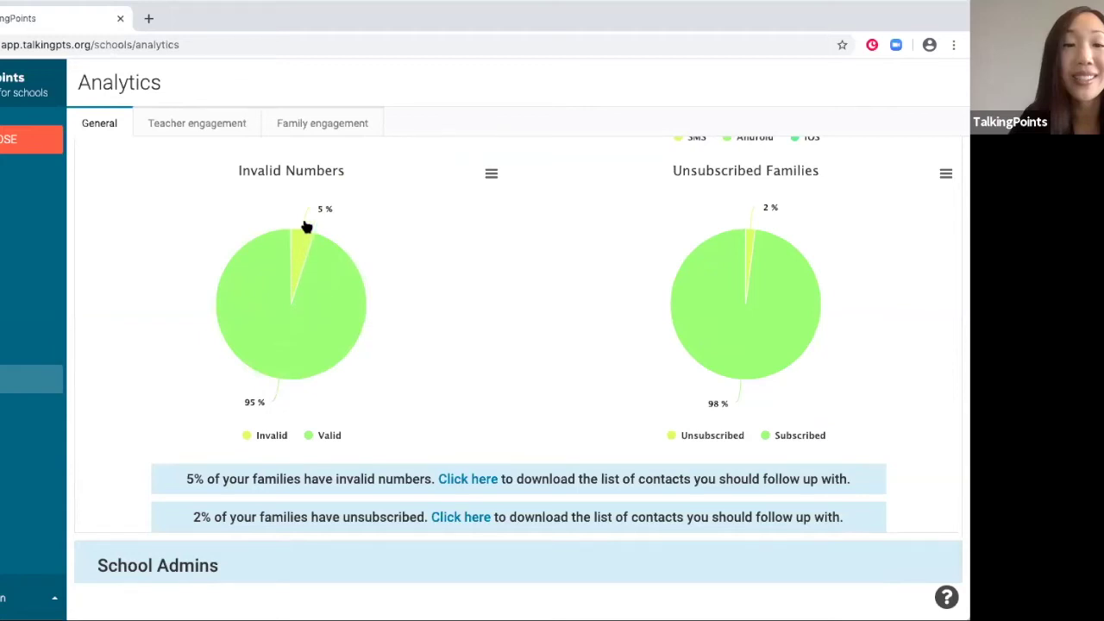
{"action": "mouse_move", "coordinate": [303, 240]}
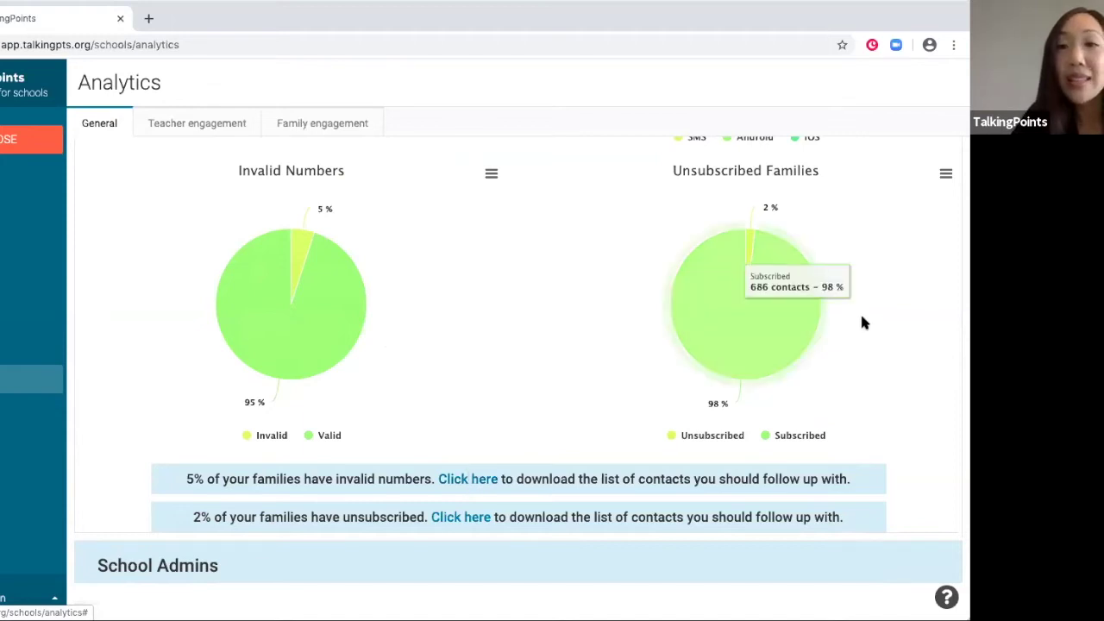
{"action": "scroll", "coordinate": [859, 319], "scroll_direction": "down", "scroll_amount": 1}
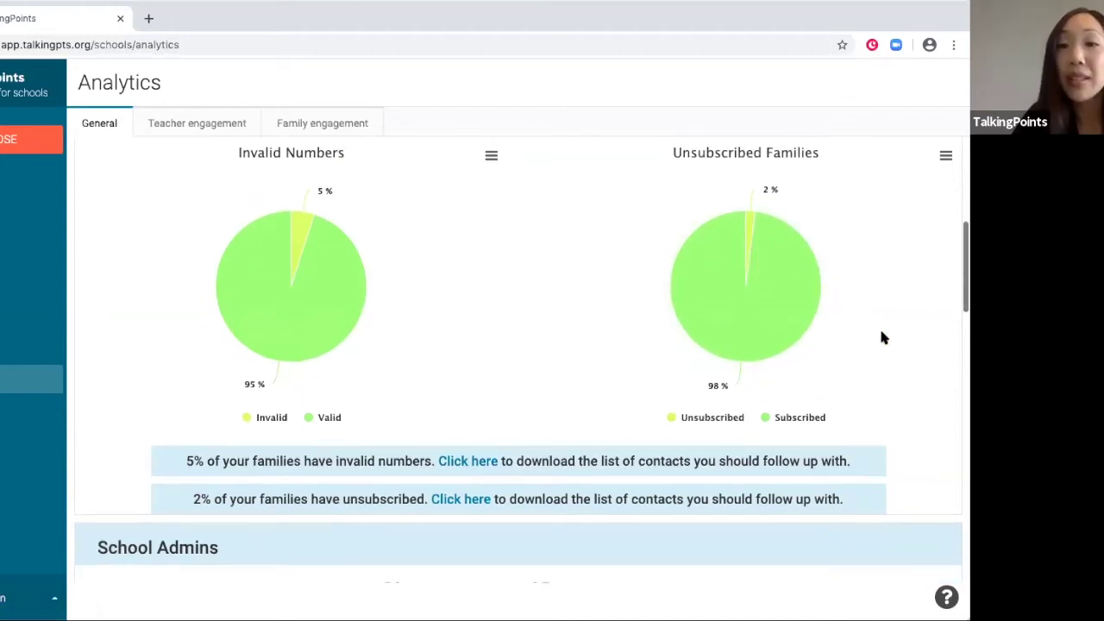
{"action": "mouse_move", "coordinate": [752, 221]}
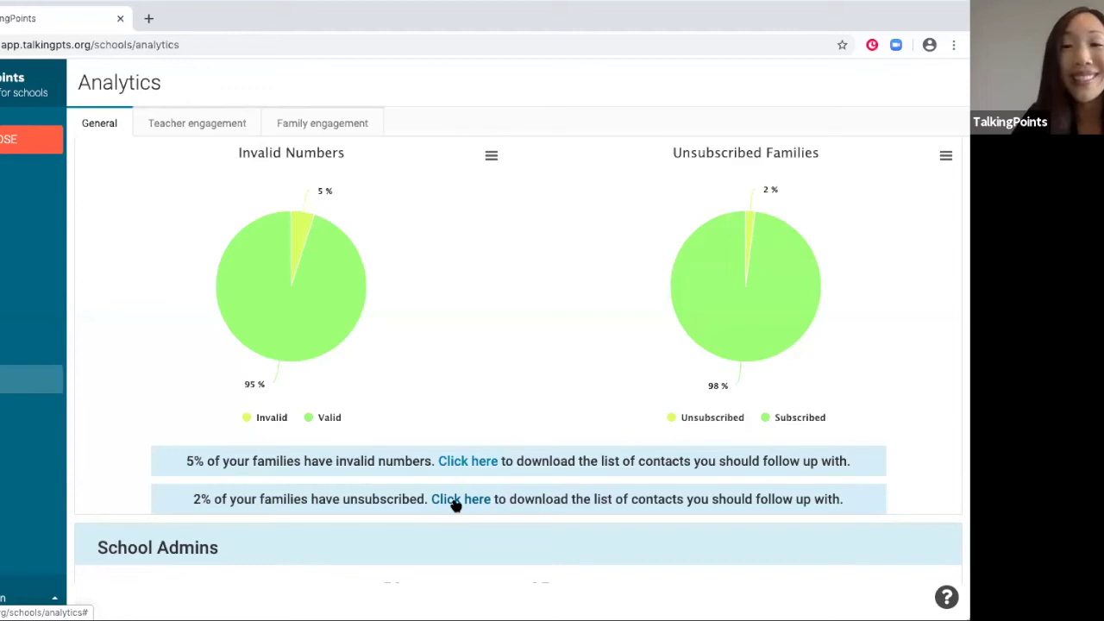
Step: Examine the School Admins section with its sent totals and the daily chart of messages and announcements
{"action": "scroll", "coordinate": [454, 505], "scroll_direction": "down", "scroll_amount": 3}
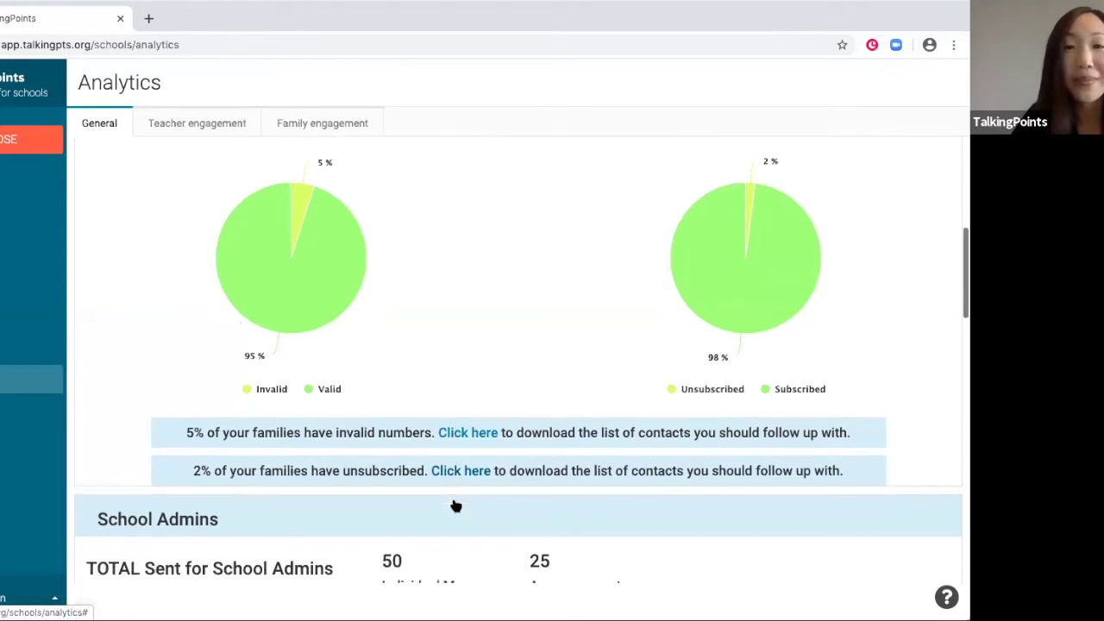
{"action": "scroll", "coordinate": [454, 506], "scroll_direction": "down", "scroll_amount": 1}
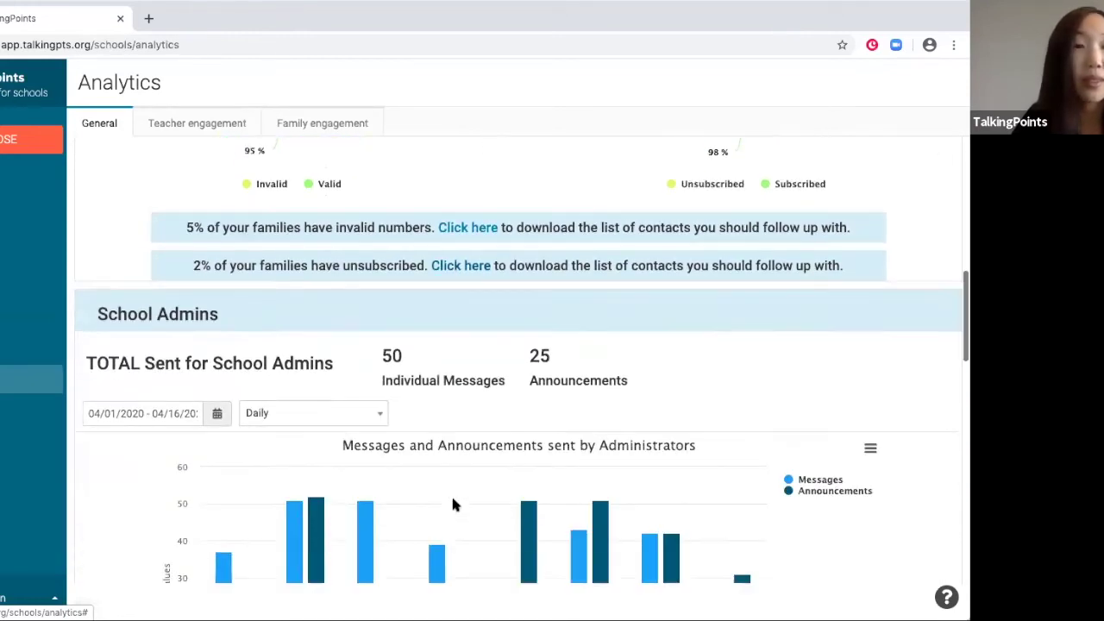
{"action": "scroll", "coordinate": [455, 505], "scroll_direction": "down", "scroll_amount": 1}
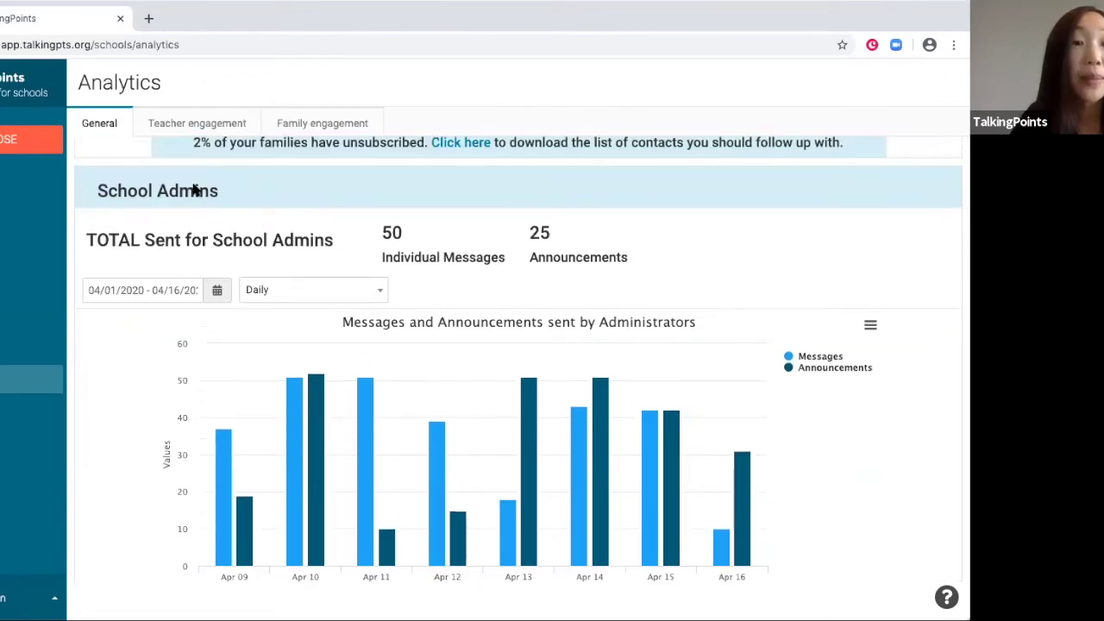
{"action": "scroll", "coordinate": [192, 250], "scroll_direction": "down", "scroll_amount": 1}
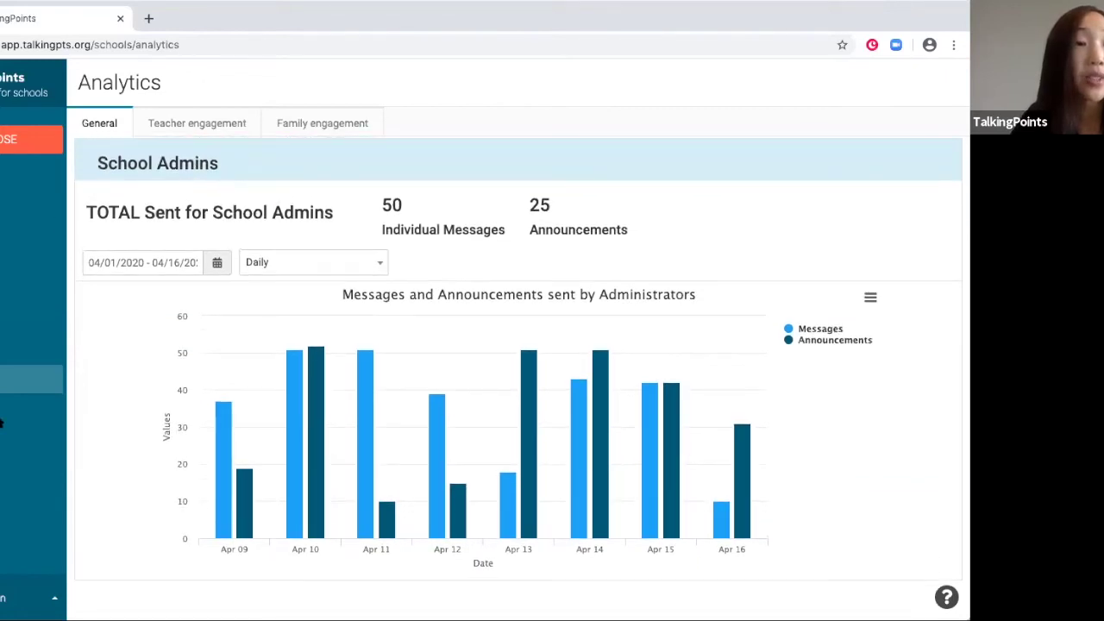
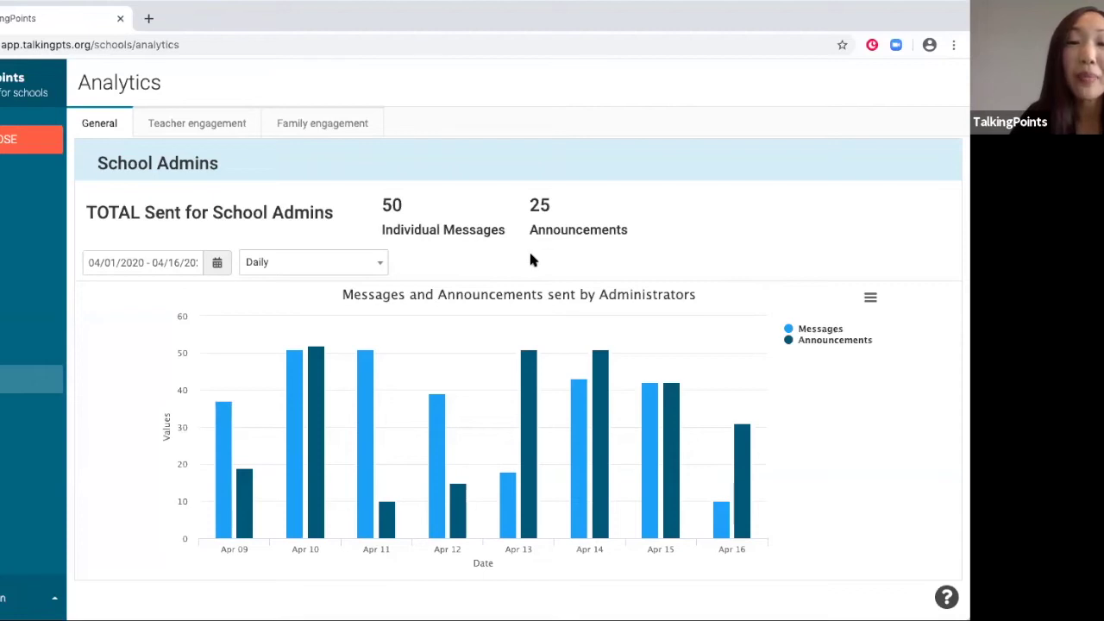
{"action": "scroll", "coordinate": [530, 258], "scroll_direction": "down", "scroll_amount": 1}
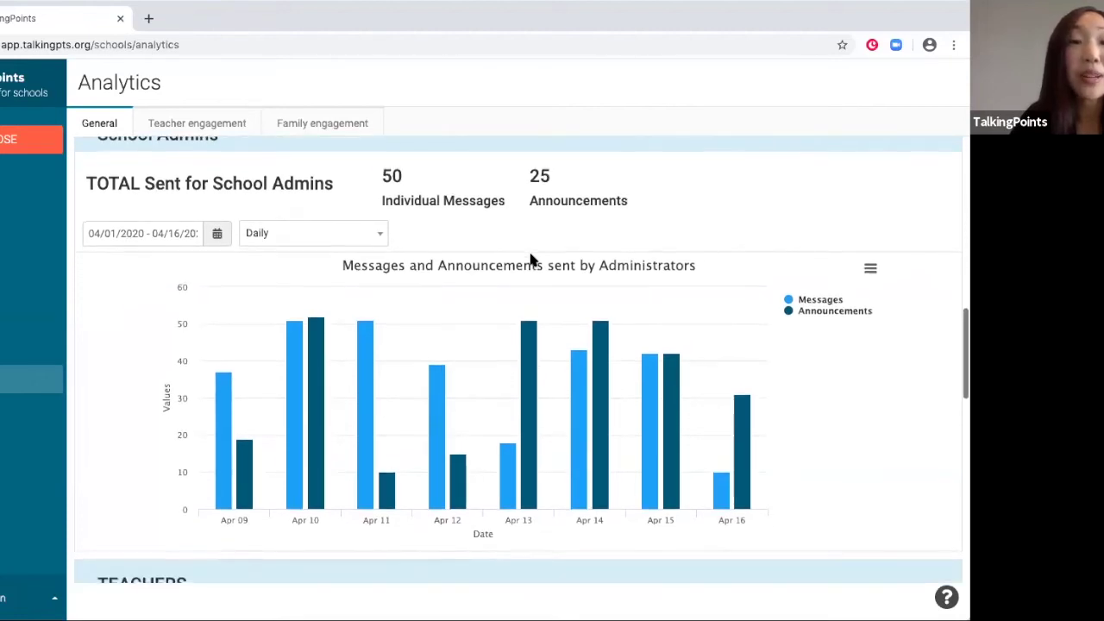
{"action": "scroll", "coordinate": [523, 255], "scroll_direction": "up", "scroll_amount": 1}
{"action": "scroll", "coordinate": [526, 266], "scroll_direction": "up", "scroll_amount": 1}
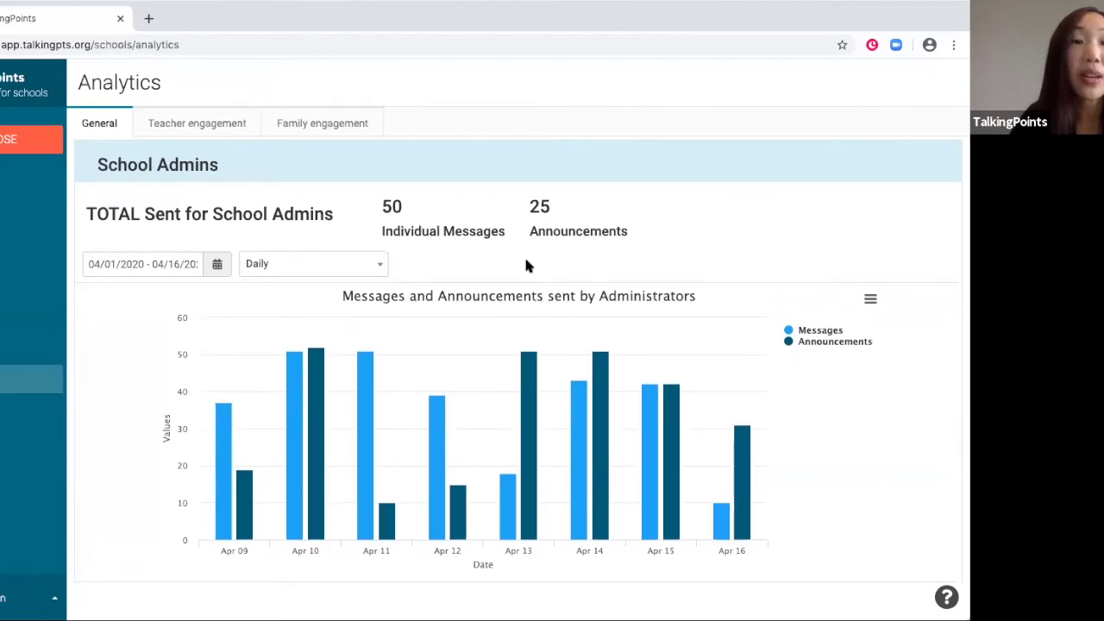
Step: Browse the preset date ranges for the School Admins chart and close the list without choosing one
{"action": "left_click", "coordinate": [133, 267]}
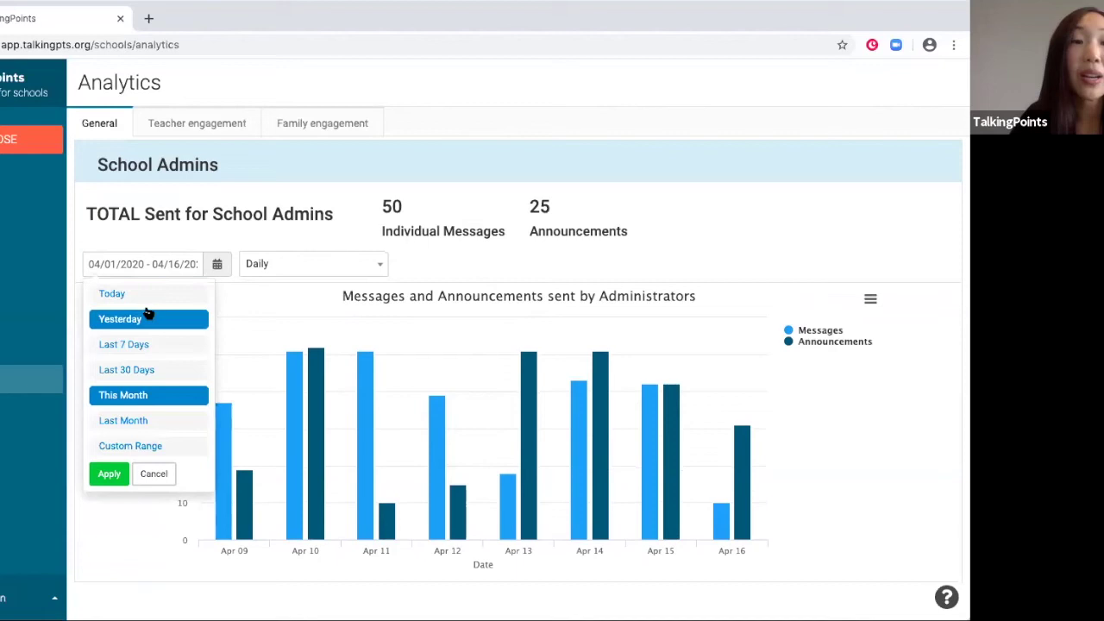
{"action": "scroll", "coordinate": [167, 293], "scroll_direction": "down", "scroll_amount": 1}
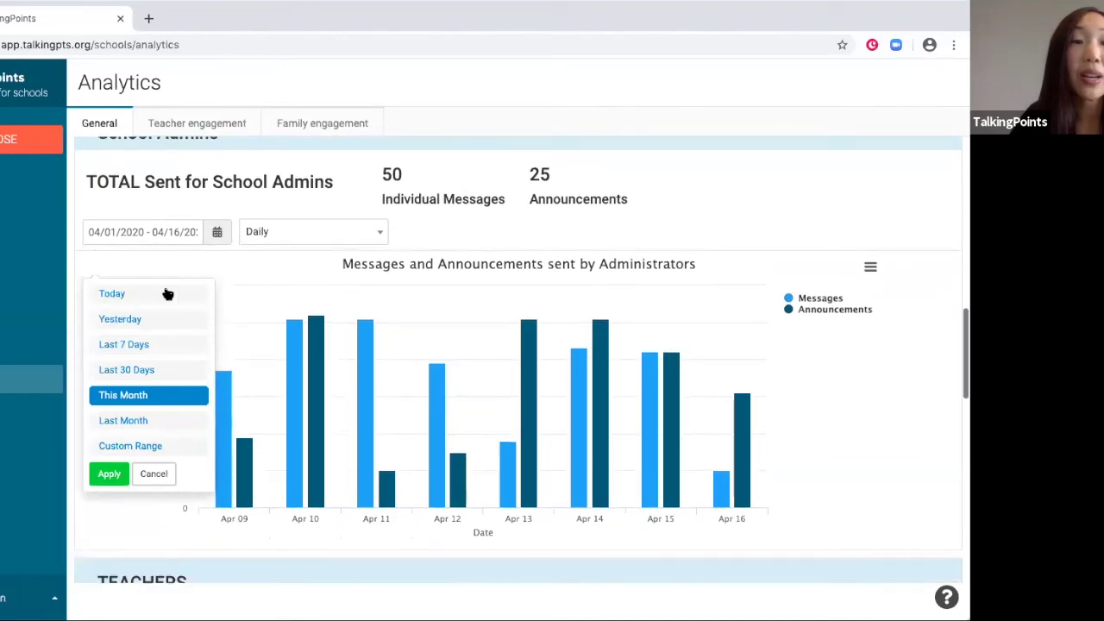
{"action": "scroll", "coordinate": [169, 299], "scroll_direction": "up", "scroll_amount": 1}
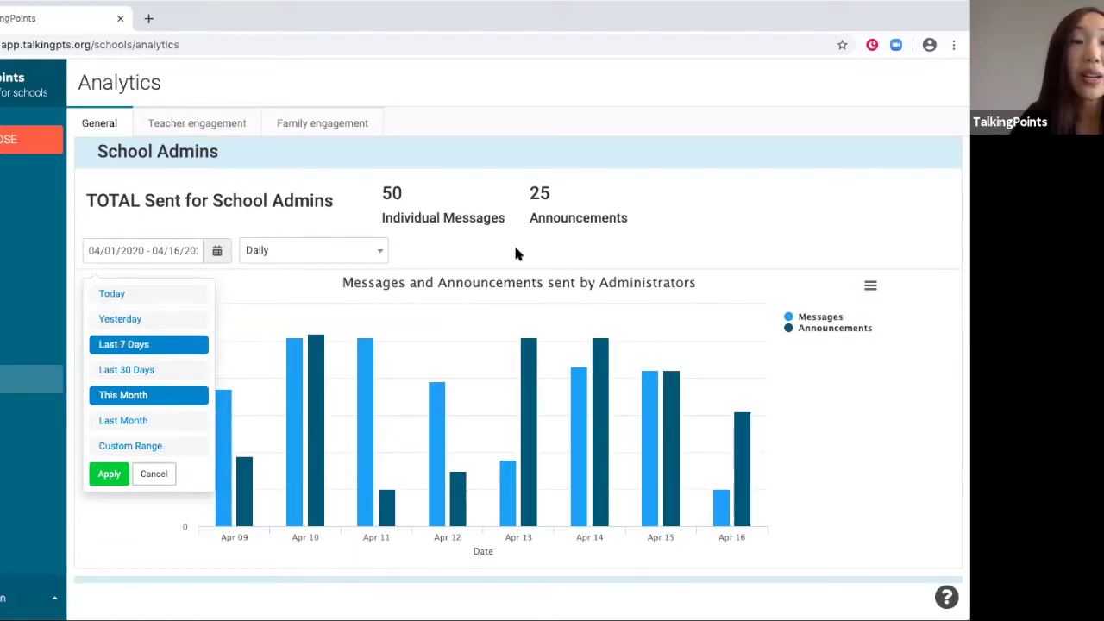
{"action": "mouse_move", "coordinate": [332, 308]}
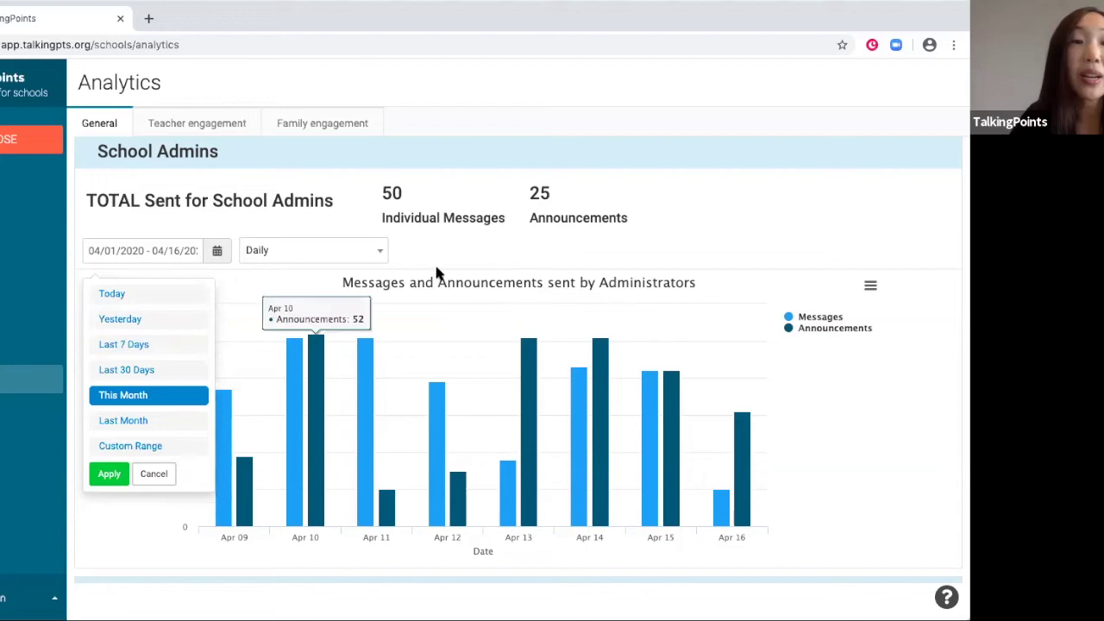
{"action": "left_click", "coordinate": [330, 304]}
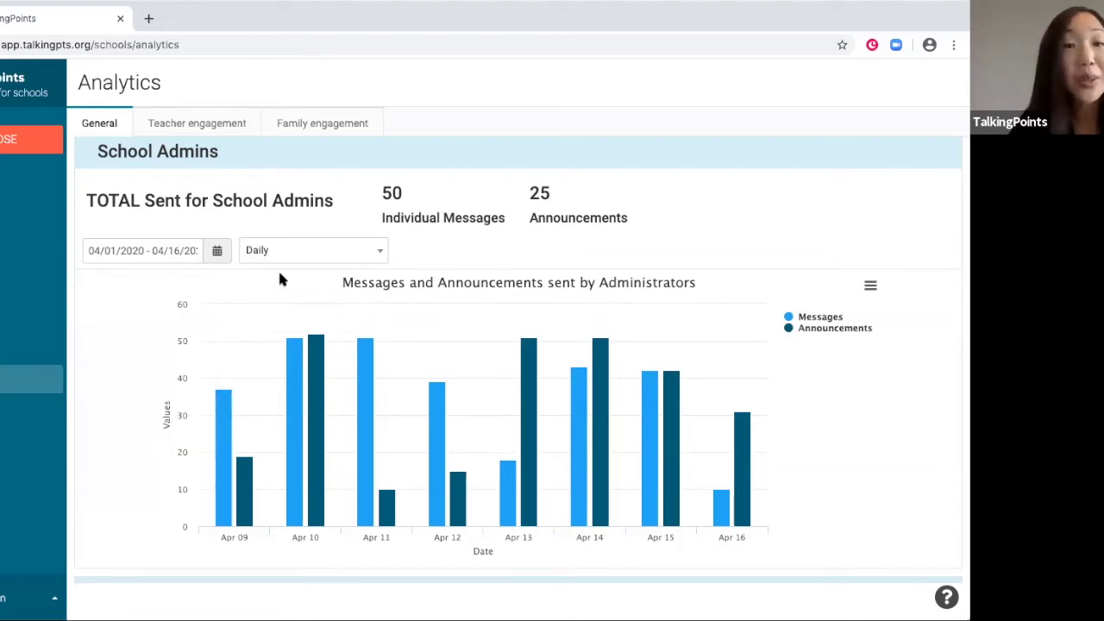
Step: Set the School Admins chart to the last 30 days and switch its grouping to weekly, then to monthly
{"action": "left_click", "coordinate": [142, 250]}
{"action": "left_click", "coordinate": [145, 359]}
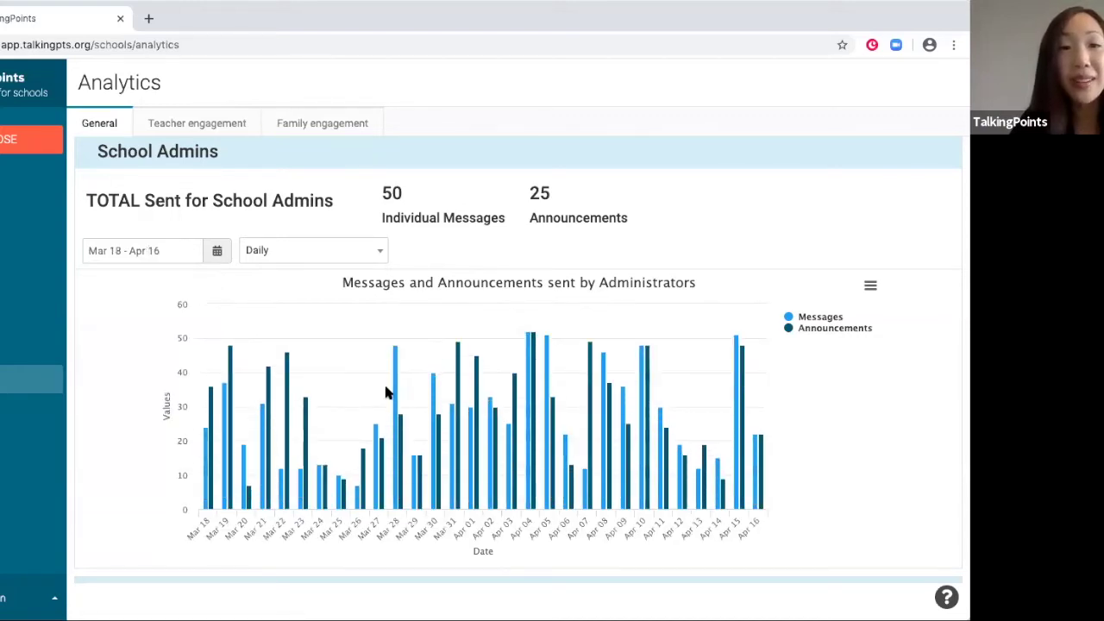
{"action": "left_click", "coordinate": [380, 251]}
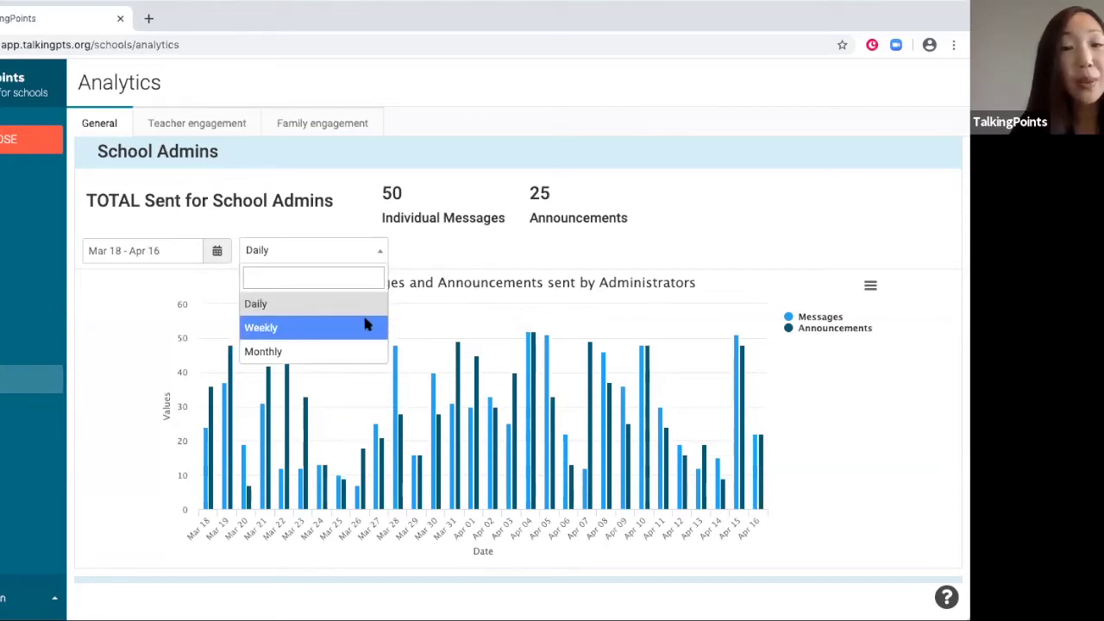
{"action": "left_click", "coordinate": [365, 326]}
{"action": "left_click", "coordinate": [377, 253]}
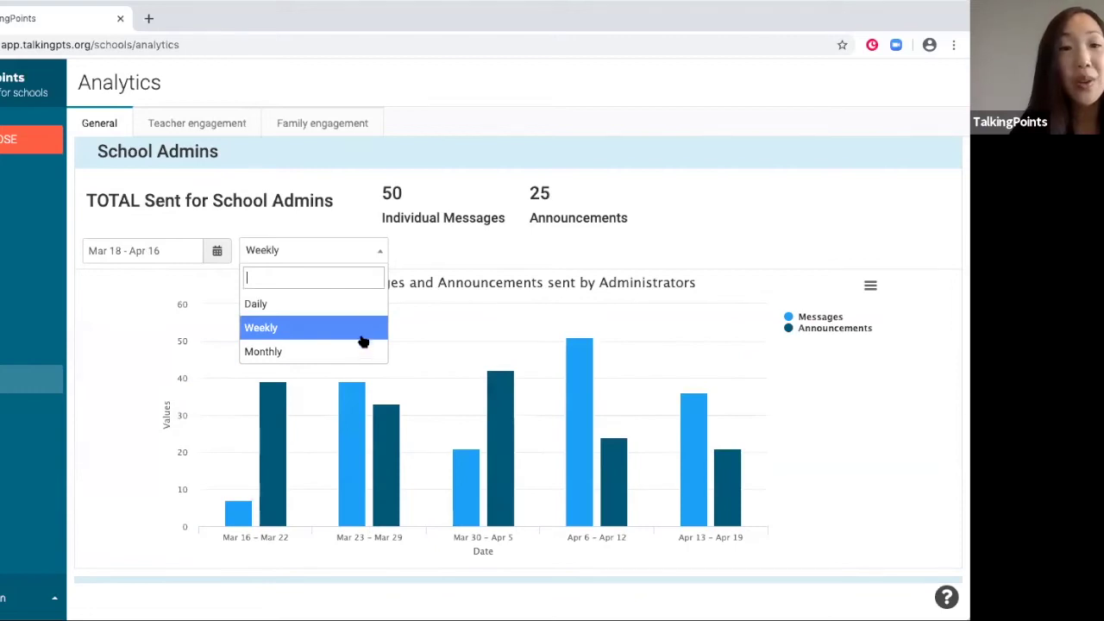
{"action": "left_click", "coordinate": [361, 348]}
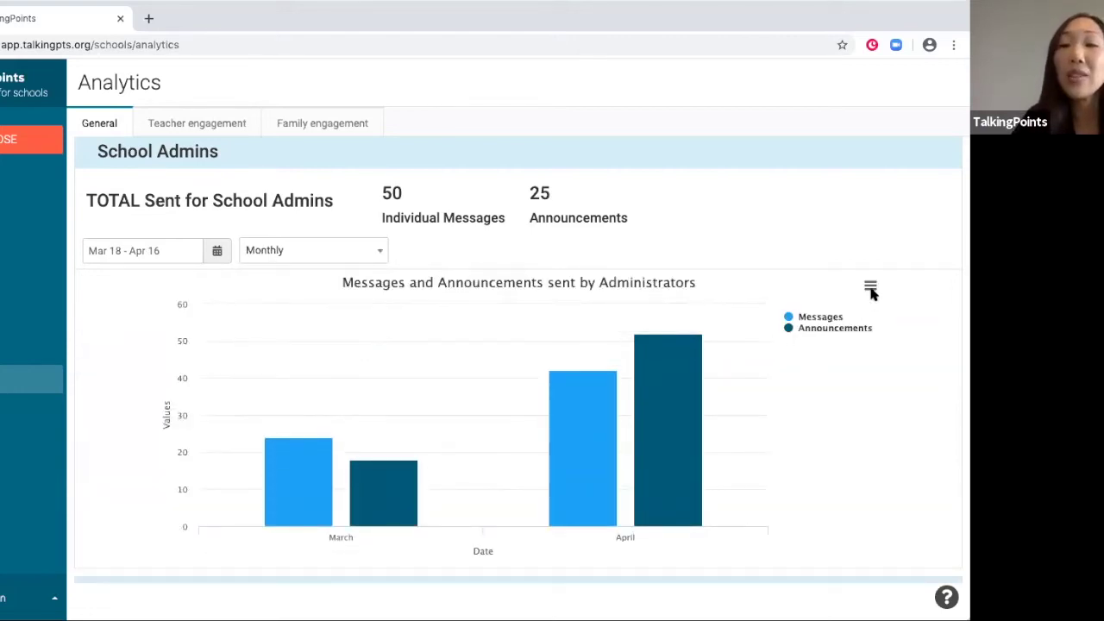
{"action": "left_click", "coordinate": [871, 288]}
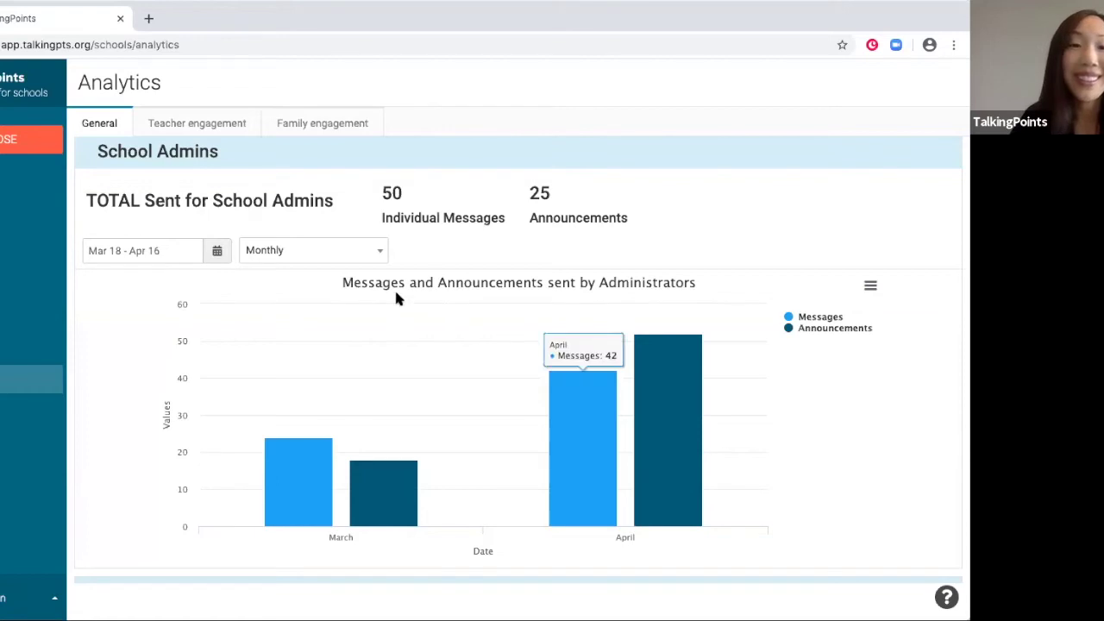
Step: Examine the Teachers section with its sent totals and the daily chart of messages and announcements
{"action": "scroll", "coordinate": [398, 299], "scroll_direction": "down", "scroll_amount": 1}
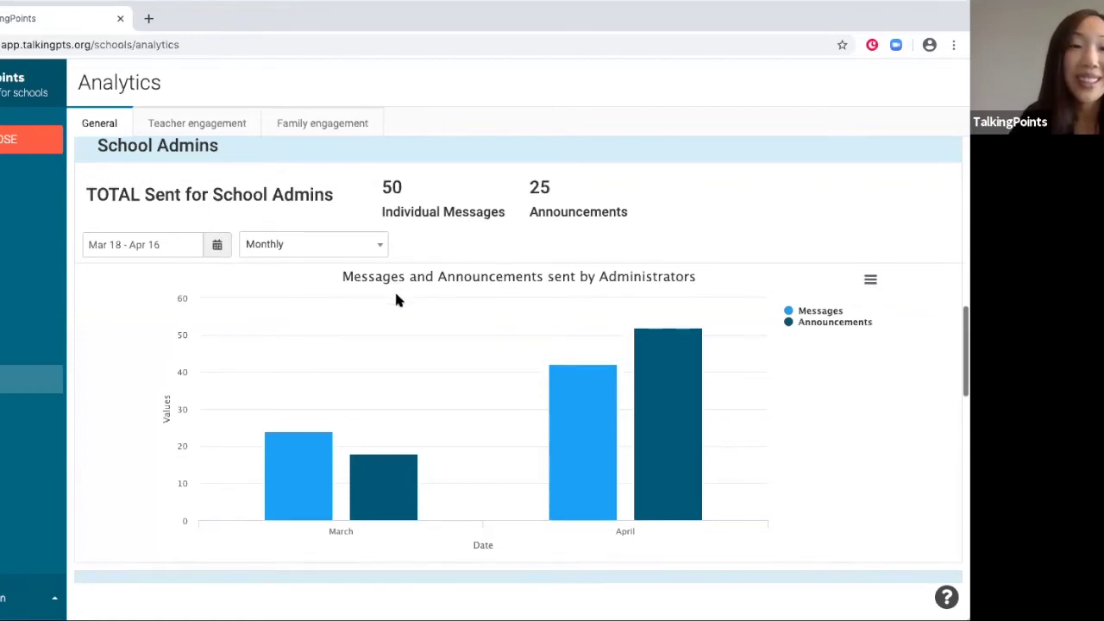
{"action": "scroll", "coordinate": [396, 299], "scroll_direction": "down", "scroll_amount": 3}
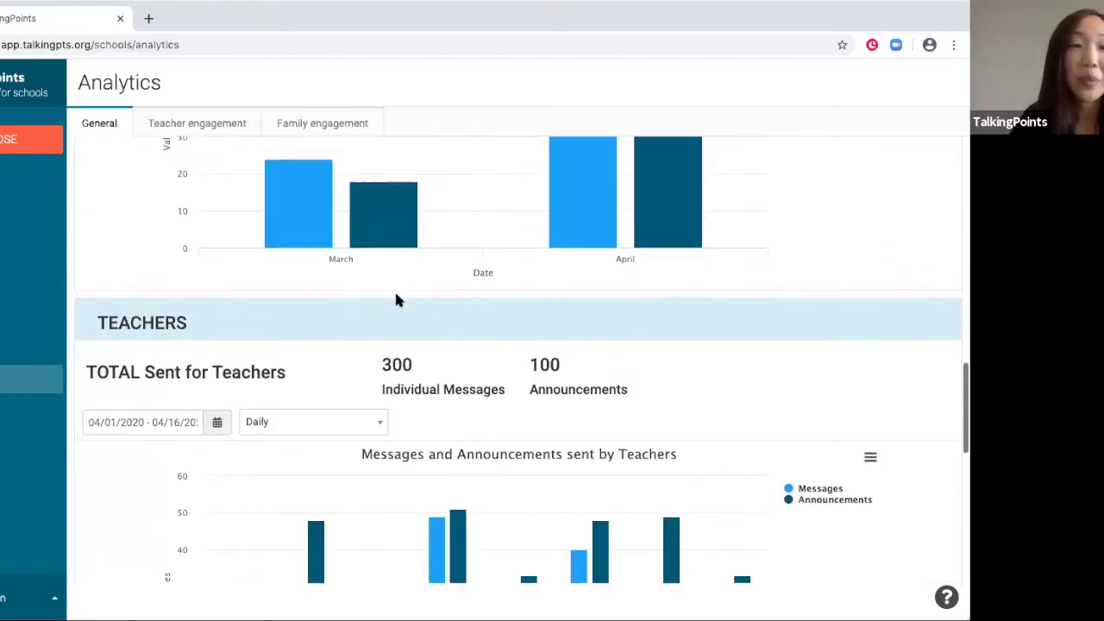
{"action": "scroll", "coordinate": [396, 299], "scroll_direction": "down", "scroll_amount": 2}
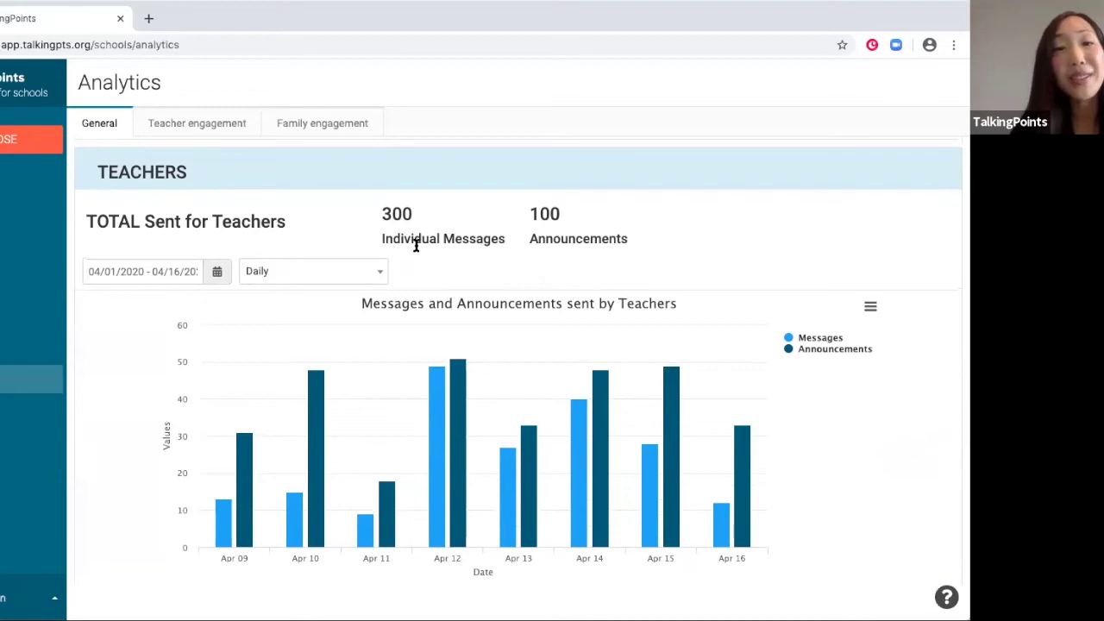
Step: Set the Teachers chart to the last 30 days and view its download formats without choosing one
{"action": "left_click", "coordinate": [167, 274]}
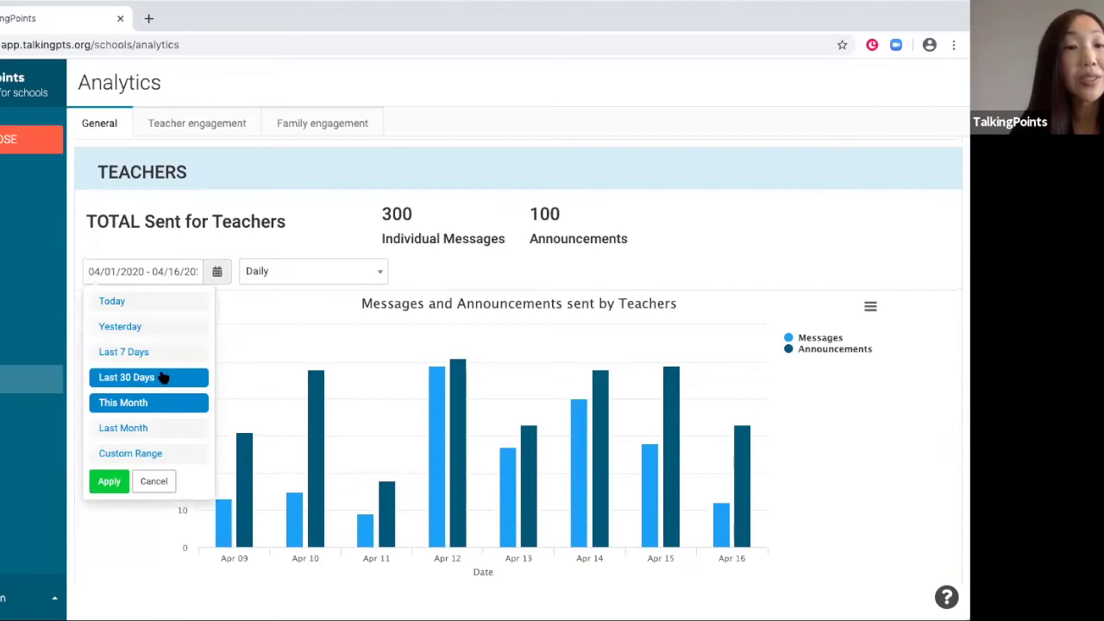
{"action": "left_click", "coordinate": [163, 377]}
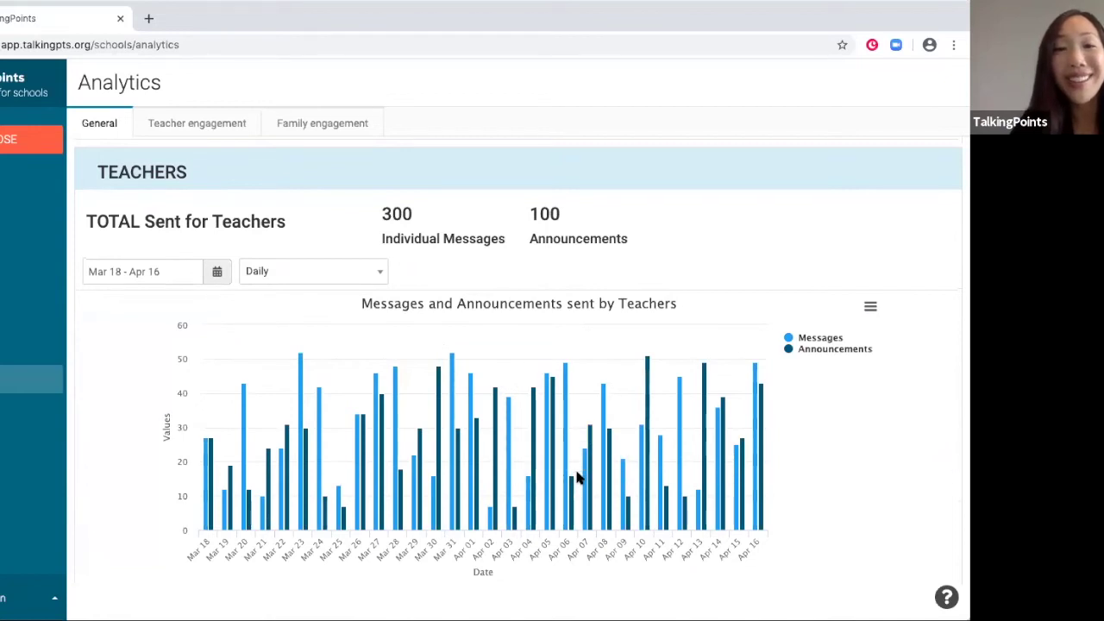
{"action": "left_click", "coordinate": [872, 309]}
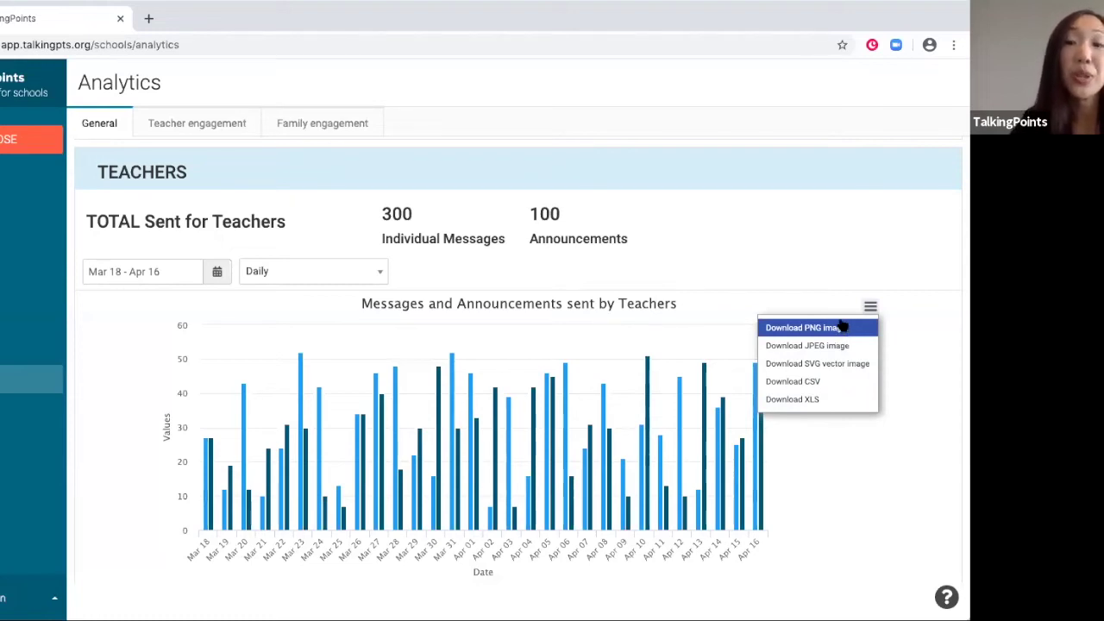
{"action": "left_click", "coordinate": [802, 274]}
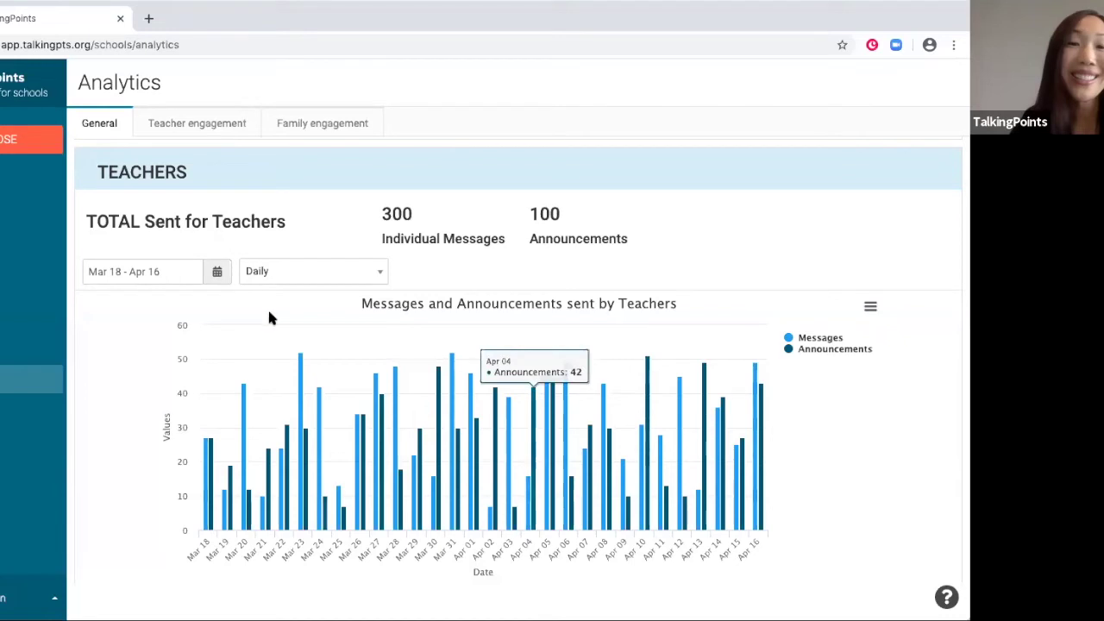
Step: Highlight the Individual Messages label in the Families totals and set the Families chart to the last 30 days
{"action": "scroll", "coordinate": [269, 318], "scroll_direction": "down", "scroll_amount": 5}
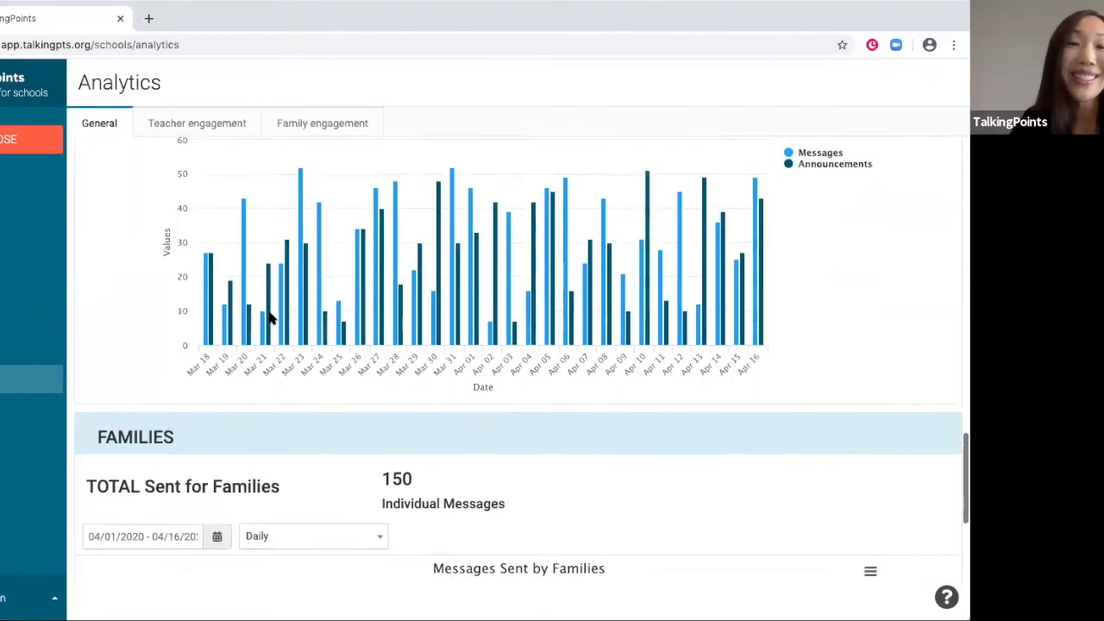
{"action": "scroll", "coordinate": [269, 318], "scroll_direction": "down", "scroll_amount": 1}
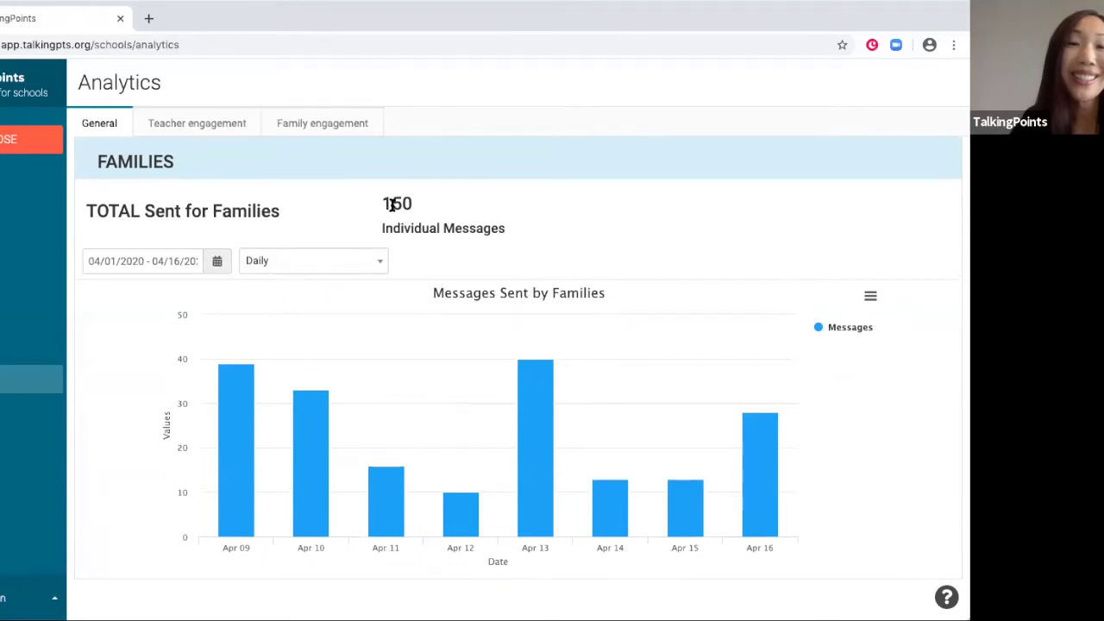
{"action": "left_click_drag", "start_coordinate": [507, 230], "coordinate": [383, 238]}
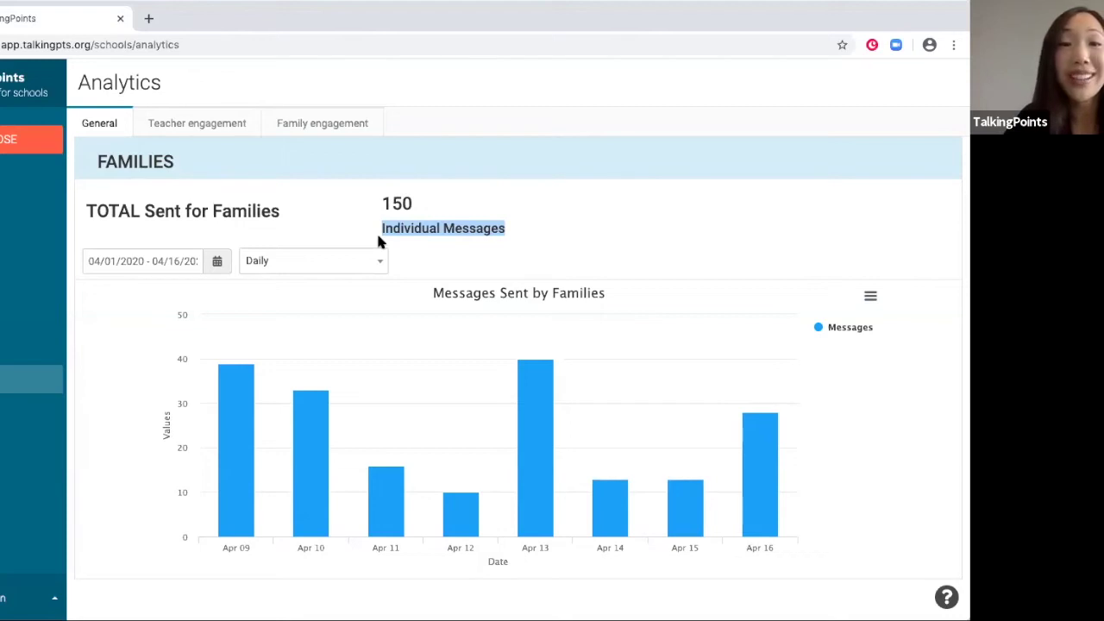
{"action": "left_click", "coordinate": [505, 229]}
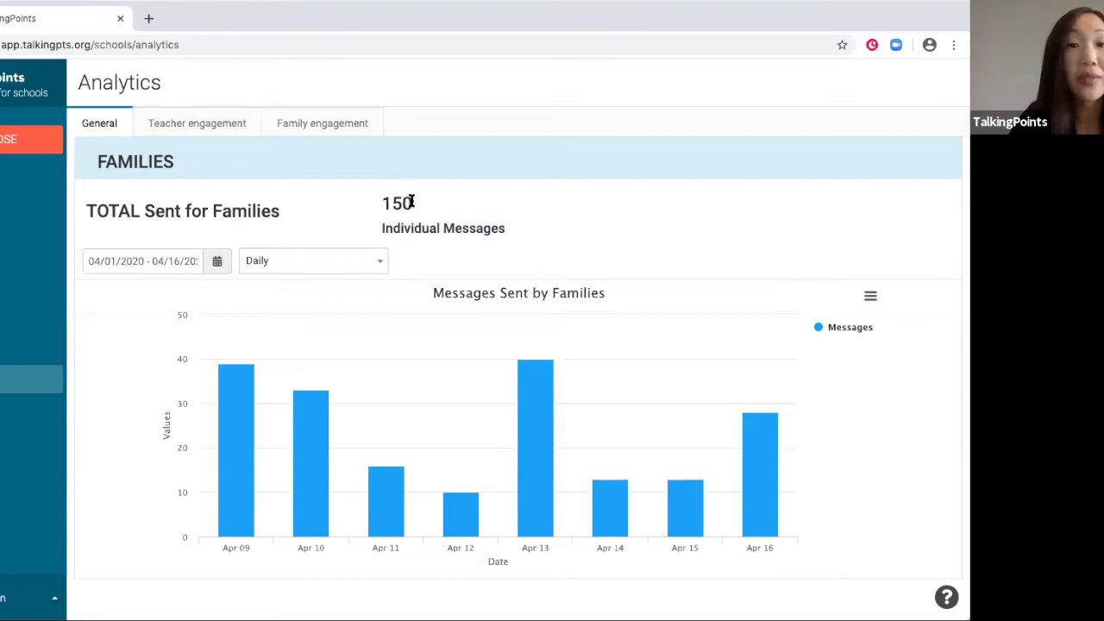
{"action": "left_click", "coordinate": [184, 261]}
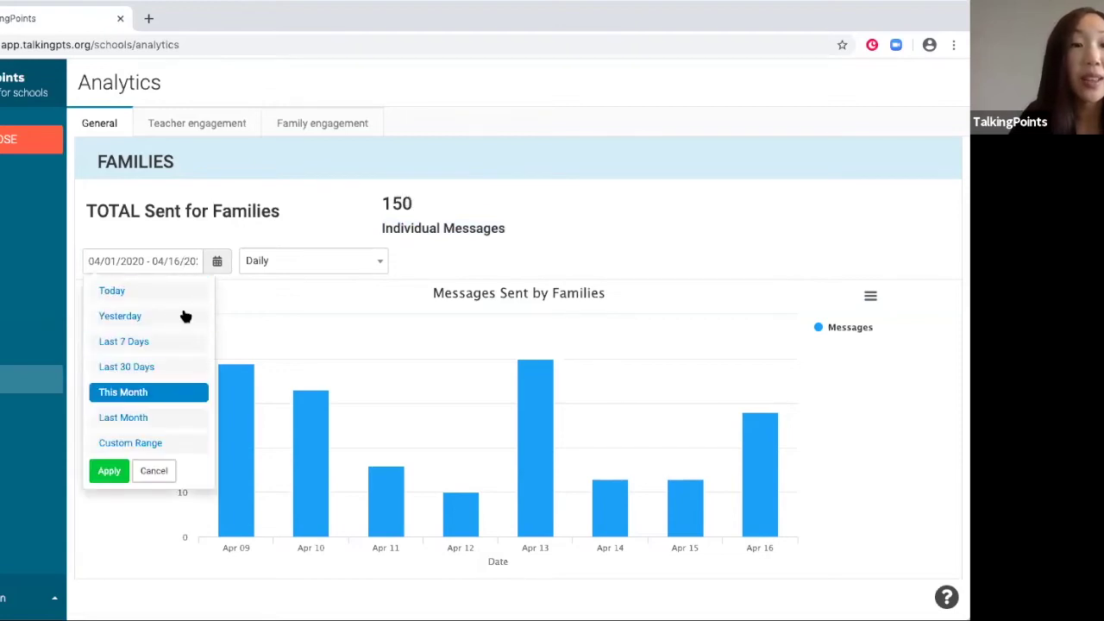
{"action": "left_click", "coordinate": [148, 367]}
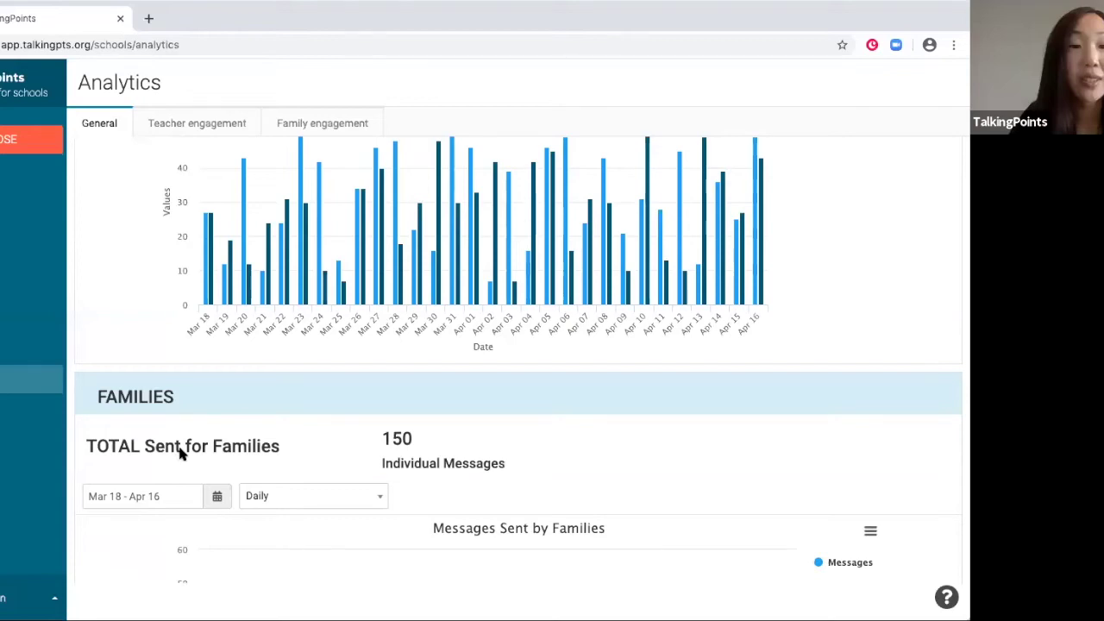
{"action": "scroll", "coordinate": [181, 455], "scroll_direction": "down", "scroll_amount": 3}
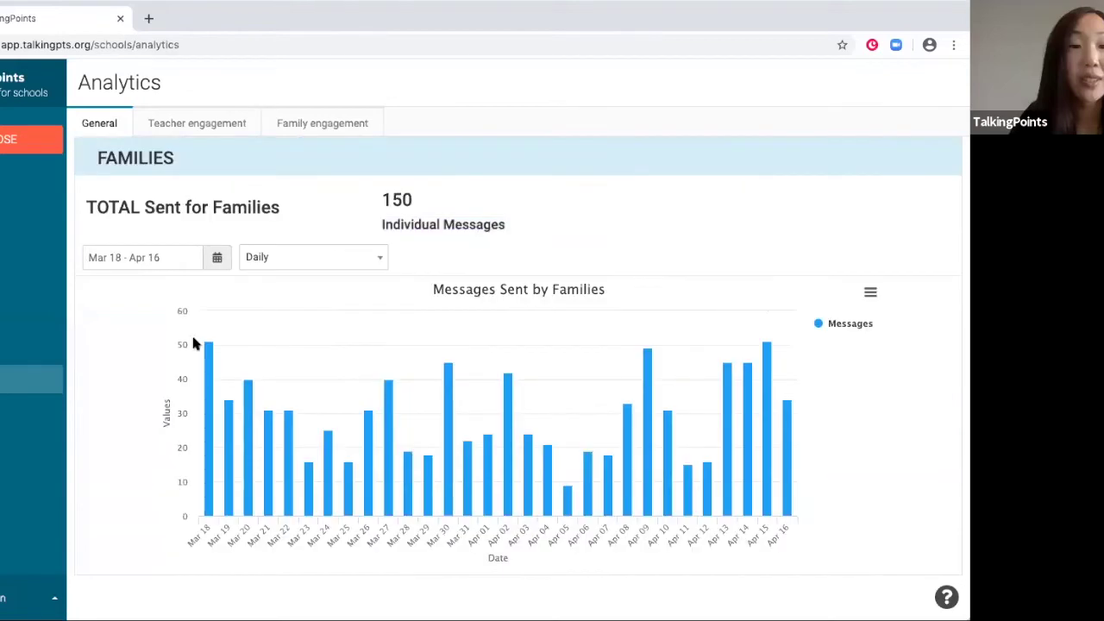
Step: View the grouping choices and the download formats of the Families chart without choosing any
{"action": "left_click", "coordinate": [278, 259]}
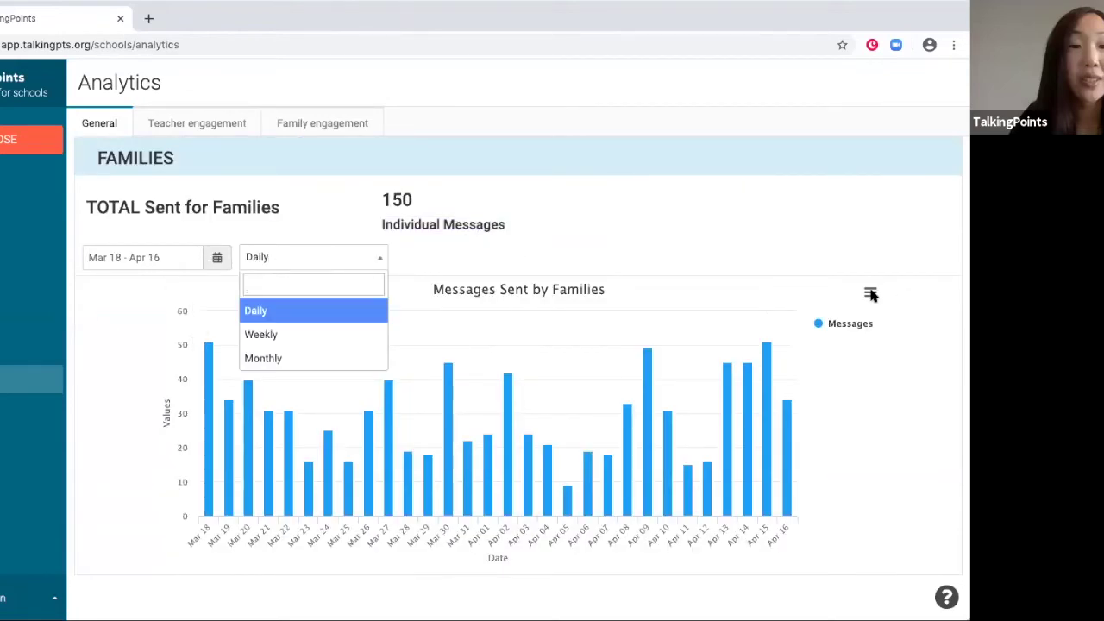
{"action": "left_click", "coordinate": [803, 362]}
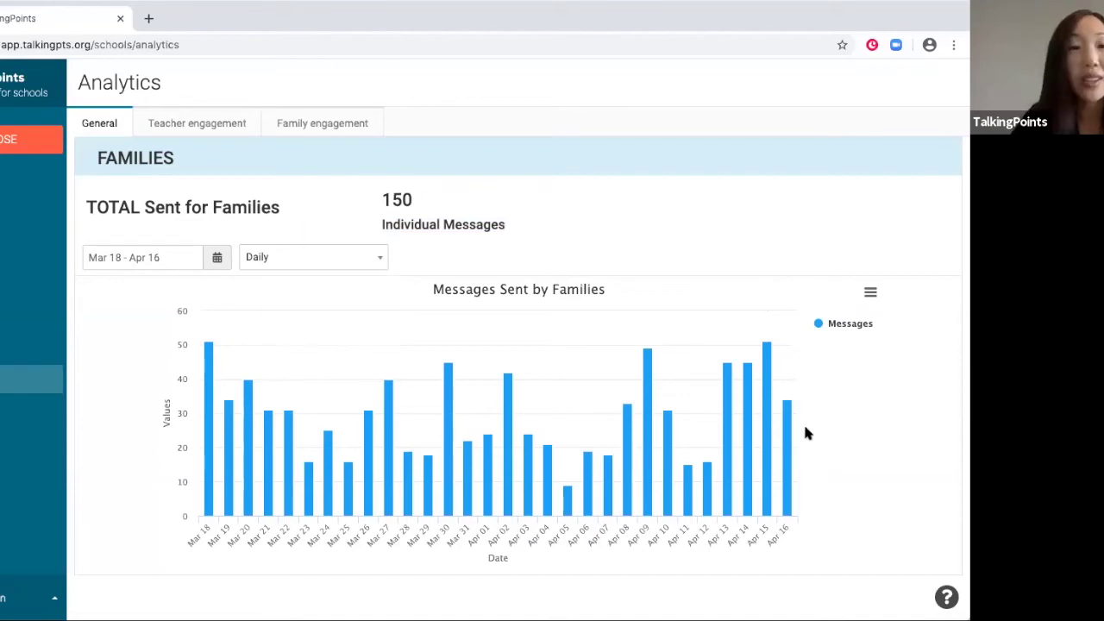
{"action": "left_click", "coordinate": [870, 292]}
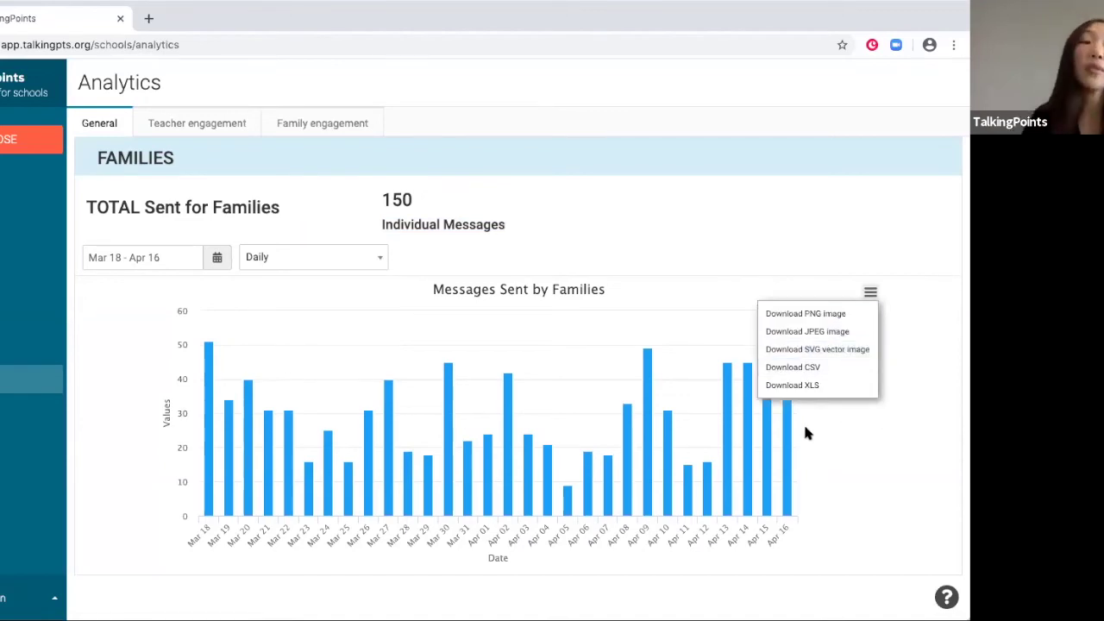
{"action": "left_click", "coordinate": [805, 433]}
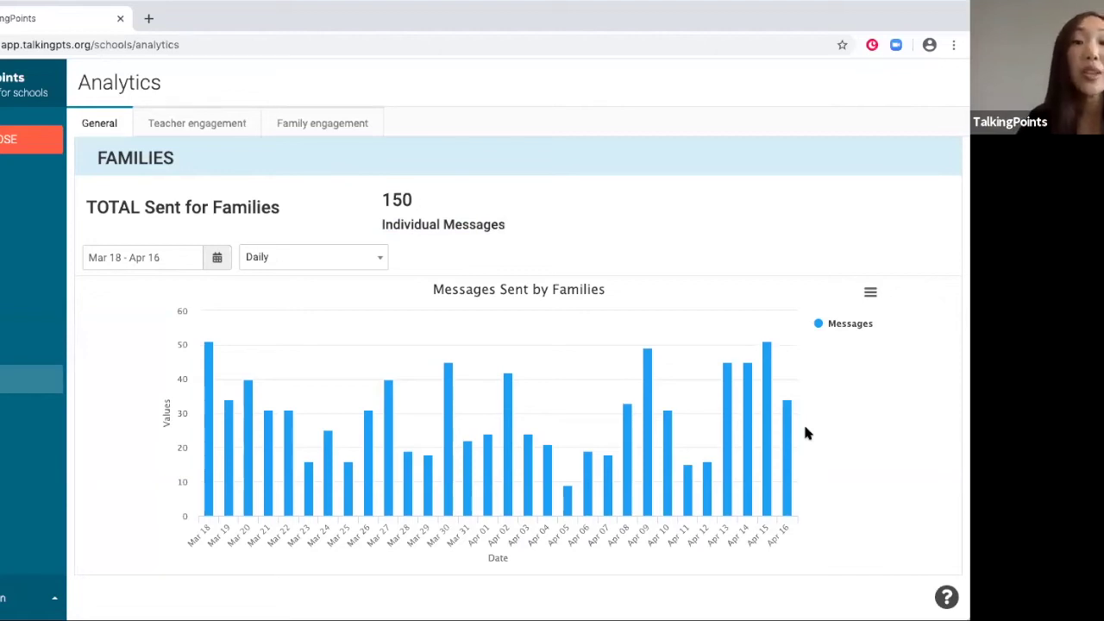
Step: Open the Teacher engagement analytics and set their date range to This Month
{"action": "left_click", "coordinate": [224, 130]}
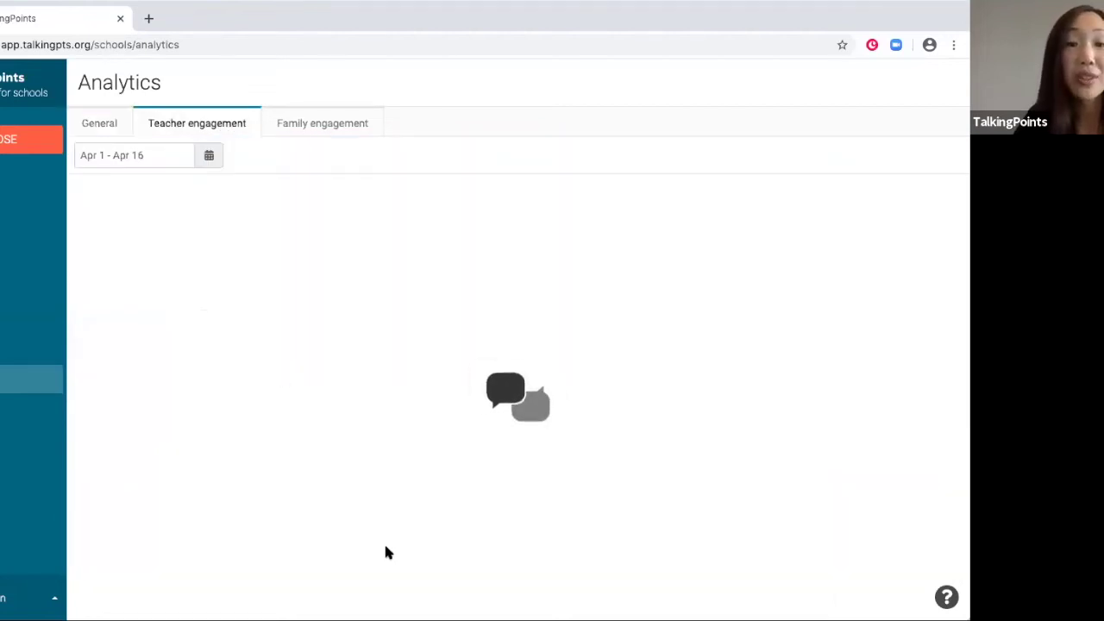
{"action": "left_click", "coordinate": [165, 155]}
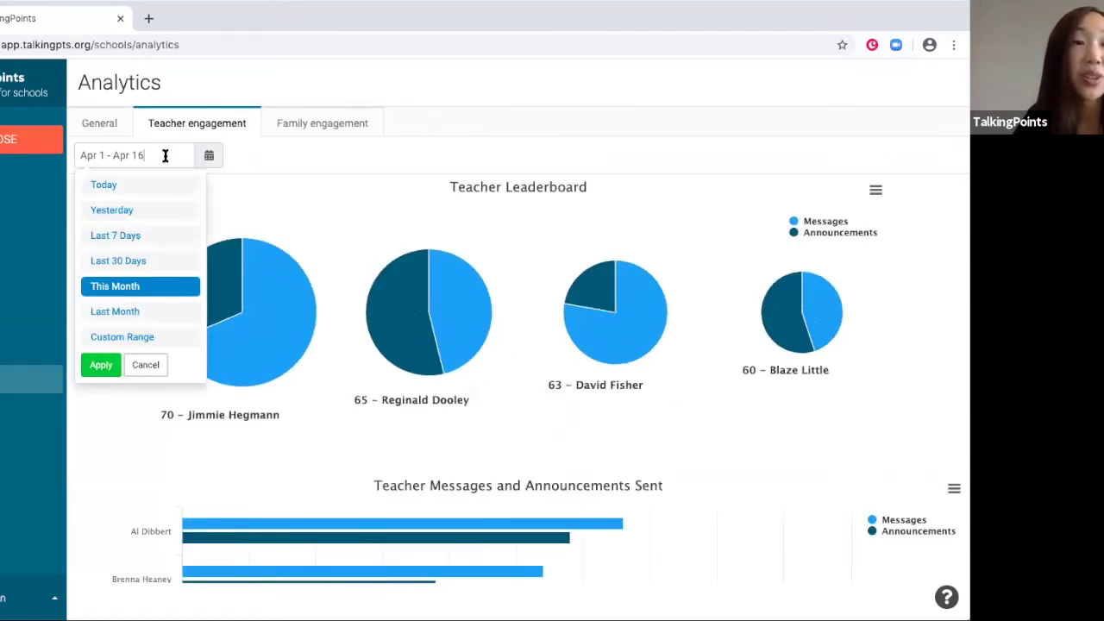
{"action": "left_click", "coordinate": [157, 214]}
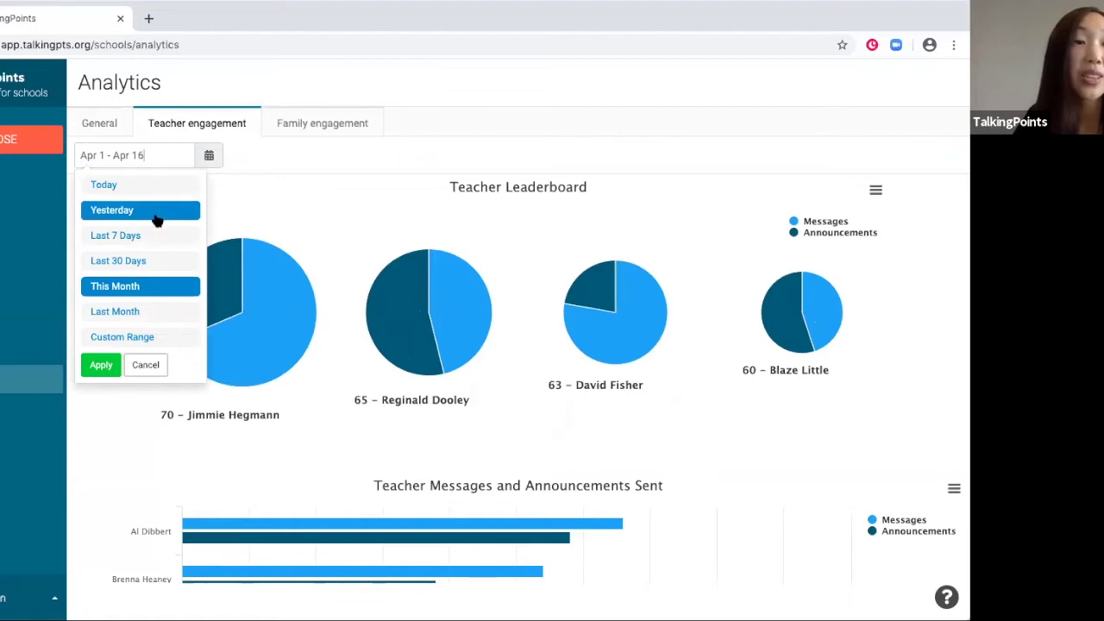
{"action": "left_click", "coordinate": [152, 285]}
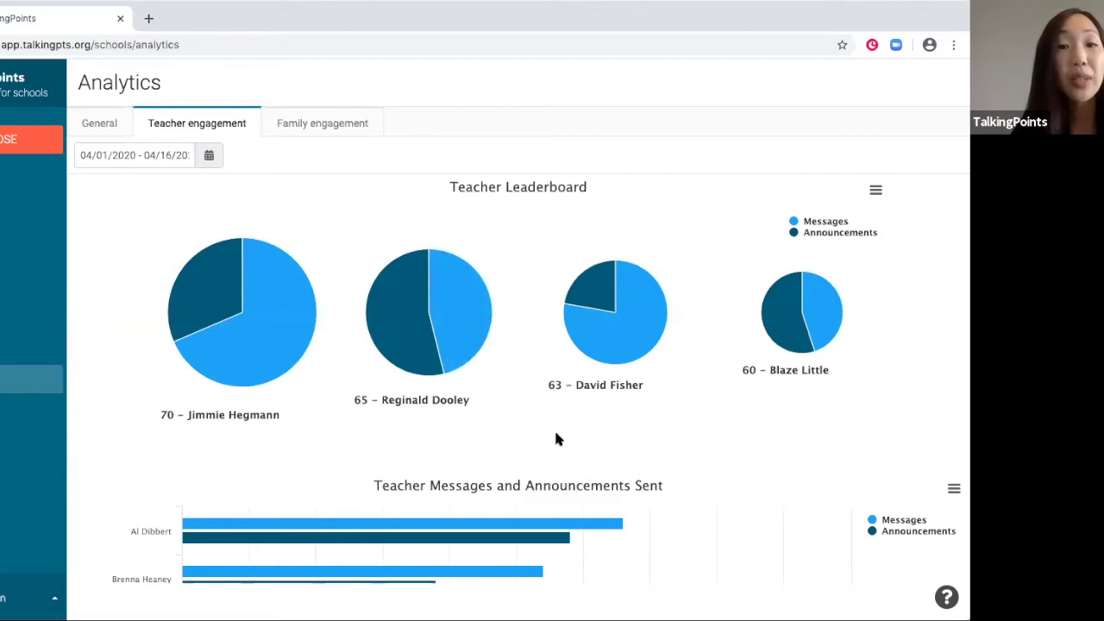
Step: Examine the Teacher Leaderboard and each teacher's bars in the Teacher Messages and Announcements Sent chart, including its export options
{"action": "scroll", "coordinate": [556, 433], "scroll_direction": "down", "scroll_amount": 1}
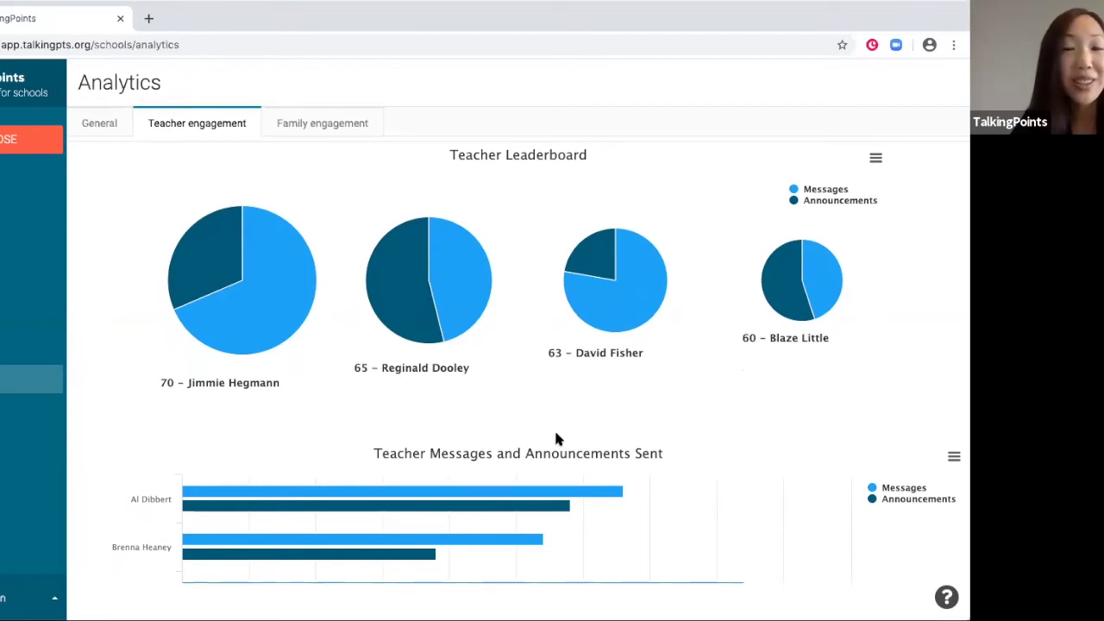
{"action": "scroll", "coordinate": [555, 438], "scroll_direction": "down", "scroll_amount": 3}
{"action": "scroll", "coordinate": [556, 438], "scroll_direction": "down", "scroll_amount": 1}
{"action": "mouse_move", "coordinate": [446, 192]}
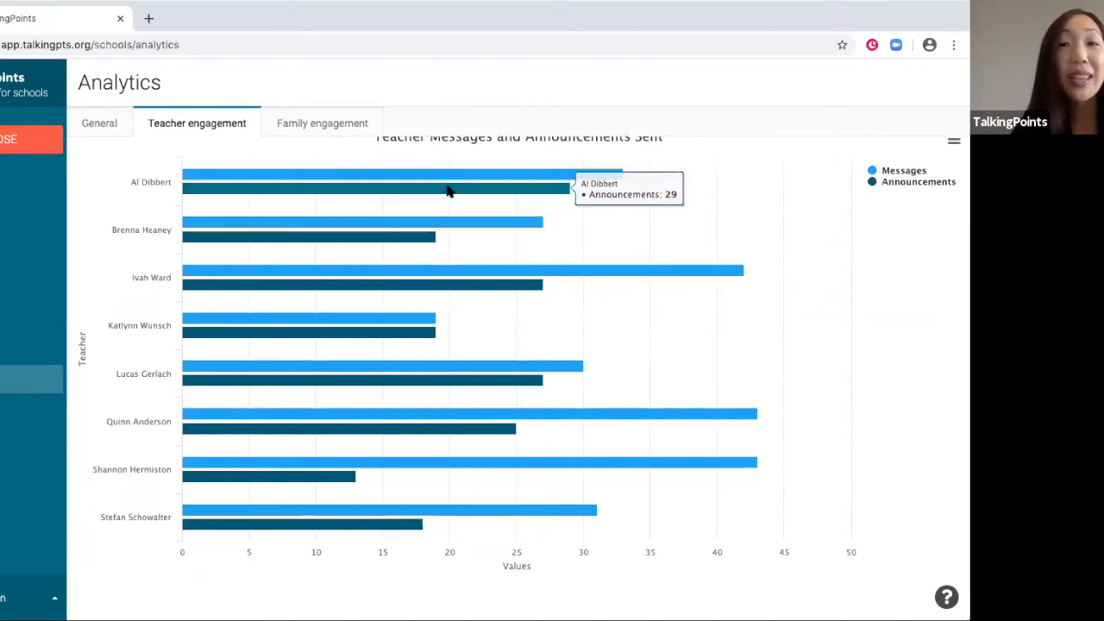
{"action": "scroll", "coordinate": [447, 192], "scroll_direction": "up", "scroll_amount": 1}
{"action": "scroll", "coordinate": [445, 197], "scroll_direction": "down", "scroll_amount": 1}
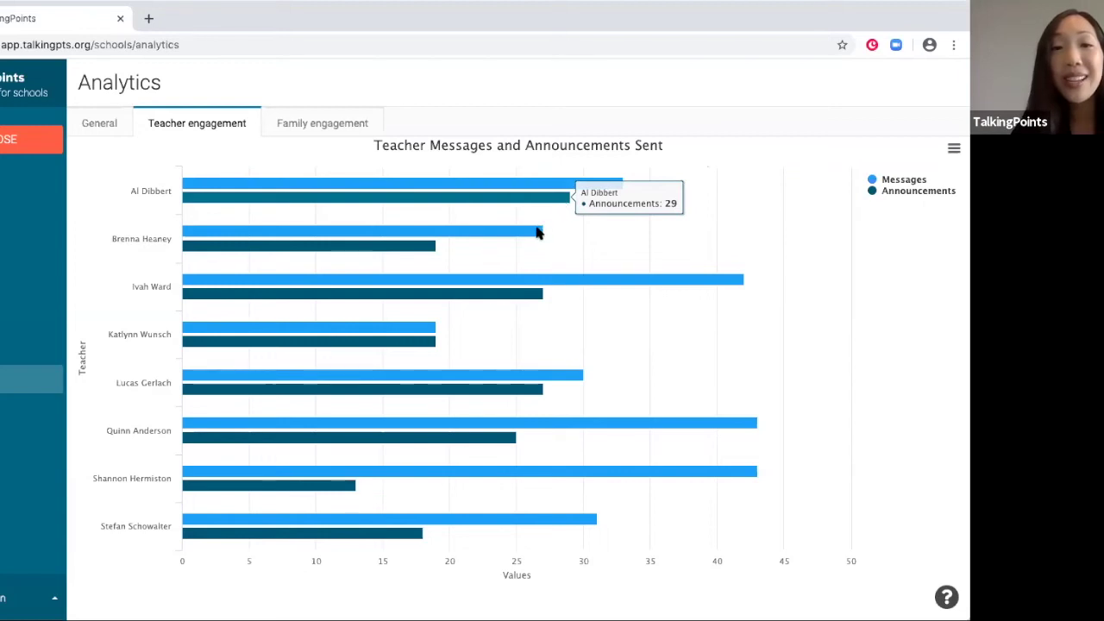
{"action": "mouse_move", "coordinate": [493, 239]}
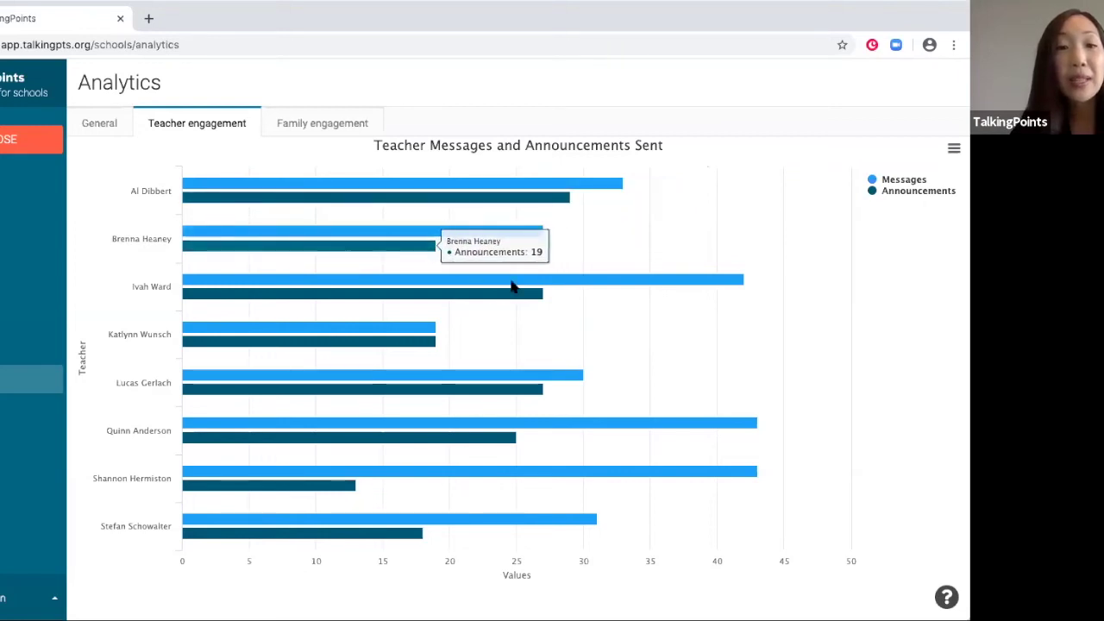
{"action": "mouse_move", "coordinate": [584, 273]}
{"action": "mouse_move", "coordinate": [536, 296]}
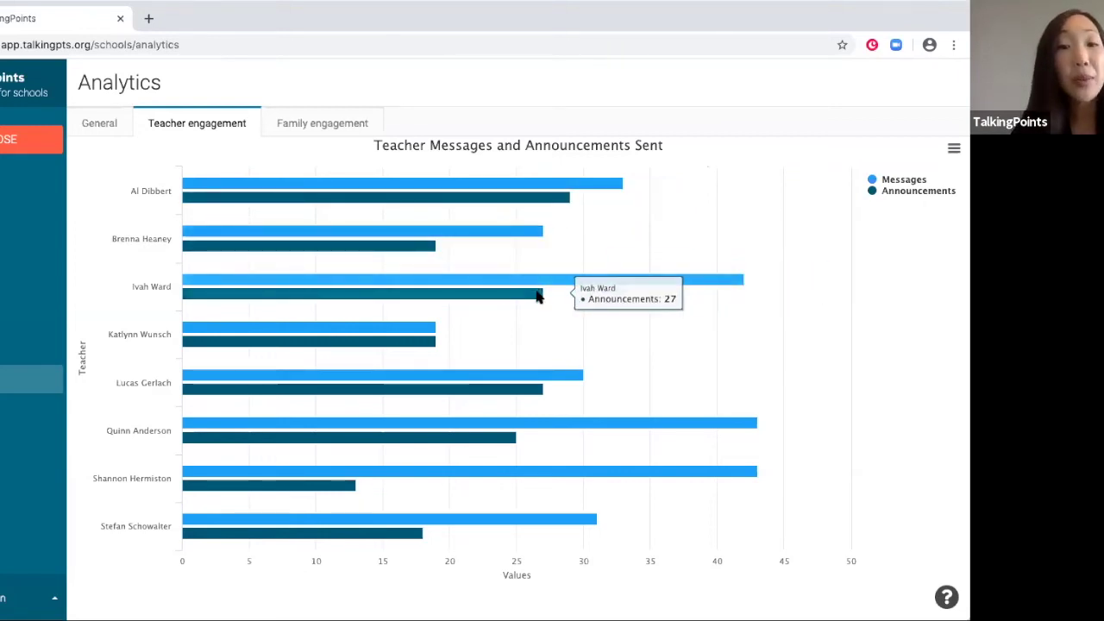
{"action": "mouse_move", "coordinate": [493, 330]}
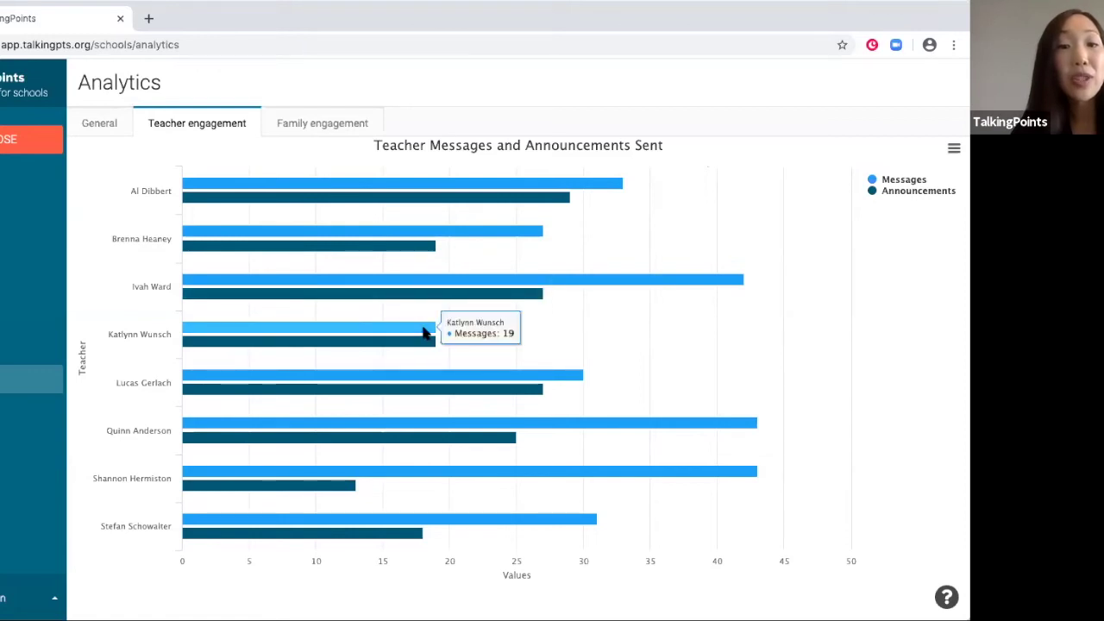
{"action": "mouse_move", "coordinate": [422, 342]}
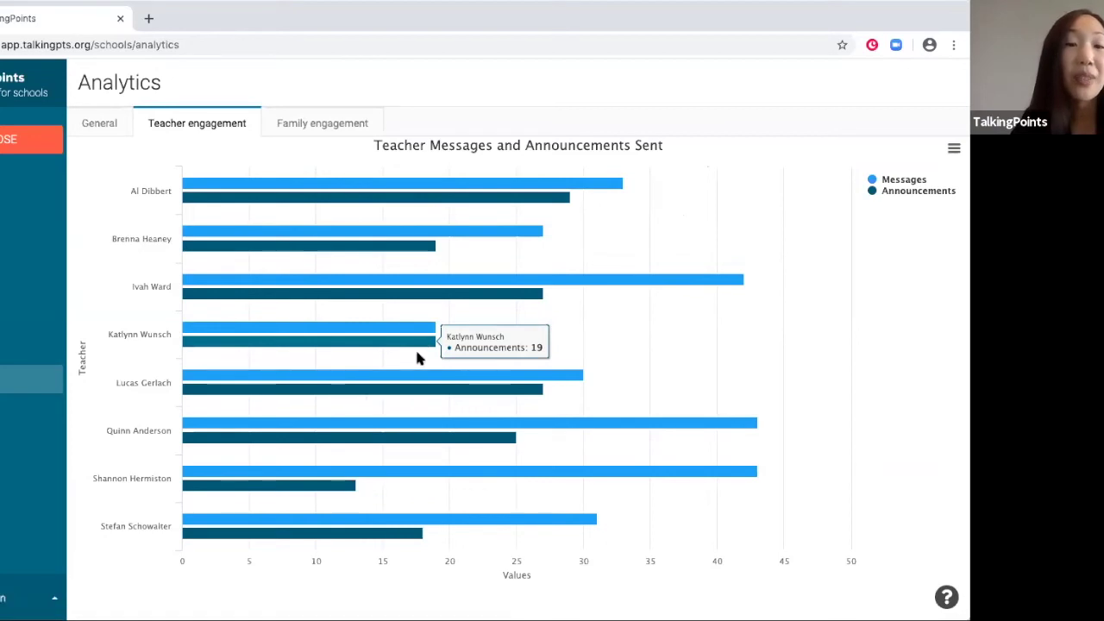
{"action": "mouse_move", "coordinate": [409, 381]}
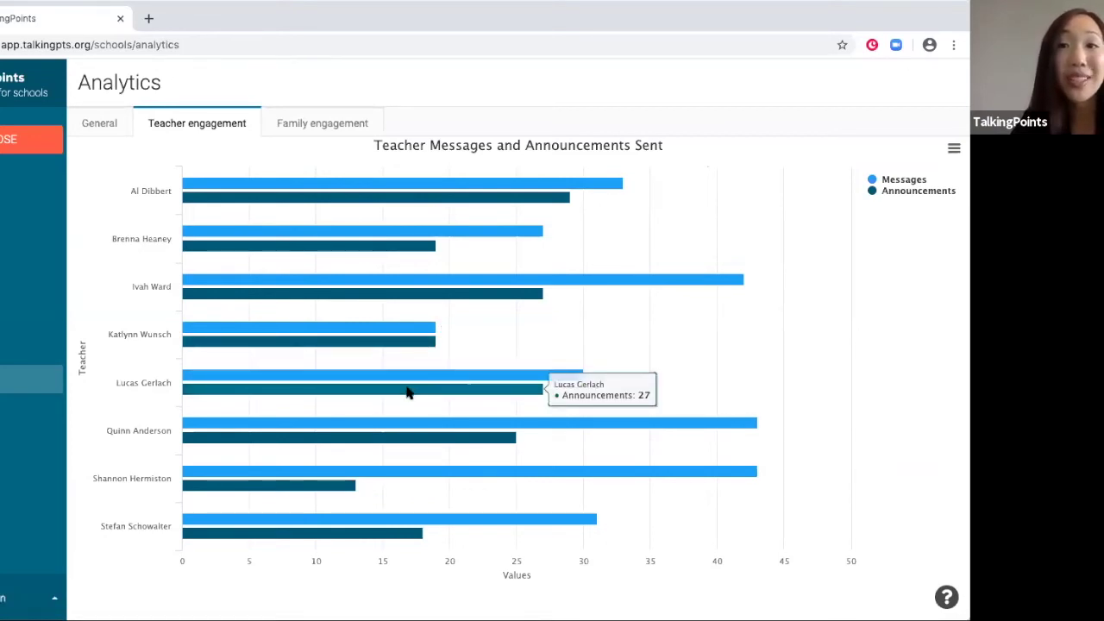
{"action": "mouse_move", "coordinate": [436, 455]}
{"action": "scroll", "coordinate": [435, 455], "scroll_direction": "down", "scroll_amount": 1}
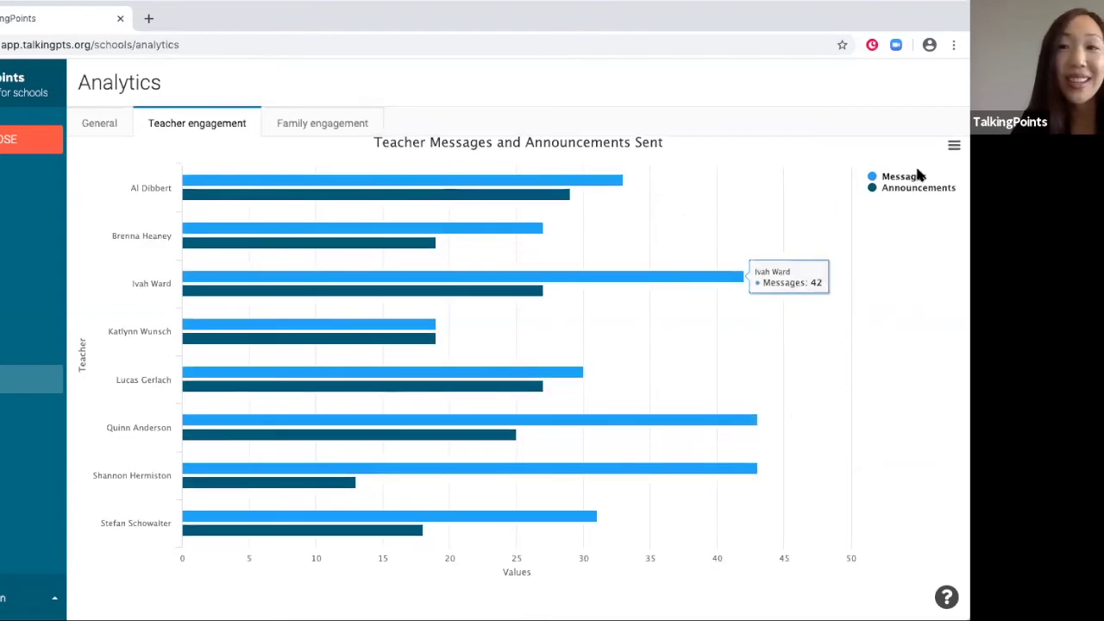
{"action": "left_click", "coordinate": [954, 148]}
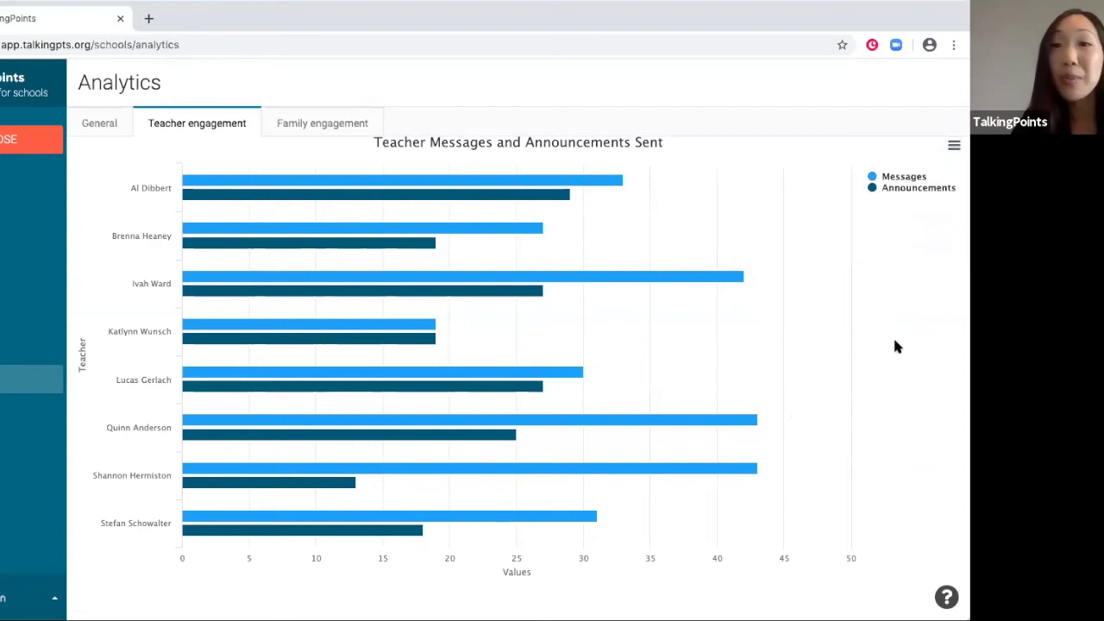
Step: Open the Family engagement analytics and highlight the research tip about positive messages above the table
{"action": "scroll", "coordinate": [536, 274], "scroll_direction": "up", "scroll_amount": 1}
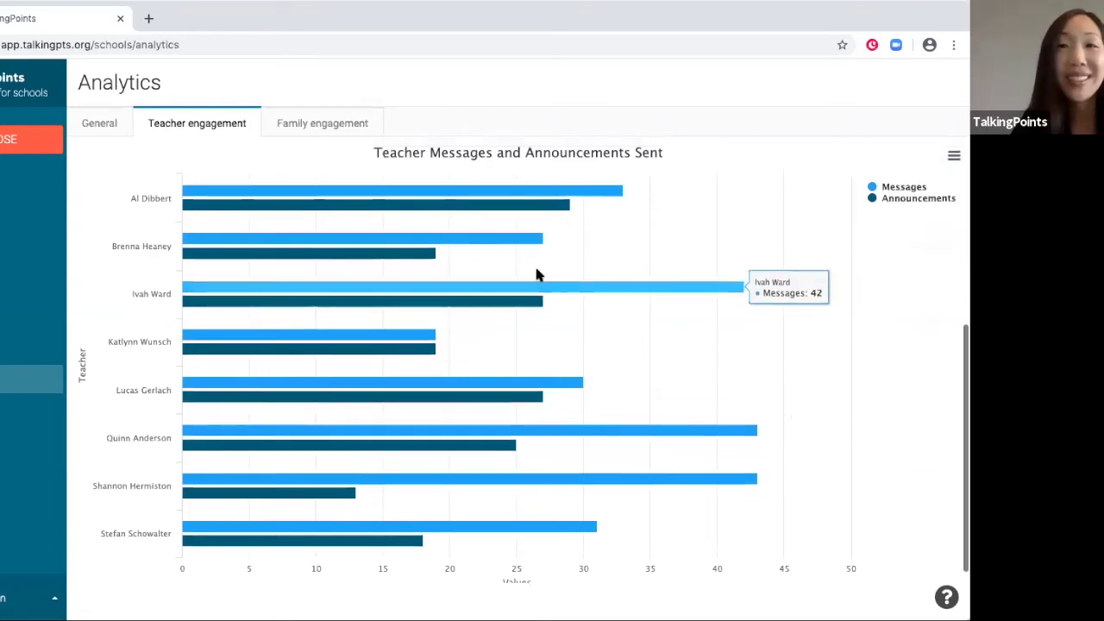
{"action": "scroll", "coordinate": [288, 180], "scroll_direction": "up", "scroll_amount": 4}
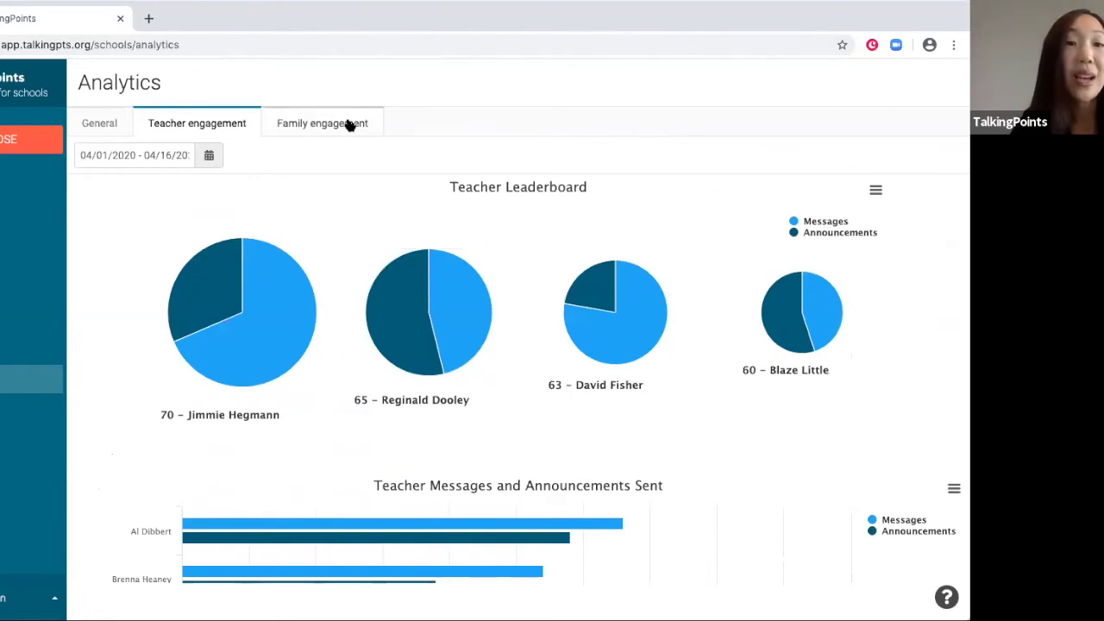
{"action": "left_click", "coordinate": [349, 125]}
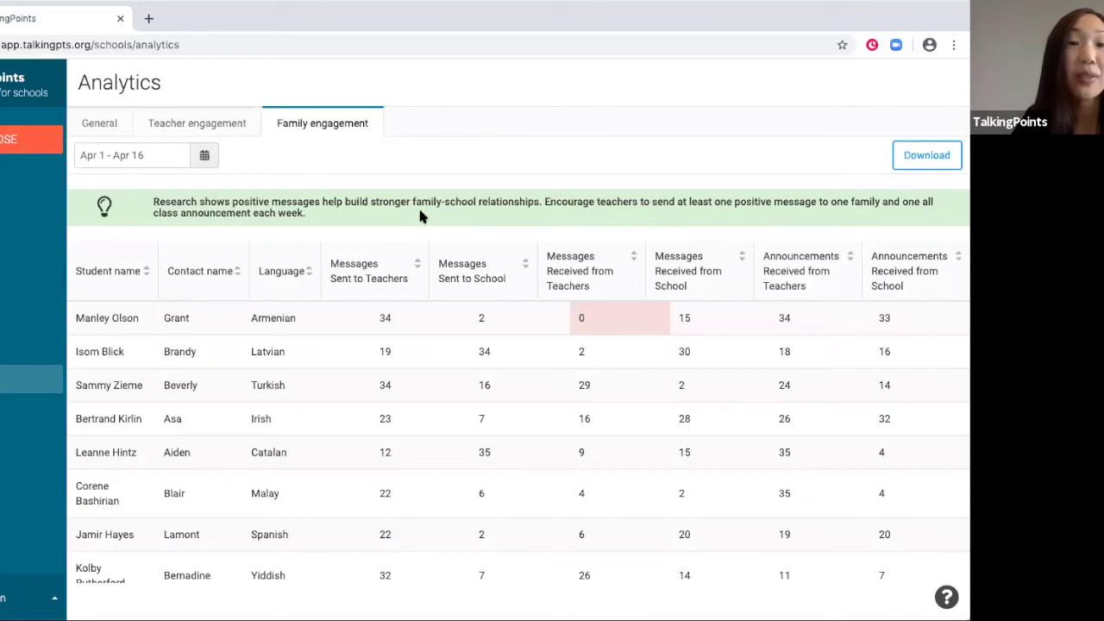
{"action": "triple_click", "coordinate": [161, 200]}
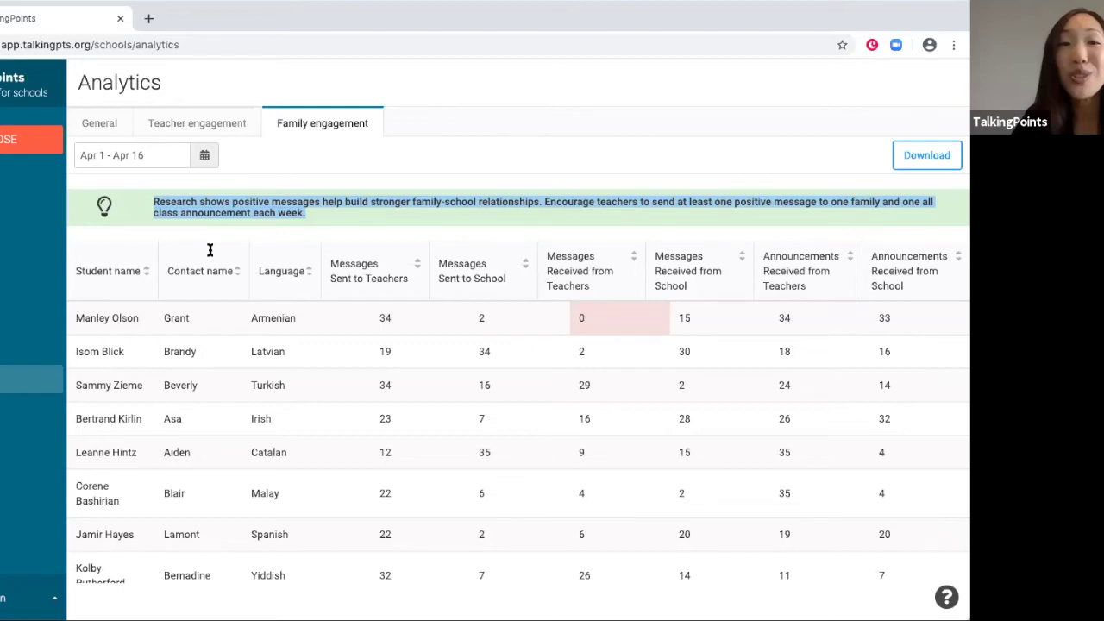
{"action": "left_click", "coordinate": [384, 214]}
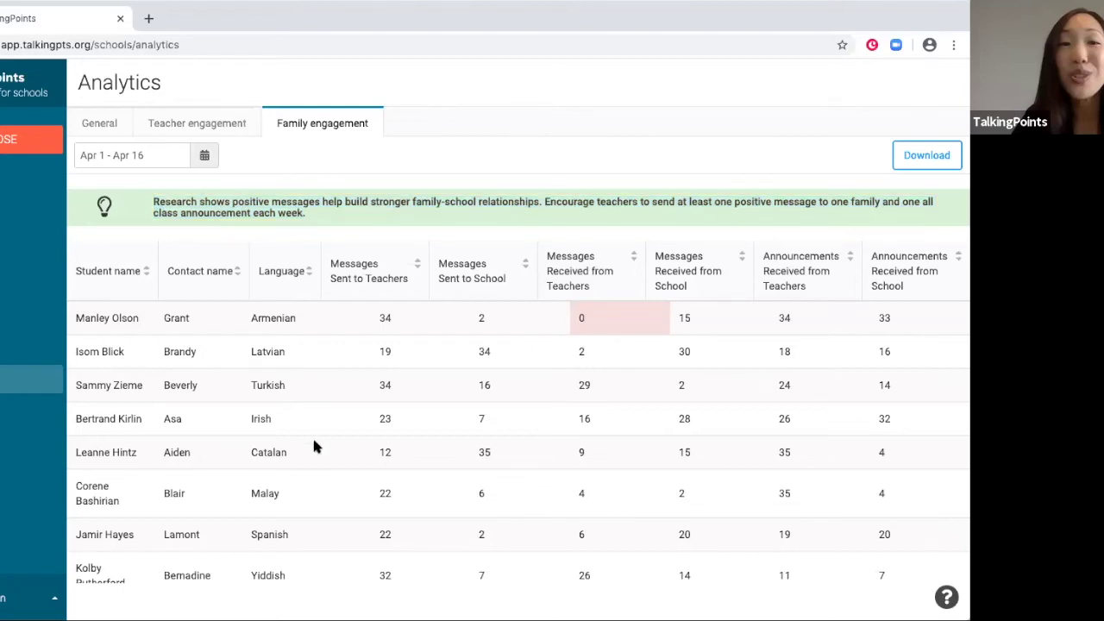
Step: Examine the Family engagement table's contacts, languages, message and announcement columns, and its red-marked cells
{"action": "scroll", "coordinate": [314, 445], "scroll_direction": "down", "scroll_amount": 1}
{"action": "scroll", "coordinate": [129, 324], "scroll_direction": "down", "scroll_amount": 1}
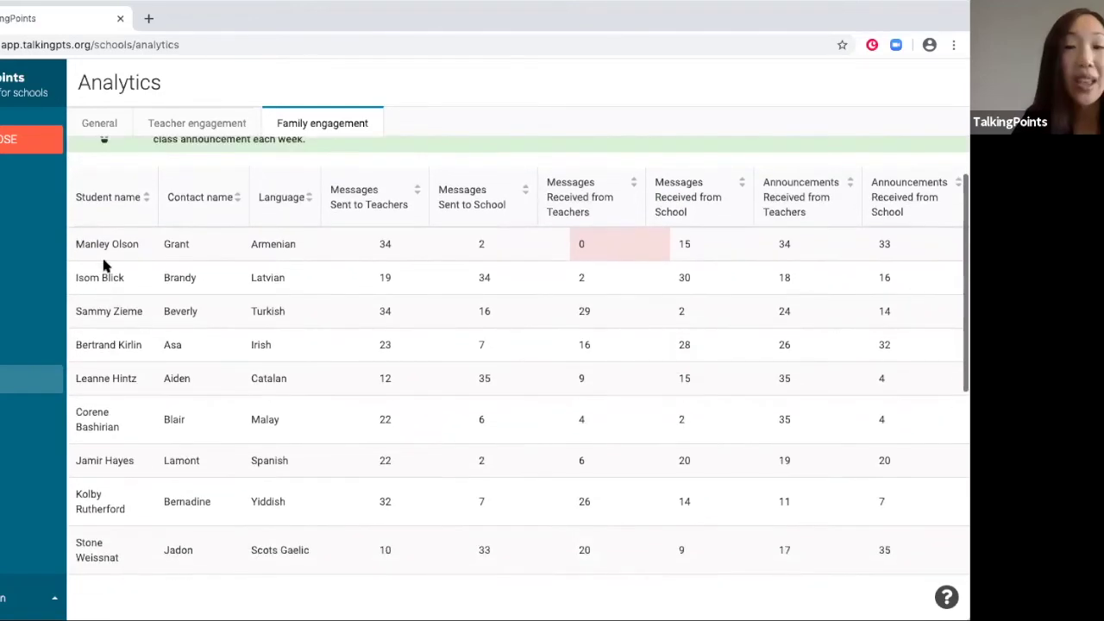
{"action": "scroll", "coordinate": [104, 265], "scroll_direction": "up", "scroll_amount": 1}
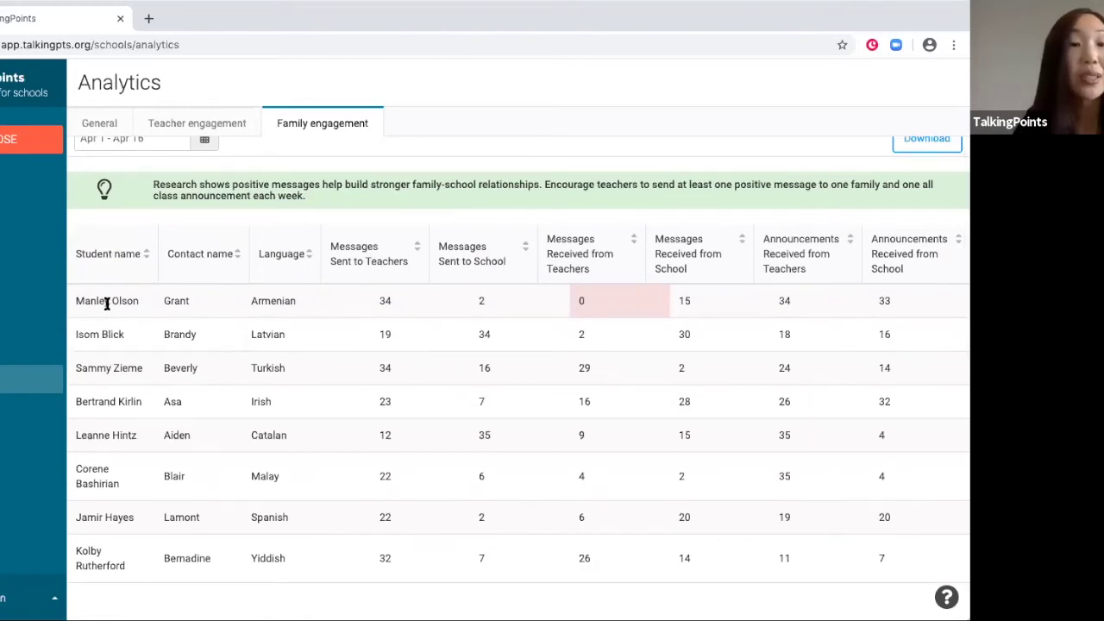
{"action": "scroll", "coordinate": [180, 328], "scroll_direction": "up", "scroll_amount": 1}
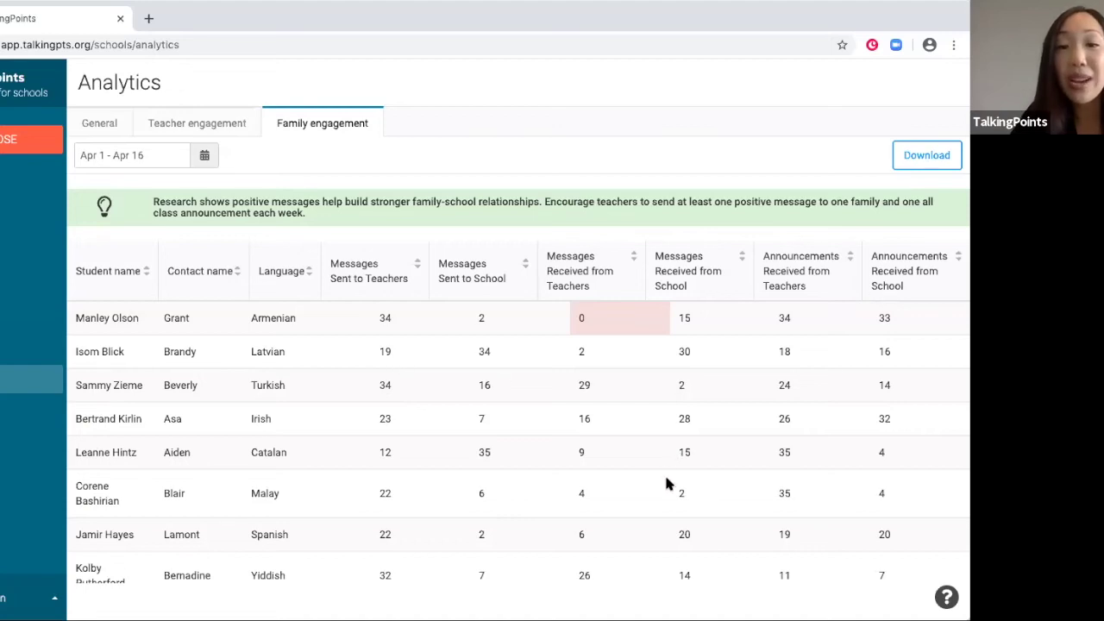
{"action": "scroll", "coordinate": [665, 483], "scroll_direction": "down", "scroll_amount": 1}
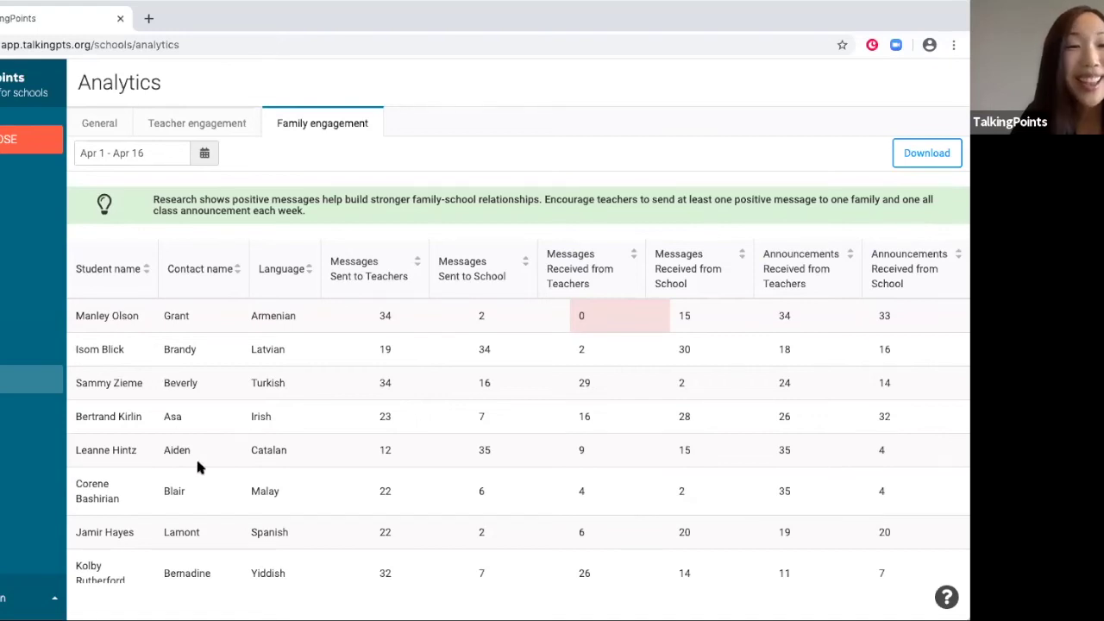
{"action": "scroll", "coordinate": [197, 467], "scroll_direction": "down", "scroll_amount": 2}
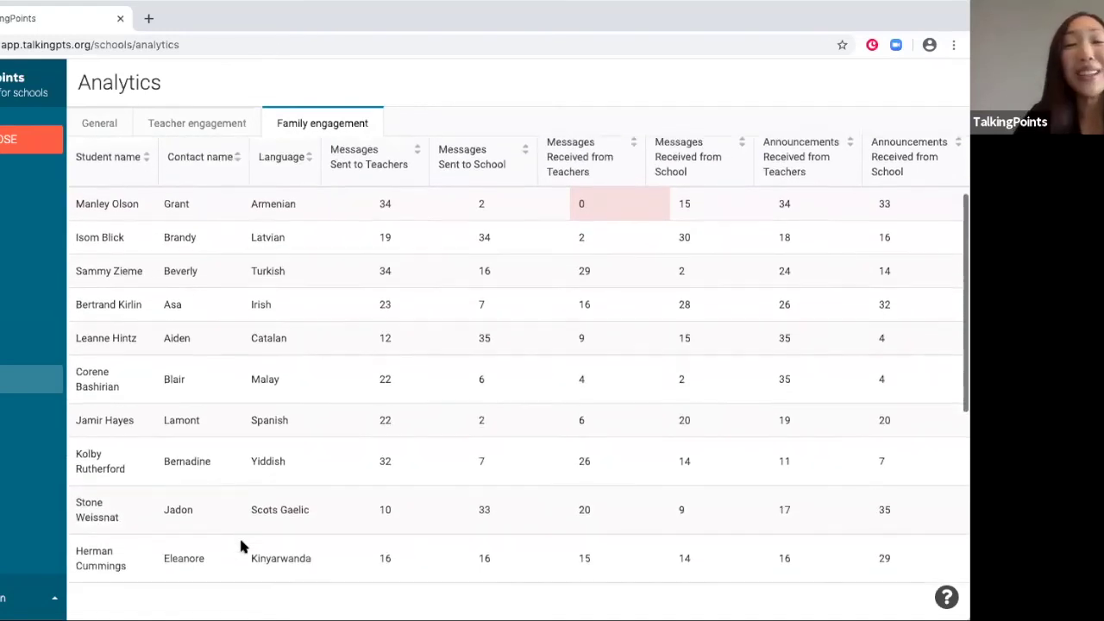
{"action": "scroll", "coordinate": [241, 541], "scroll_direction": "up", "scroll_amount": 2}
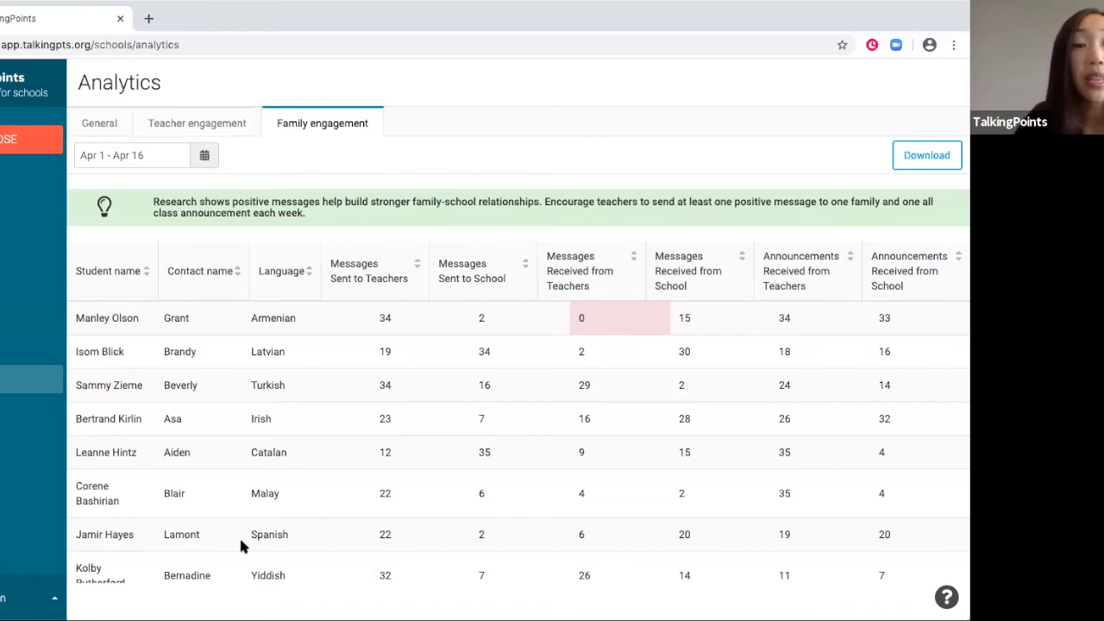
{"action": "scroll", "coordinate": [242, 543], "scroll_direction": "down", "scroll_amount": 5}
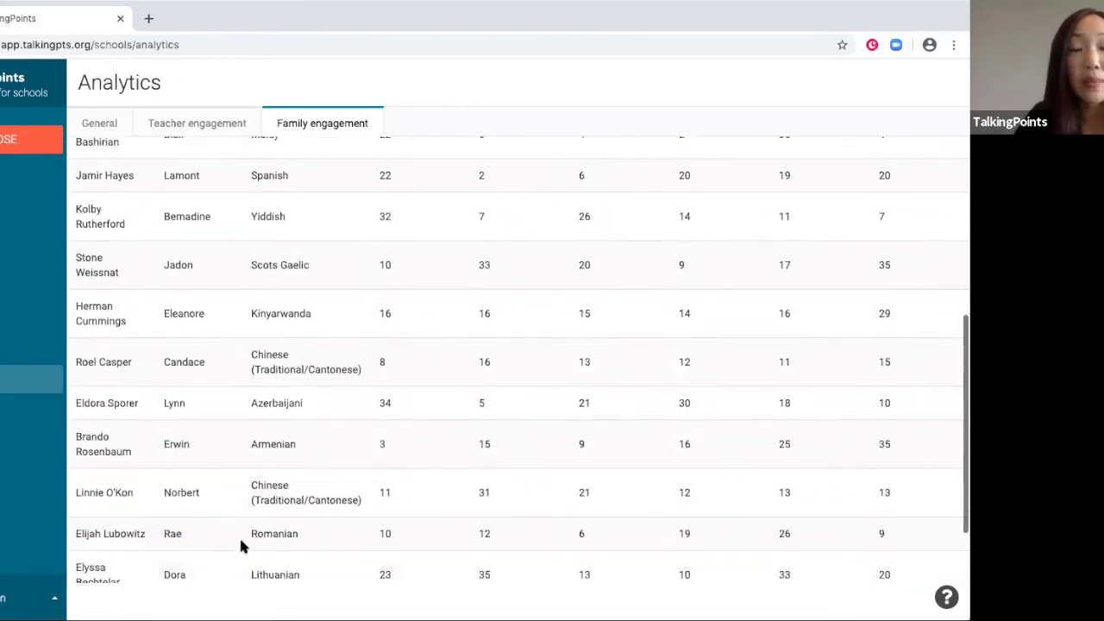
{"action": "scroll", "coordinate": [240, 542], "scroll_direction": "down", "scroll_amount": 2}
{"action": "scroll", "coordinate": [242, 546], "scroll_direction": "up", "scroll_amount": 4}
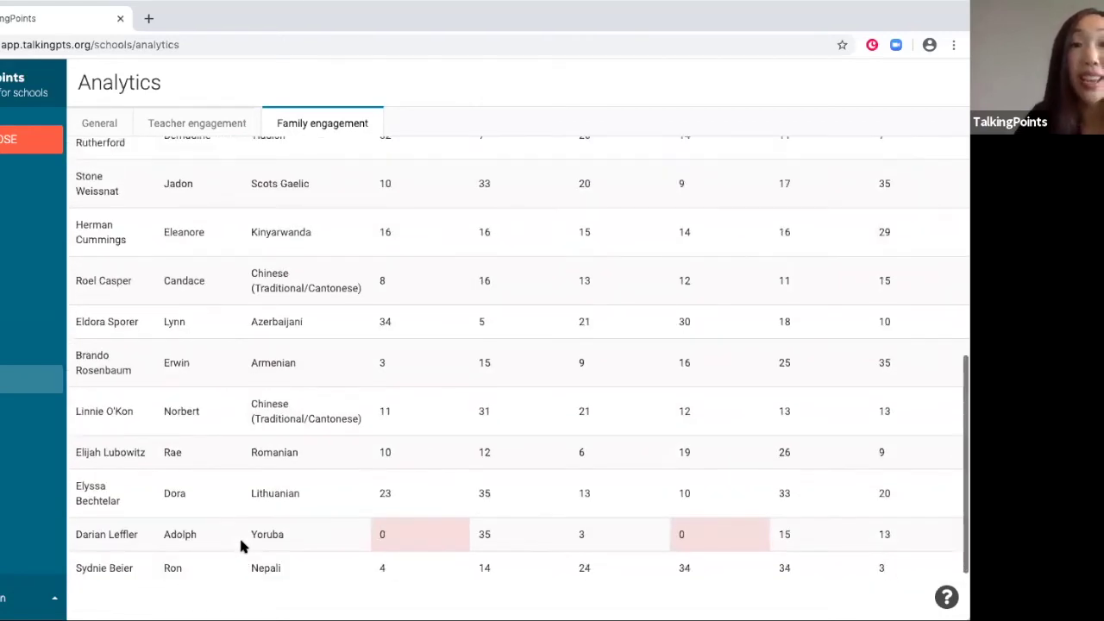
{"action": "scroll", "coordinate": [242, 546], "scroll_direction": "up", "scroll_amount": 2}
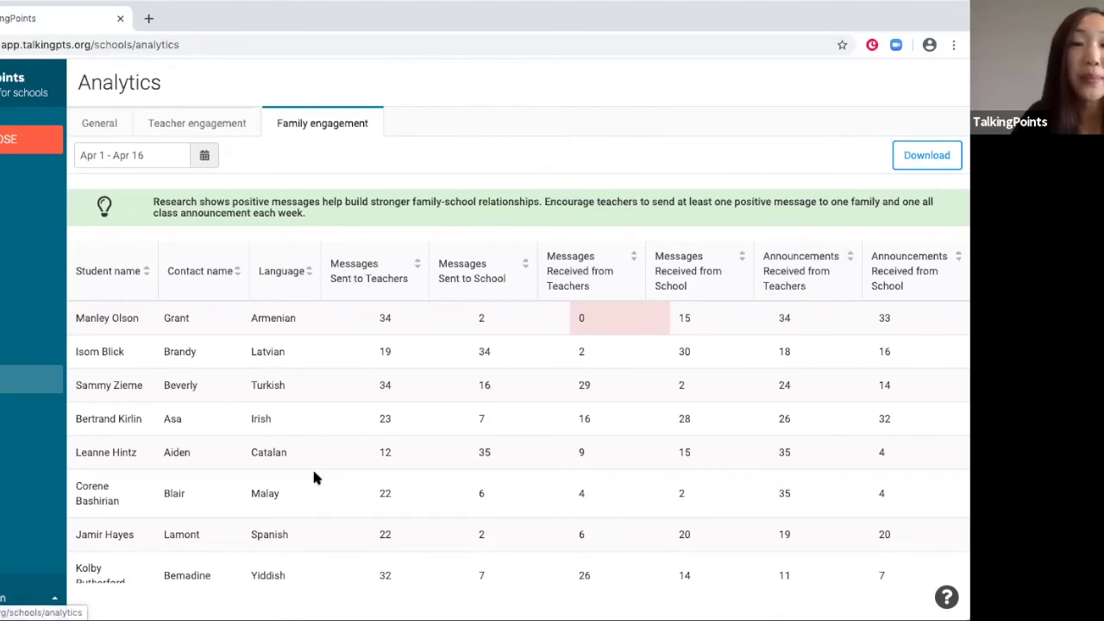
Step: Sort the Family engagement table by Messages Received from Teachers in ascending order
{"action": "scroll", "coordinate": [312, 467], "scroll_direction": "down", "scroll_amount": 1}
{"action": "scroll", "coordinate": [314, 477], "scroll_direction": "up", "scroll_amount": 1}
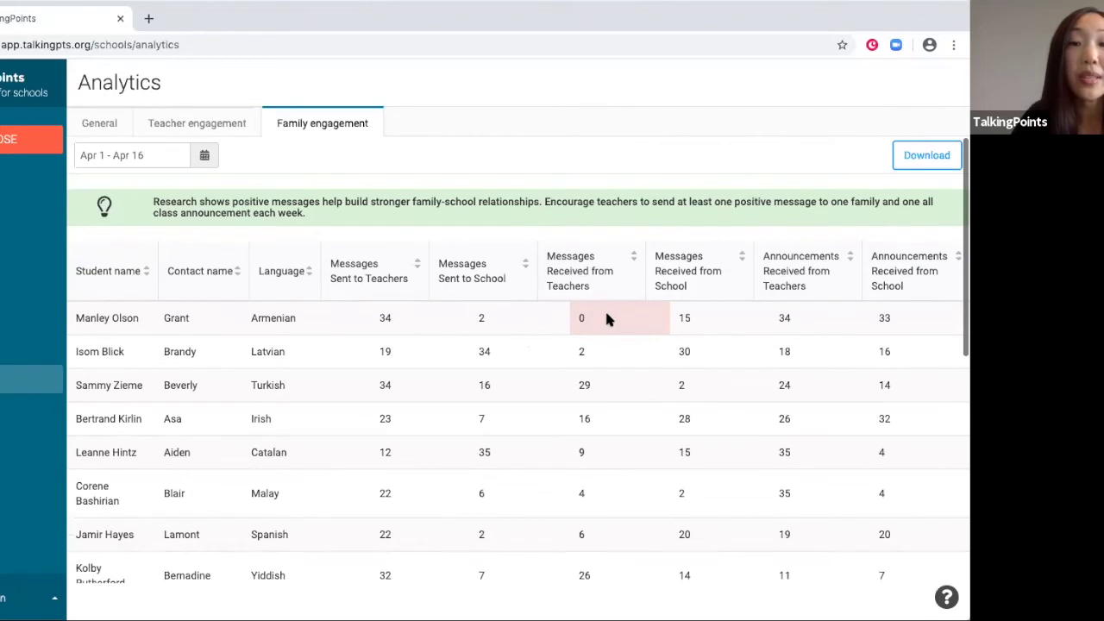
{"action": "left_click", "coordinate": [634, 257]}
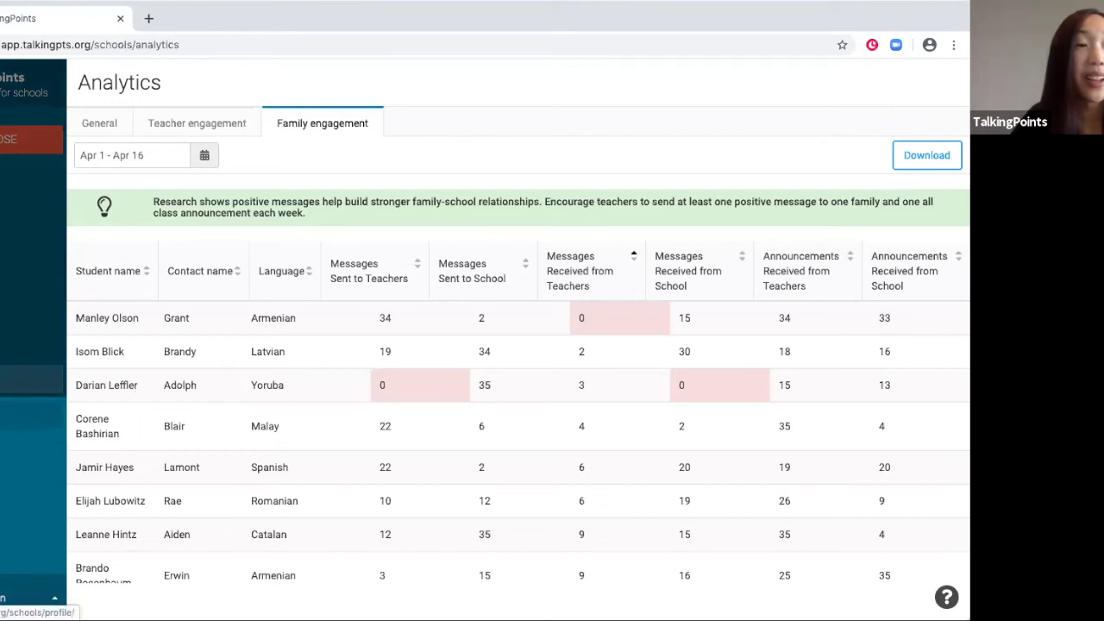
Step: Open the account profile and view its notification settings and the password change form without altering anything
{"action": "left_click", "coordinate": [32, 381]}
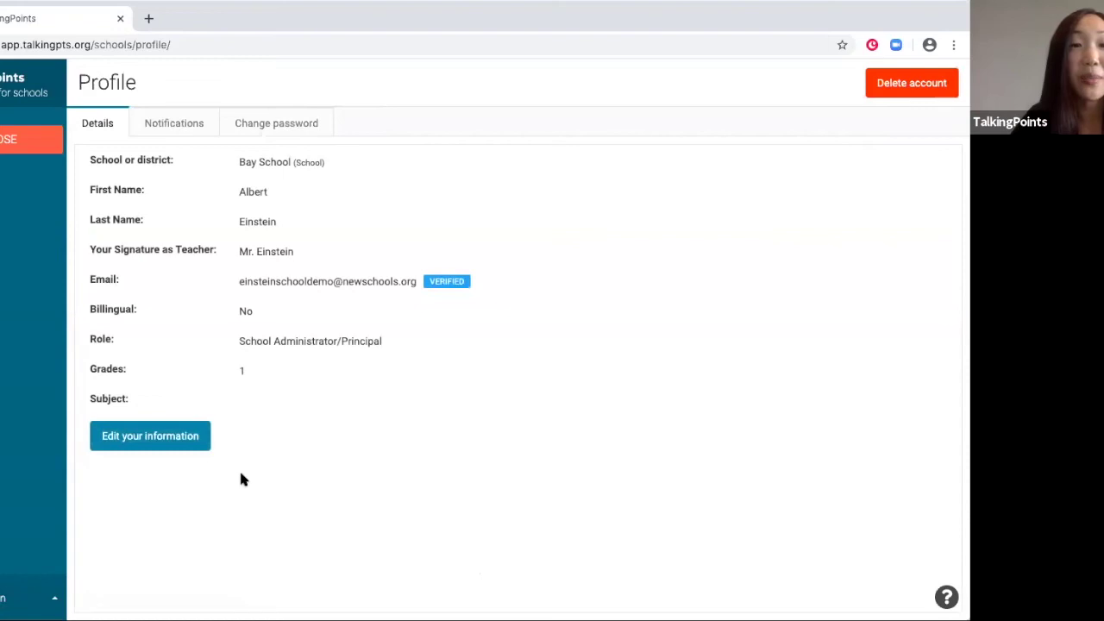
{"action": "left_click", "coordinate": [169, 122]}
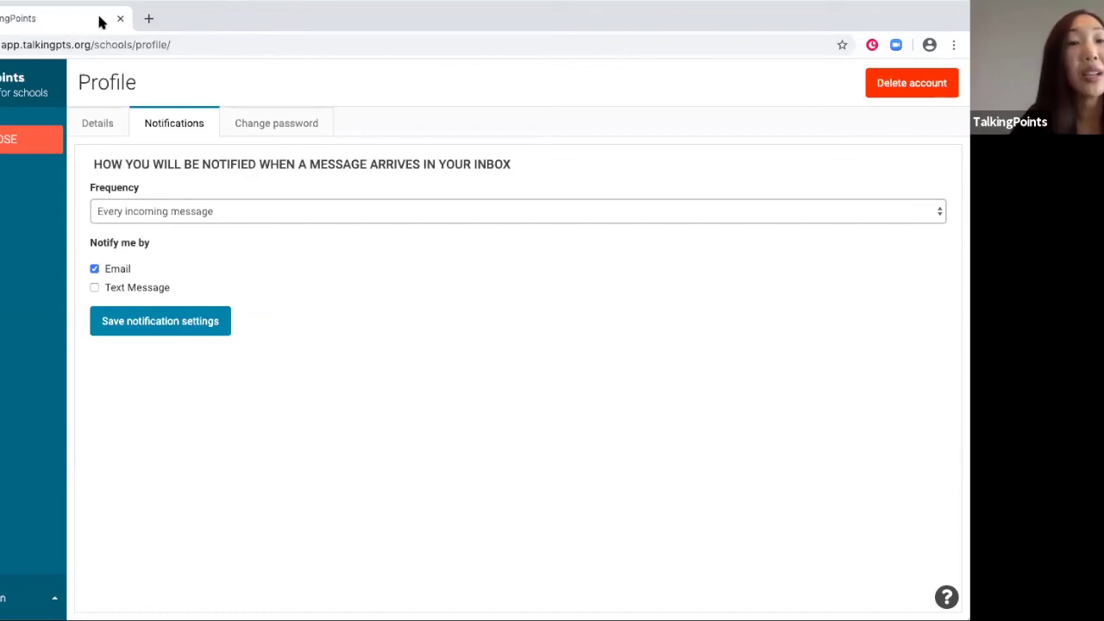
{"action": "left_click", "coordinate": [289, 130]}
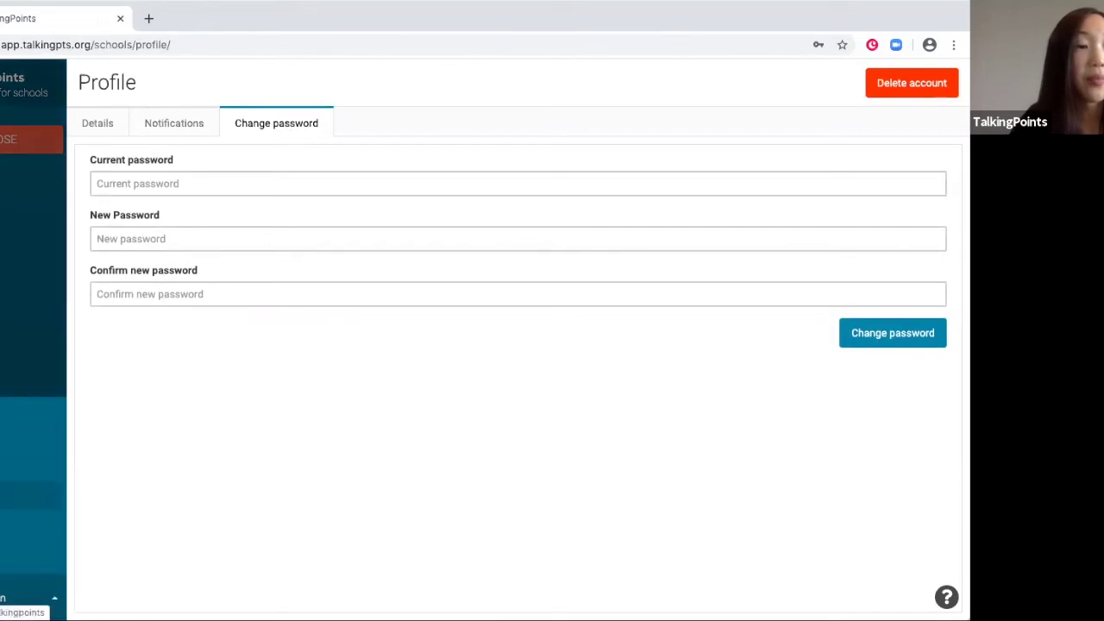
Step: Open the TalkingPoints Help Center, look through its article collections, and return to the school dashboard
{"action": "left_click", "coordinate": [26, 496]}
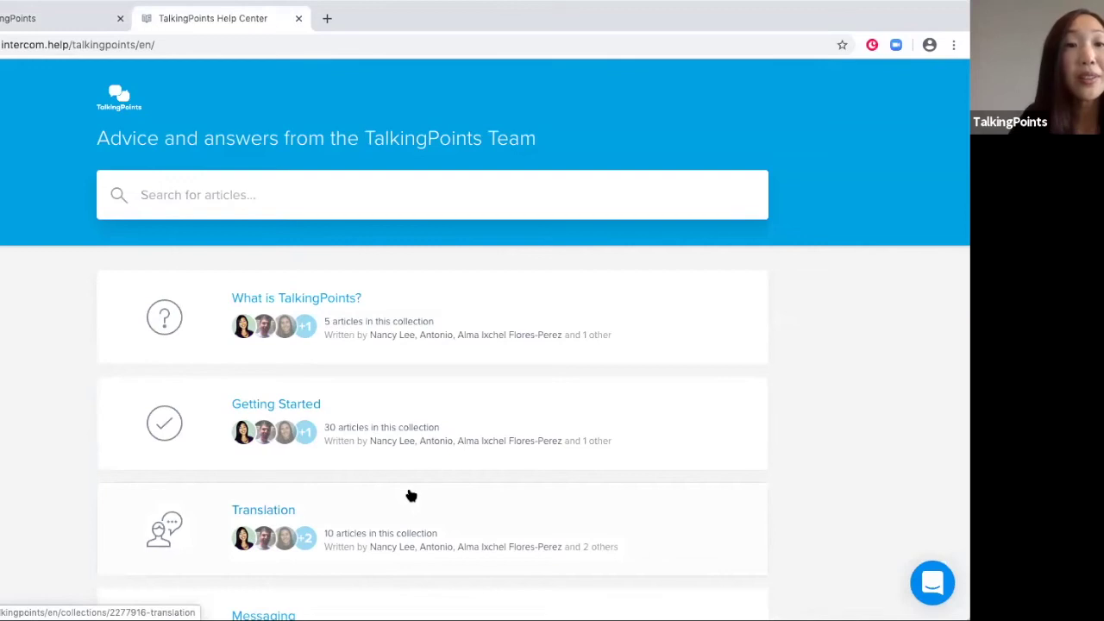
{"action": "scroll", "coordinate": [411, 496], "scroll_direction": "down", "scroll_amount": 1}
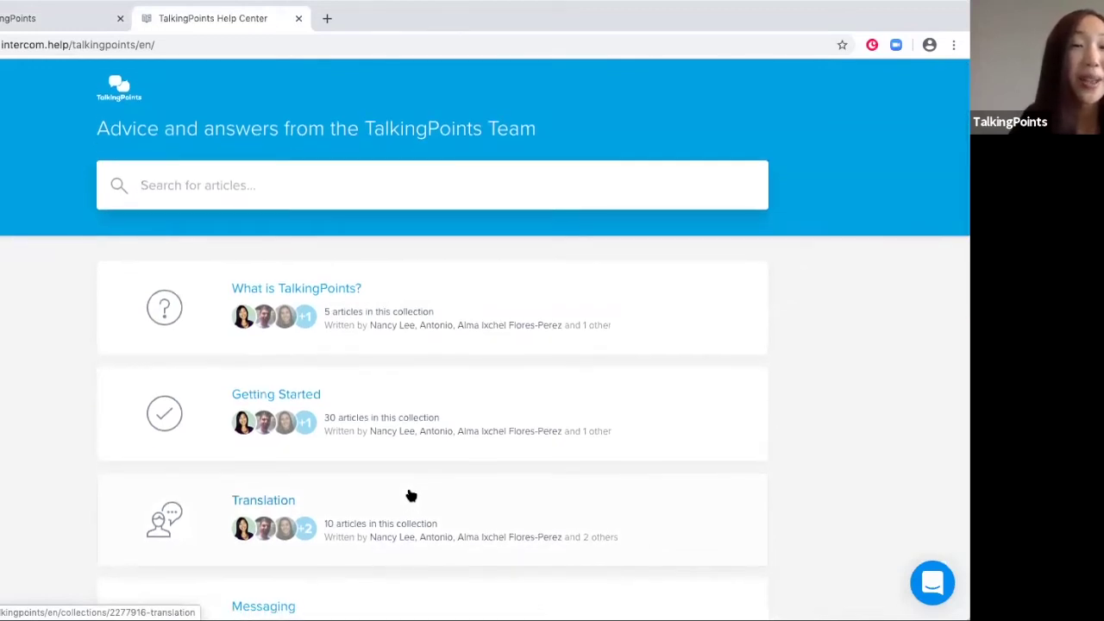
{"action": "scroll", "coordinate": [410, 495], "scroll_direction": "down", "scroll_amount": 1}
{"action": "scroll", "coordinate": [408, 491], "scroll_direction": "down", "scroll_amount": 4}
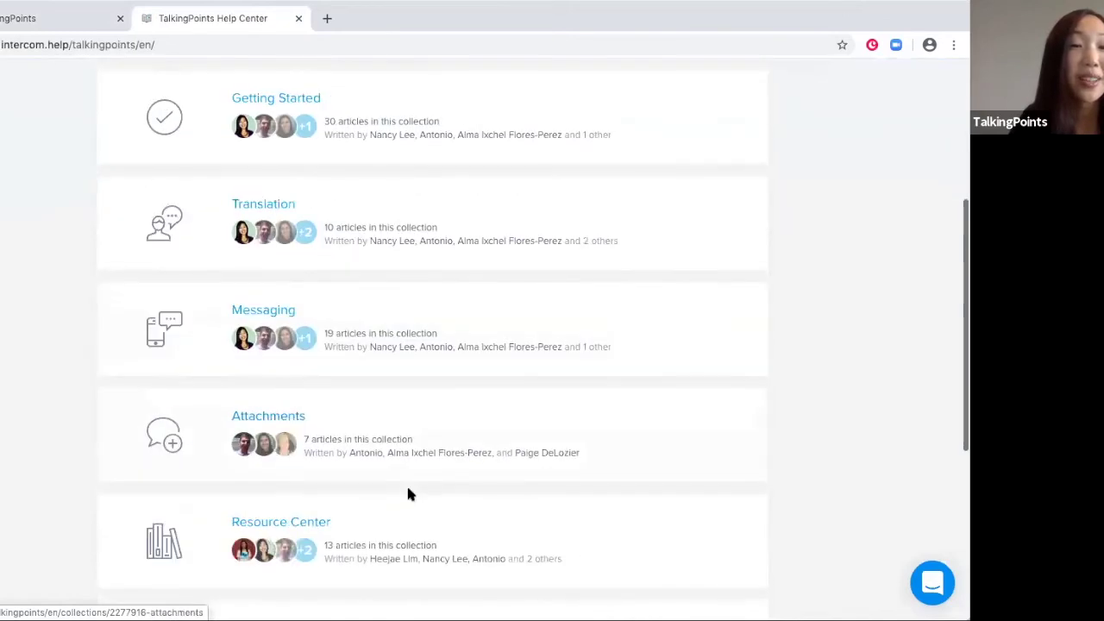
{"action": "scroll", "coordinate": [408, 490], "scroll_direction": "down", "scroll_amount": 3}
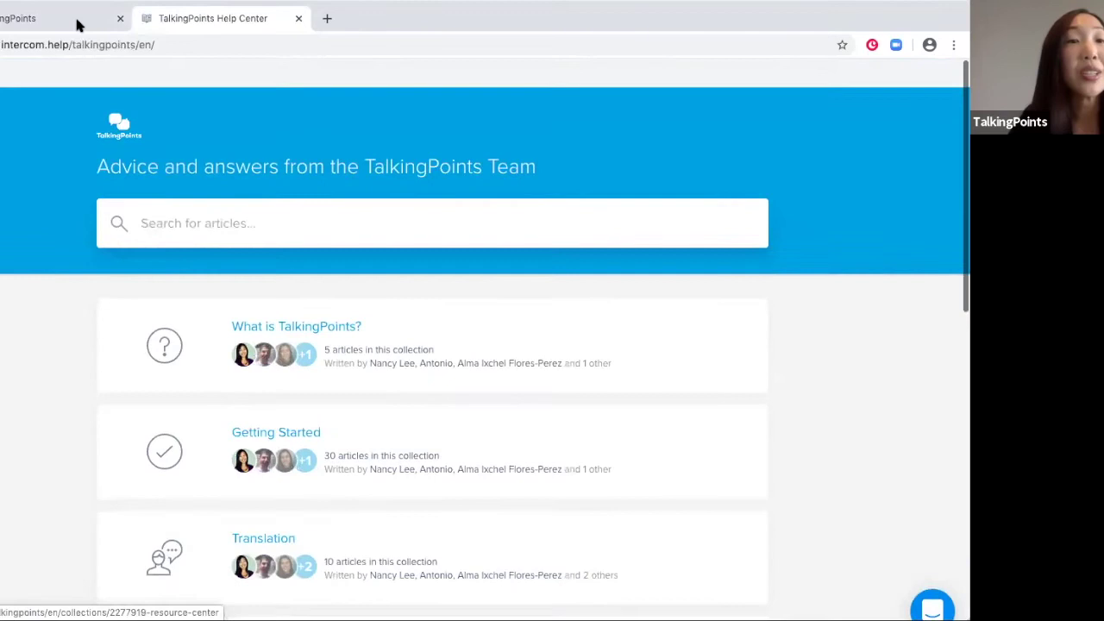
{"action": "left_click", "coordinate": [76, 21]}
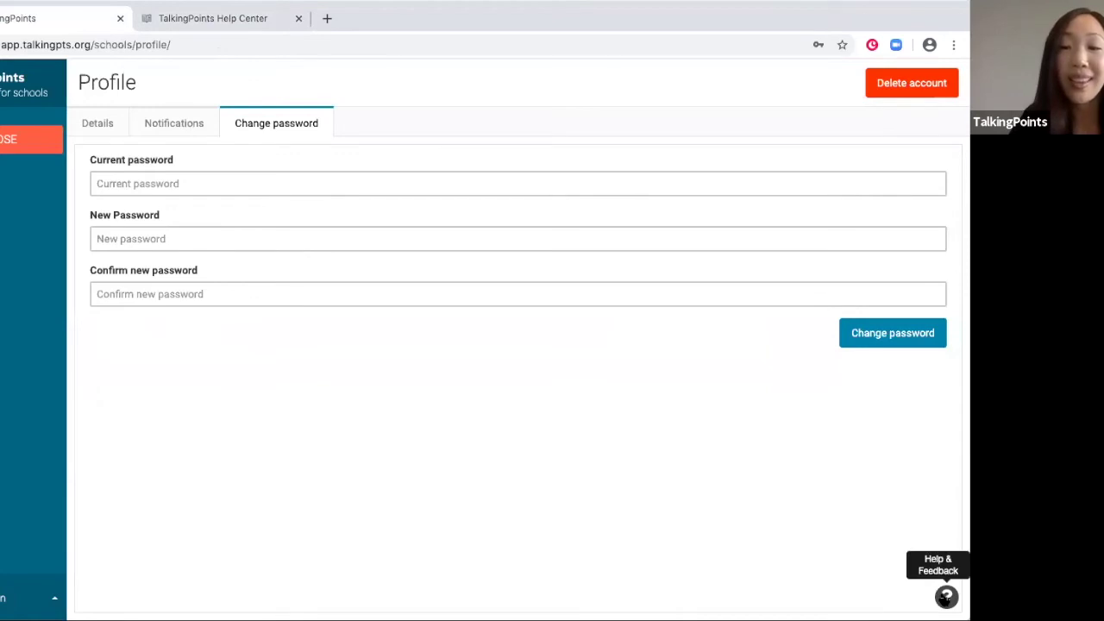
Step: View the Help & Feedback choices, open Resources from them, and return to the profile page
{"action": "left_click", "coordinate": [946, 595]}
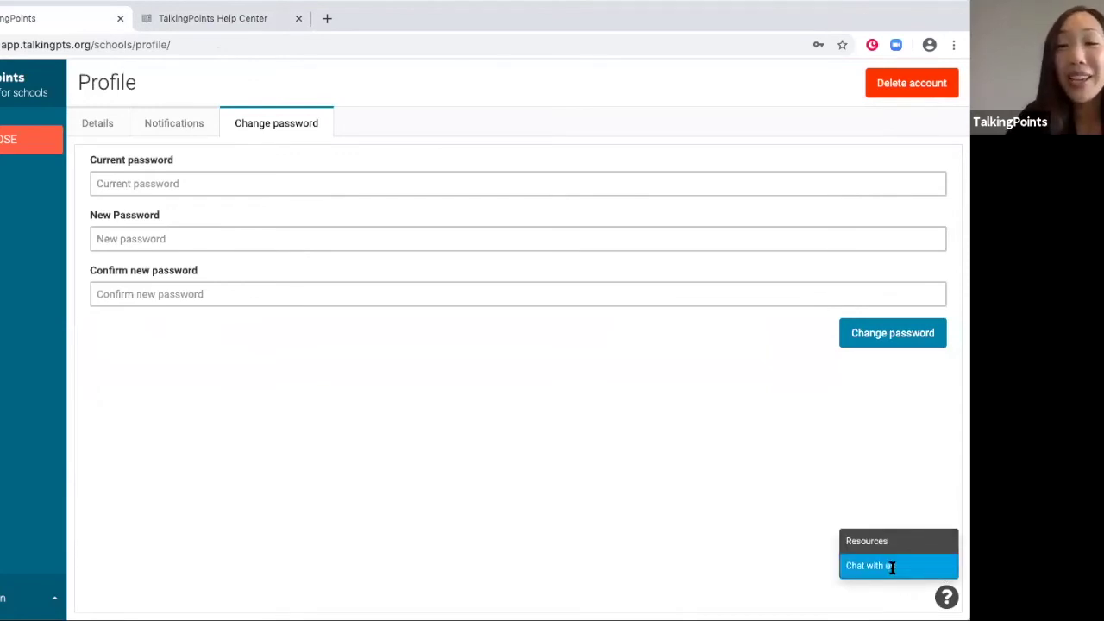
{"action": "left_click", "coordinate": [946, 598]}
{"action": "left_click", "coordinate": [947, 597]}
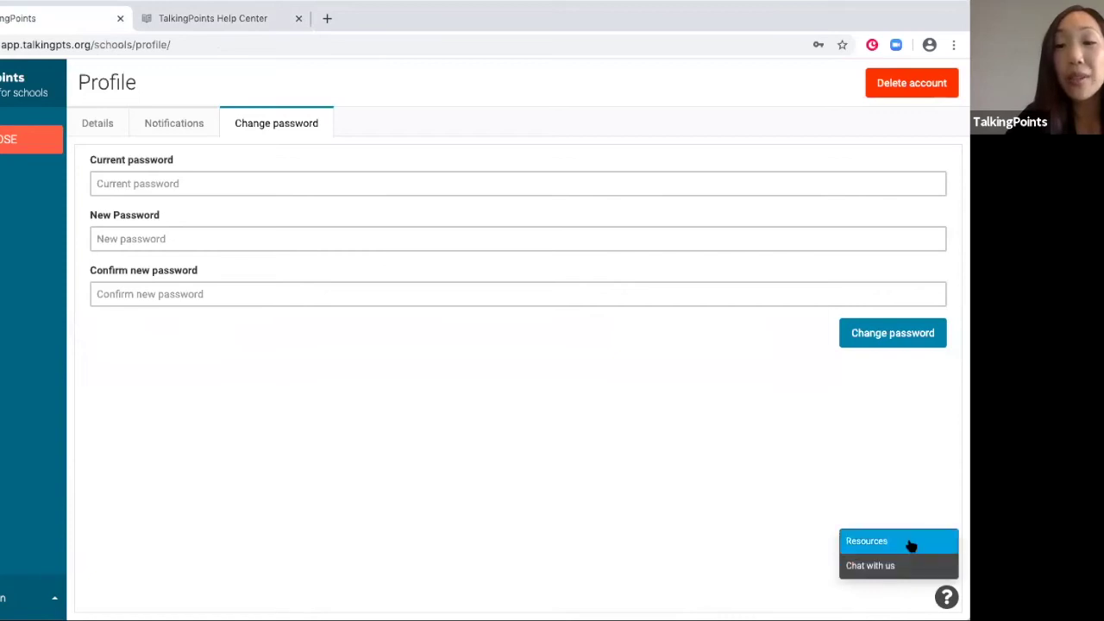
{"action": "left_click", "coordinate": [909, 541]}
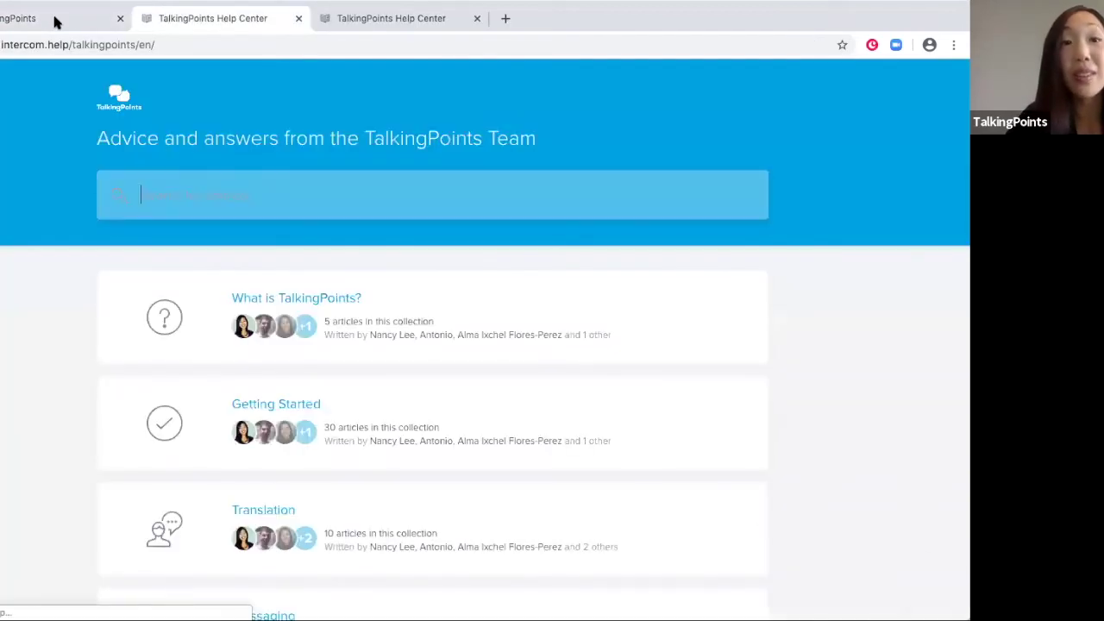
{"action": "left_click", "coordinate": [55, 19]}
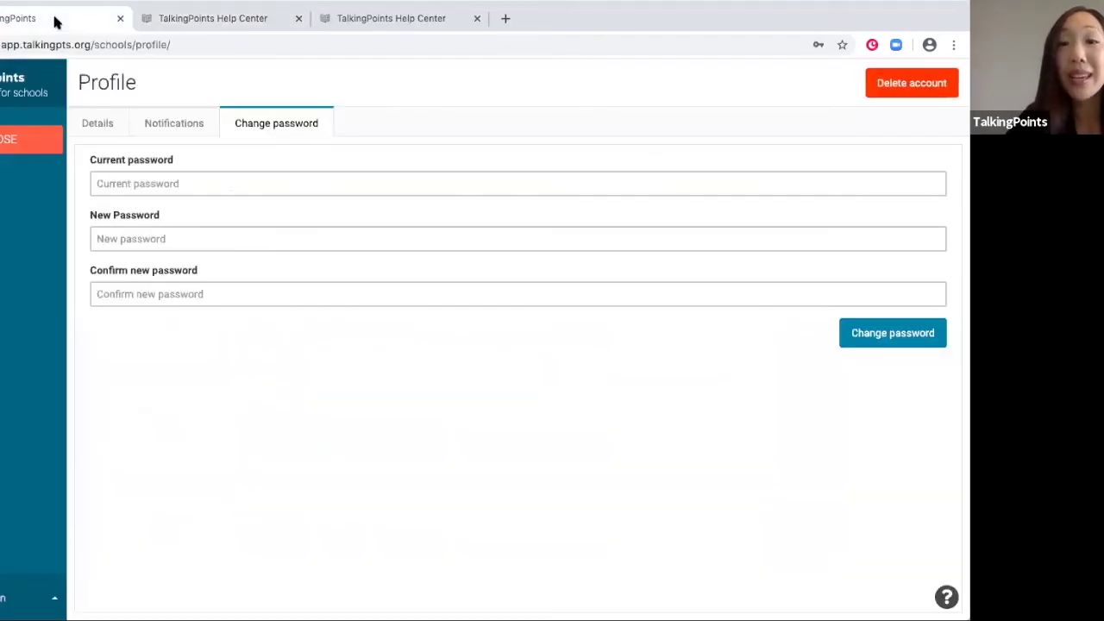
Step: Open the Chat with us support window from Help & Feedback and start a new conversation
{"action": "left_click", "coordinate": [946, 595]}
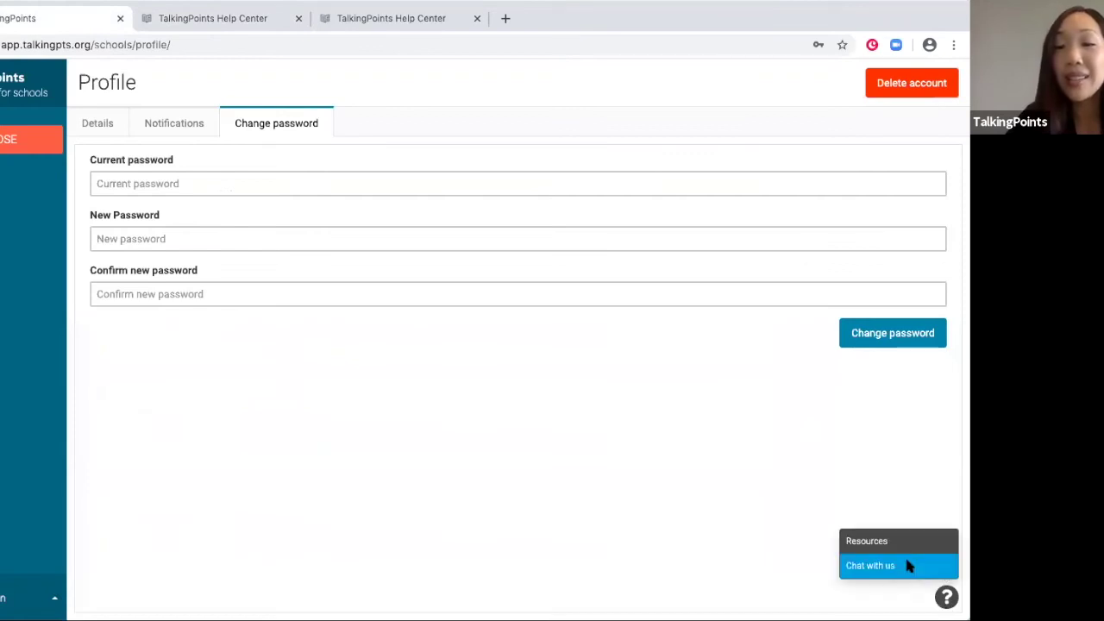
{"action": "left_click", "coordinate": [907, 567]}
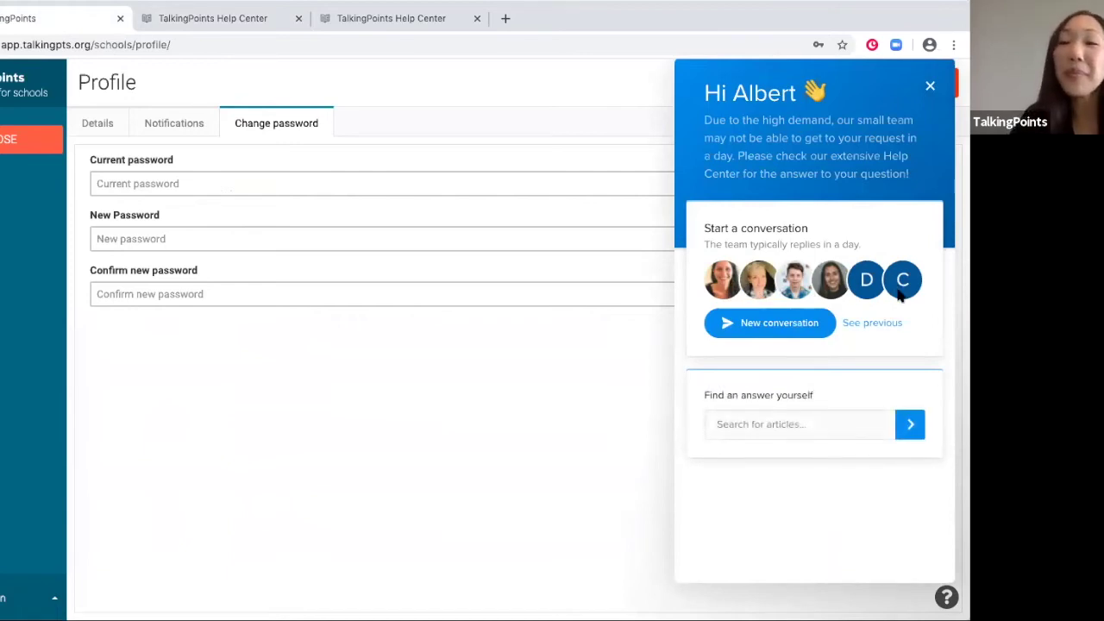
{"action": "left_click", "coordinate": [806, 324]}
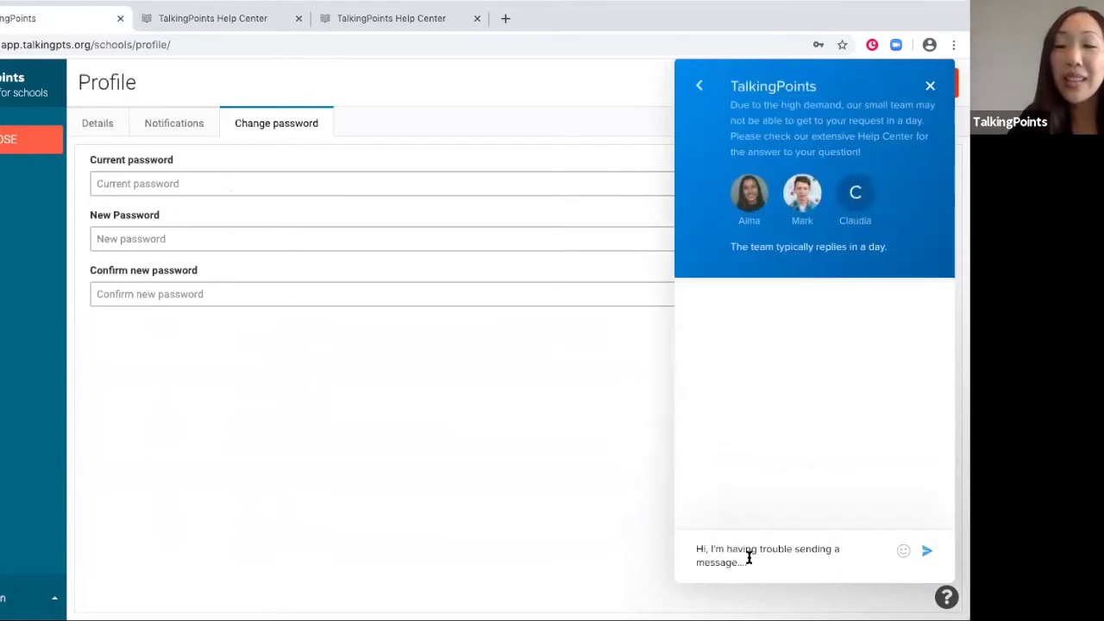
Step: Highlight the draft "Hi, I'm having trouble sending a message...." in the support chat, and go back to the chat's start page without sending it
{"action": "triple_click", "coordinate": [698, 550]}
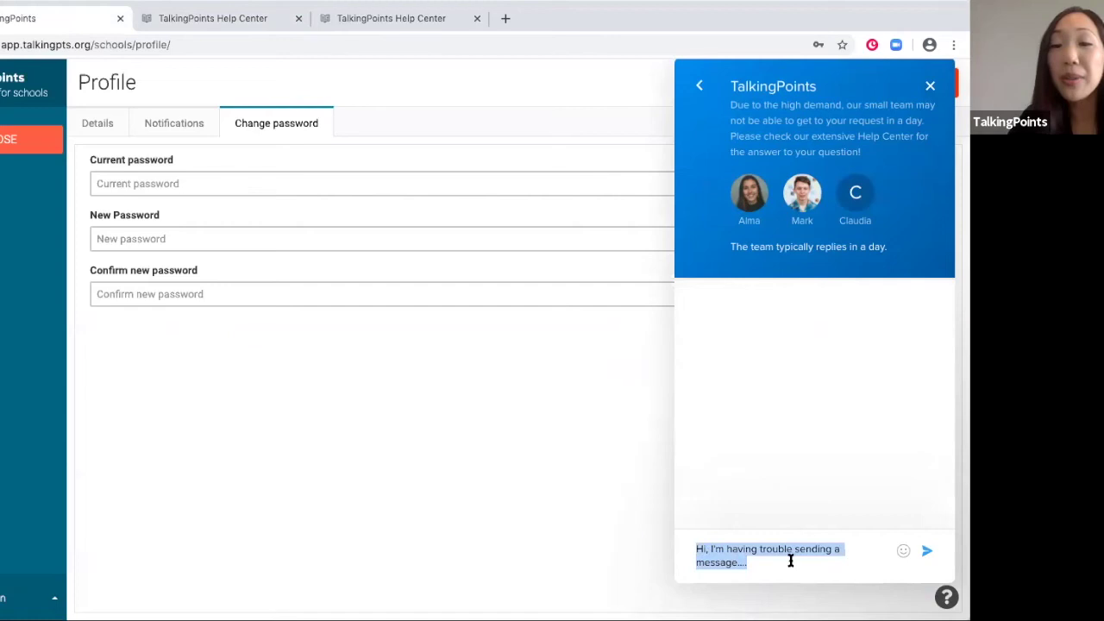
{"action": "left_click", "coordinate": [757, 563]}
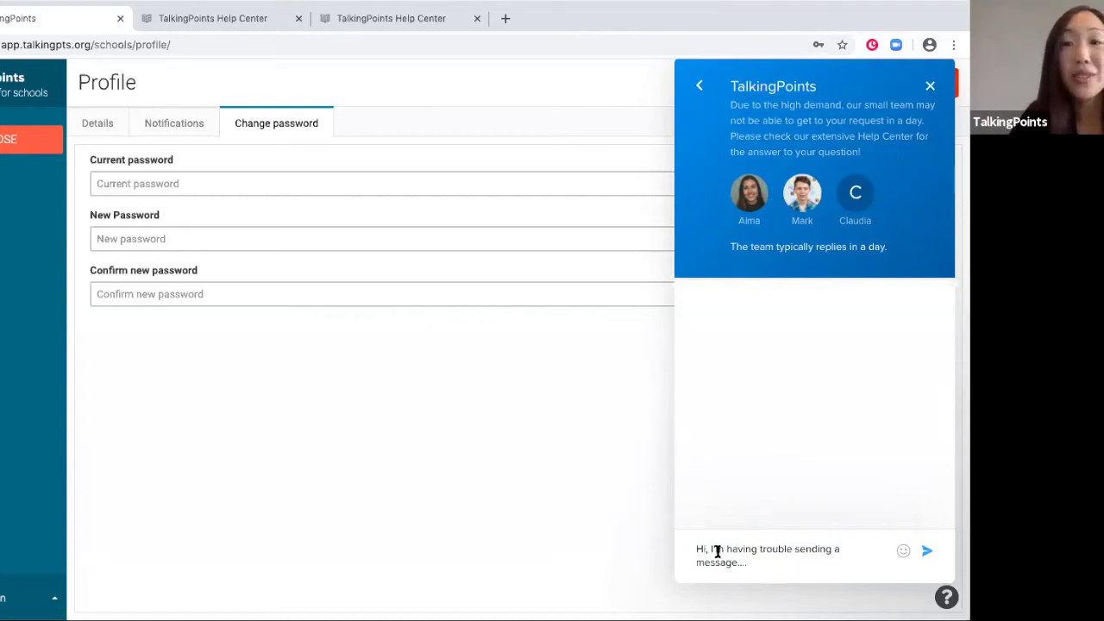
{"action": "triple_click", "coordinate": [690, 544]}
{"action": "left_click_drag", "start_coordinate": [708, 550], "coordinate": [767, 562]}
{"action": "left_click", "coordinate": [767, 562]}
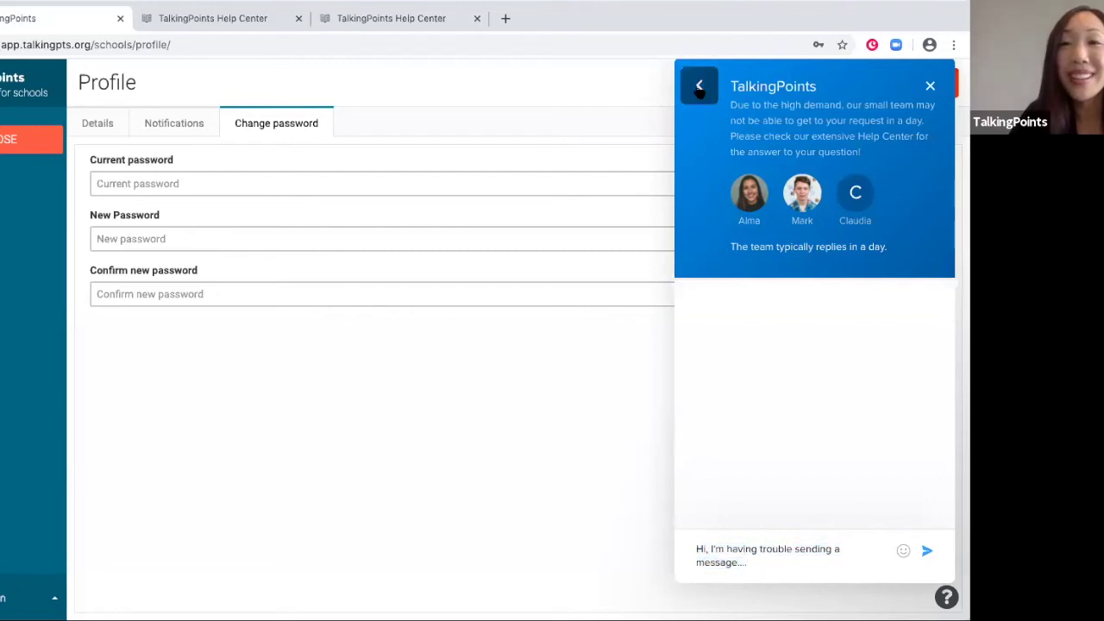
{"action": "left_click", "coordinate": [700, 90]}
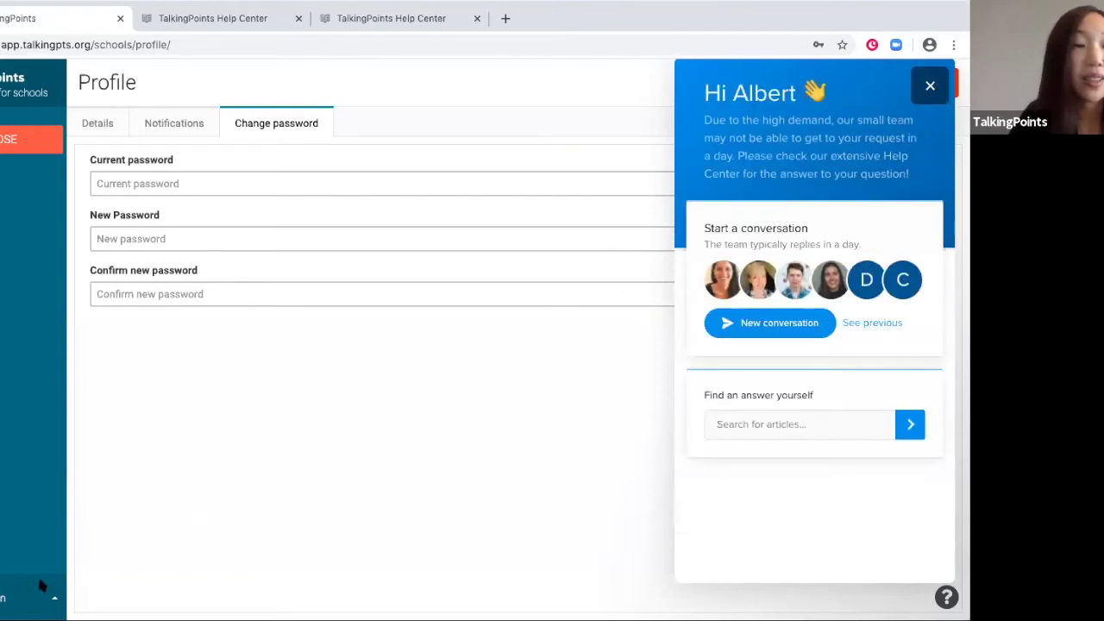
Step: Close the support chat, sign out of the school account, and close both Help Center pages
{"action": "key", "text": "Escape"}
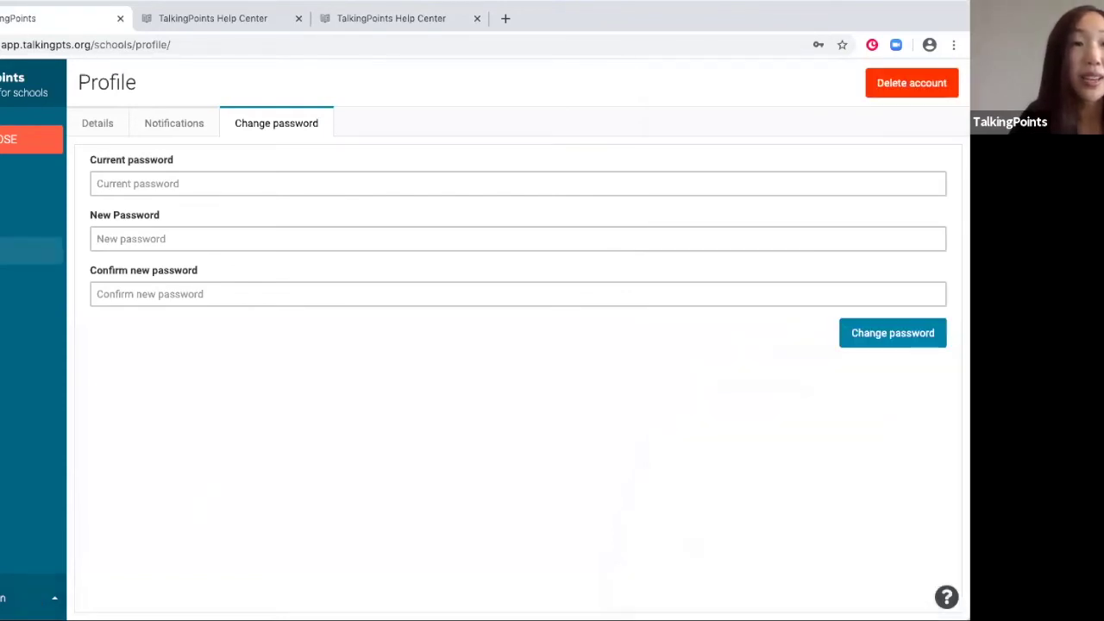
{"action": "left_click", "coordinate": [31, 186]}
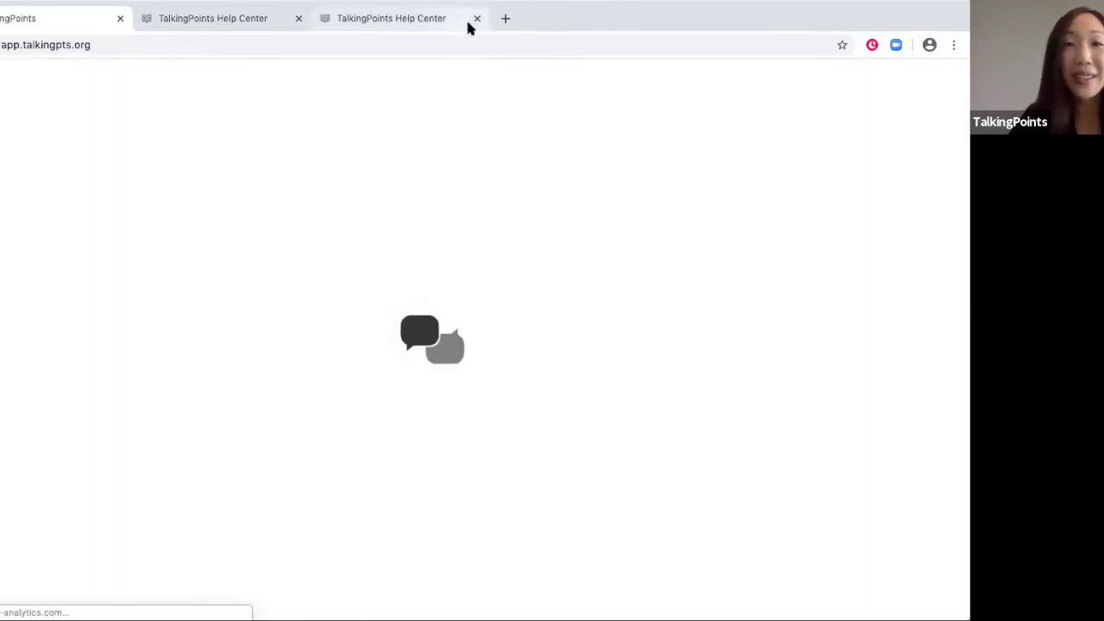
{"action": "left_click", "coordinate": [476, 19]}
{"action": "left_click", "coordinate": [299, 19]}
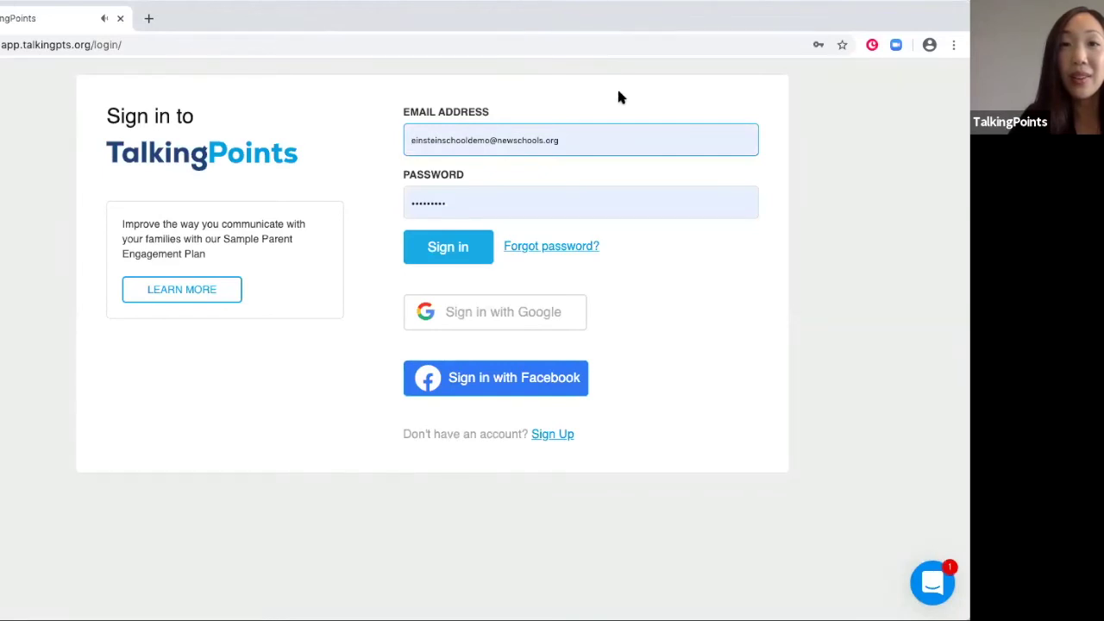
Step: Sign in to the demo district account, replacing the school's e-mail address with the district e-mail and its saved password
{"action": "left_click", "coordinate": [570, 140]}
{"action": "left_click", "coordinate": [630, 140]}
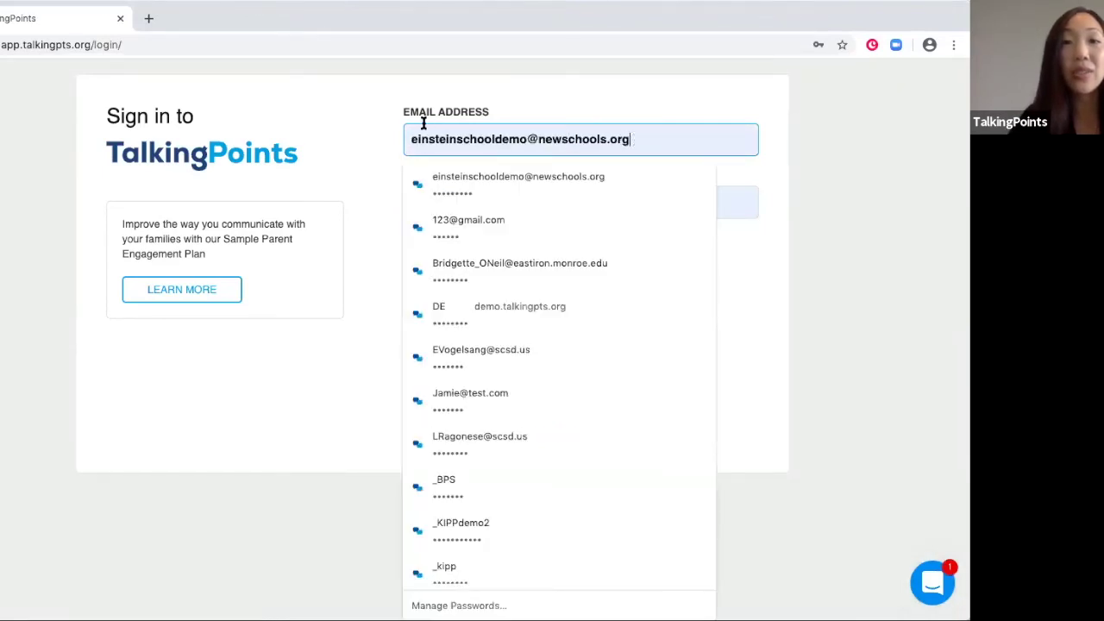
{"action": "key", "text": "ctrl+a"}
{"action": "key", "text": "BackSpace"}
{"action": "type", "text": "demo"}
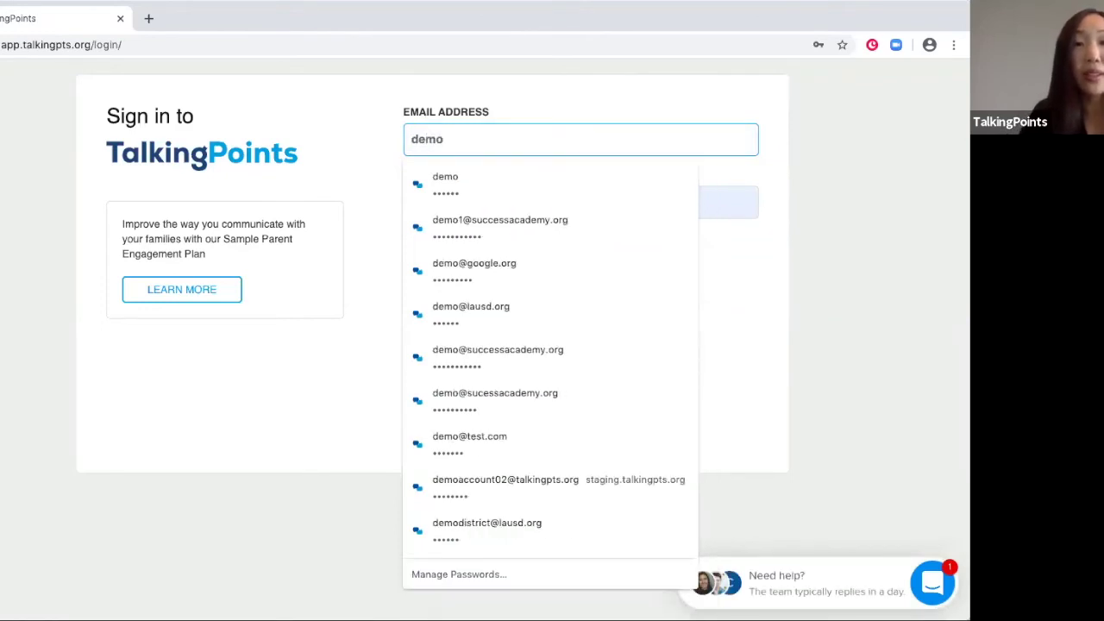
{"action": "type", "text": "distri"}
{"action": "left_click", "coordinate": [440, 179]}
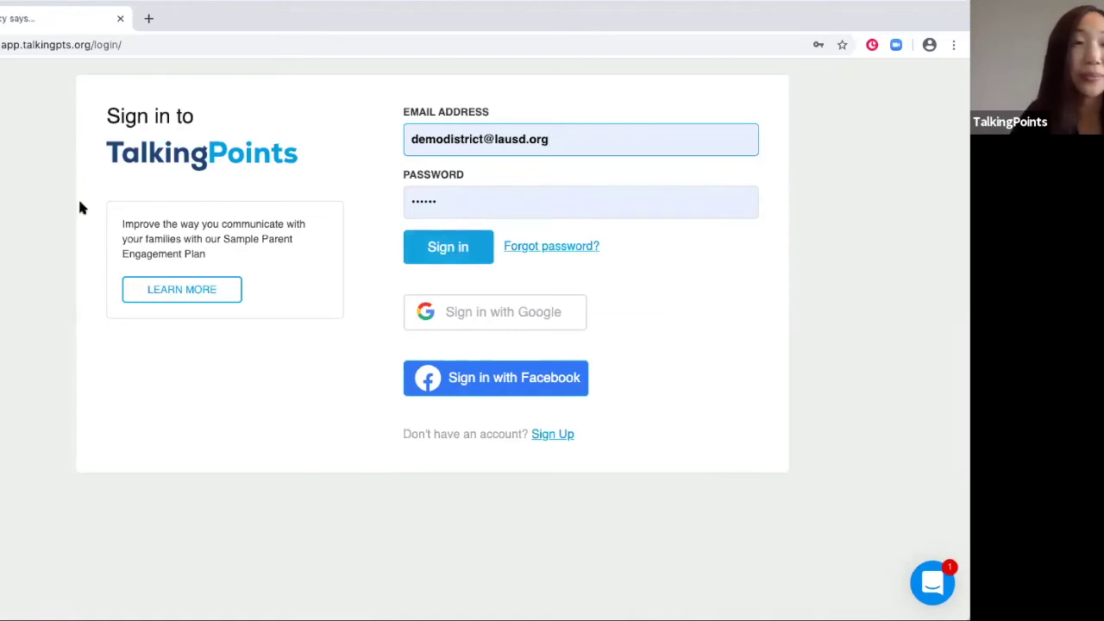
{"action": "key", "text": "Return"}
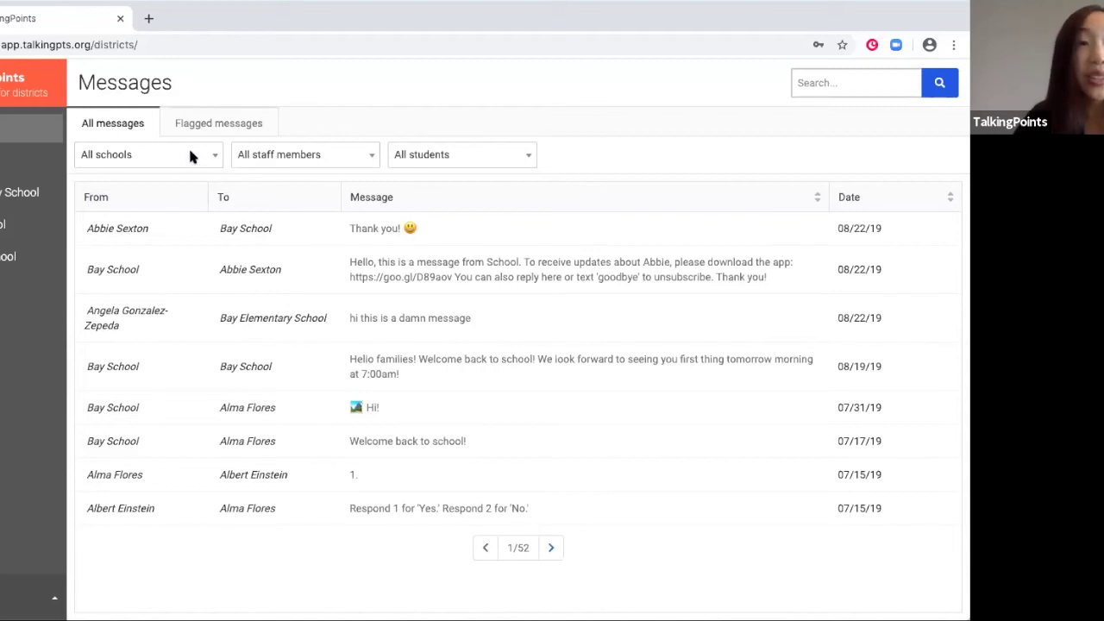
Step: Look through the school, staff member and student filters for district messages, then view Flagged messages and return to All messages
{"action": "left_click", "coordinate": [214, 157]}
{"action": "left_click", "coordinate": [216, 156]}
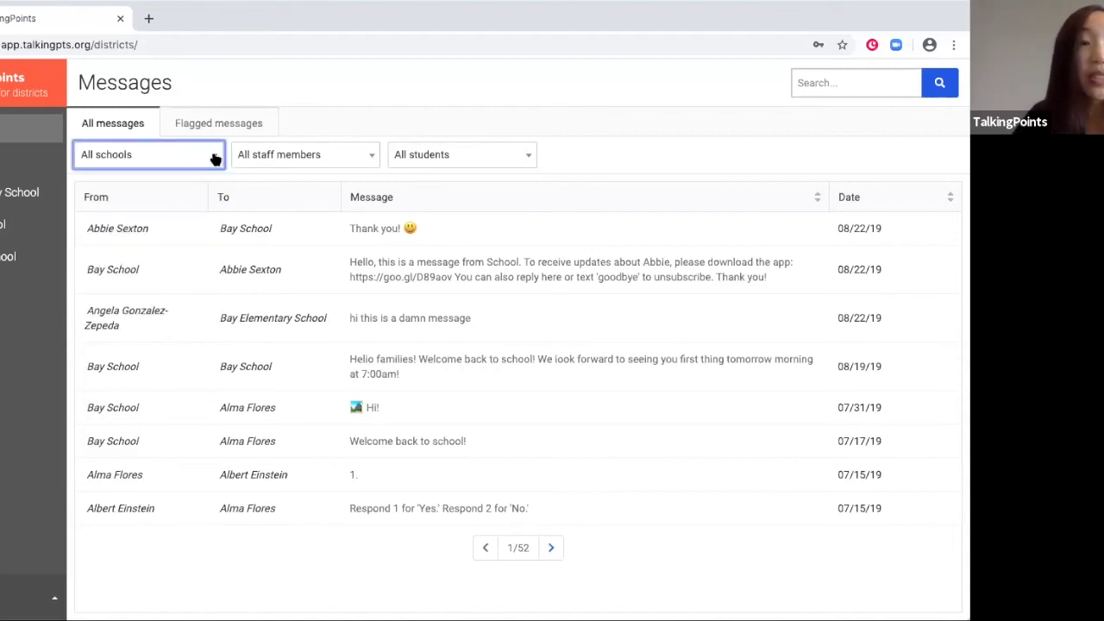
{"action": "left_click", "coordinate": [214, 158]}
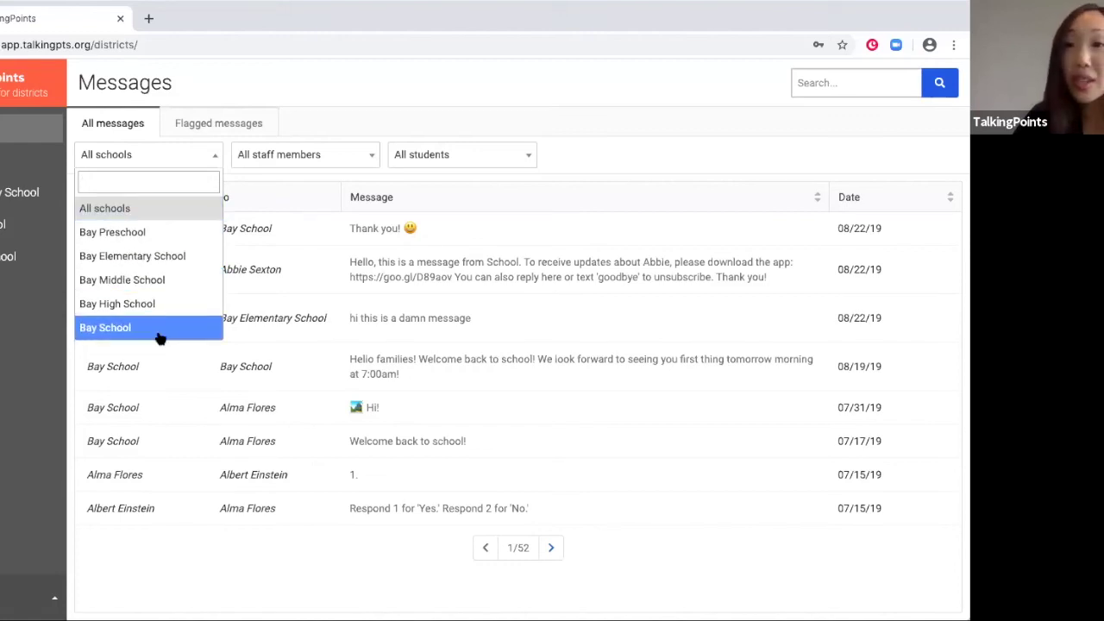
{"action": "left_click", "coordinate": [283, 159]}
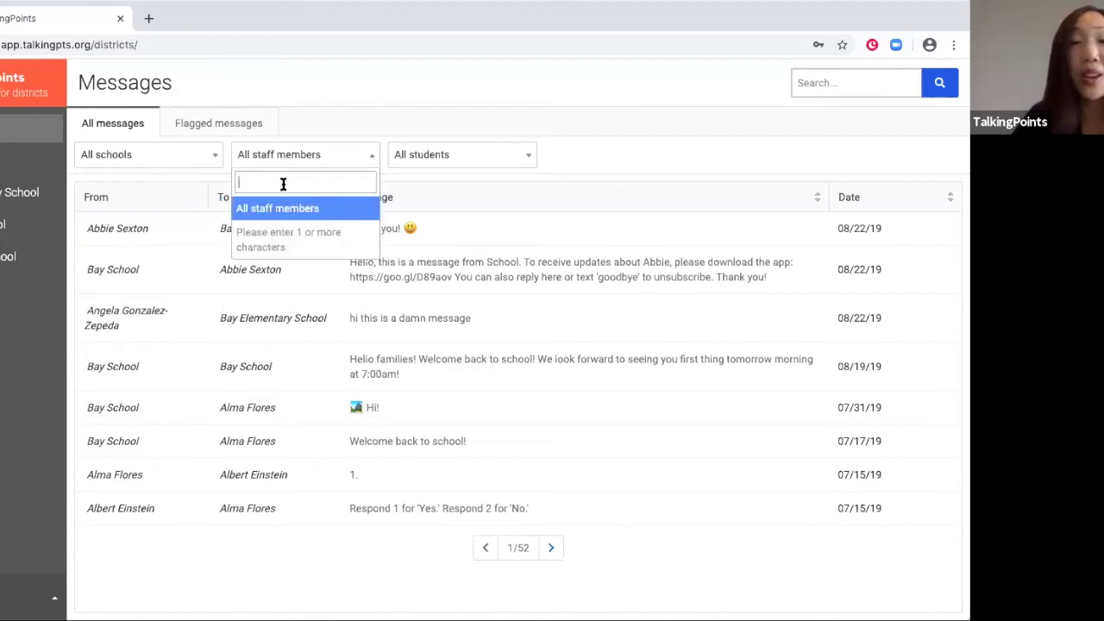
{"action": "left_click", "coordinate": [485, 158]}
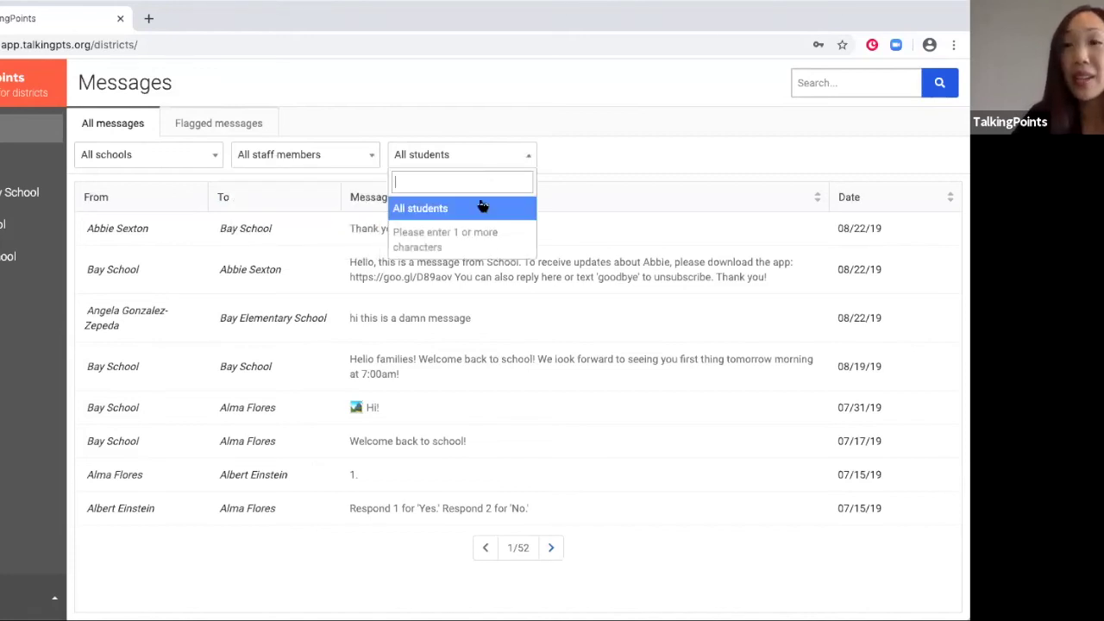
{"action": "left_click", "coordinate": [604, 163]}
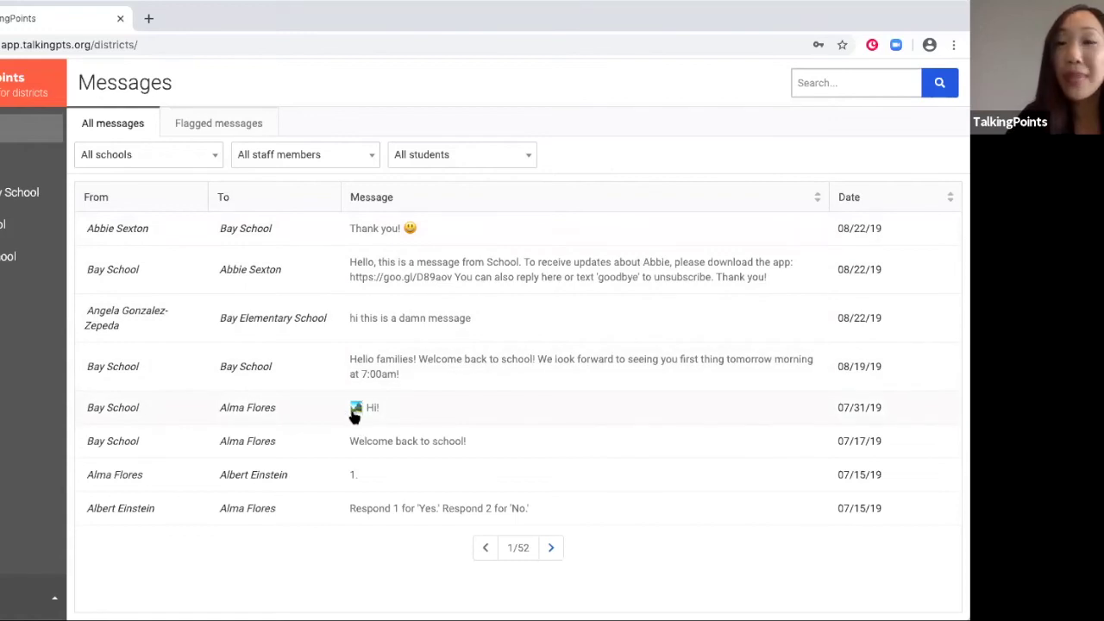
{"action": "left_click", "coordinate": [222, 123]}
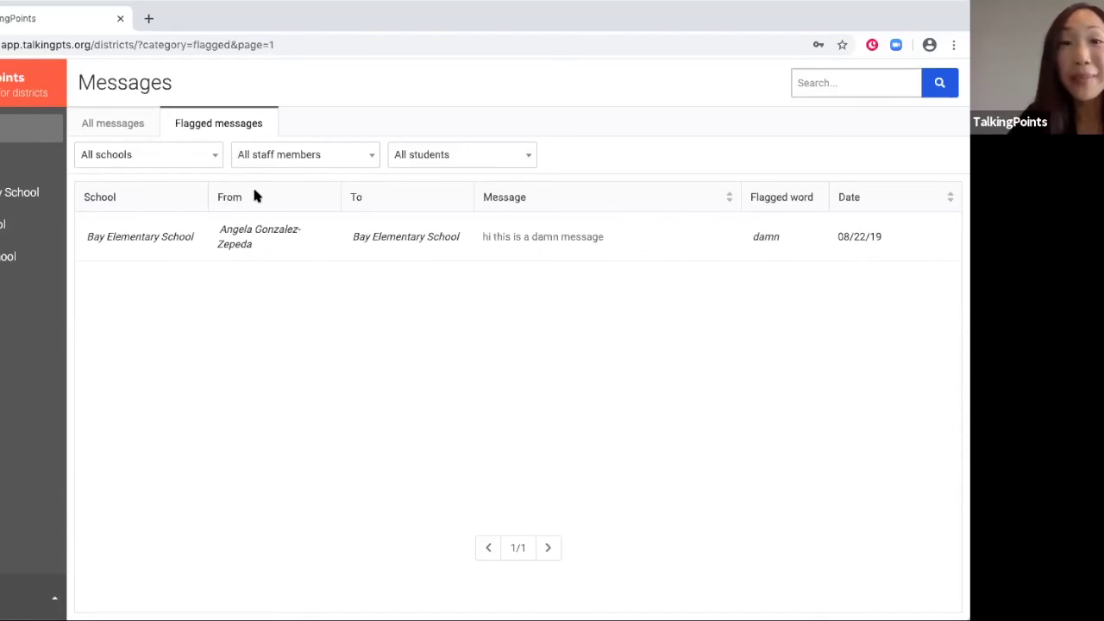
{"action": "left_click", "coordinate": [108, 129]}
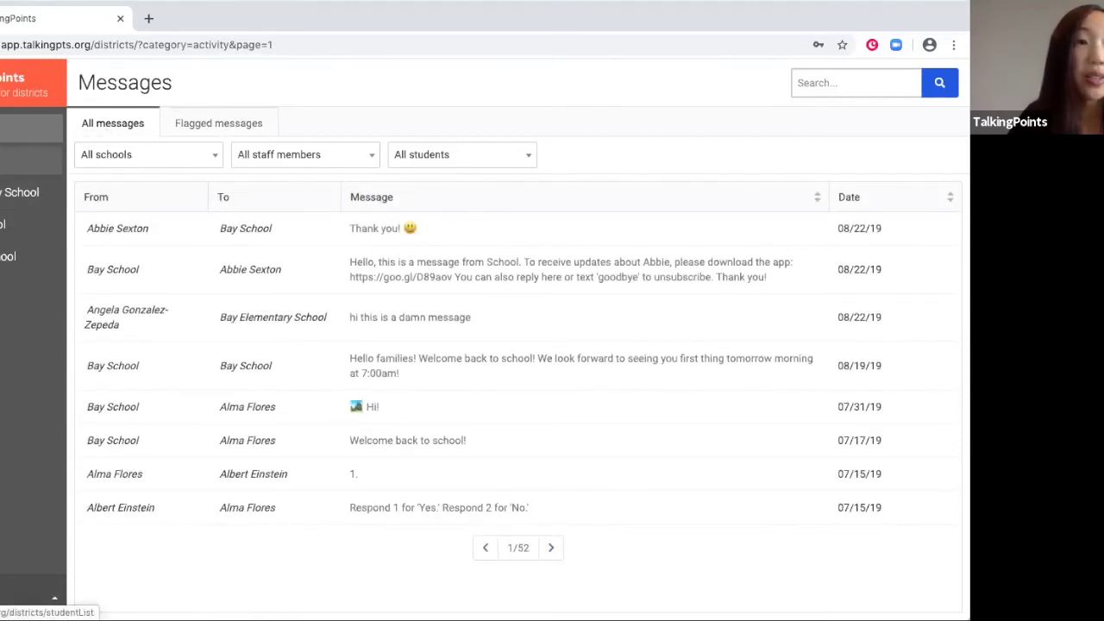
Step: Open the district's Students list, view its school filter, and look through the SMS, Parent app, Unsubscribed and Invalid number lists
{"action": "left_click", "coordinate": [31, 160]}
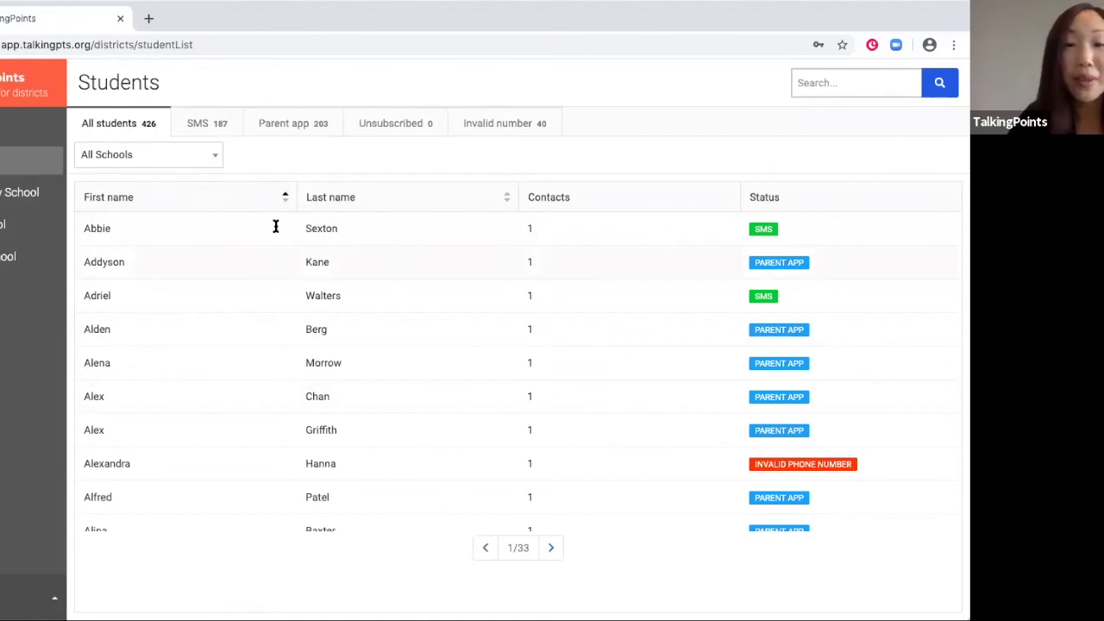
{"action": "left_click", "coordinate": [212, 157]}
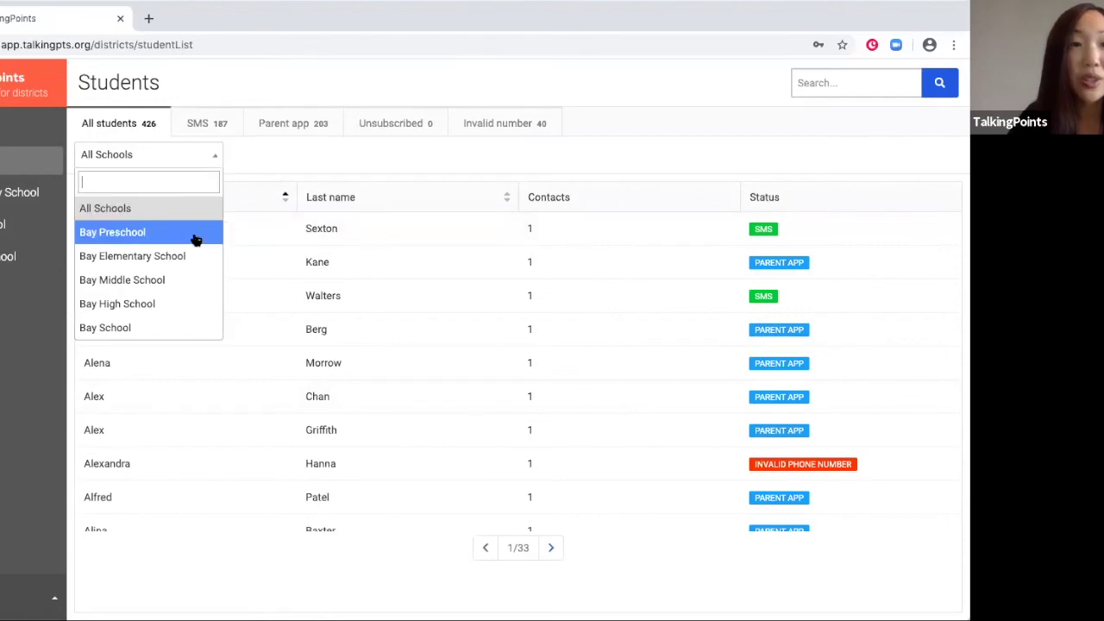
{"action": "left_click", "coordinate": [268, 144]}
{"action": "left_click", "coordinate": [215, 129]}
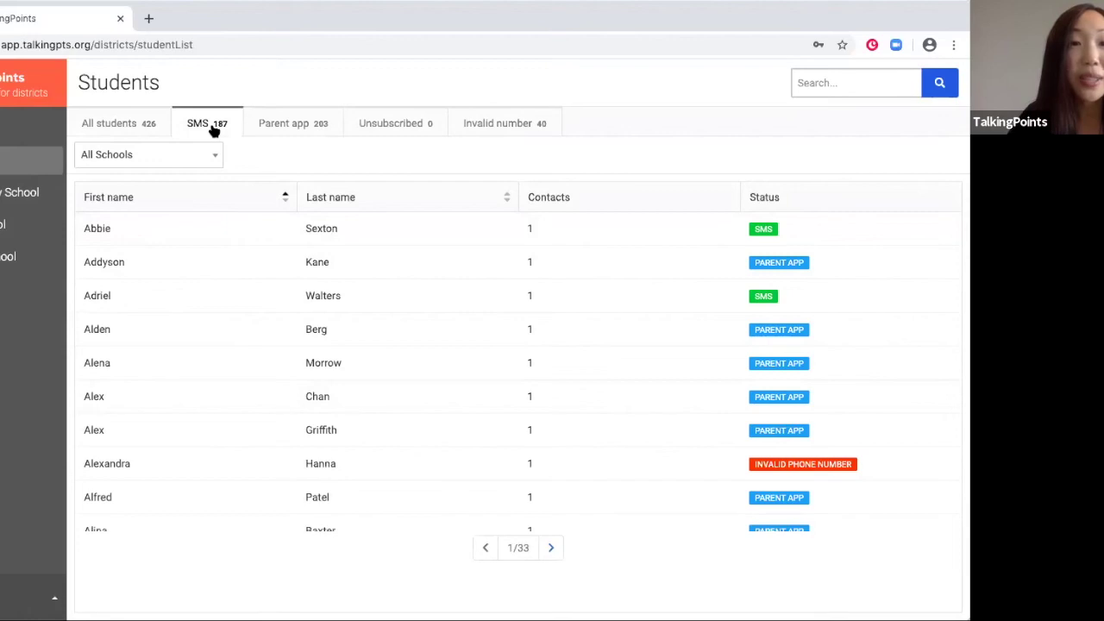
{"action": "left_click", "coordinate": [214, 128]}
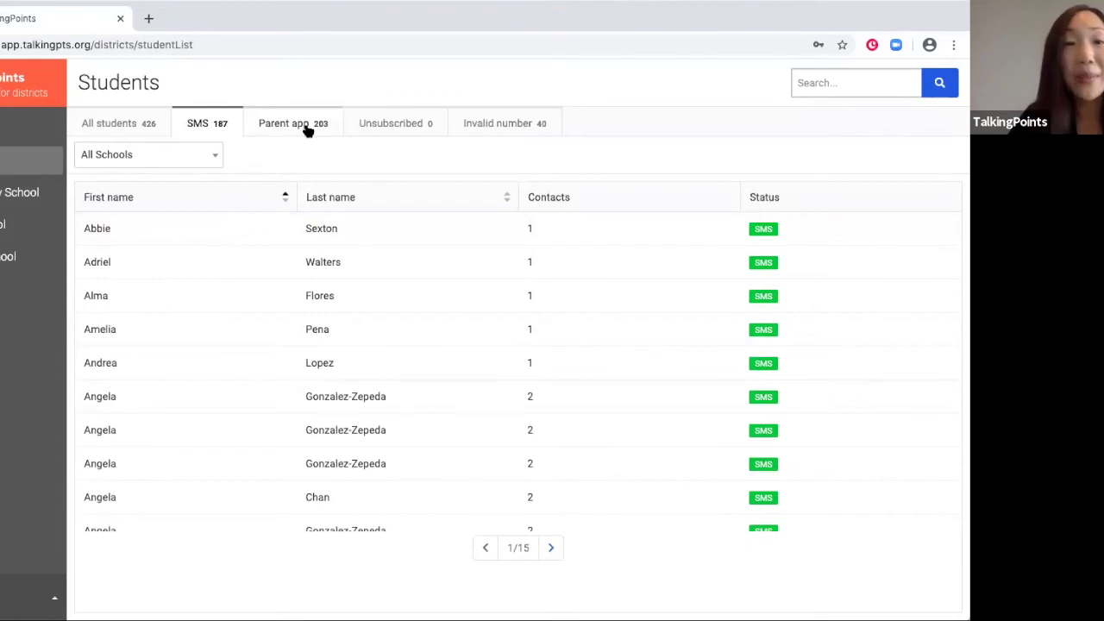
{"action": "left_click", "coordinate": [307, 129]}
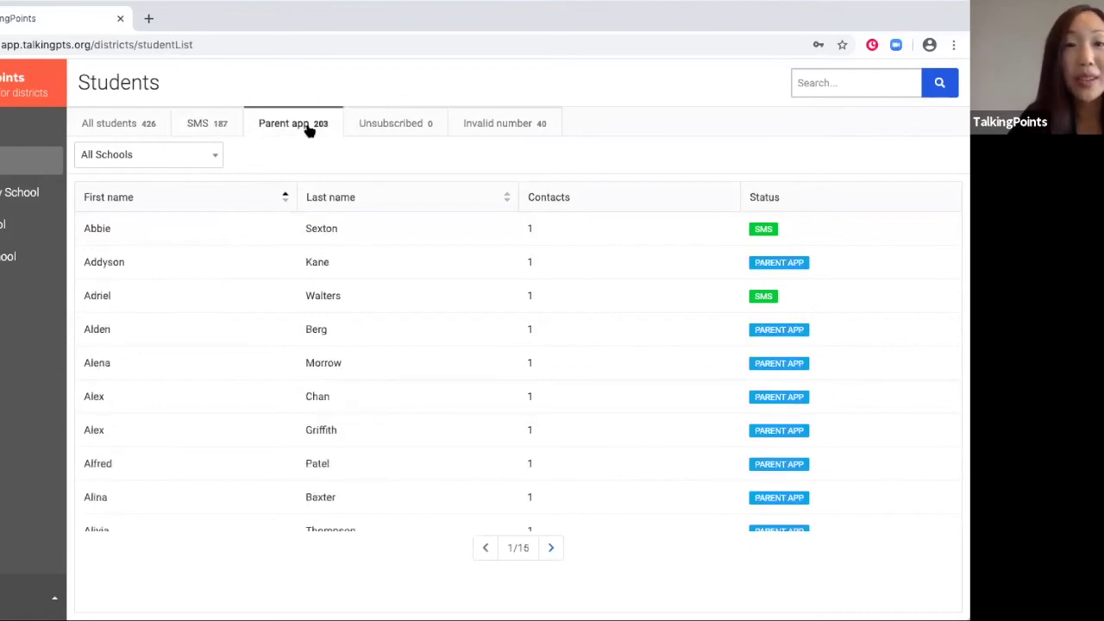
{"action": "left_click", "coordinate": [421, 131]}
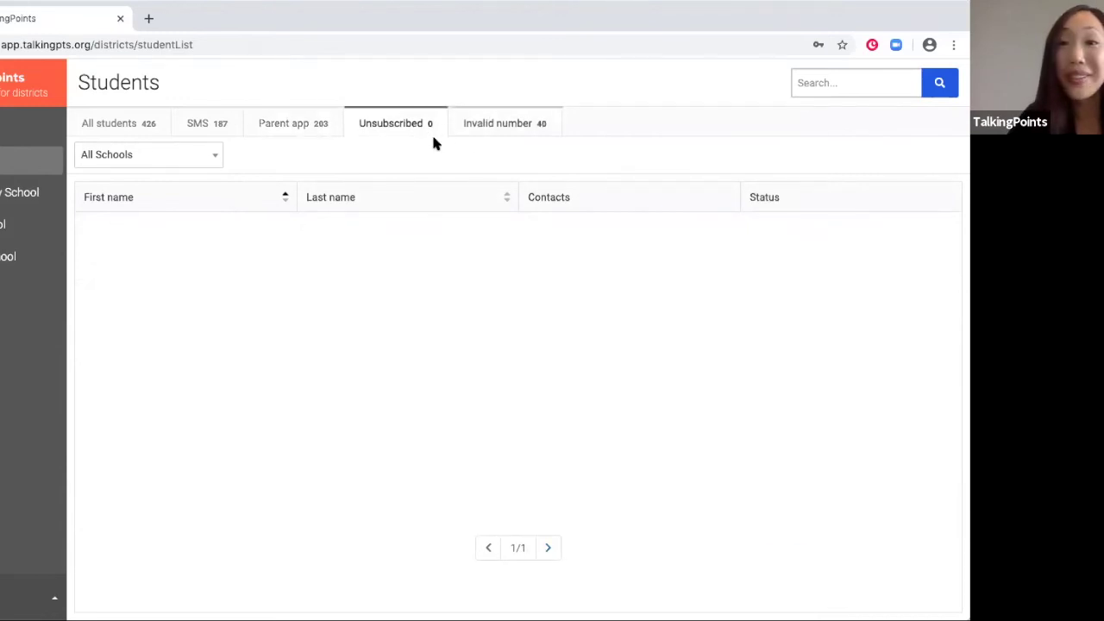
{"action": "left_click", "coordinate": [520, 134]}
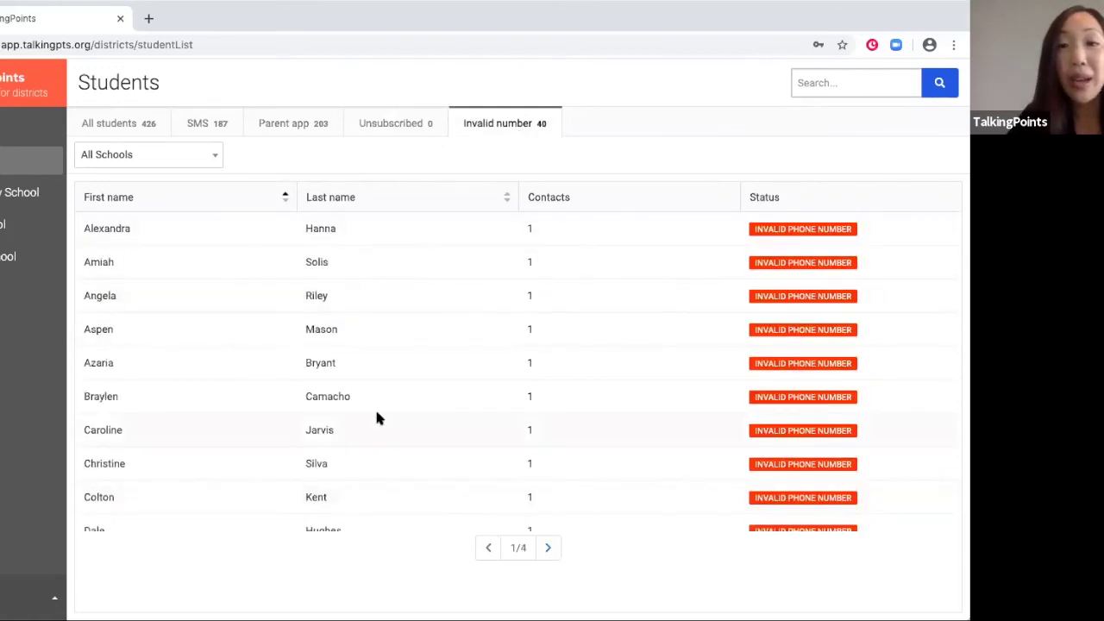
Step: Review the students with invalid numbers, sort them by last name, and return to the All students list
{"action": "scroll", "coordinate": [376, 417], "scroll_direction": "down", "scroll_amount": 3}
{"action": "scroll", "coordinate": [377, 417], "scroll_direction": "up", "scroll_amount": 3}
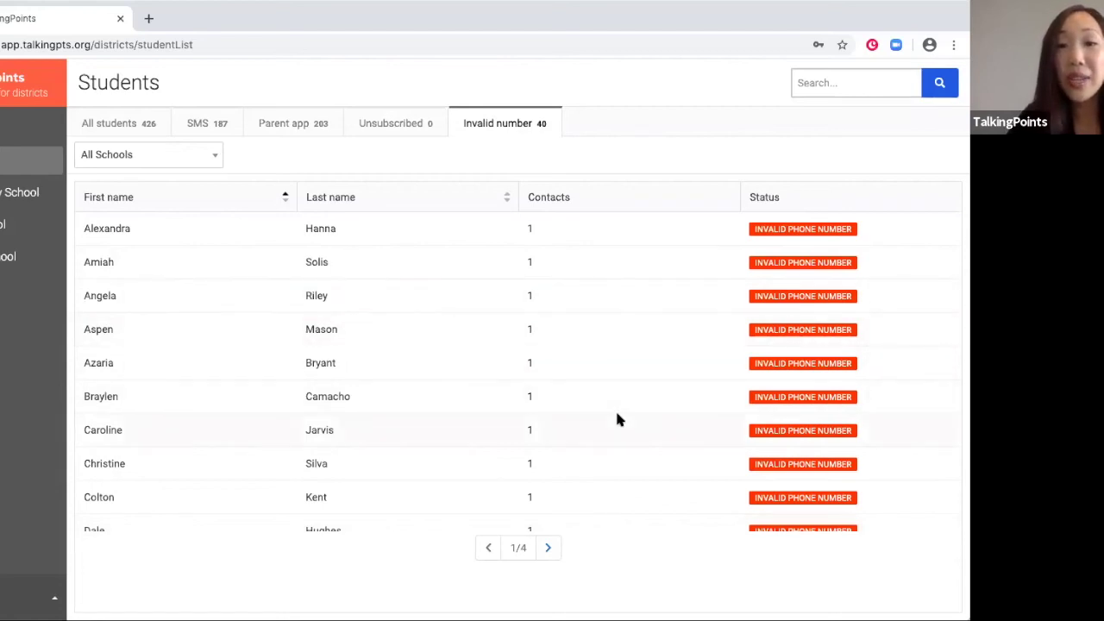
{"action": "scroll", "coordinate": [617, 419], "scroll_direction": "down", "scroll_amount": 2}
{"action": "scroll", "coordinate": [541, 356], "scroll_direction": "up", "scroll_amount": 2}
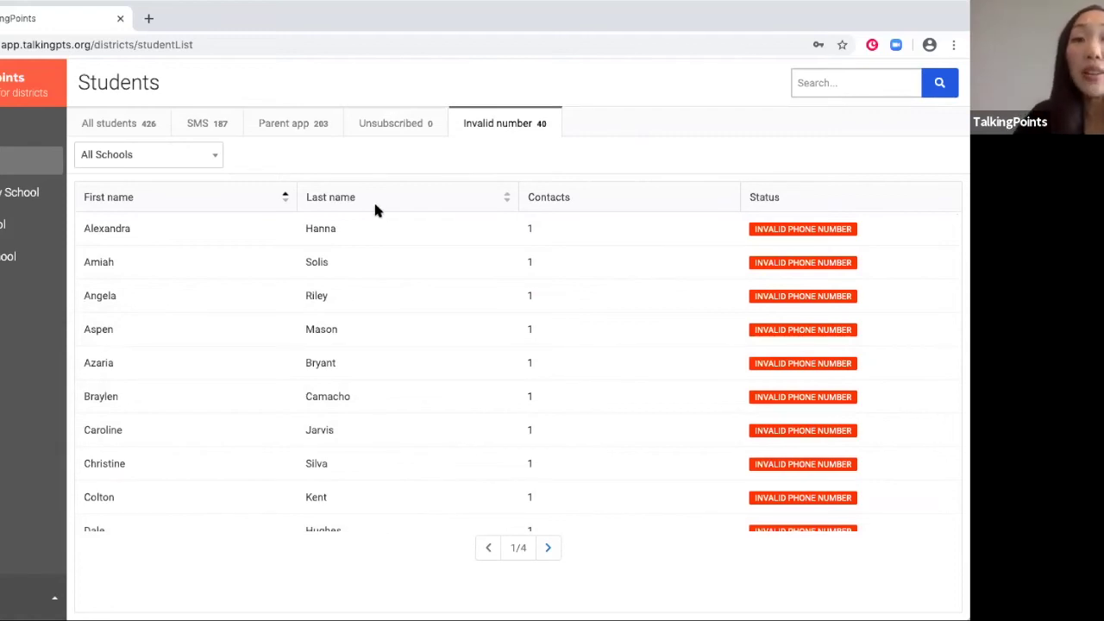
{"action": "left_click", "coordinate": [426, 202]}
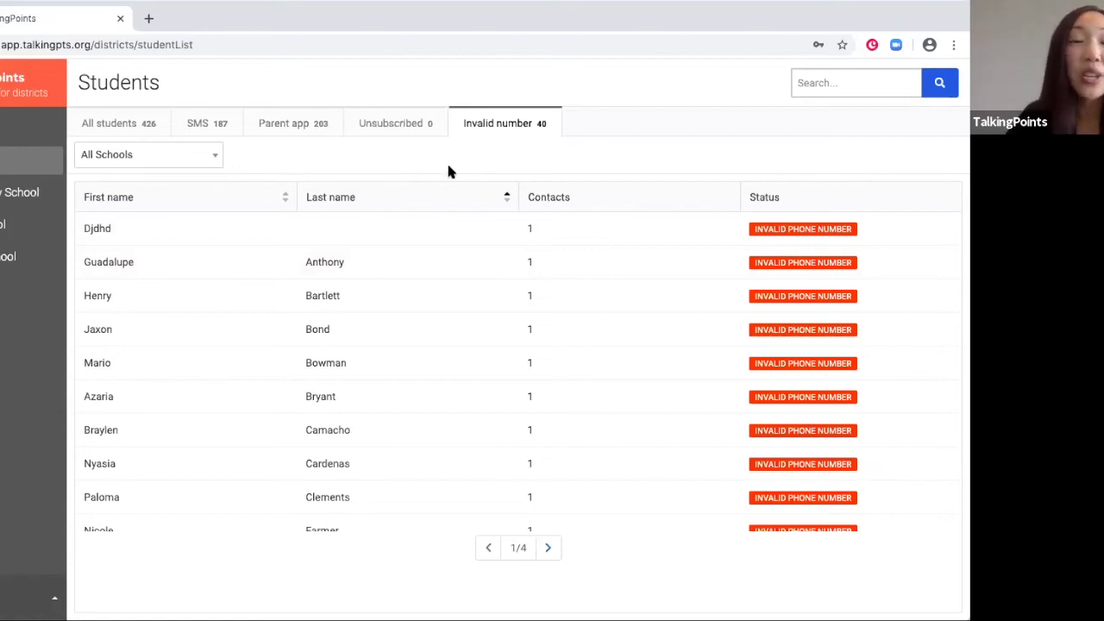
{"action": "left_click", "coordinate": [125, 129]}
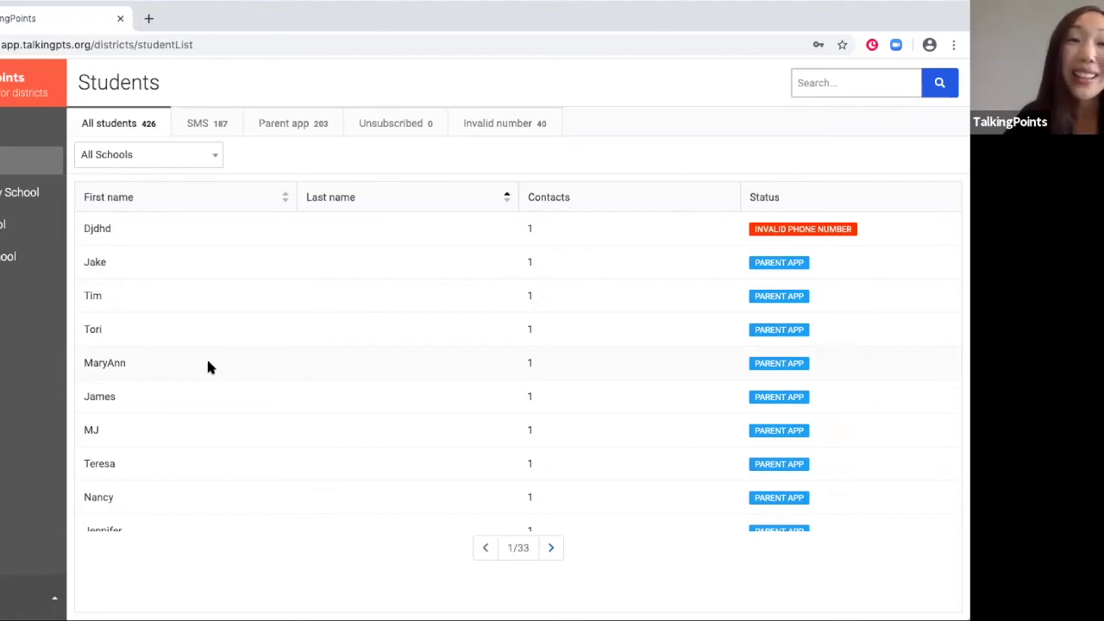
{"action": "scroll", "coordinate": [207, 367], "scroll_direction": "down", "scroll_amount": 3}
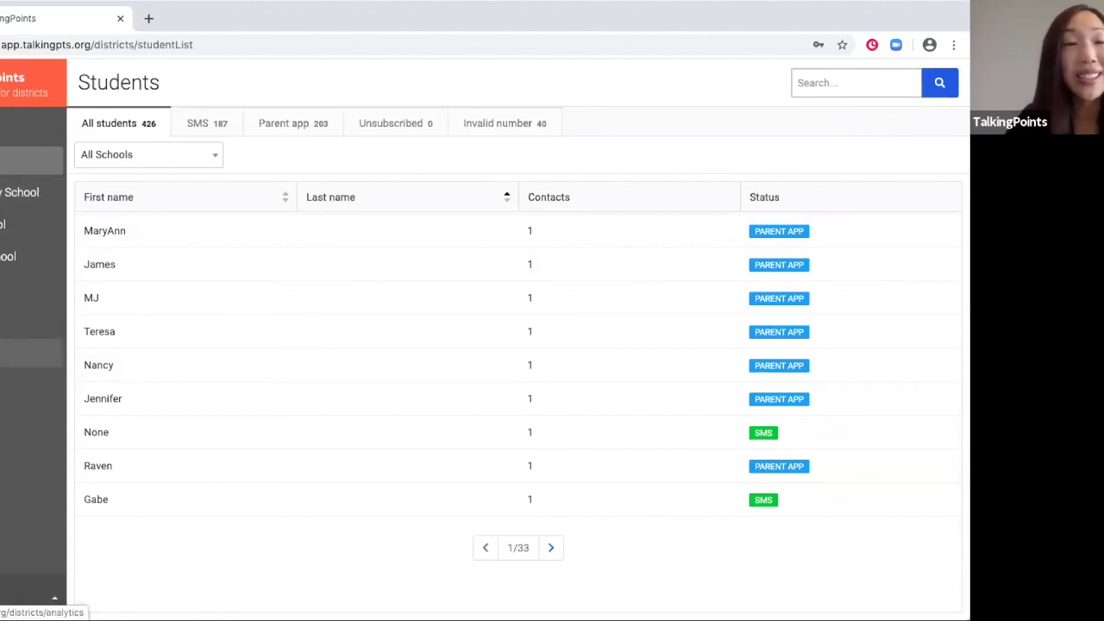
Step: Open Bay Elementary School and look through its School Admins, Staff and Contacts lists
{"action": "left_click", "coordinate": [25, 192]}
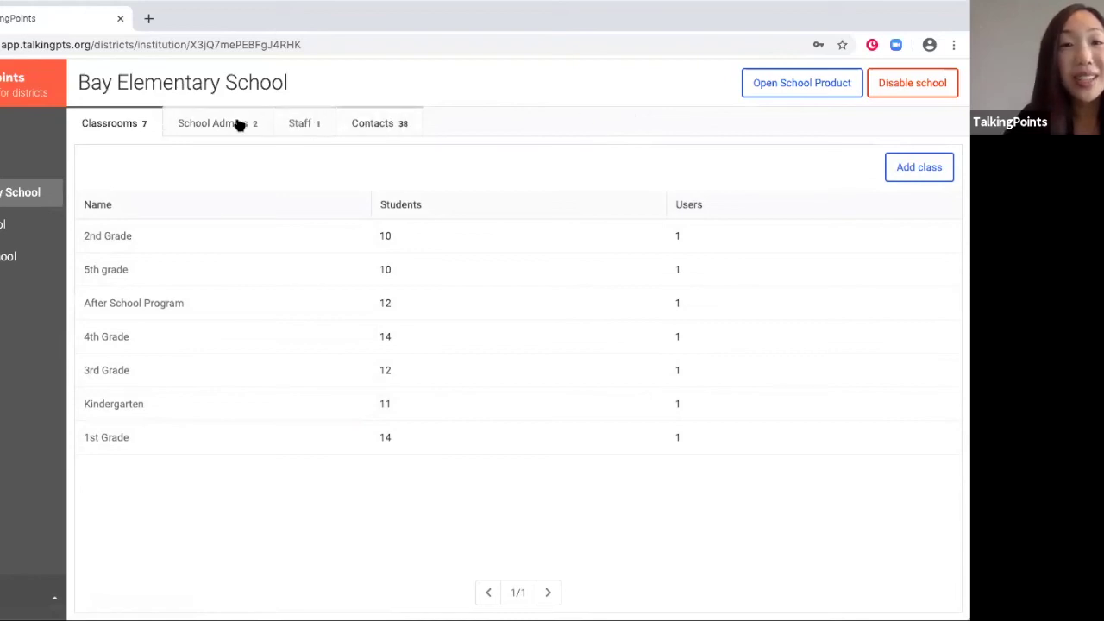
{"action": "left_click", "coordinate": [205, 125]}
{"action": "left_click", "coordinate": [301, 130]}
{"action": "left_click", "coordinate": [378, 130]}
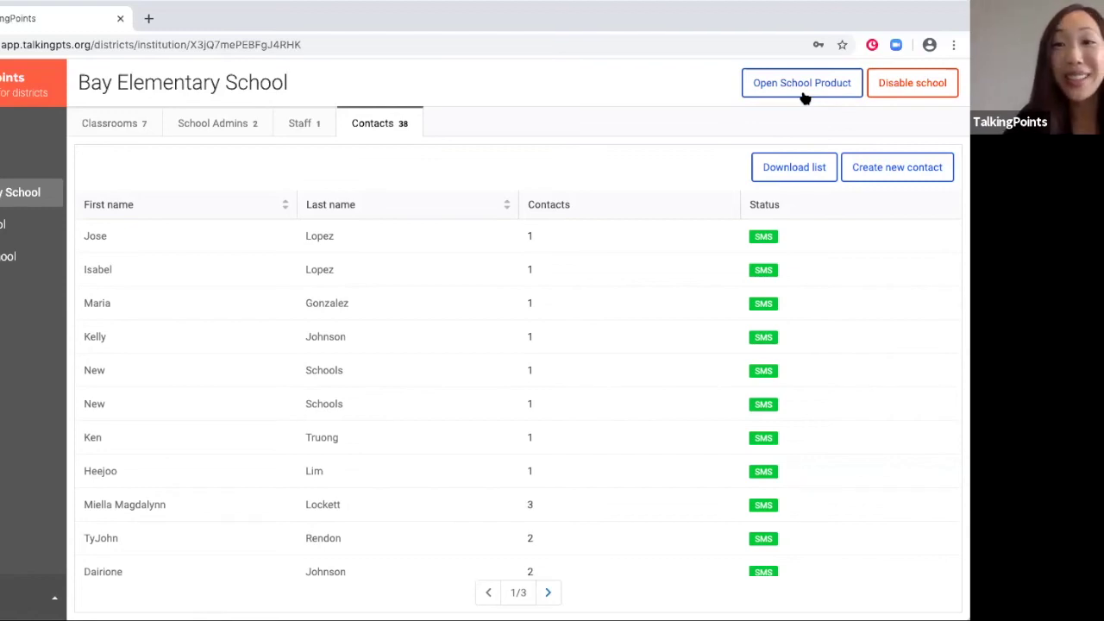
Step: Disable Bay Elementary School and enable it again
{"action": "left_click", "coordinate": [930, 98]}
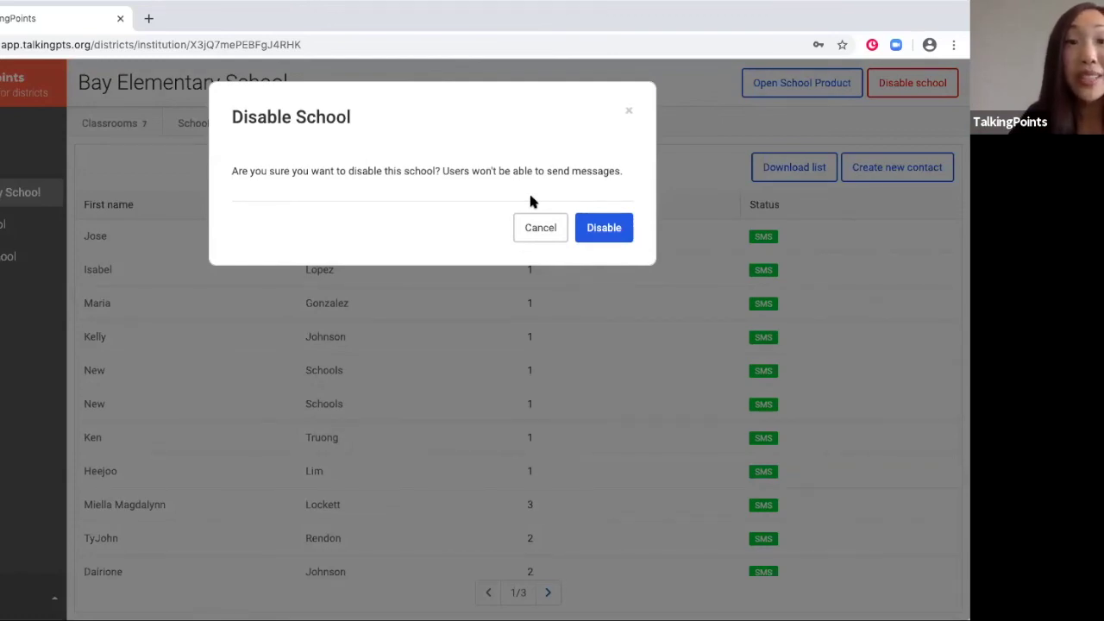
{"action": "left_click", "coordinate": [595, 237]}
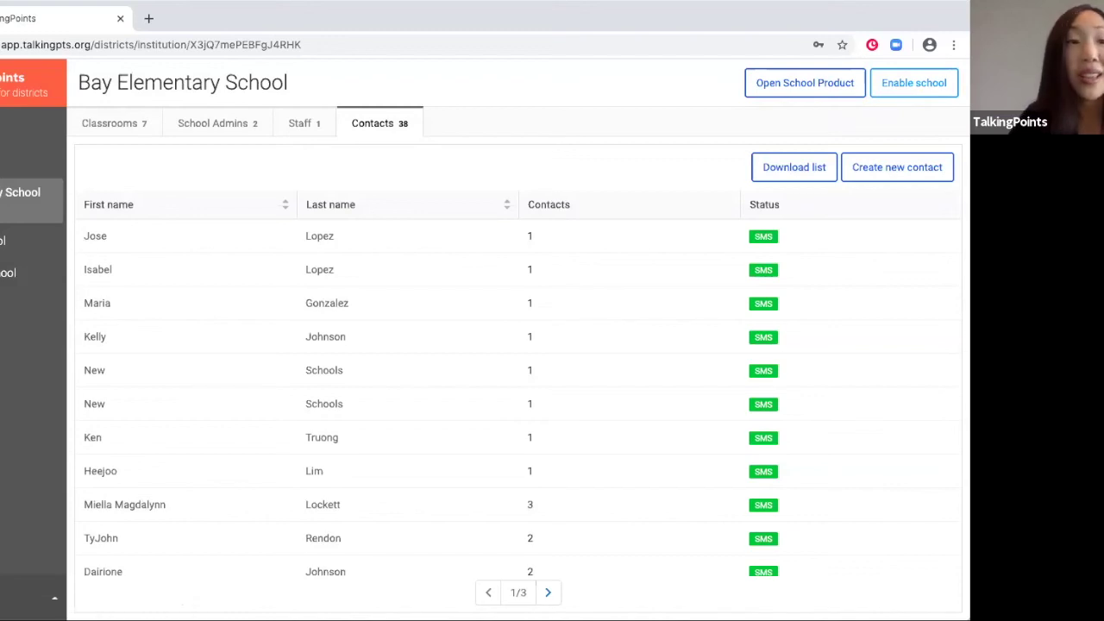
{"action": "left_click", "coordinate": [928, 88]}
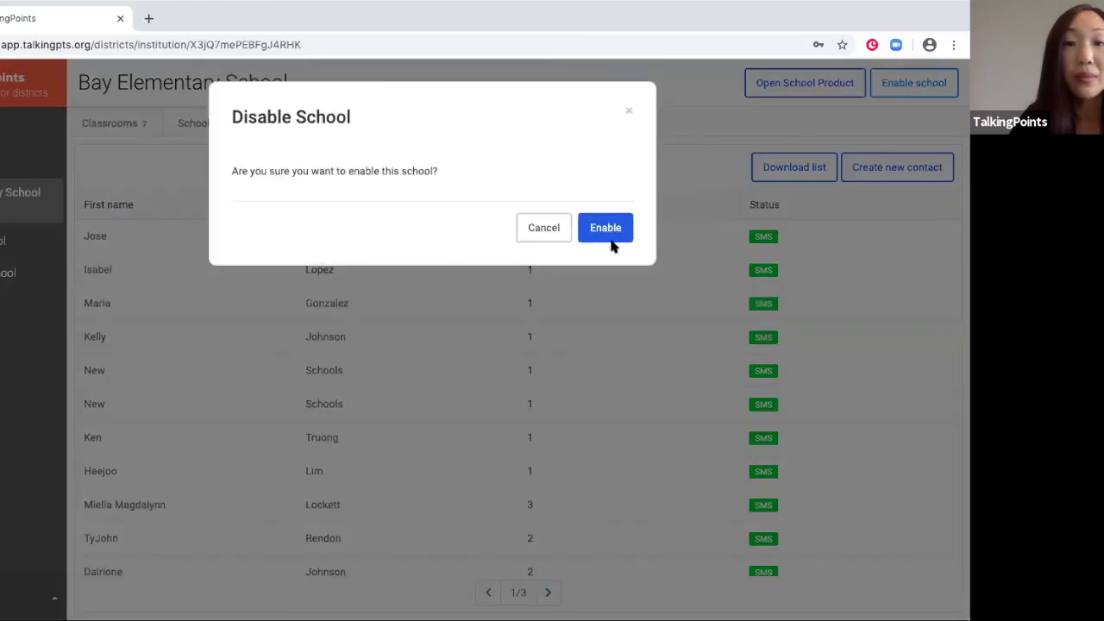
{"action": "left_click", "coordinate": [608, 237]}
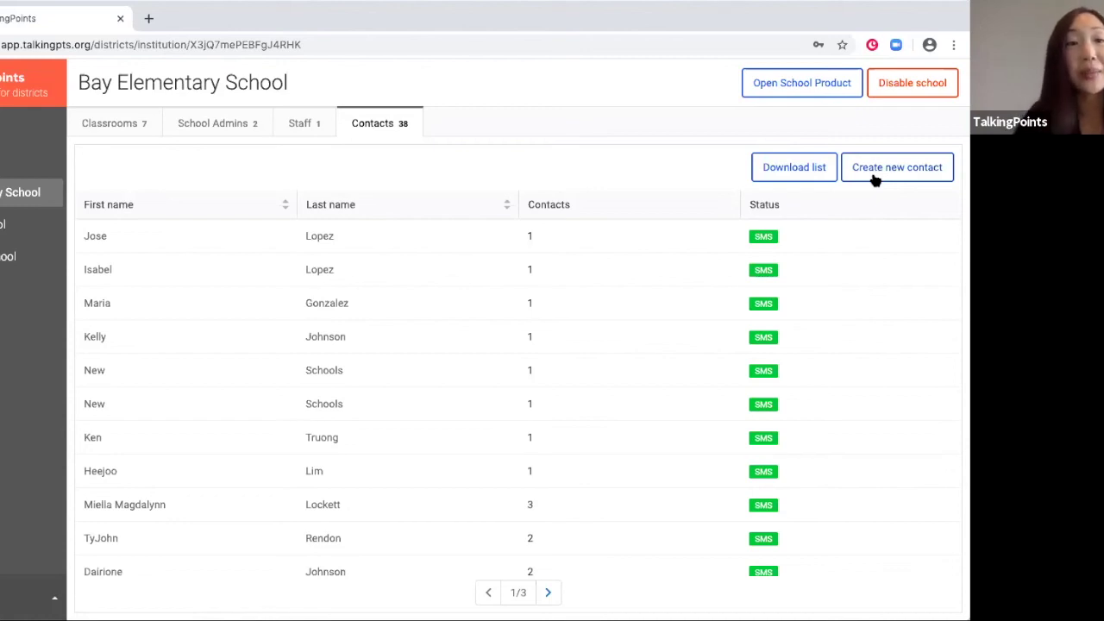
Step: View Bay Elementary School's Staff list and its teacher invitation form, and close the form without inviting anyone
{"action": "left_click", "coordinate": [311, 126]}
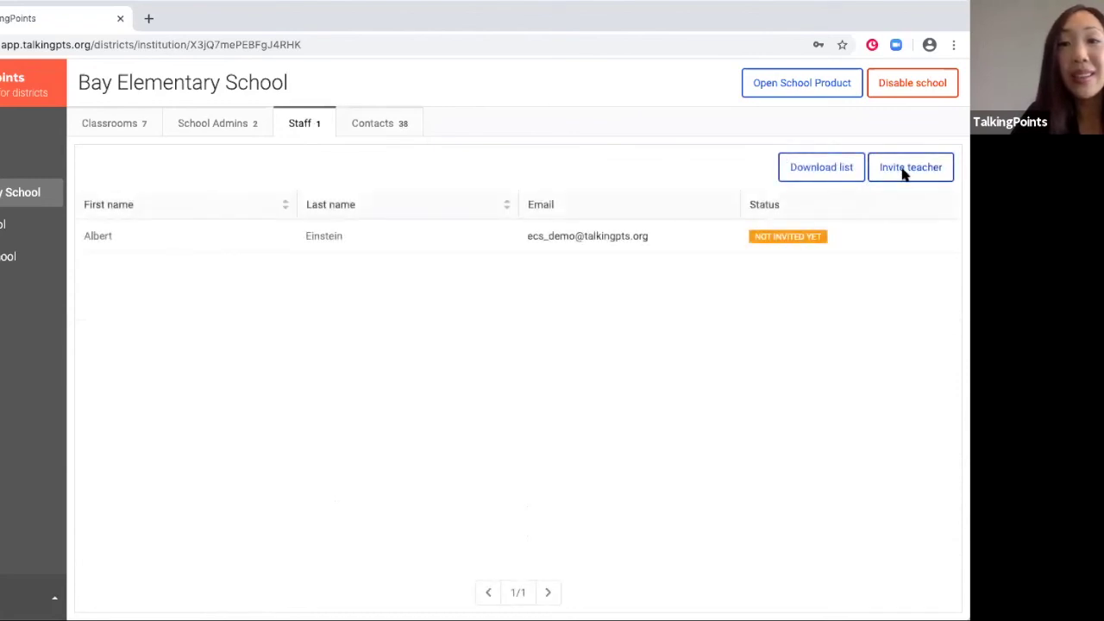
{"action": "left_click", "coordinate": [903, 172]}
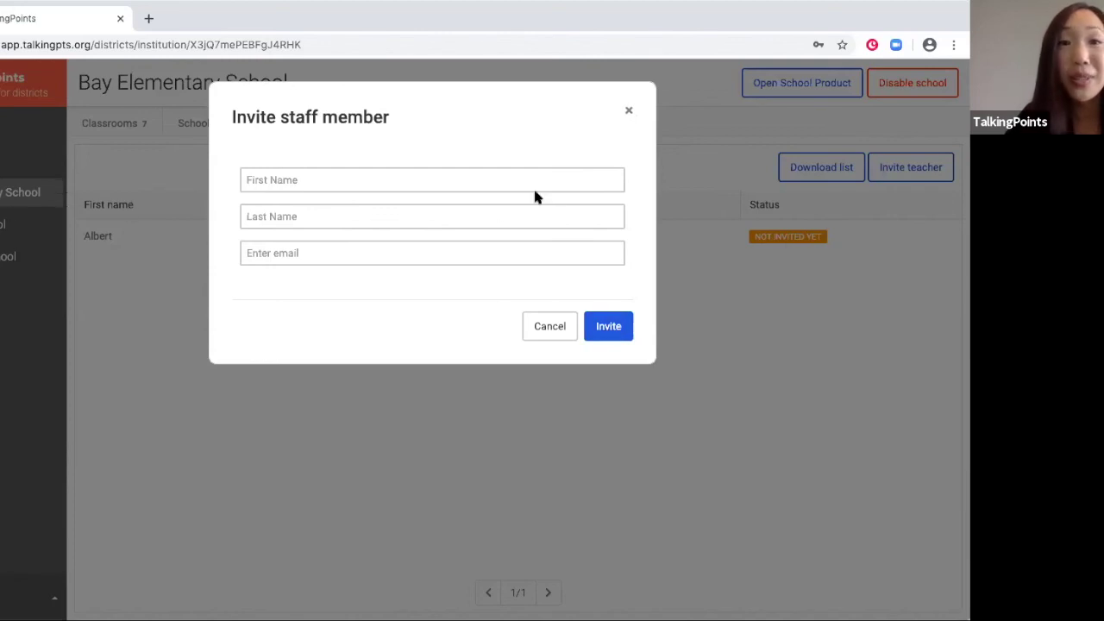
{"action": "left_click", "coordinate": [629, 113]}
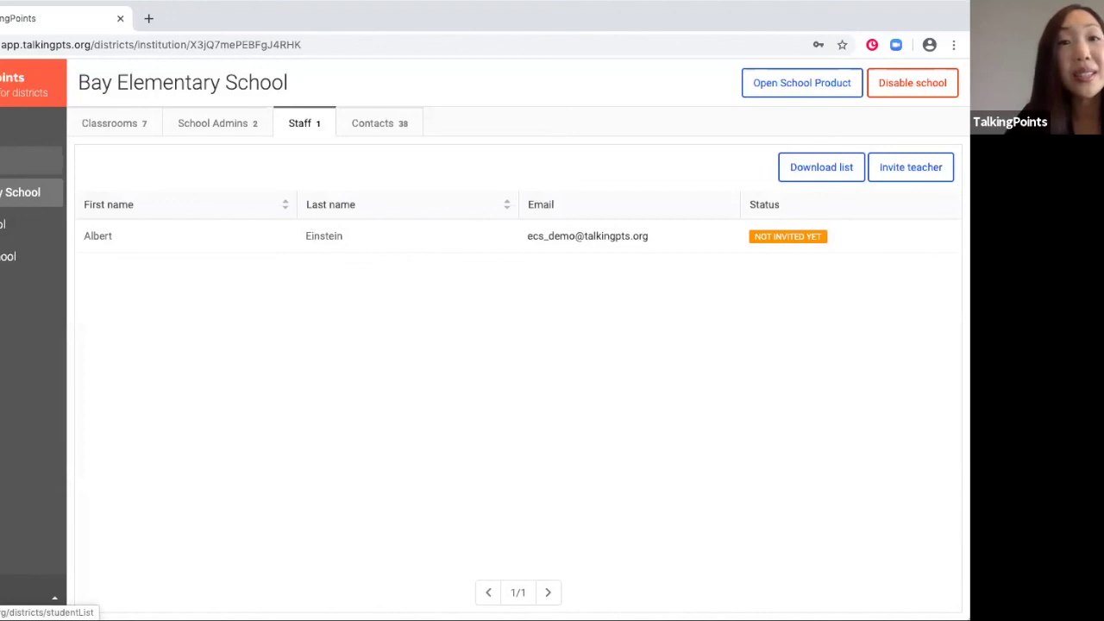
Step: View the district Students list, check Bay Elementary School's Contacts and its new contact form without saving, and return to the school's Classrooms list
{"action": "left_click", "coordinate": [30, 160]}
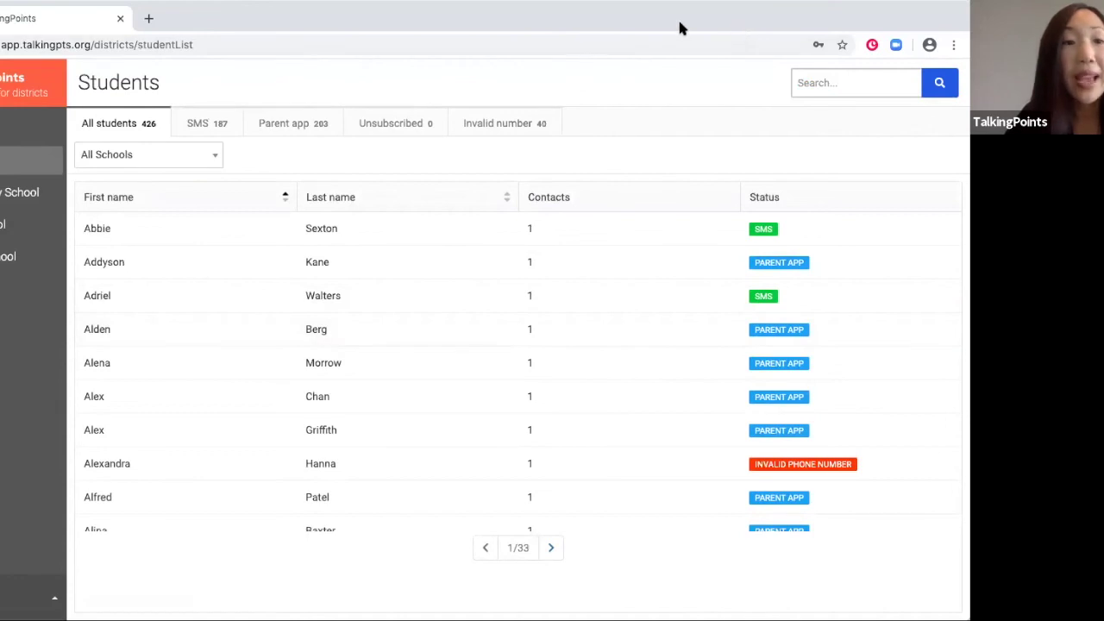
{"action": "left_click", "coordinate": [19, 199]}
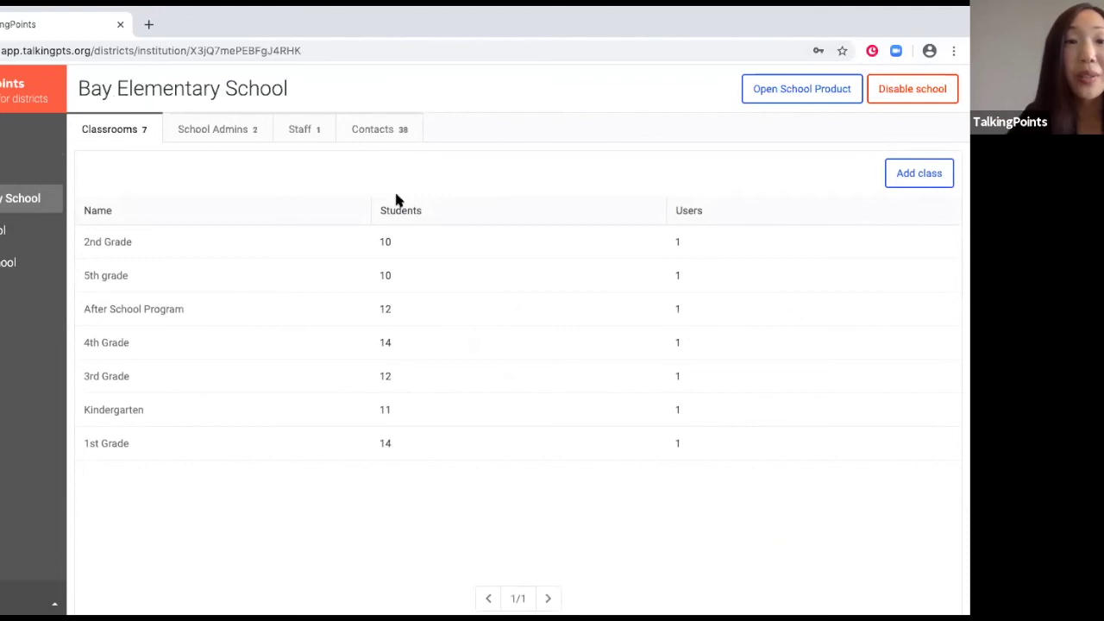
{"action": "left_click", "coordinate": [371, 129]}
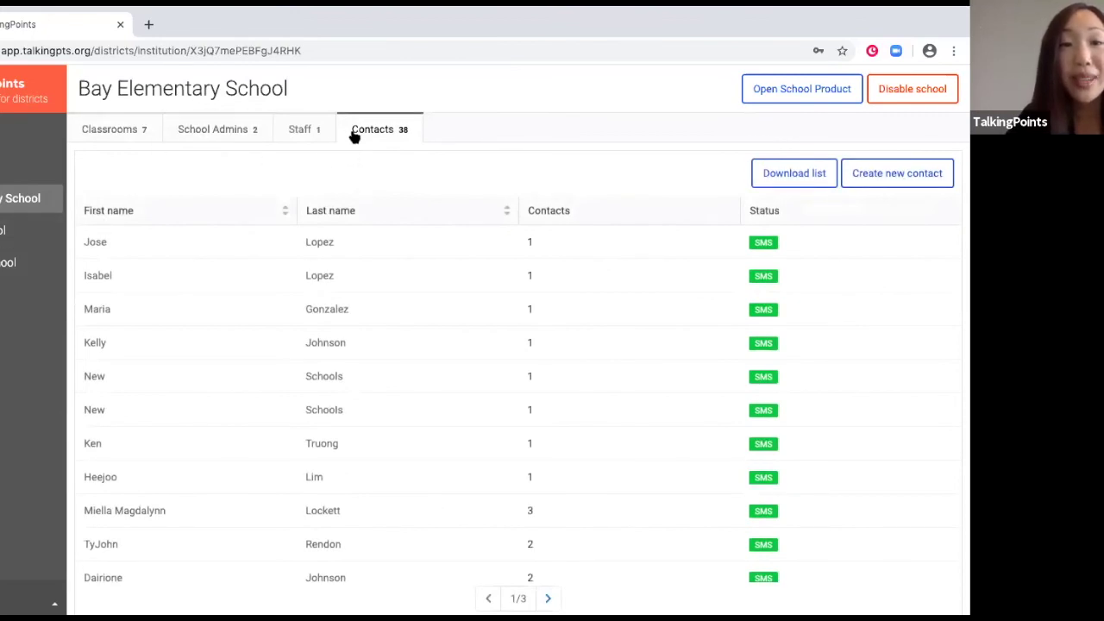
{"action": "left_click", "coordinate": [880, 181]}
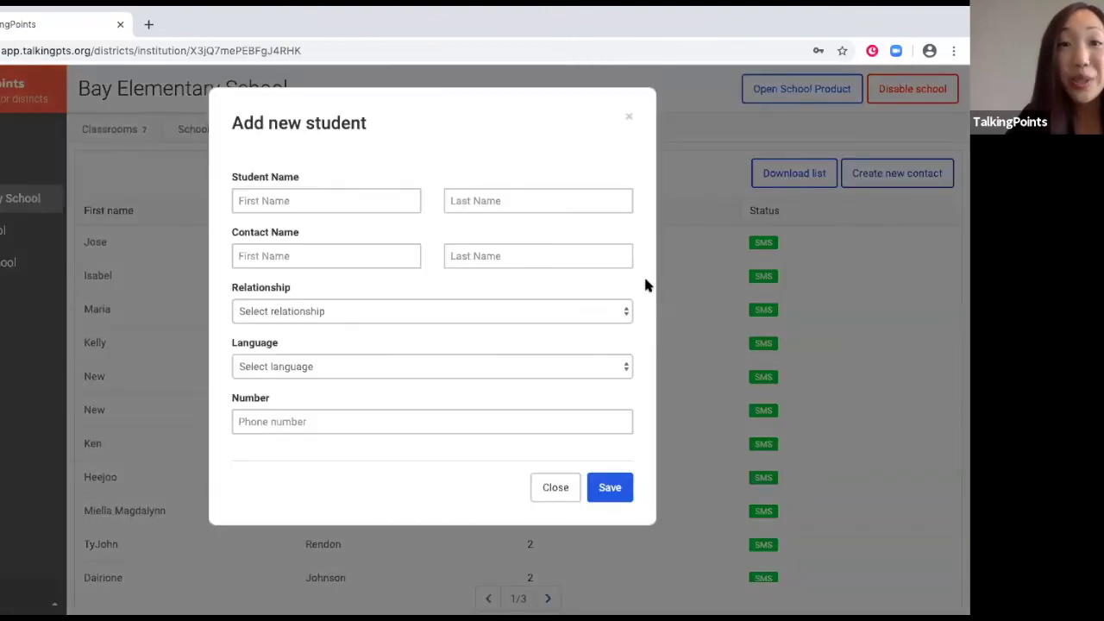
{"action": "left_click", "coordinate": [629, 120]}
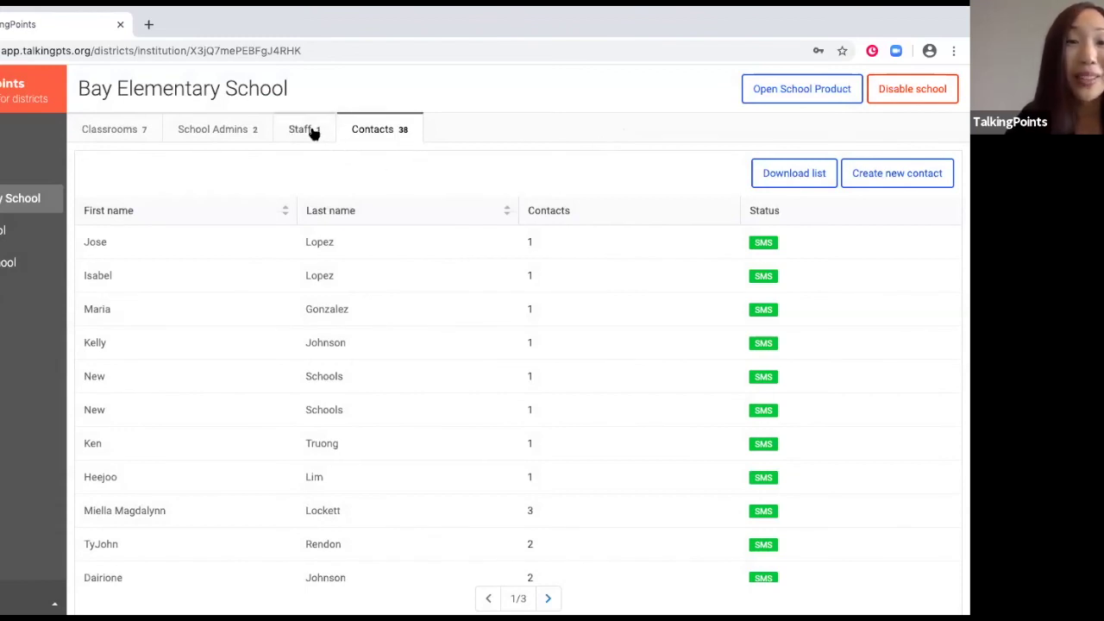
{"action": "left_click", "coordinate": [129, 131]}
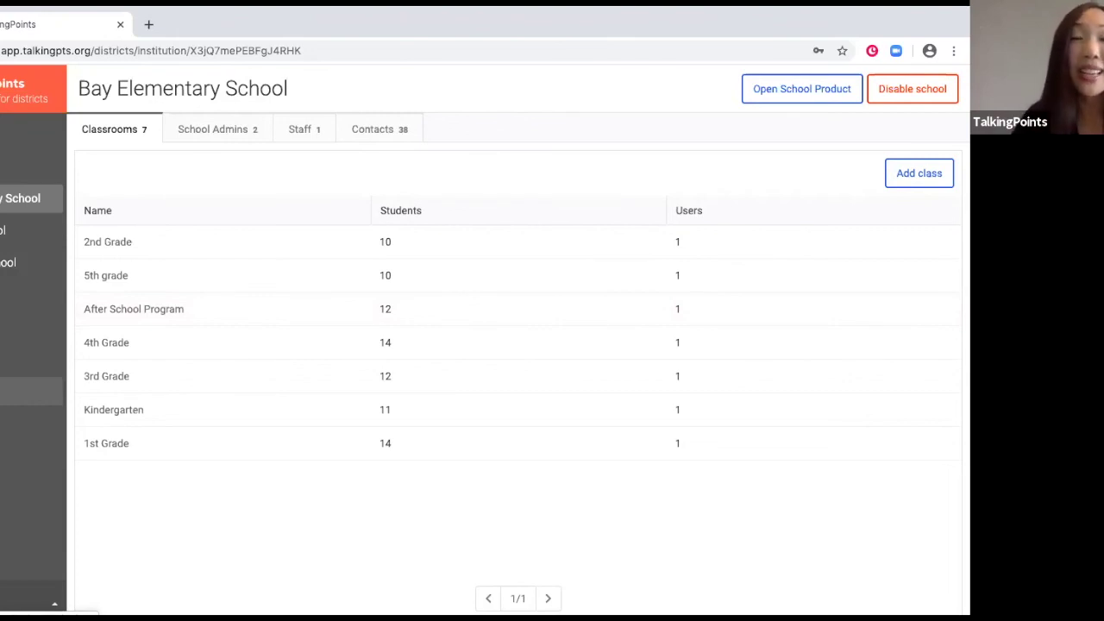
Step: In the Schools list, allow Bay Elementary School to add staff/classes manually and withdraw that permission again
{"action": "left_click", "coordinate": [30, 393]}
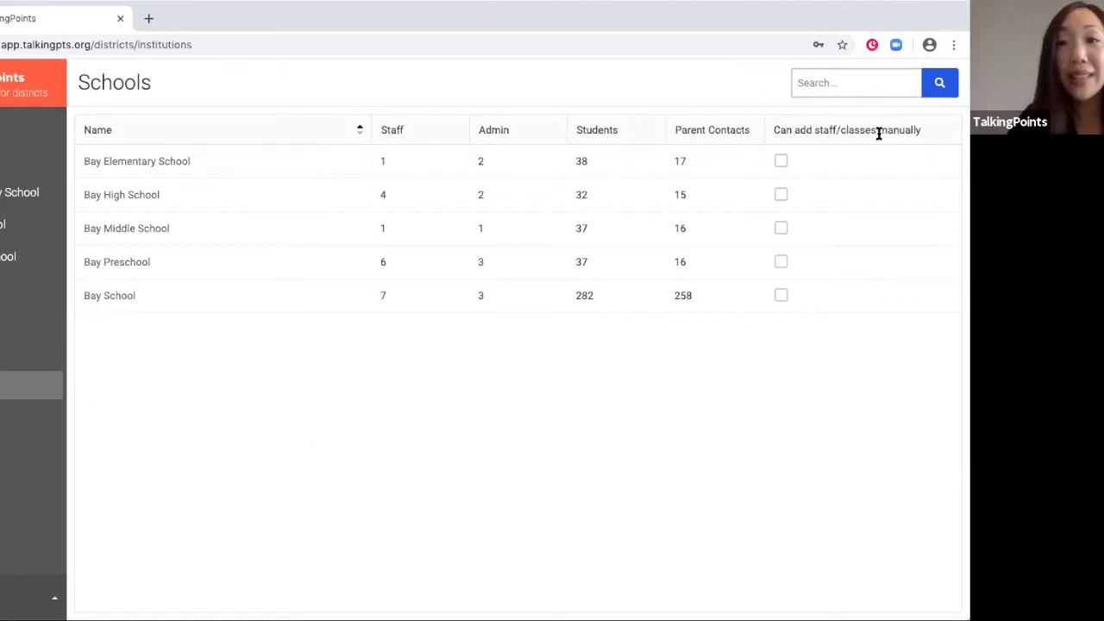
{"action": "left_click", "coordinate": [782, 164]}
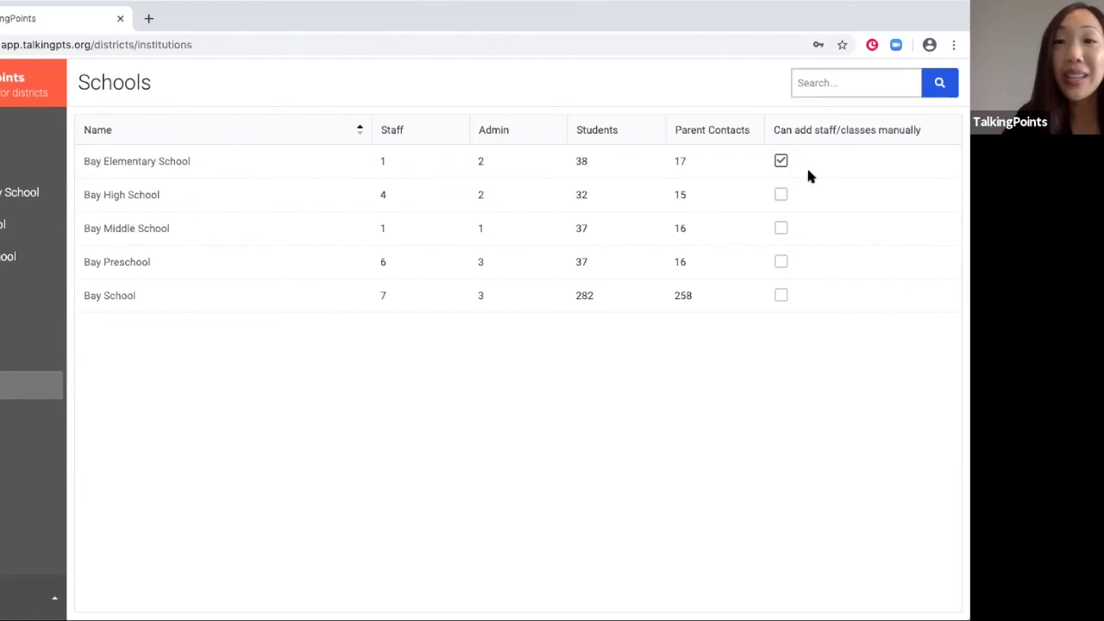
{"action": "left_click", "coordinate": [780, 162]}
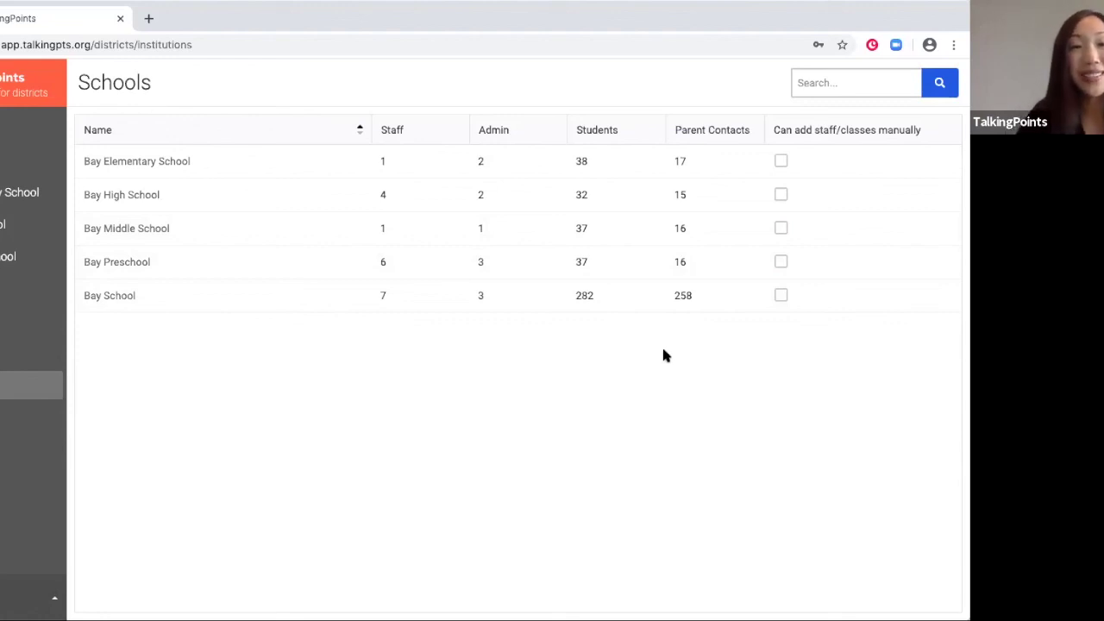
Step: Examine the general district analytics: totals, contacts by language and platform, valid phone numbers, subscribed families and the follow-up download links
{"action": "left_click", "coordinate": [21, 353]}
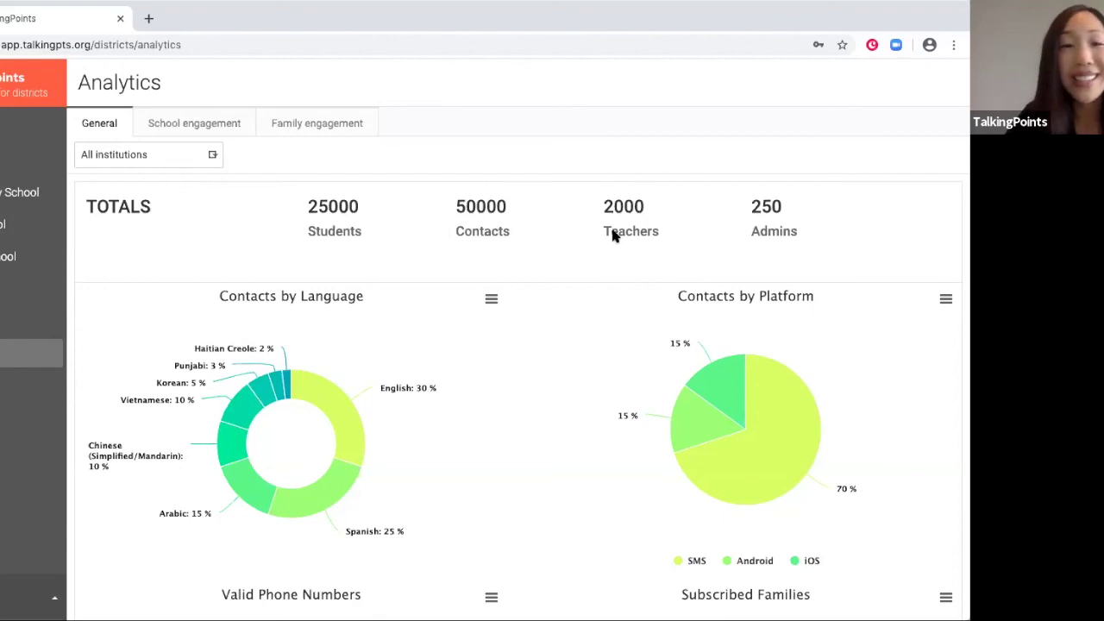
{"action": "scroll", "coordinate": [426, 487], "scroll_direction": "down", "scroll_amount": 3}
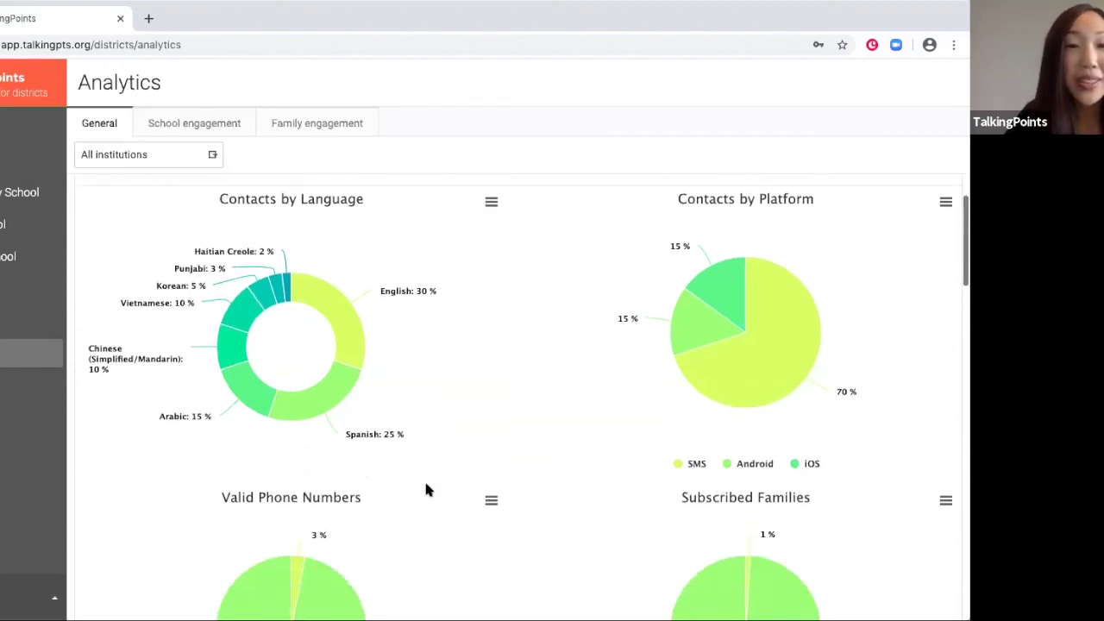
{"action": "scroll", "coordinate": [425, 489], "scroll_direction": "up", "scroll_amount": 1}
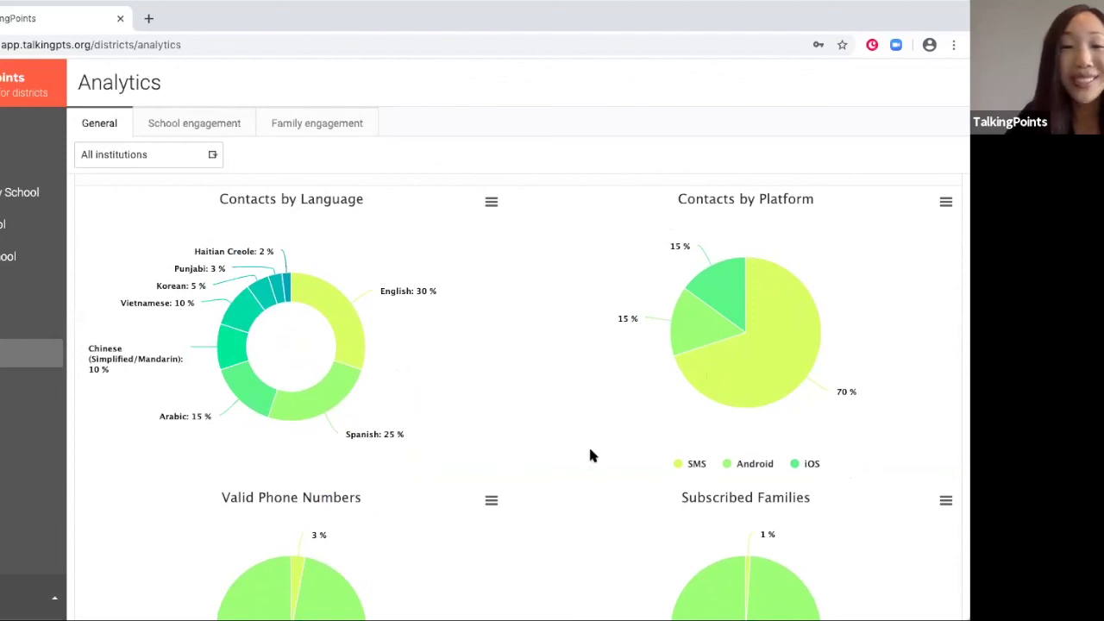
{"action": "scroll", "coordinate": [591, 450], "scroll_direction": "down", "scroll_amount": 3}
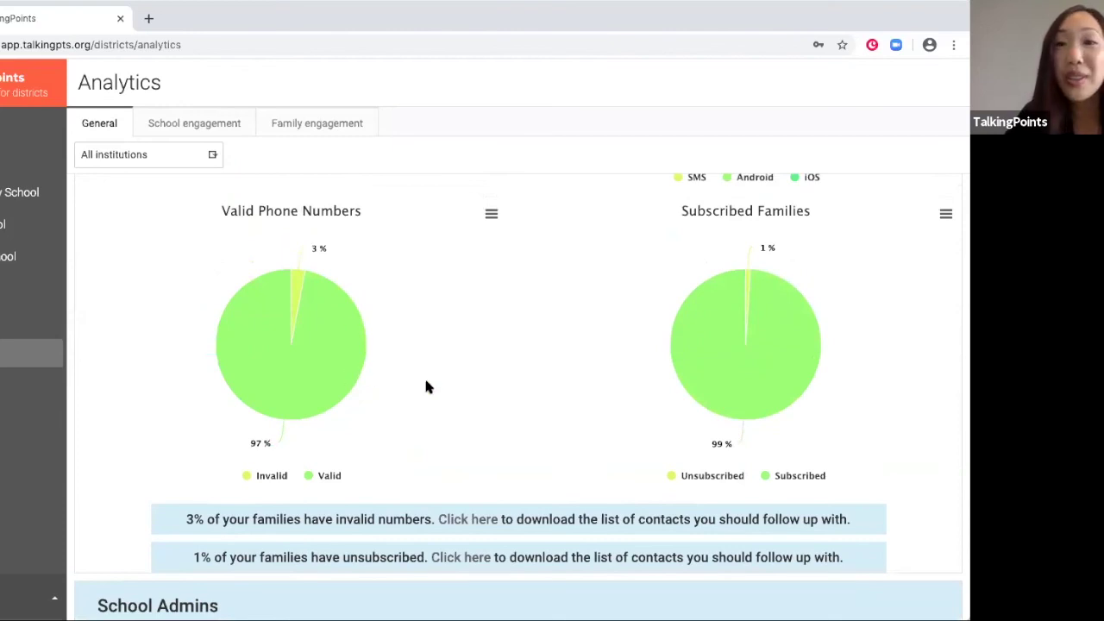
{"action": "scroll", "coordinate": [426, 386], "scroll_direction": "down", "scroll_amount": 1}
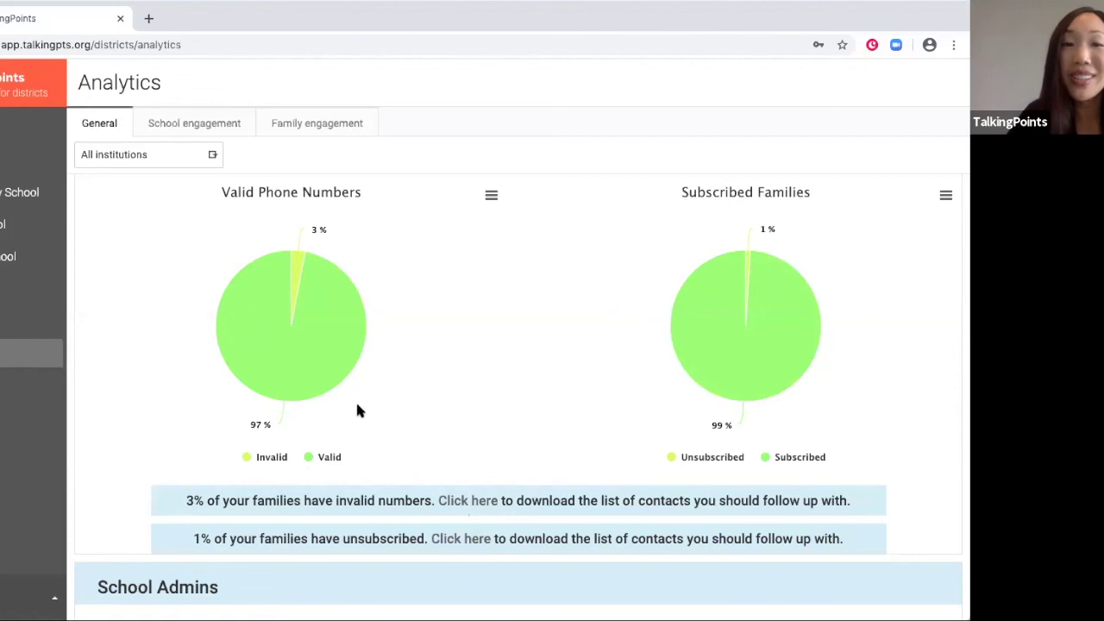
{"action": "scroll", "coordinate": [421, 528], "scroll_direction": "down", "scroll_amount": 1}
{"action": "scroll", "coordinate": [423, 522], "scroll_direction": "up", "scroll_amount": 1}
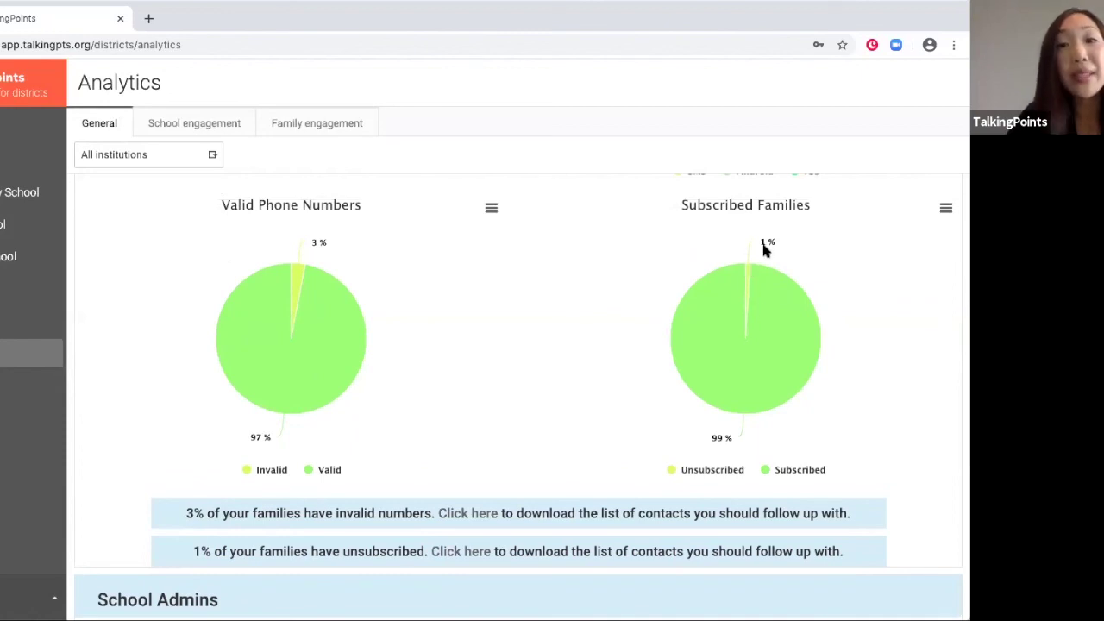
{"action": "scroll", "coordinate": [742, 419], "scroll_direction": "down", "scroll_amount": 1}
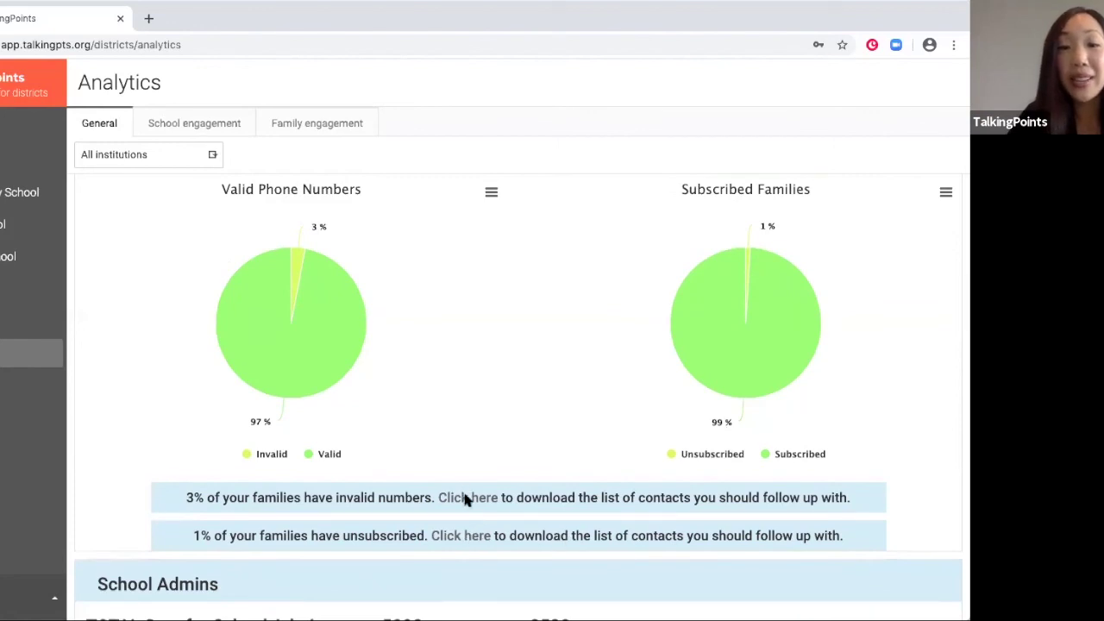
Step: Review the School Admins message and announcement chart, including its date range and daily, weekly or monthly interval options
{"action": "scroll", "coordinate": [464, 535], "scroll_direction": "down", "scroll_amount": 4}
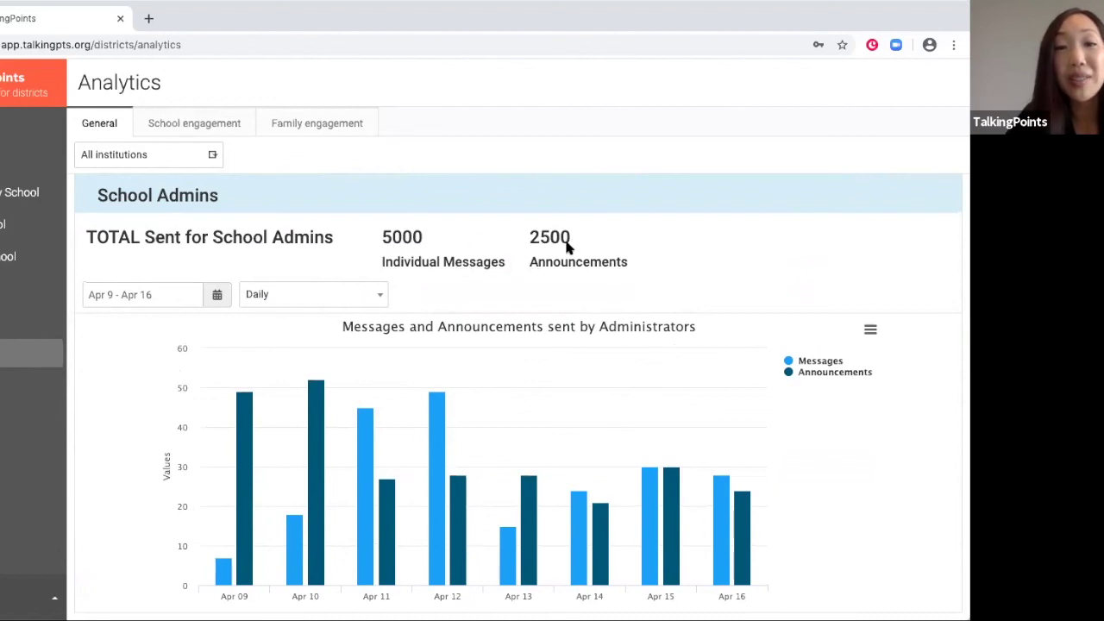
{"action": "left_click", "coordinate": [169, 295]}
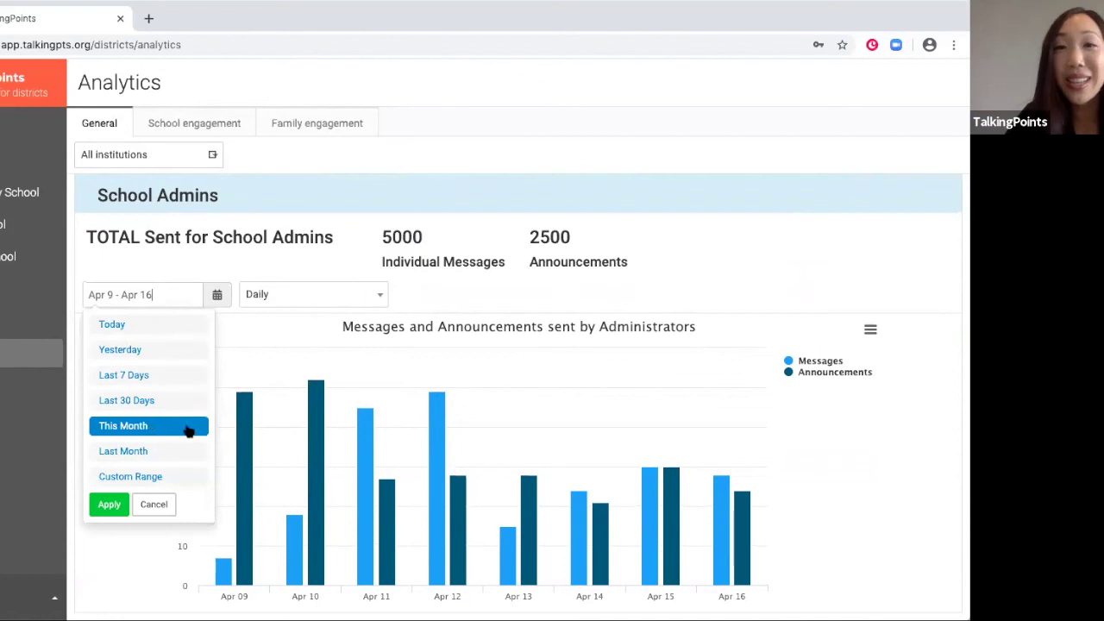
{"action": "left_click", "coordinate": [371, 294]}
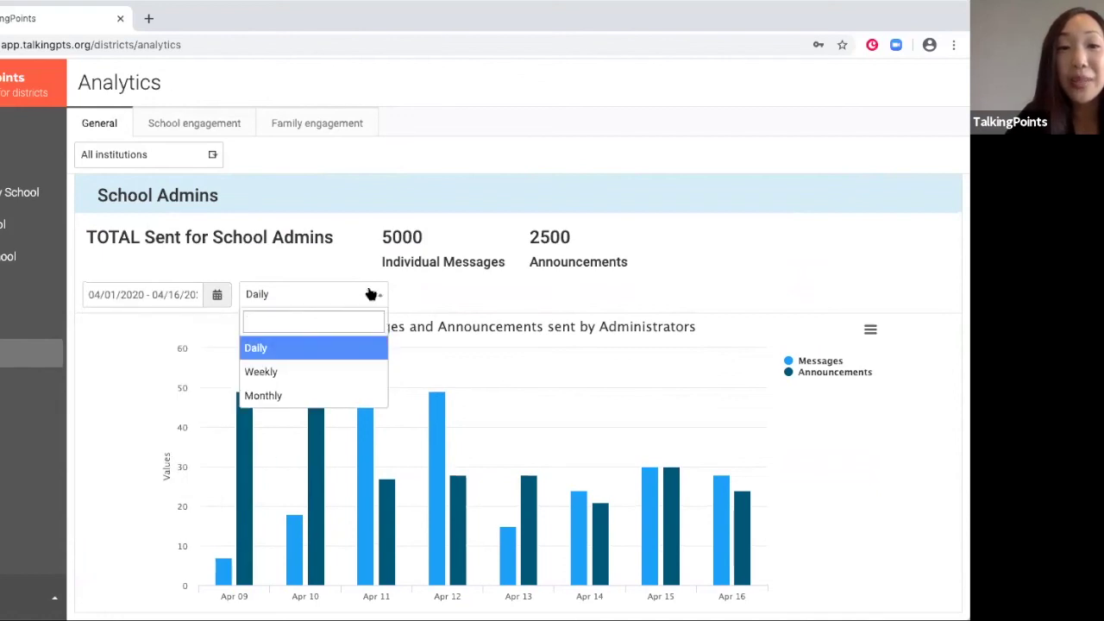
{"action": "left_click", "coordinate": [435, 298]}
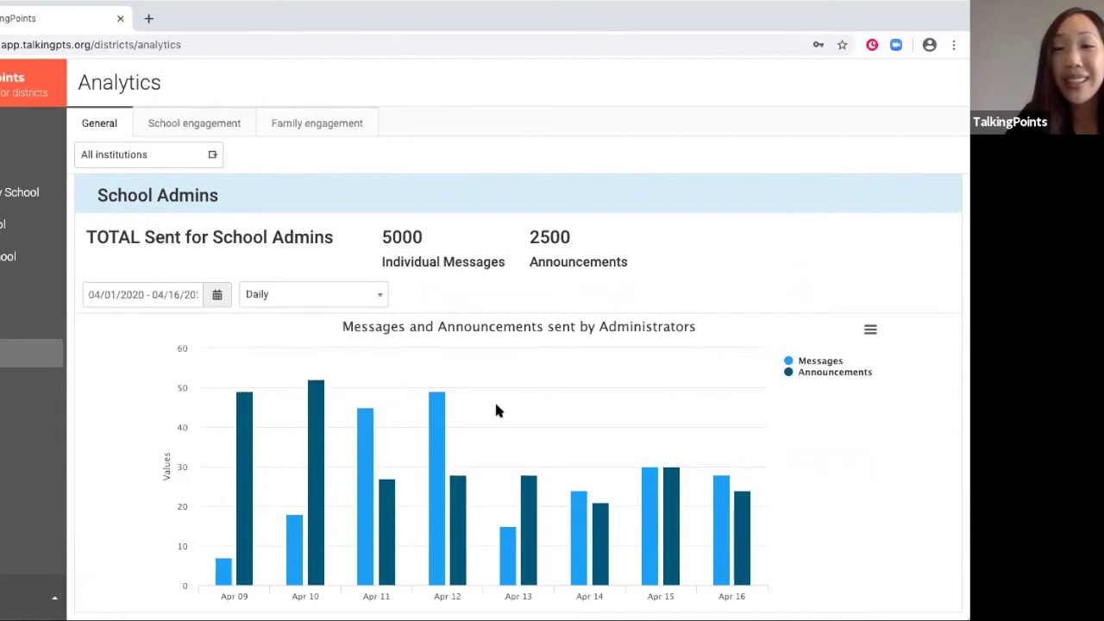
{"action": "scroll", "coordinate": [496, 410], "scroll_direction": "down", "scroll_amount": 1}
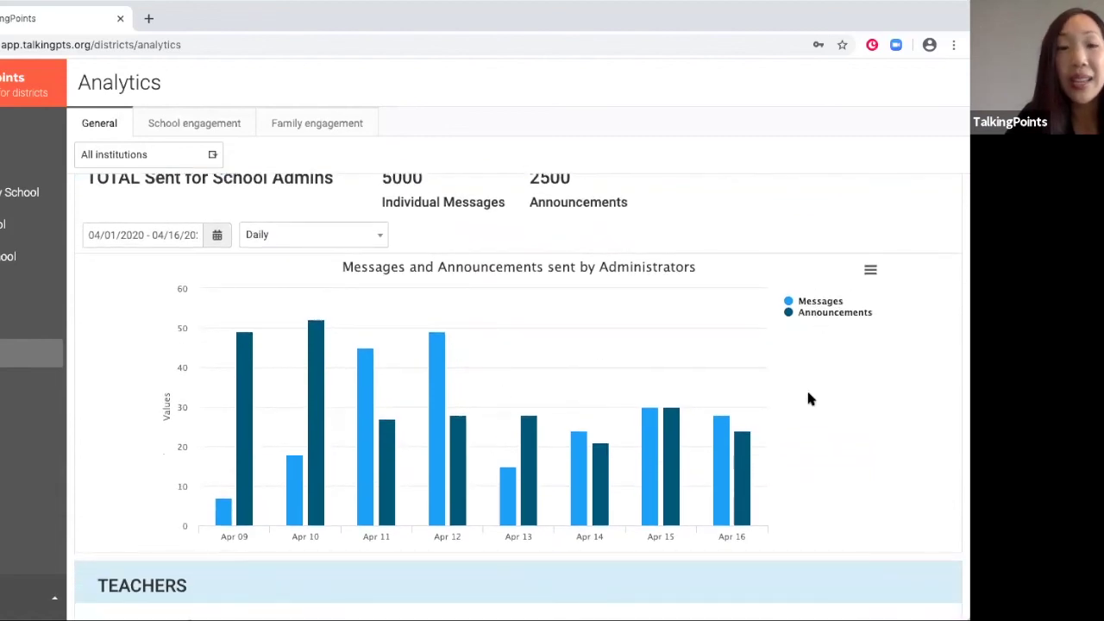
{"action": "scroll", "coordinate": [808, 392], "scroll_direction": "down", "scroll_amount": 1}
{"action": "scroll", "coordinate": [837, 345], "scroll_direction": "up", "scroll_amount": 1}
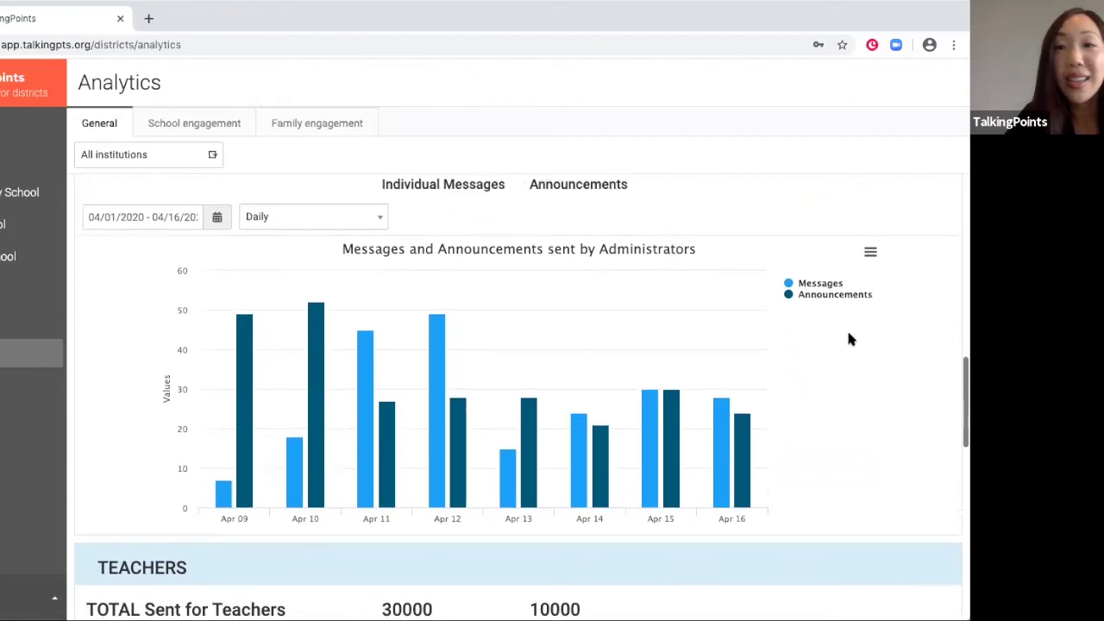
{"action": "left_click", "coordinate": [870, 254]}
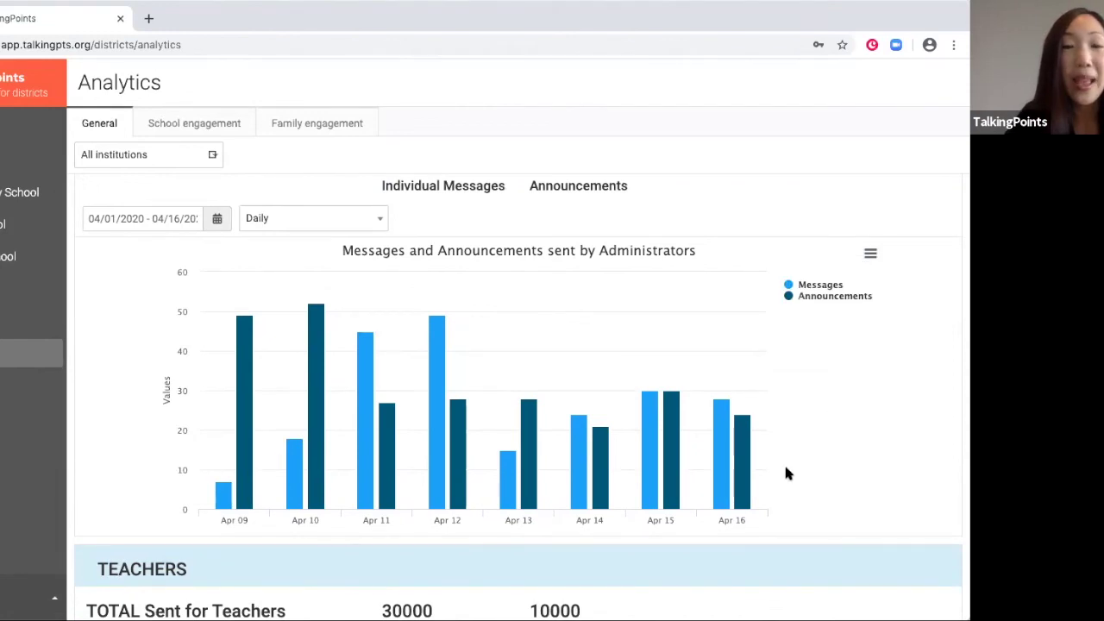
Step: Filter the Teachers chart of messages and announcements to the Last 7 Days and review its daily bars
{"action": "scroll", "coordinate": [786, 472], "scroll_direction": "up", "scroll_amount": 1}
{"action": "scroll", "coordinate": [786, 473], "scroll_direction": "down", "scroll_amount": 5}
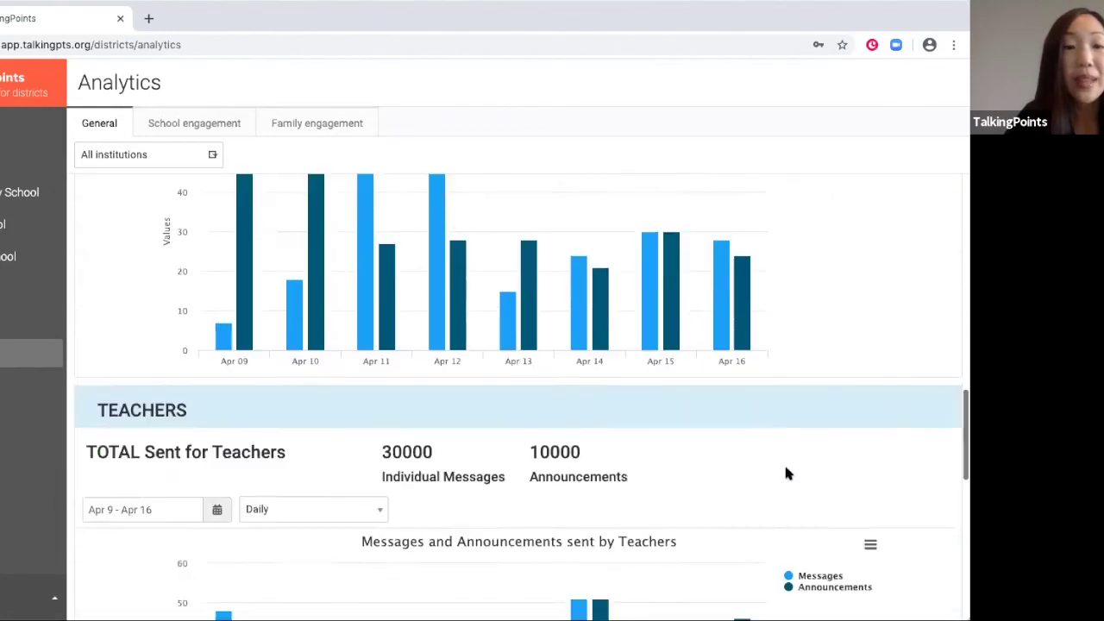
{"action": "scroll", "coordinate": [785, 473], "scroll_direction": "up", "scroll_amount": 1}
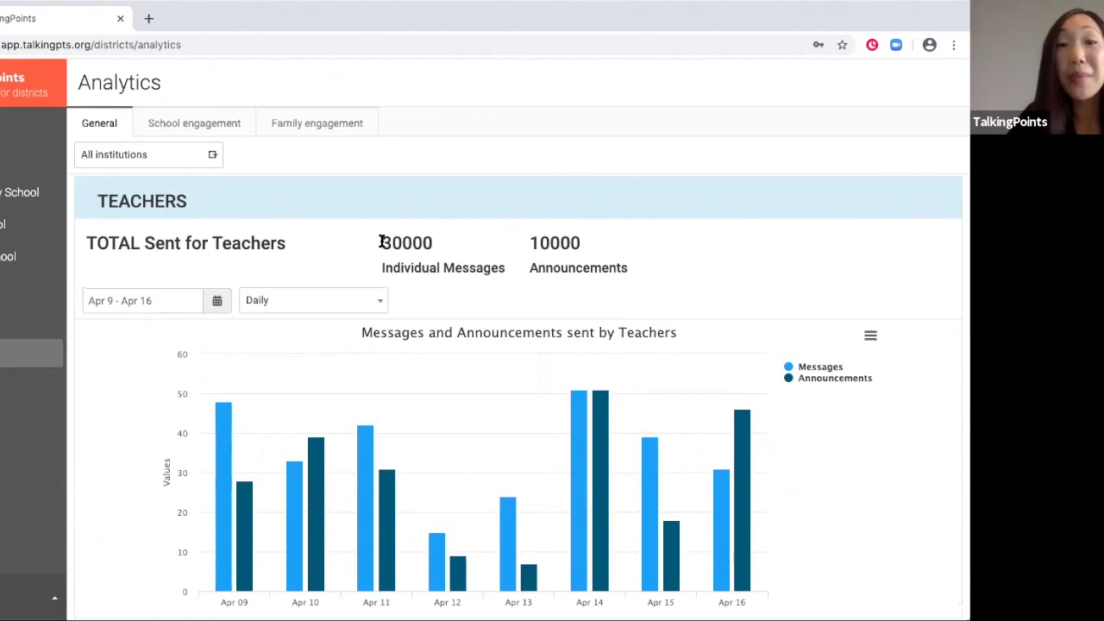
{"action": "left_click_drag", "start_coordinate": [382, 242], "coordinate": [447, 251]}
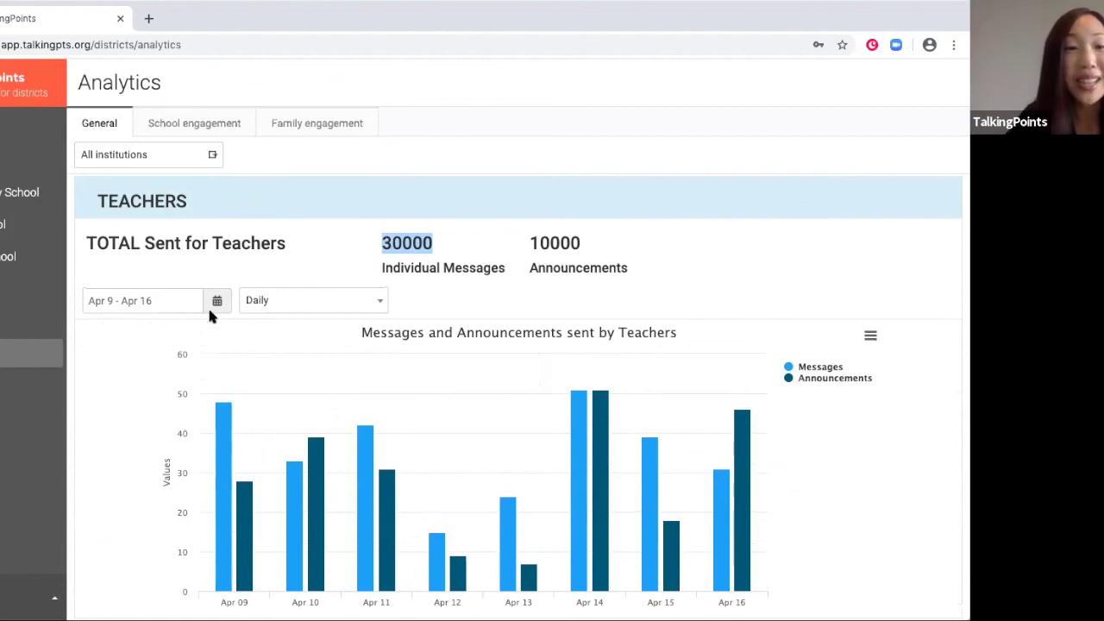
{"action": "scroll", "coordinate": [191, 303], "scroll_direction": "down", "scroll_amount": 1}
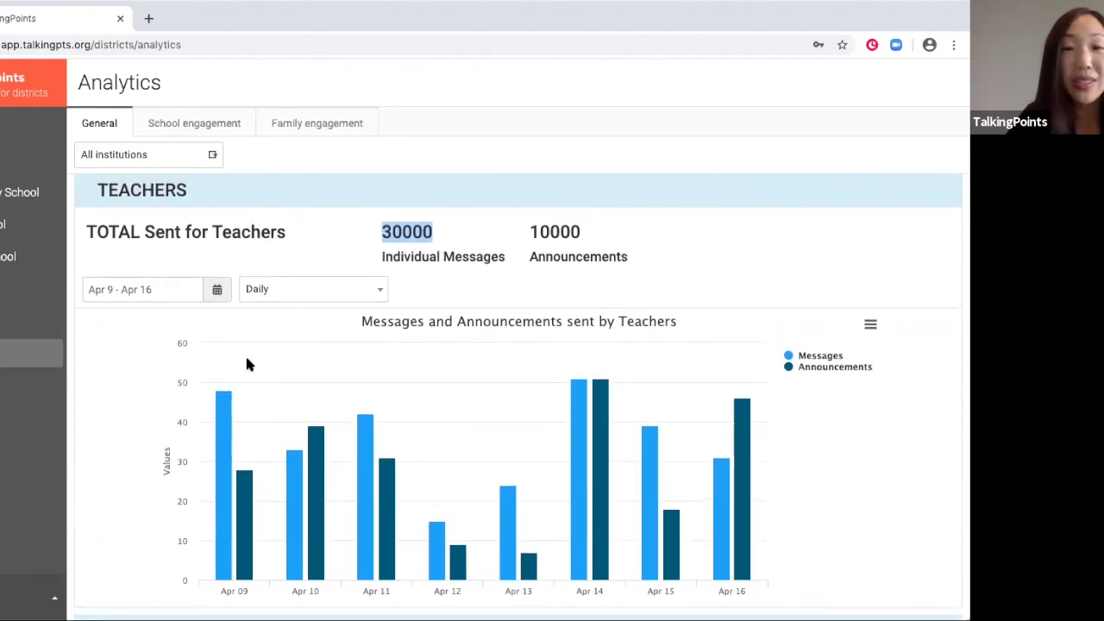
{"action": "left_click", "coordinate": [170, 290]}
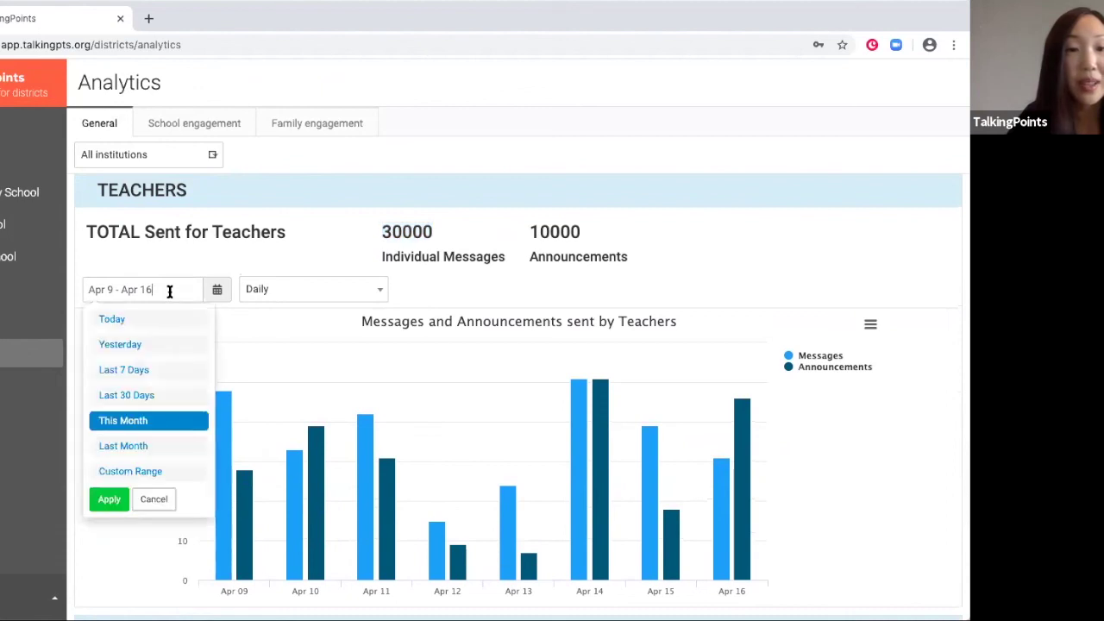
{"action": "left_click", "coordinate": [141, 369]}
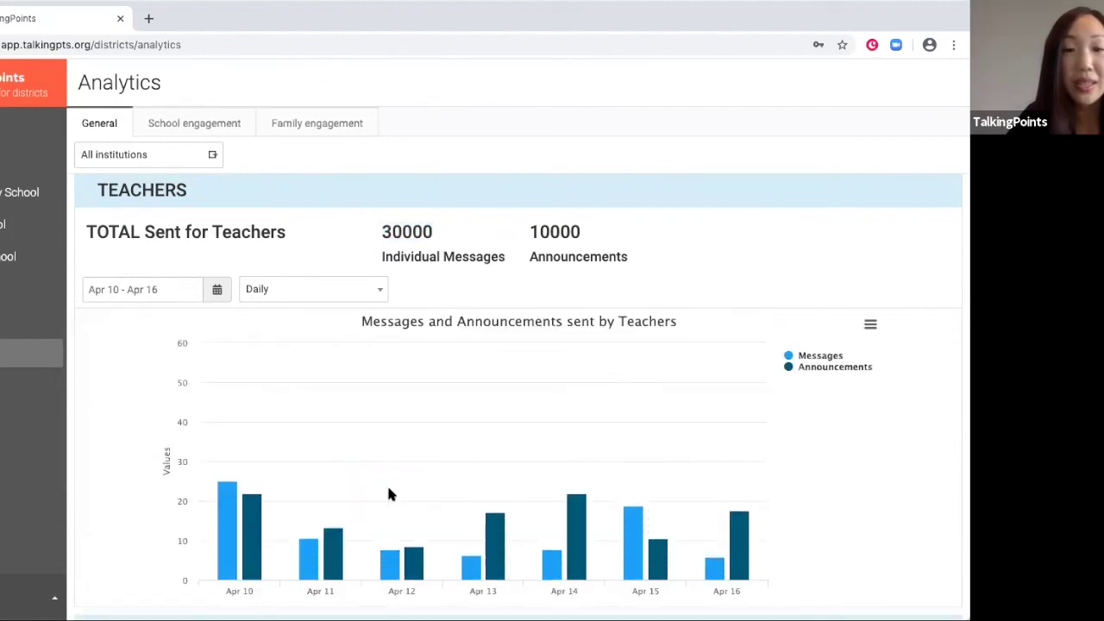
{"action": "scroll", "coordinate": [388, 494], "scroll_direction": "down", "scroll_amount": 1}
{"action": "scroll", "coordinate": [388, 488], "scroll_direction": "up", "scroll_amount": 1}
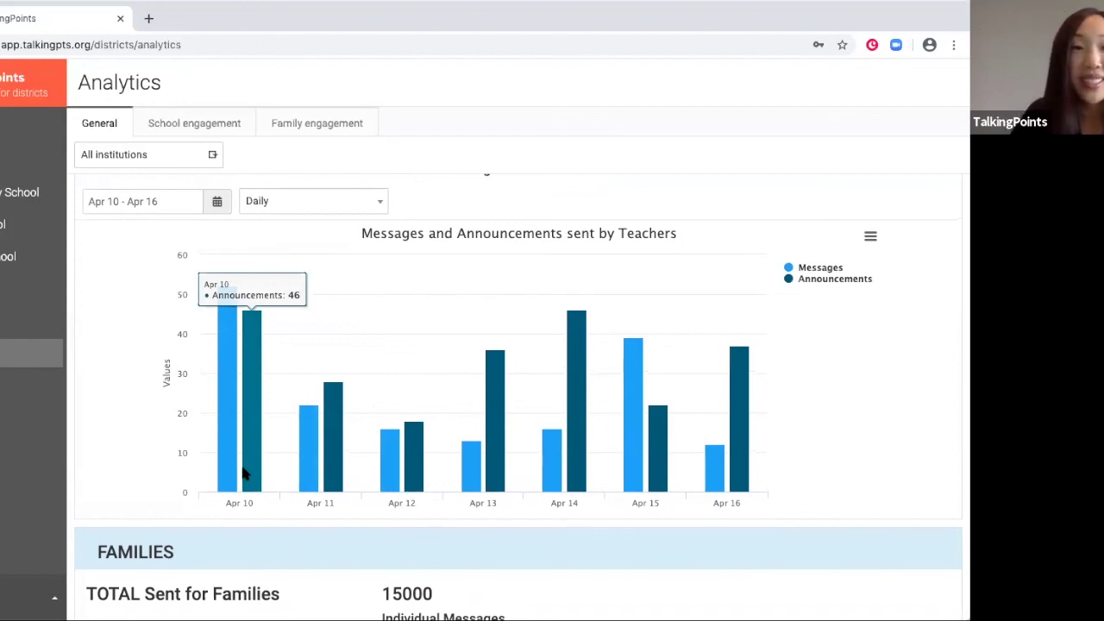
Step: Review the chart of messages sent by families and its date range options
{"action": "scroll", "coordinate": [242, 472], "scroll_direction": "down", "scroll_amount": 4}
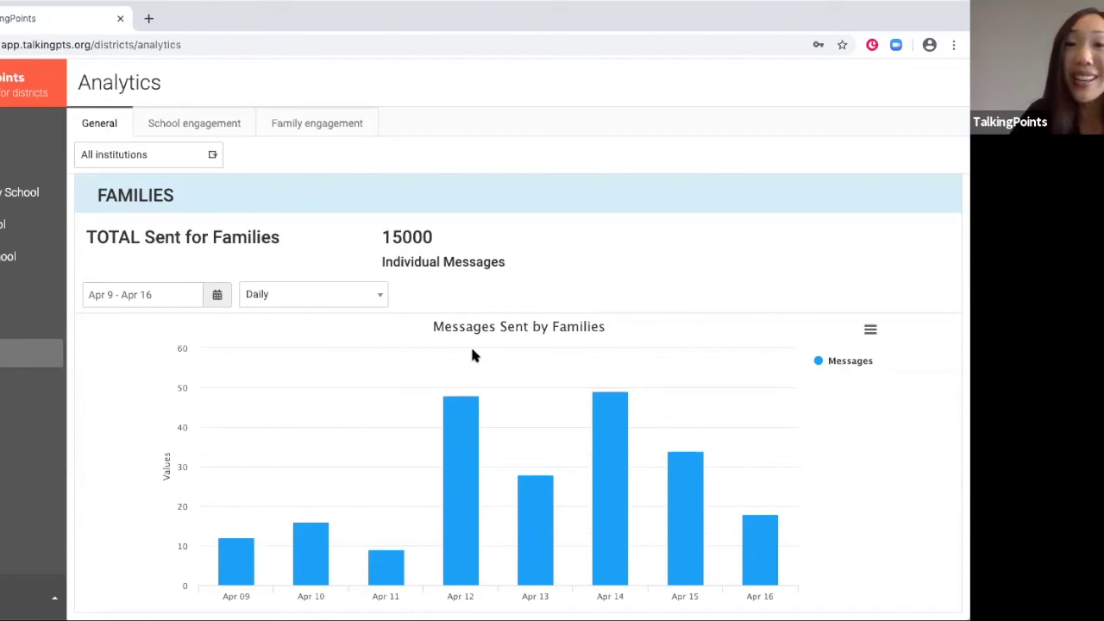
{"action": "left_click", "coordinate": [141, 294]}
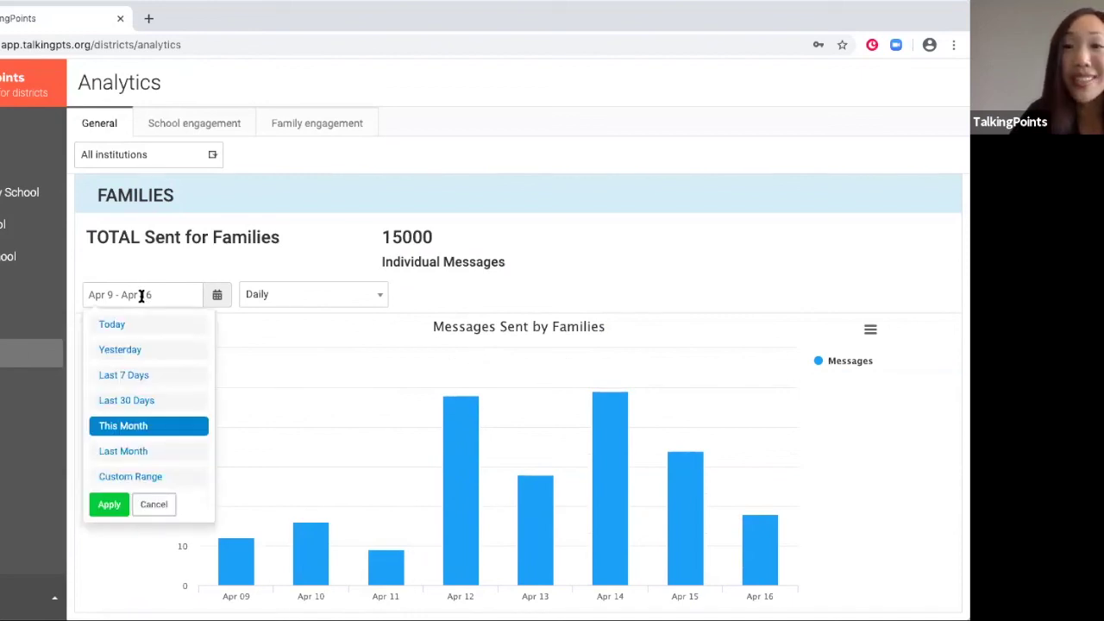
{"action": "left_click", "coordinate": [349, 273]}
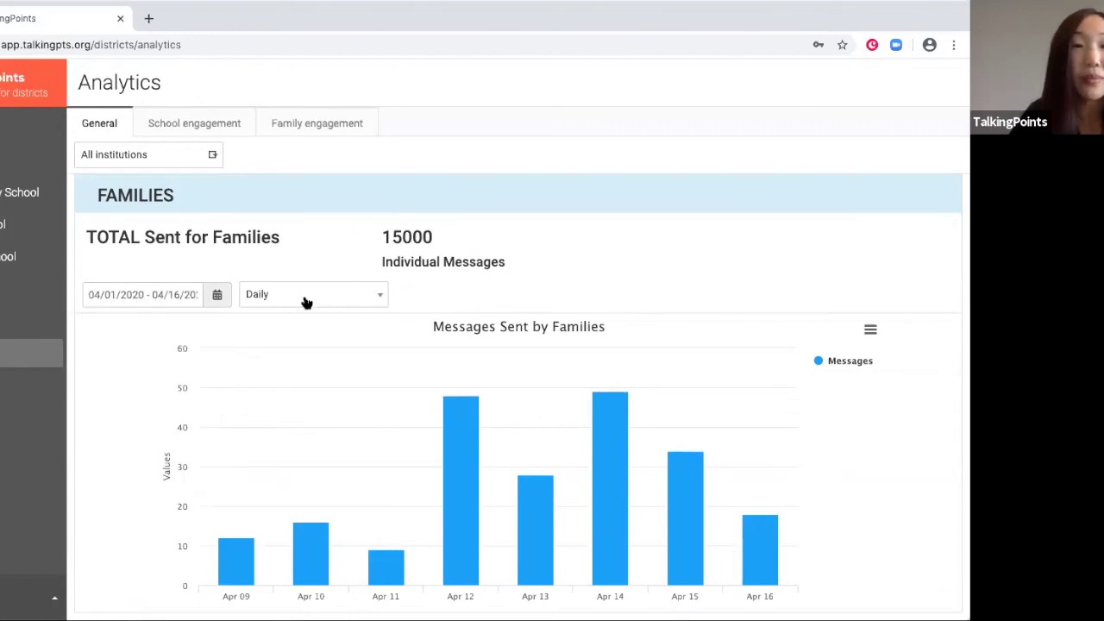
Step: Open the School engagement analytics and compare the messages and announcements sent by each school
{"action": "left_click", "coordinate": [196, 126]}
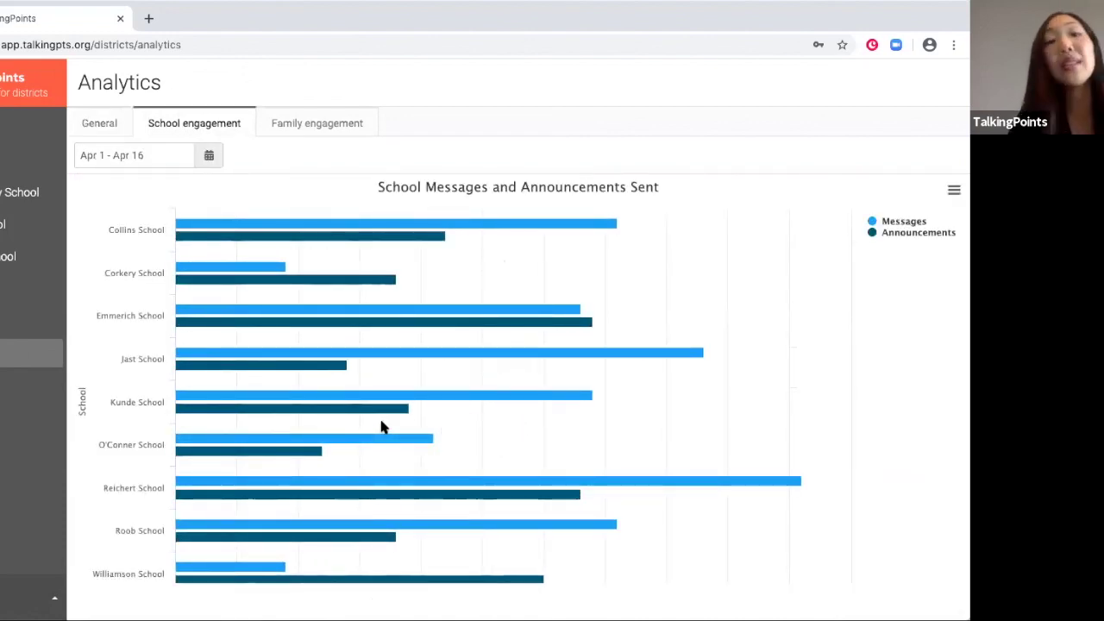
{"action": "scroll", "coordinate": [383, 427], "scroll_direction": "down", "scroll_amount": 1}
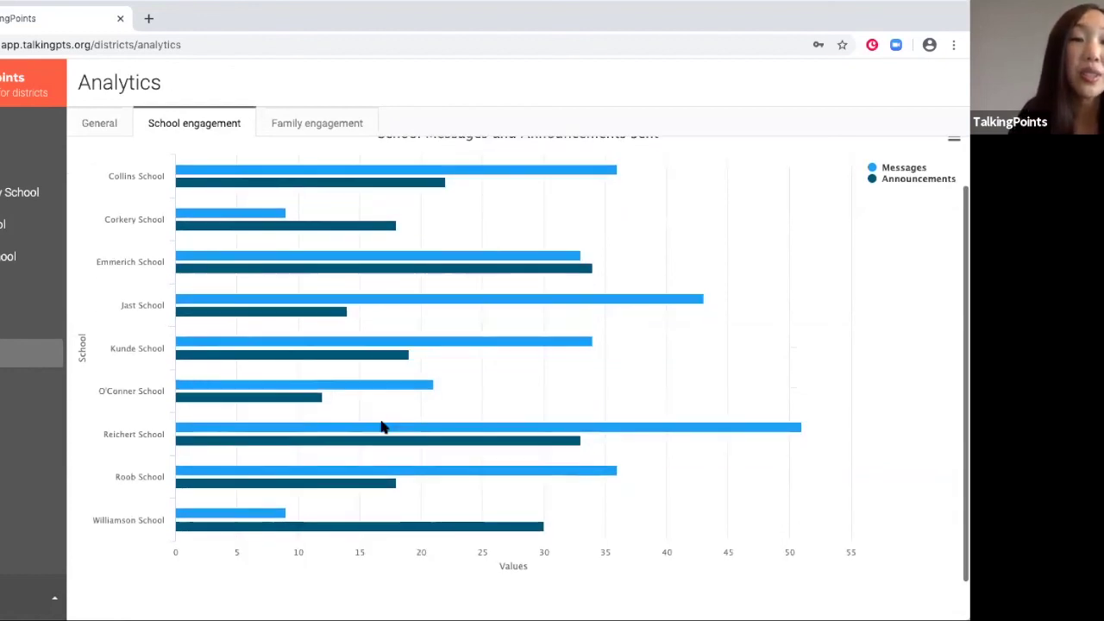
Step: Examine the per-school message and announcement bars in the School Messages and Announcements Sent chart, from Collins School to Williamson School
{"action": "scroll", "coordinate": [382, 427], "scroll_direction": "up", "scroll_amount": 1}
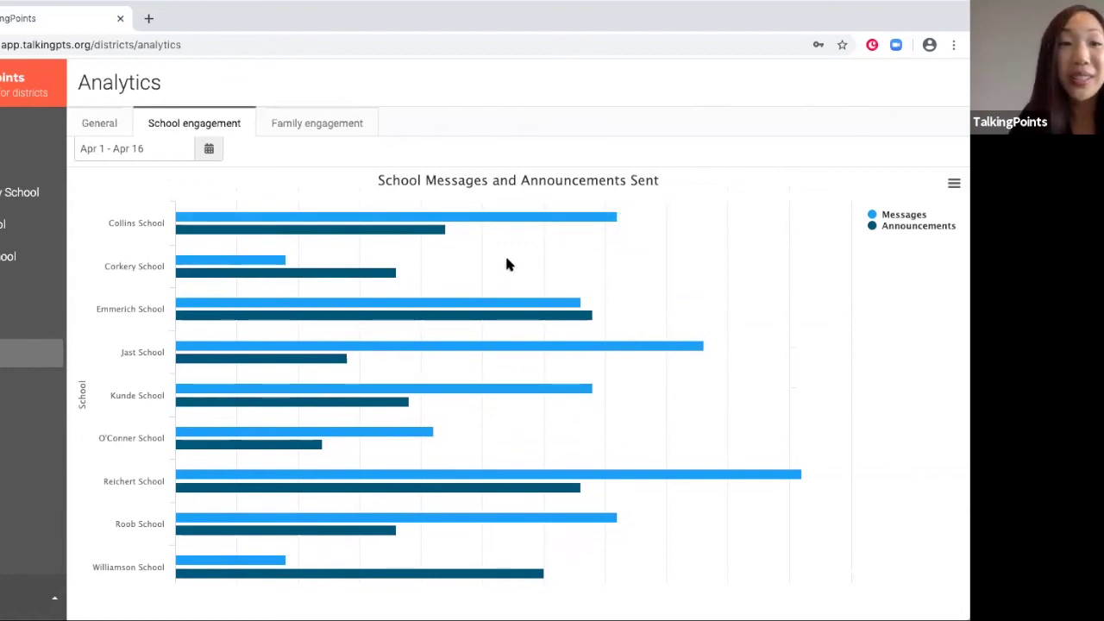
{"action": "mouse_move", "coordinate": [450, 223]}
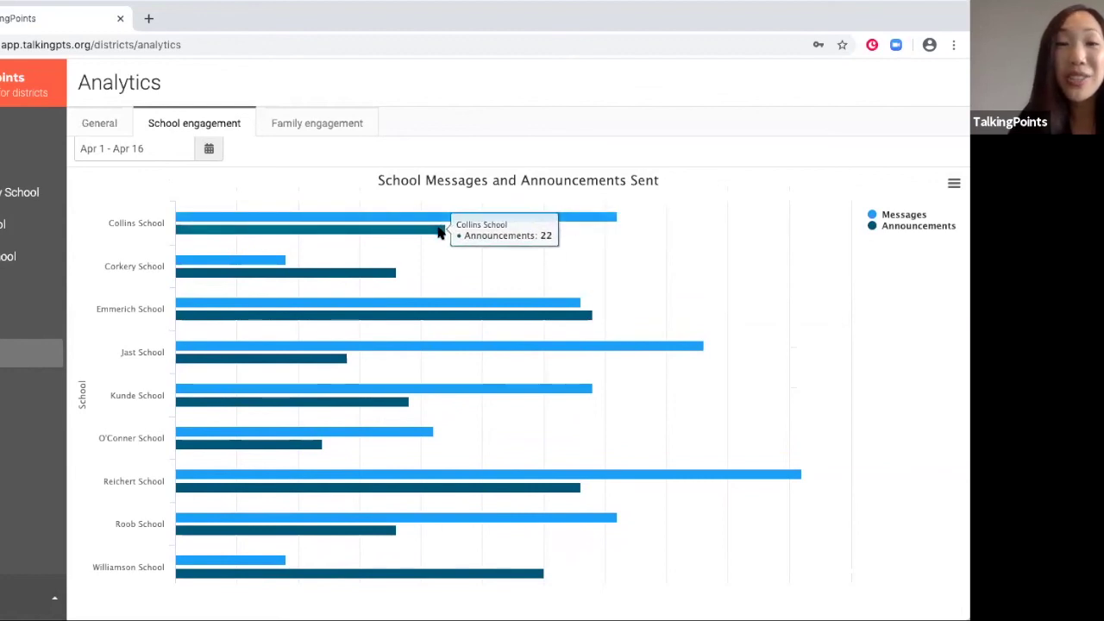
{"action": "mouse_move", "coordinate": [457, 399]}
{"action": "scroll", "coordinate": [457, 399], "scroll_direction": "down", "scroll_amount": 1}
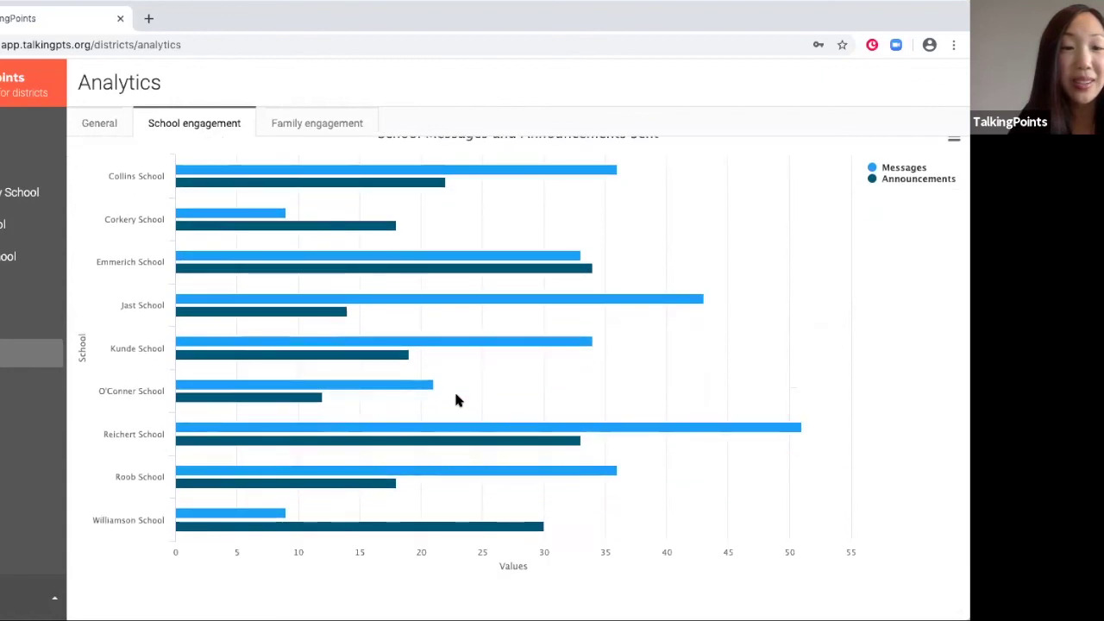
{"action": "scroll", "coordinate": [456, 396], "scroll_direction": "up", "scroll_amount": 1}
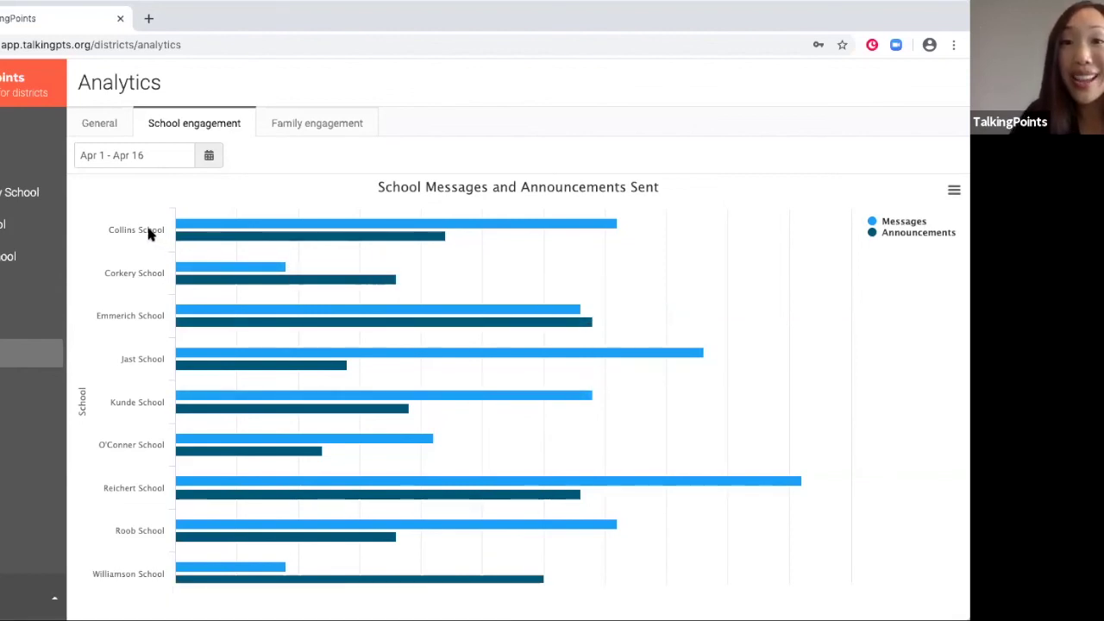
{"action": "mouse_move", "coordinate": [179, 286]}
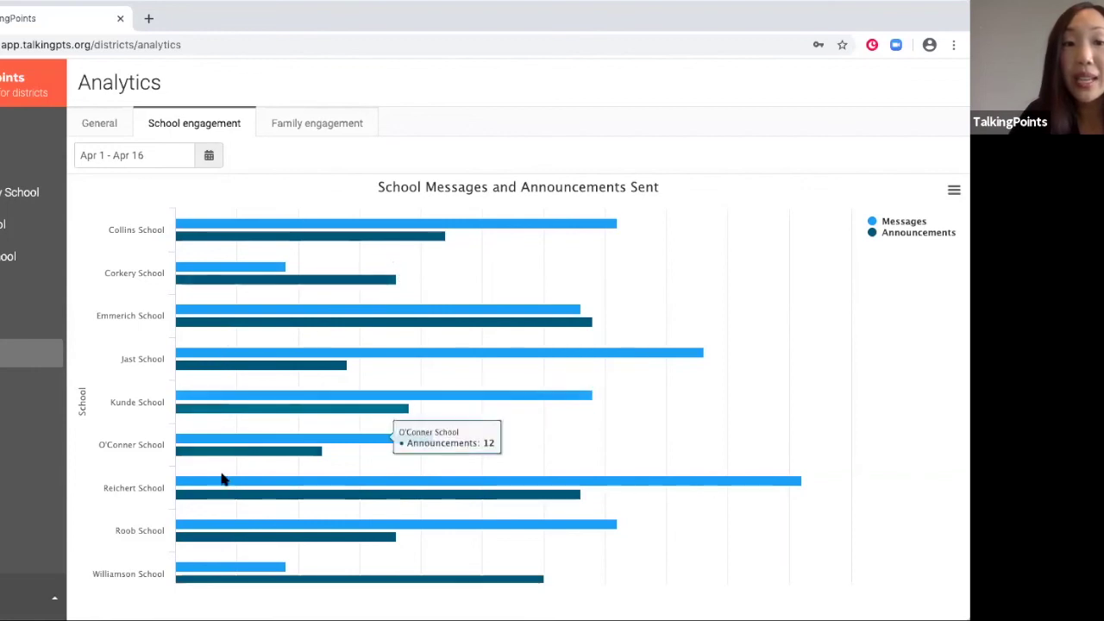
{"action": "scroll", "coordinate": [222, 479], "scroll_direction": "down", "scroll_amount": 1}
{"action": "scroll", "coordinate": [222, 480], "scroll_direction": "up", "scroll_amount": 1}
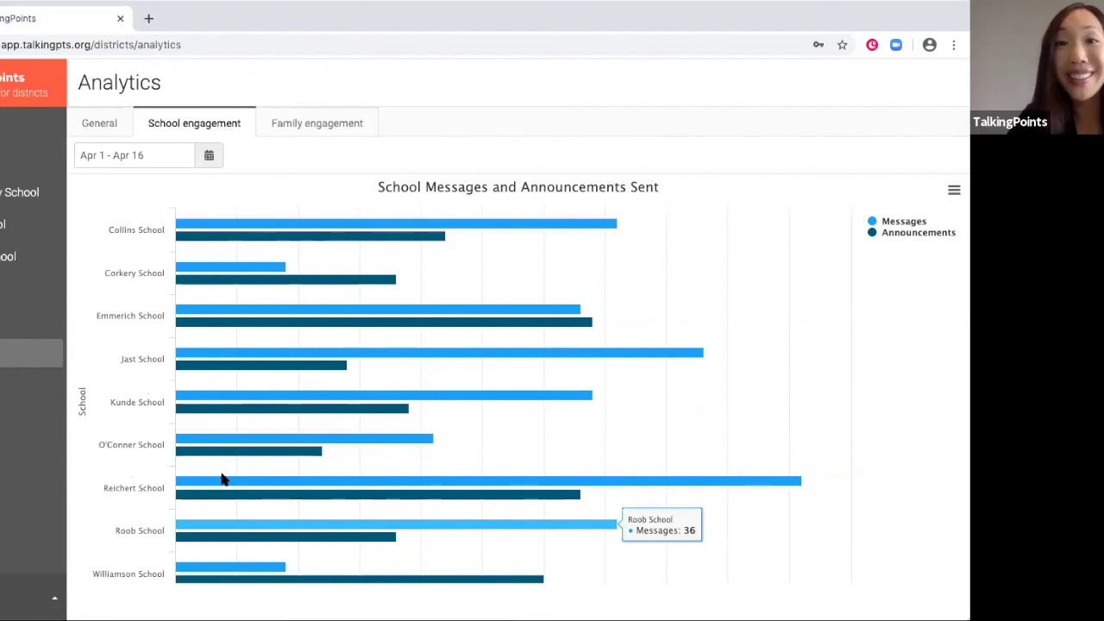
Step: Open the Family engagement analytics and compare the messages sent by families at each school
{"action": "left_click", "coordinate": [323, 124]}
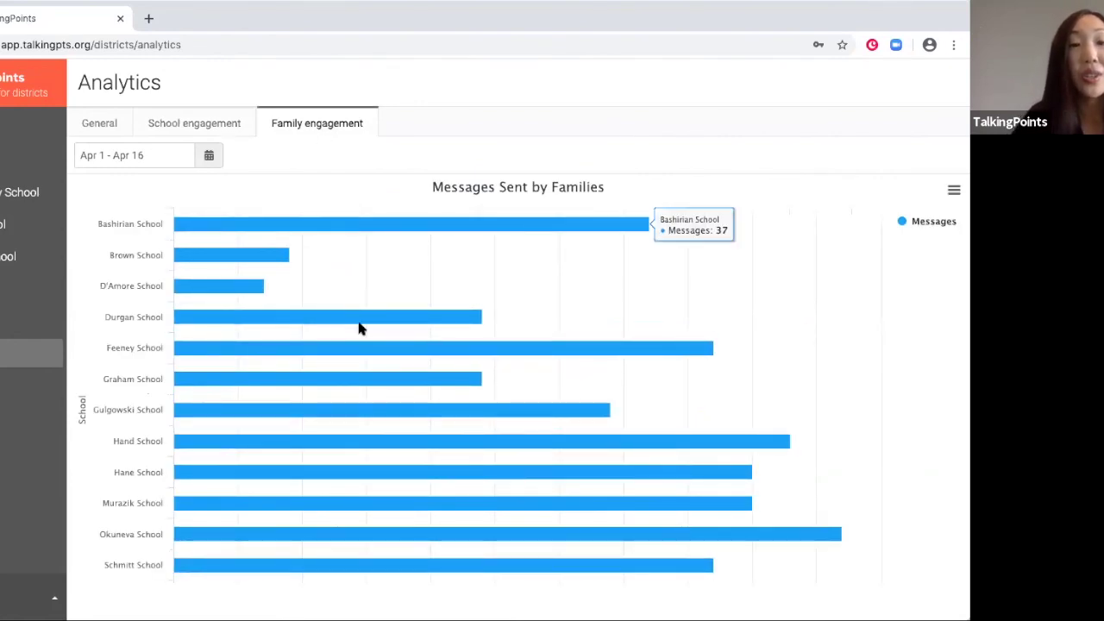
{"action": "mouse_move", "coordinate": [379, 409]}
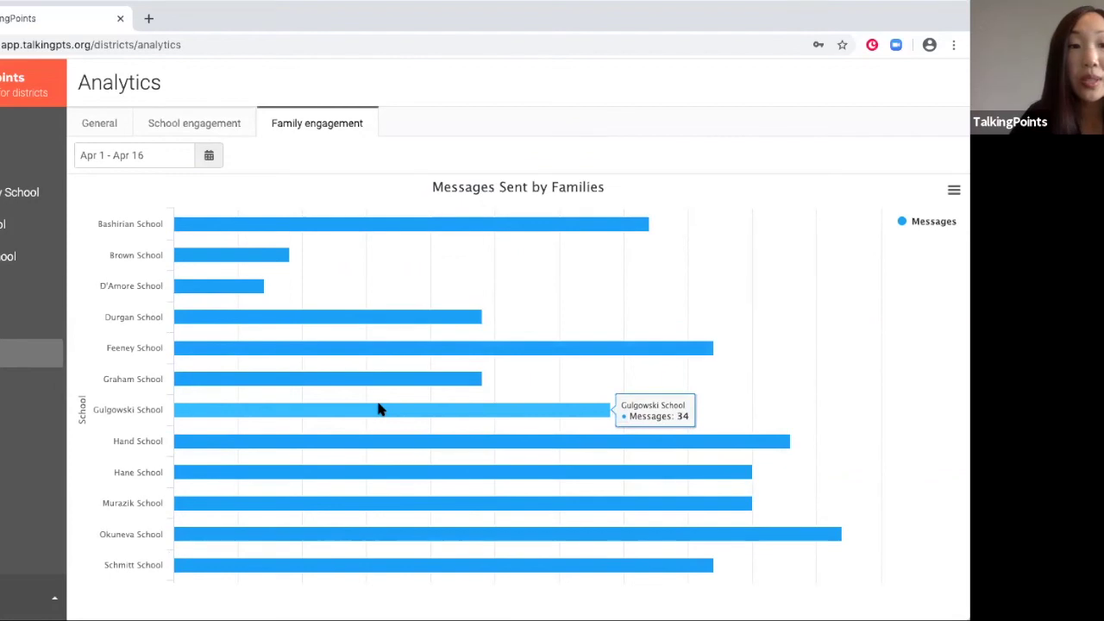
{"action": "scroll", "coordinate": [379, 409], "scroll_direction": "down", "scroll_amount": 1}
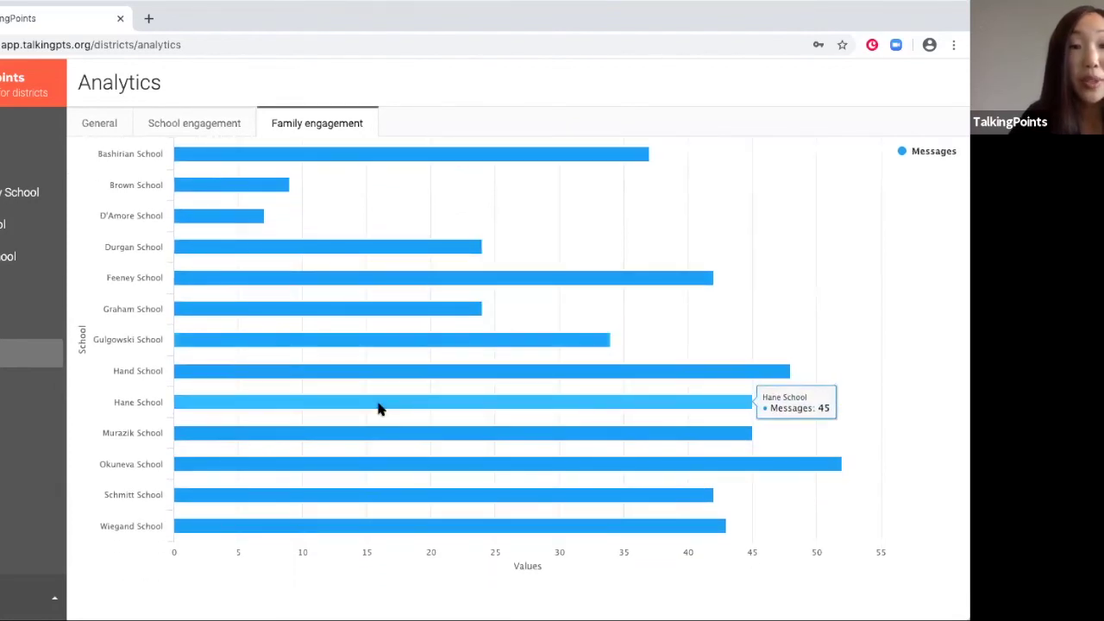
{"action": "scroll", "coordinate": [380, 410], "scroll_direction": "up", "scroll_amount": 1}
{"action": "scroll", "coordinate": [379, 410], "scroll_direction": "down", "scroll_amount": 1}
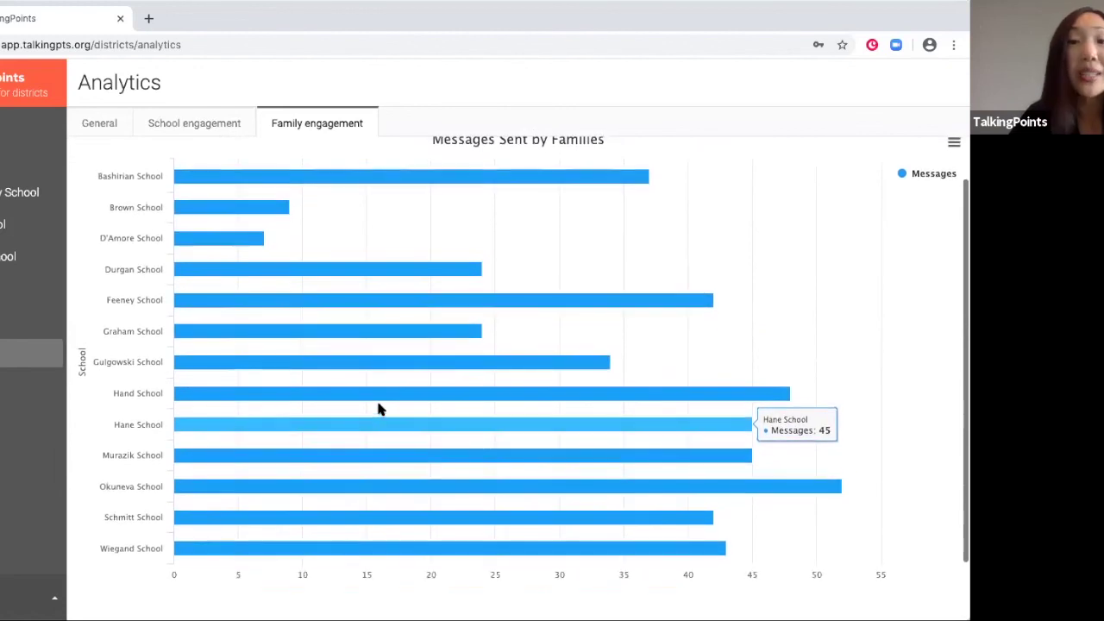
{"action": "scroll", "coordinate": [379, 410], "scroll_direction": "up", "scroll_amount": 1}
{"action": "scroll", "coordinate": [380, 410], "scroll_direction": "up", "scroll_amount": 1}
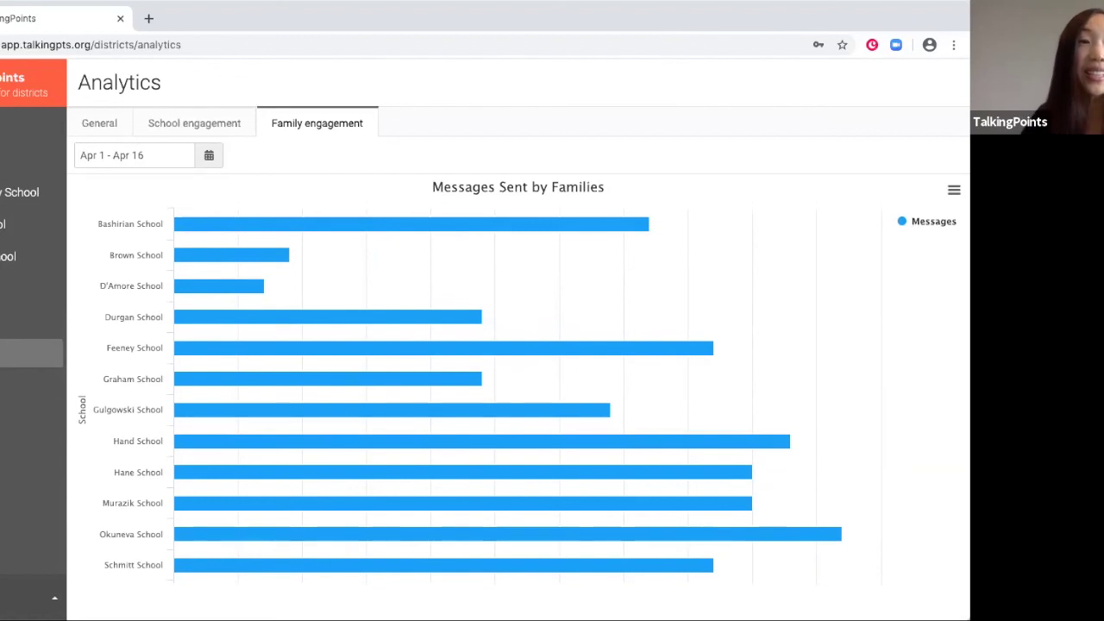
Step: Return to the district dashboard from the analytics
{"action": "left_click", "coordinate": [8, 128]}
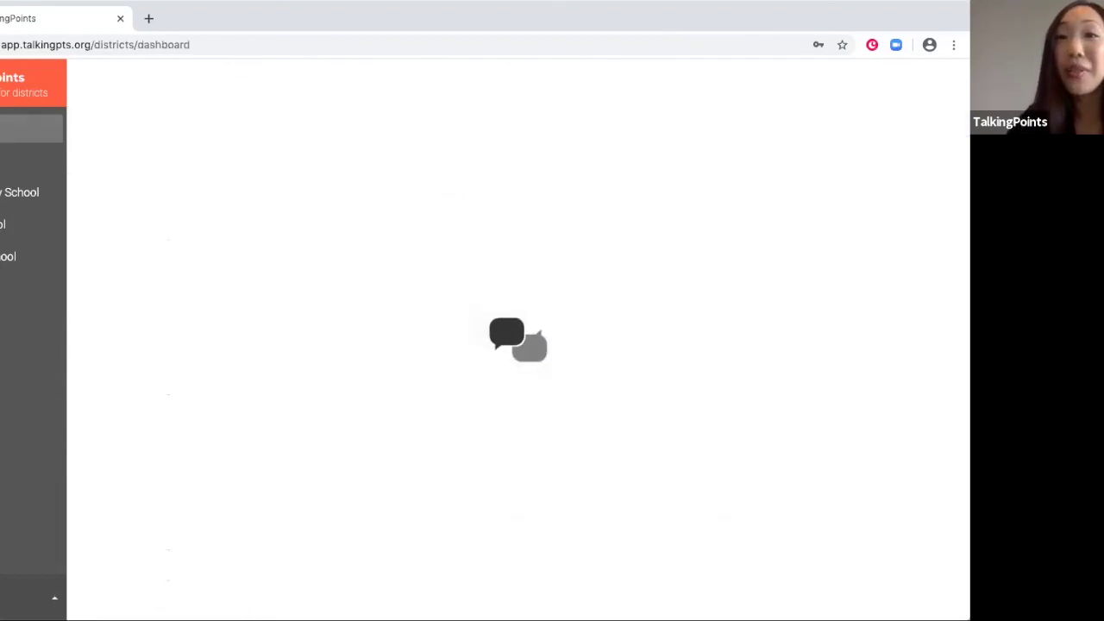